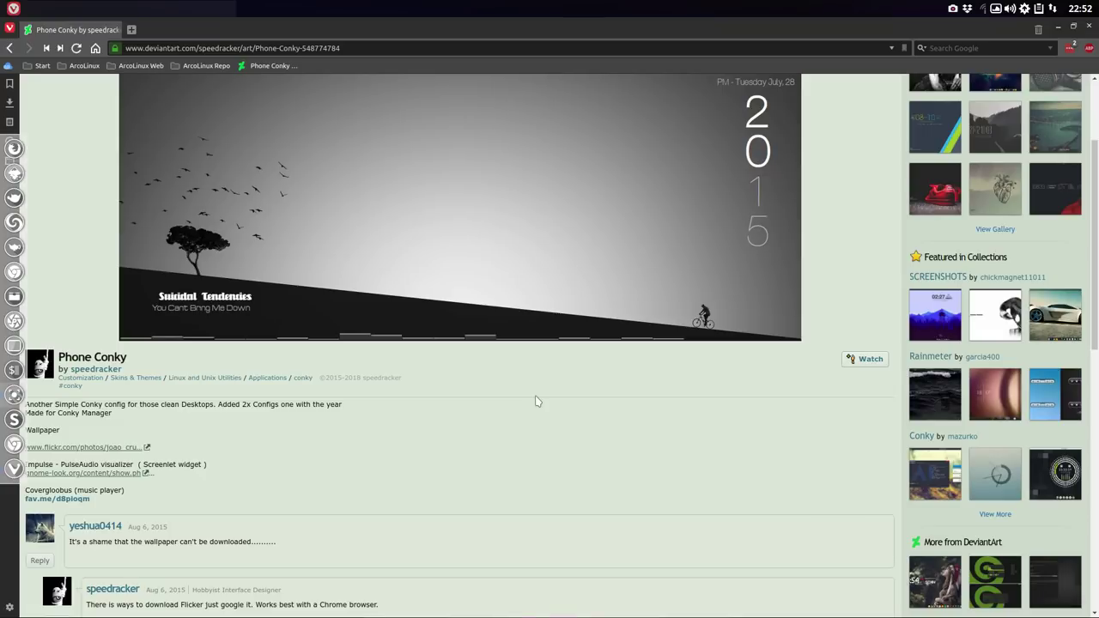
Step: Download the Phone Conky archive from its DeviantArt page and minimize the browser window
{"action": "scroll", "coordinate": [688, 399], "scroll_direction": "up", "scroll_amount": 2}
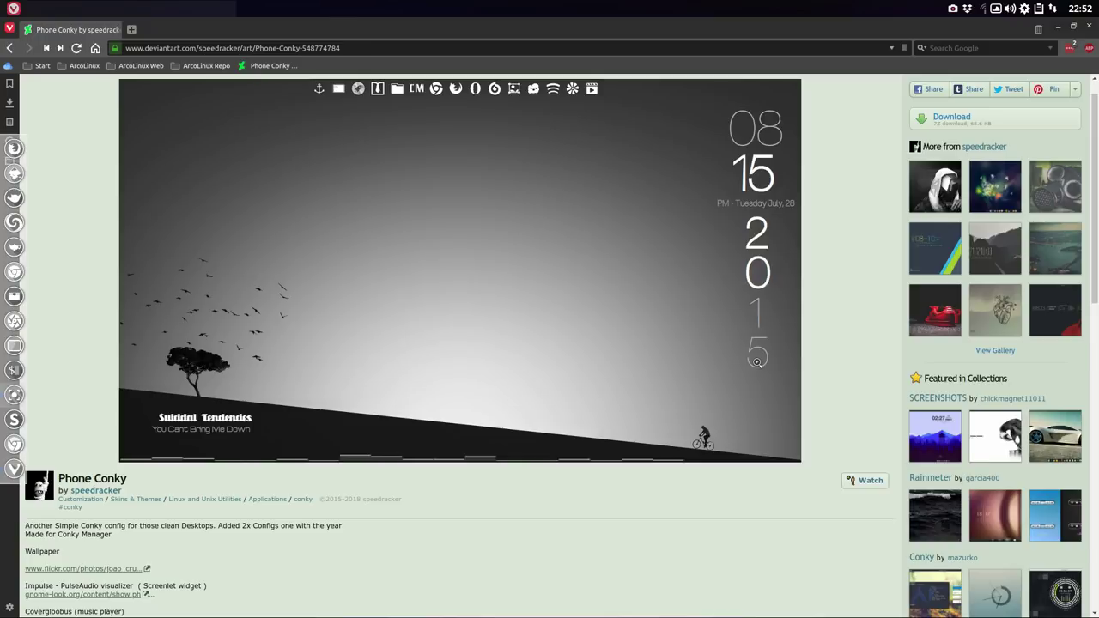
{"action": "left_click", "coordinate": [966, 124]}
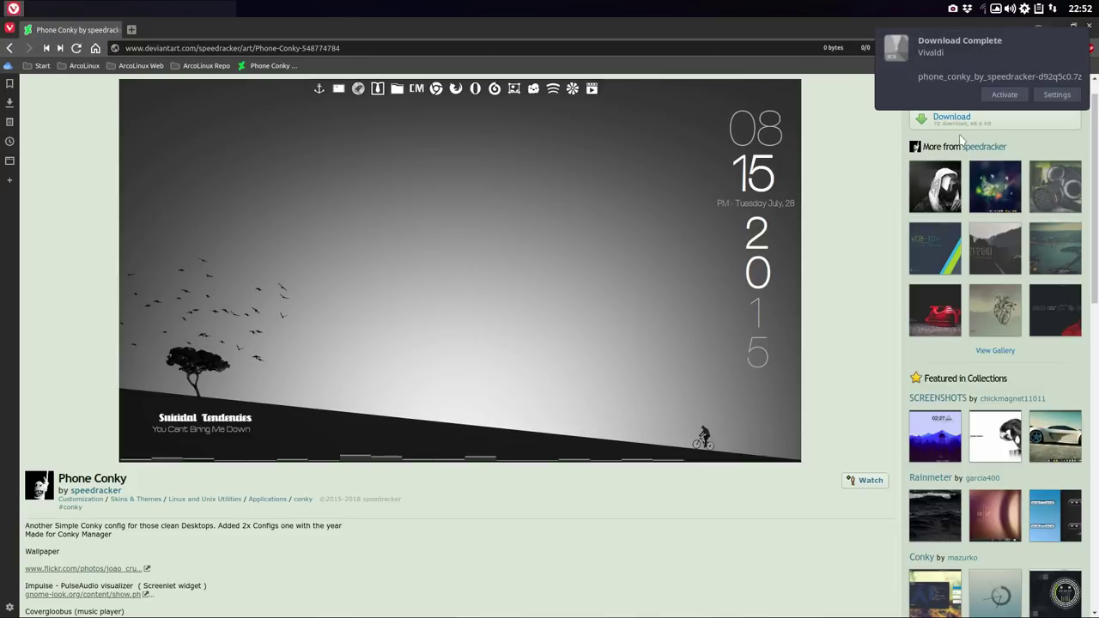
{"action": "left_click", "coordinate": [996, 76]}
{"action": "left_click", "coordinate": [1060, 31]}
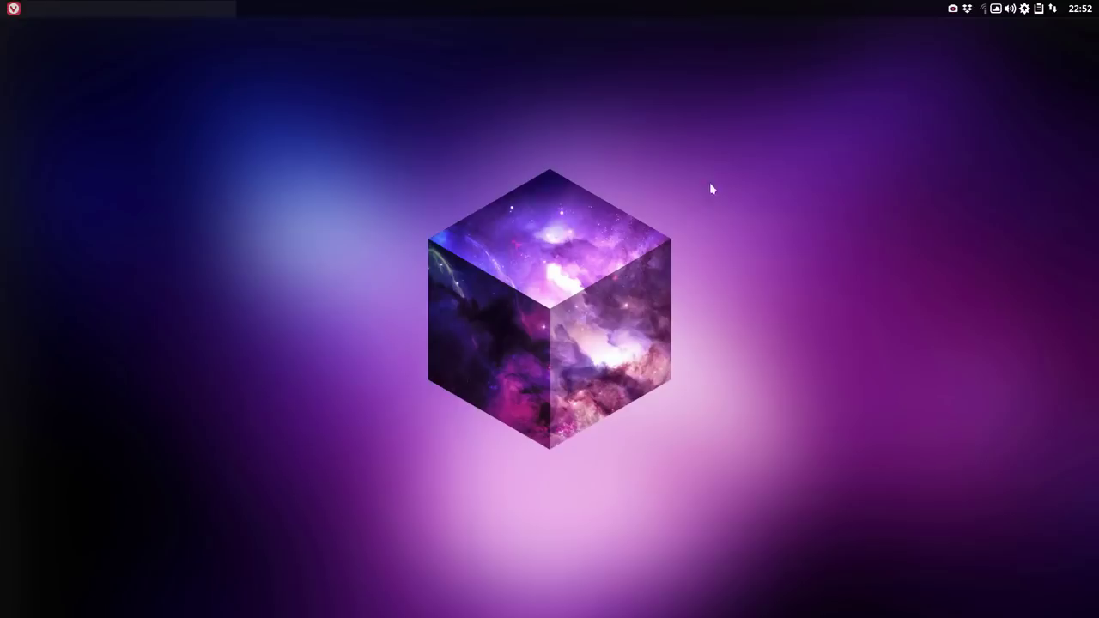
Step: Open the file manager from the desktop, hide the hidden files and go to the Downloads folder
{"action": "right_click", "coordinate": [200, 120]}
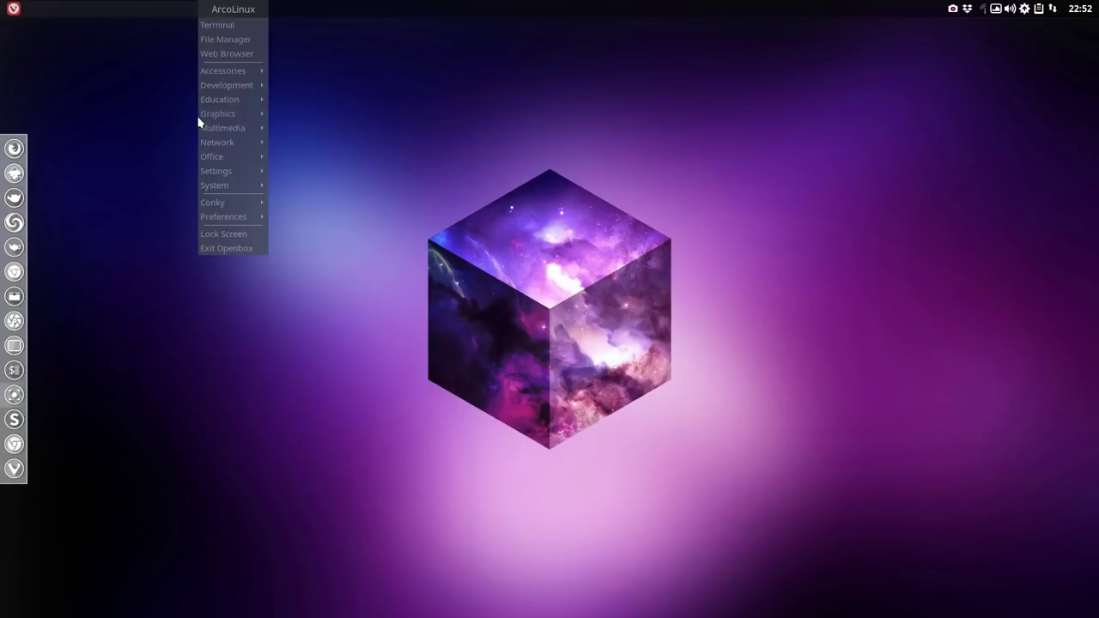
{"action": "left_click", "coordinate": [228, 39]}
{"action": "left_click_drag", "start_coordinate": [498, 33], "coordinate": [514, 82]}
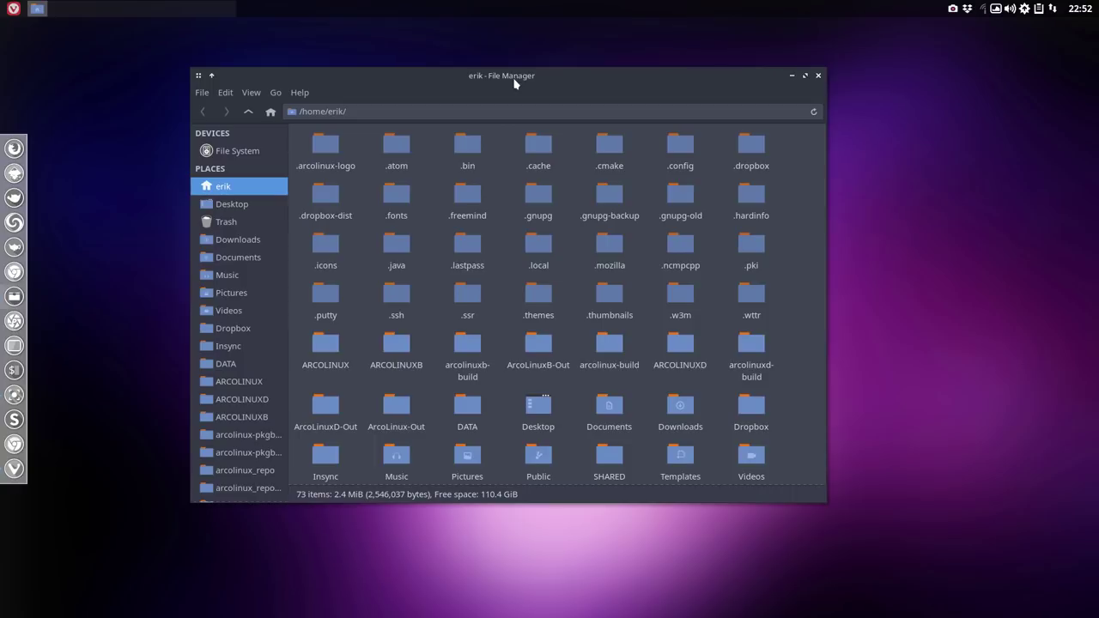
{"action": "key", "text": "ctrl+h"}
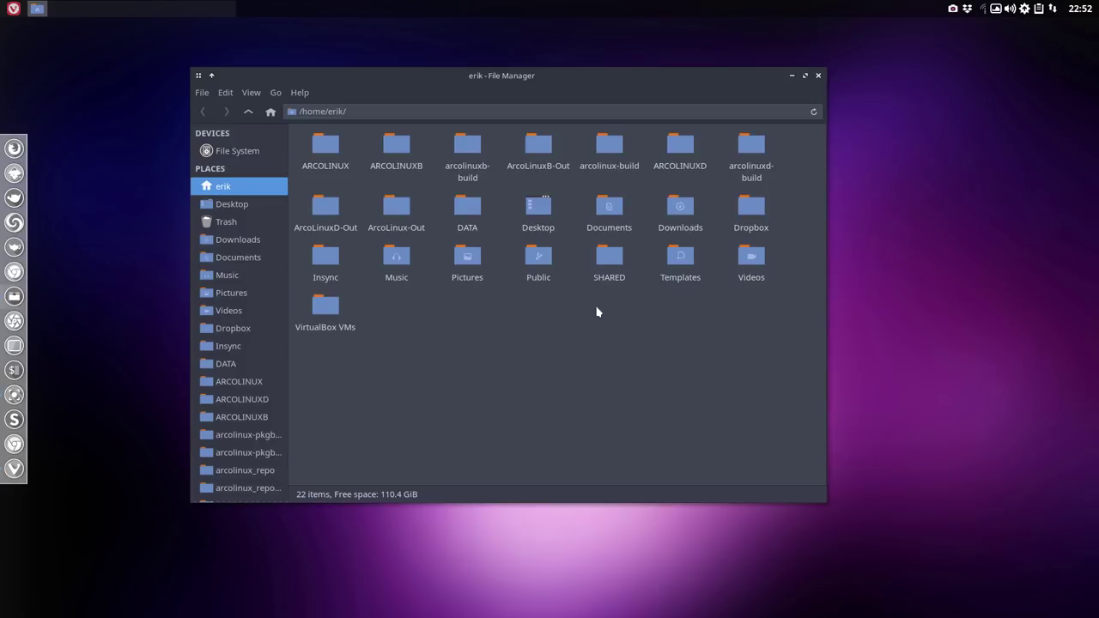
{"action": "left_click", "coordinate": [258, 240]}
Step: Extract the downloaded Phone Conky .7z archive into Downloads and delete the archive file
{"action": "left_click", "coordinate": [327, 143]}
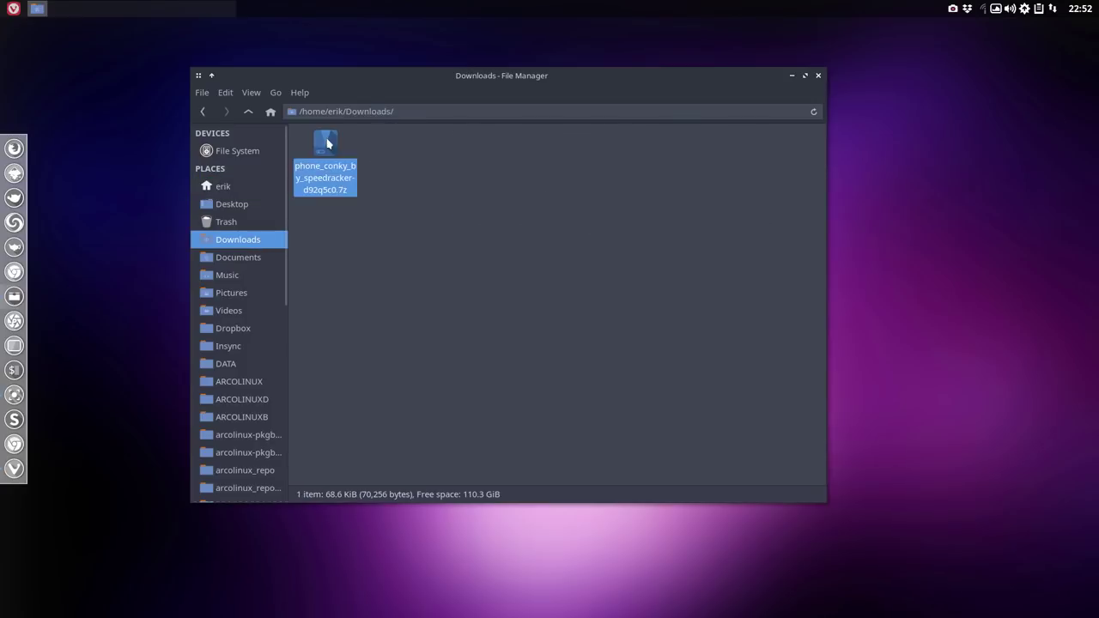
{"action": "right_click", "coordinate": [327, 143]}
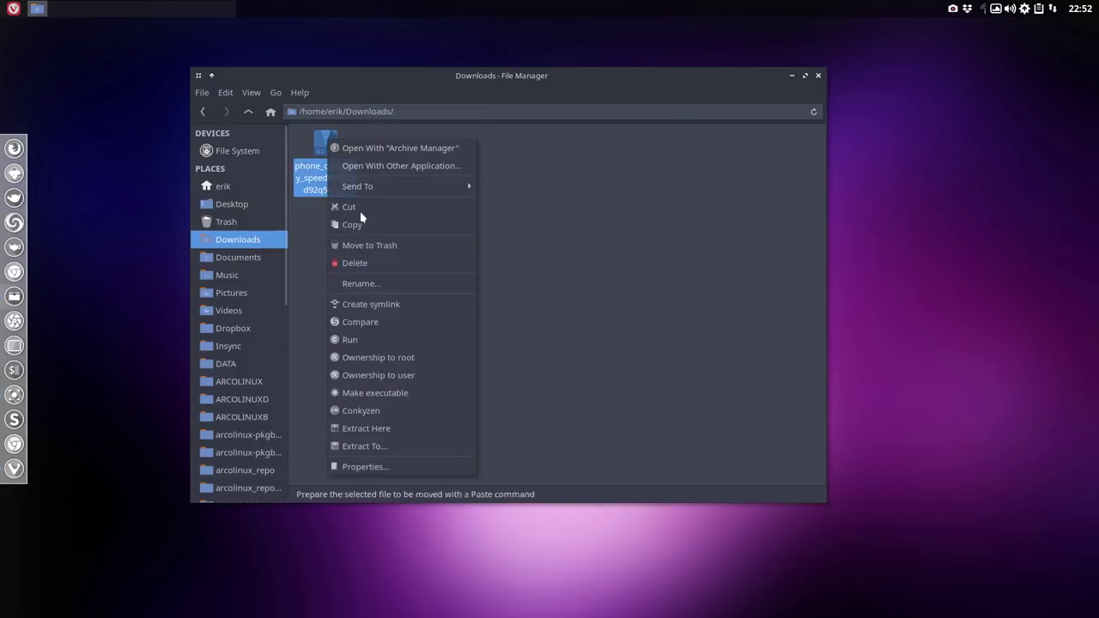
{"action": "left_click", "coordinate": [420, 428]}
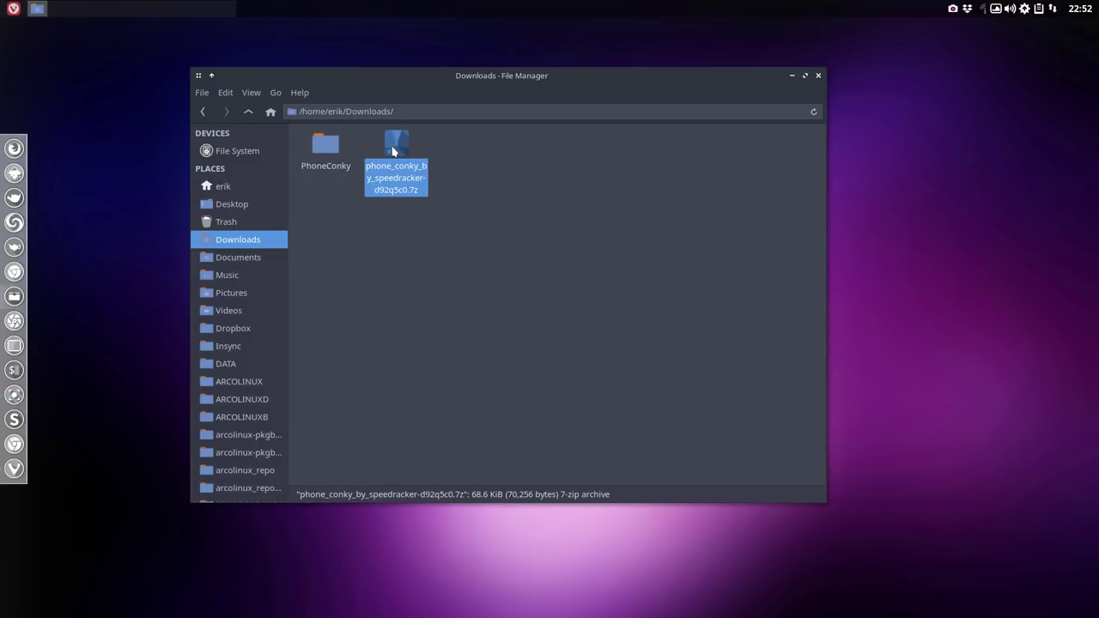
{"action": "key", "text": "Delete"}
Step: Open the extracted PhoneConky folder and examine its preview image, three conky config files and two Aliquam fonts
{"action": "left_click", "coordinate": [325, 144]}
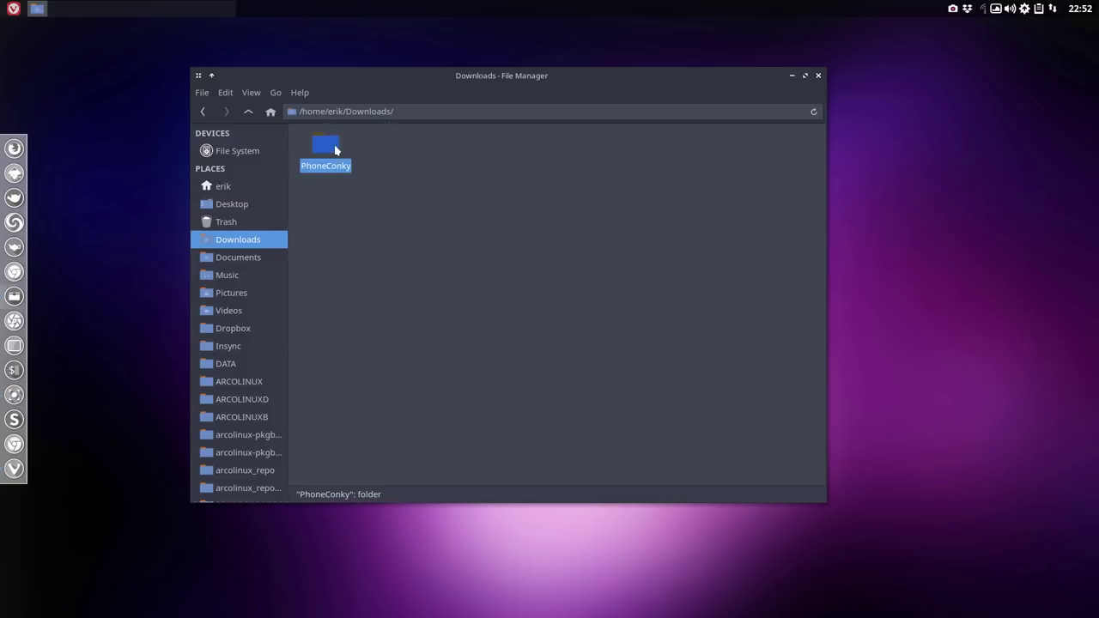
{"action": "double_click", "coordinate": [325, 146]}
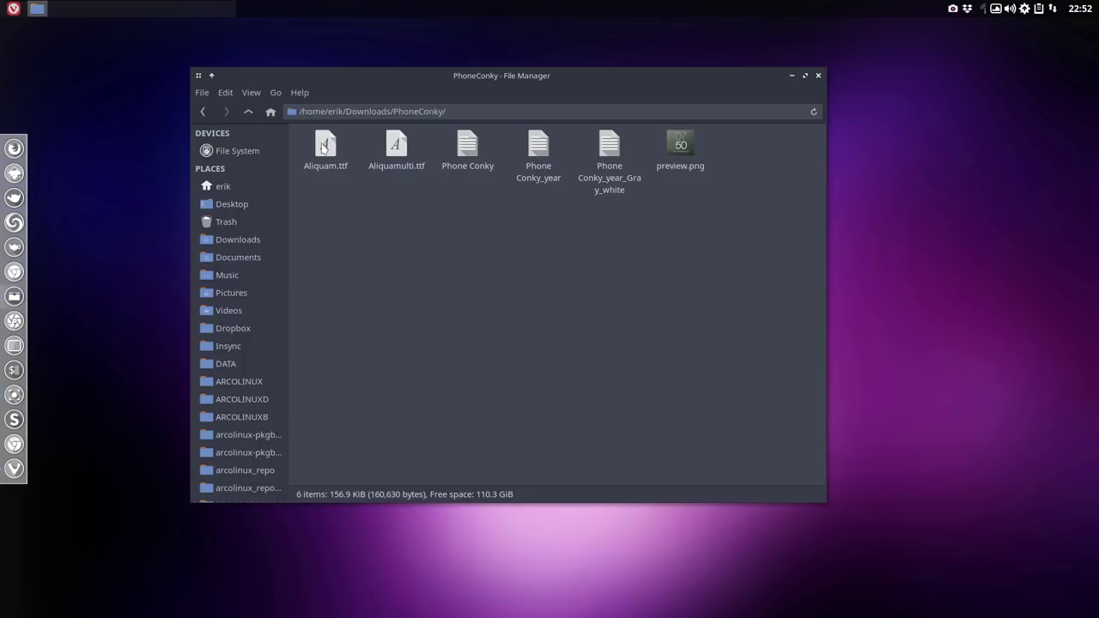
{"action": "double_click", "coordinate": [679, 146]}
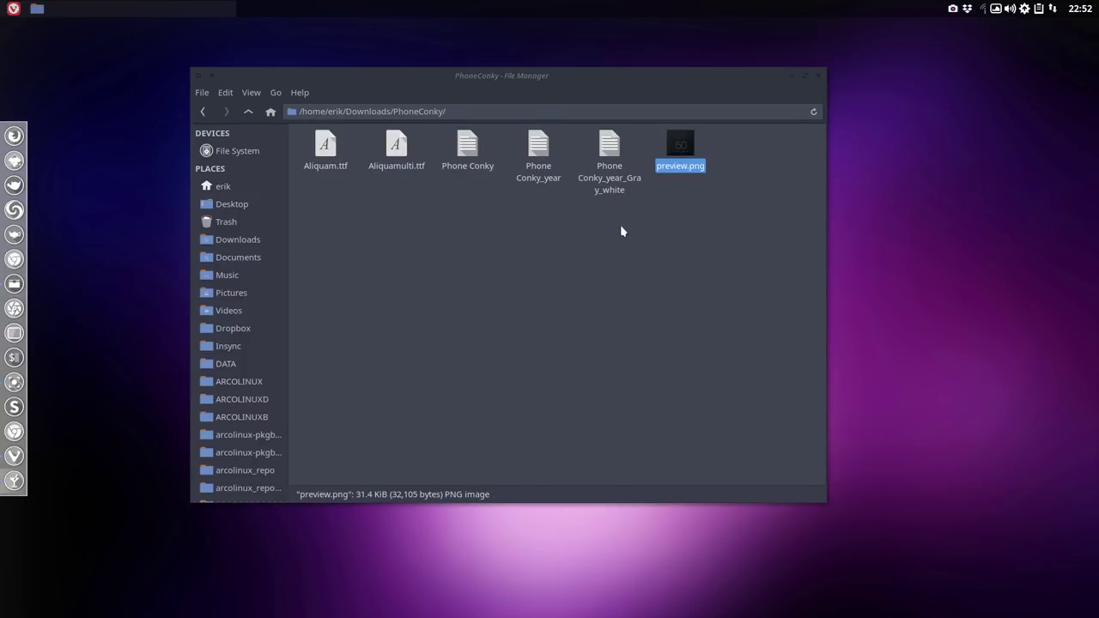
{"action": "left_click_drag", "start_coordinate": [505, 211], "coordinate": [620, 159]}
{"action": "left_click_drag", "start_coordinate": [447, 216], "coordinate": [615, 142]}
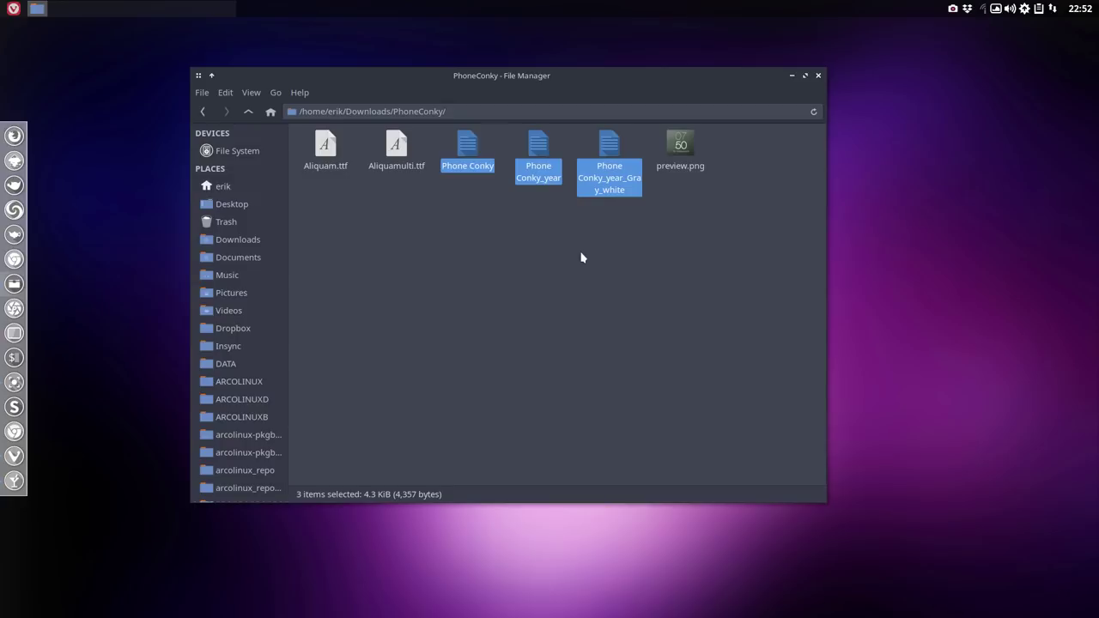
{"action": "left_click_drag", "start_coordinate": [301, 215], "coordinate": [421, 144]}
{"action": "left_click_drag", "start_coordinate": [309, 227], "coordinate": [431, 149]}
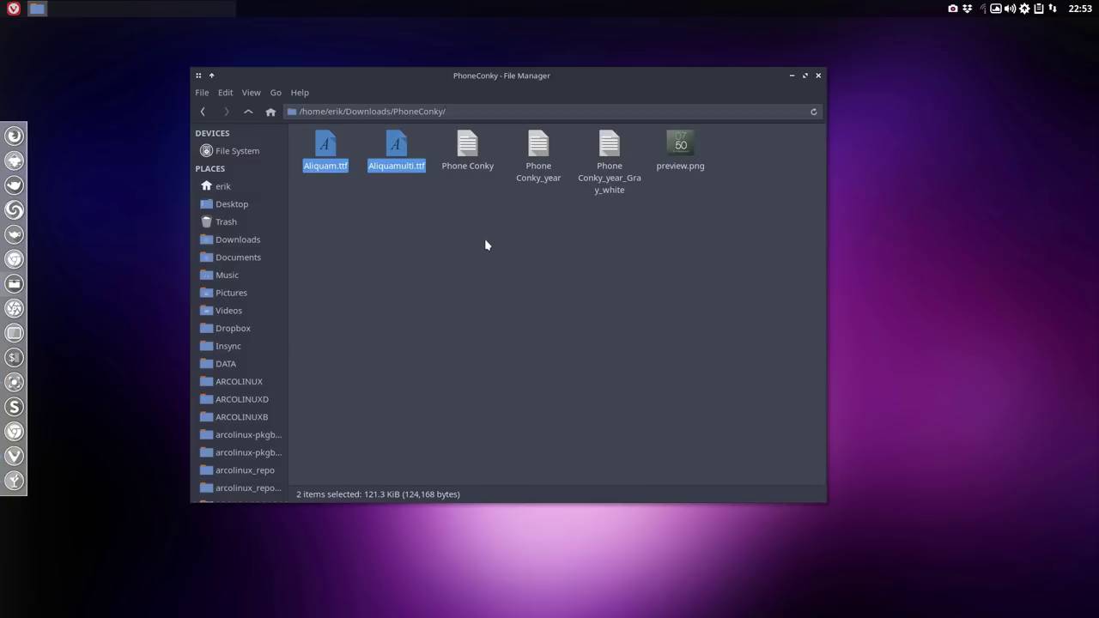
Step: Return to Downloads and rename the PhoneConky folder to JA_PhoneConky
{"action": "left_click", "coordinate": [248, 113]}
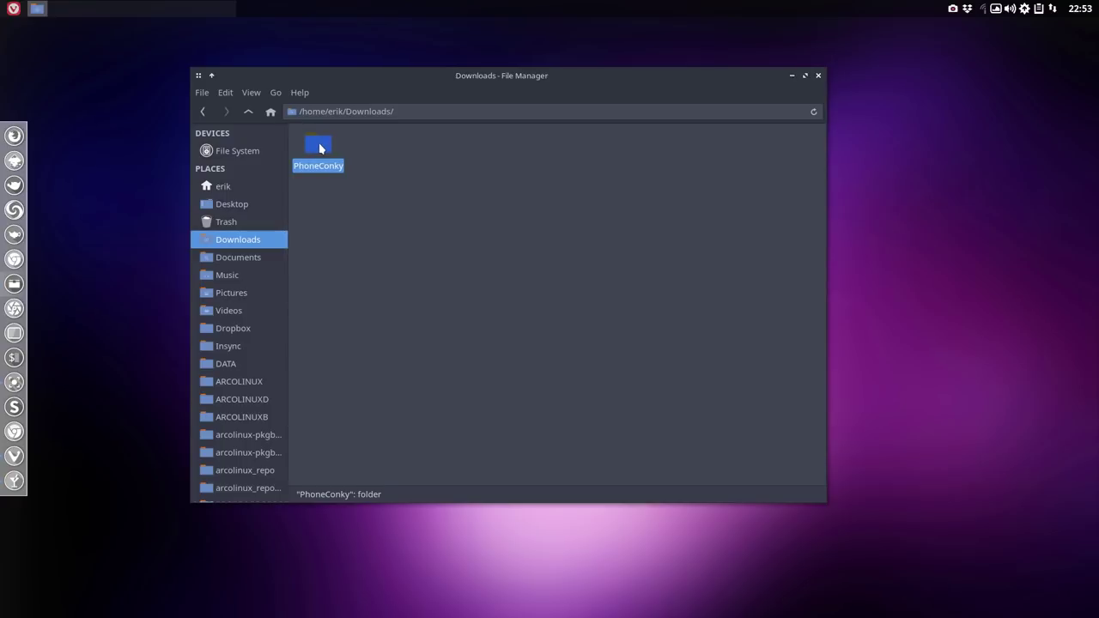
{"action": "key", "text": "F2"}
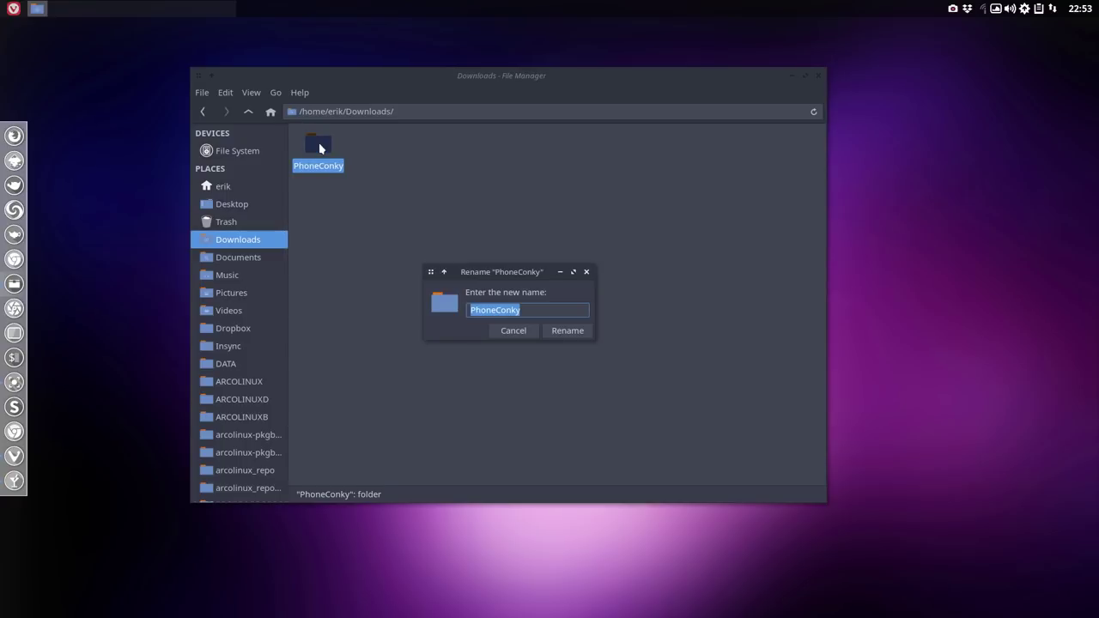
{"action": "key", "text": "Home"}
{"action": "type", "text": "JA_"}
{"action": "left_click", "coordinate": [568, 331]}
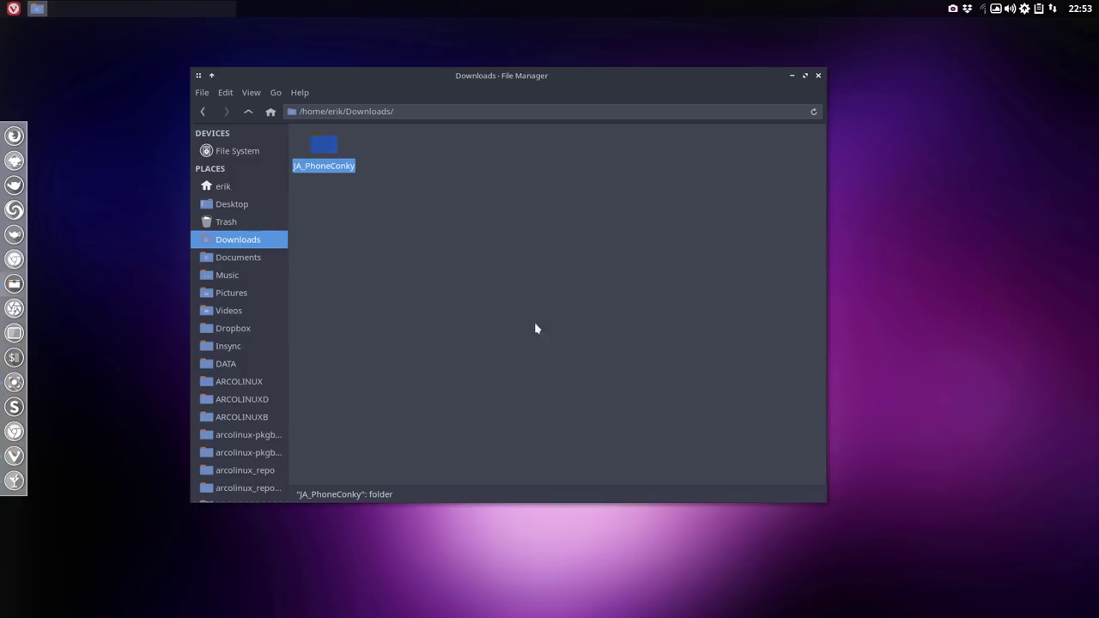
Step: Cut the JA_PhoneConky folder and go to the conky folder inside .config
{"action": "right_click", "coordinate": [325, 148]}
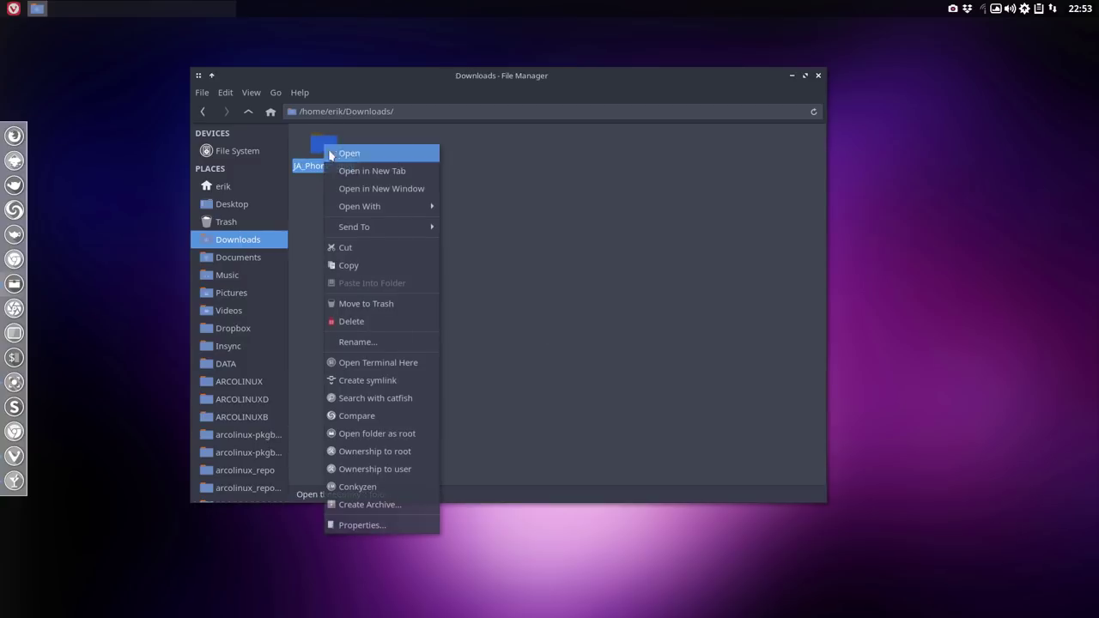
{"action": "left_click", "coordinate": [369, 244]}
{"action": "scroll", "coordinate": [247, 288], "scroll_direction": "down", "scroll_amount": 9}
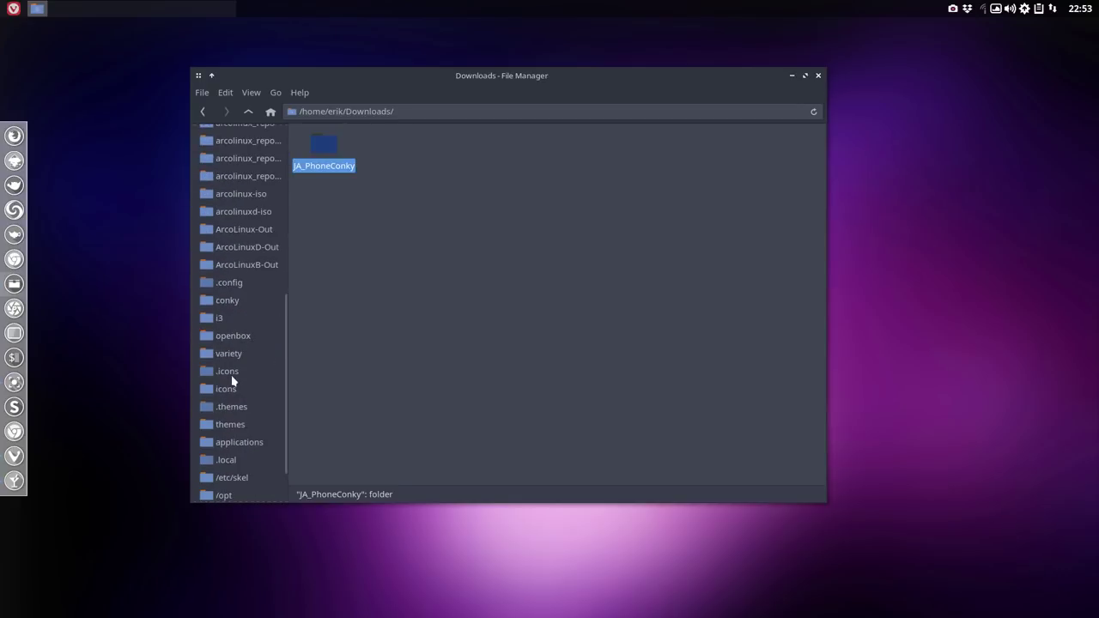
{"action": "left_click", "coordinate": [251, 303]}
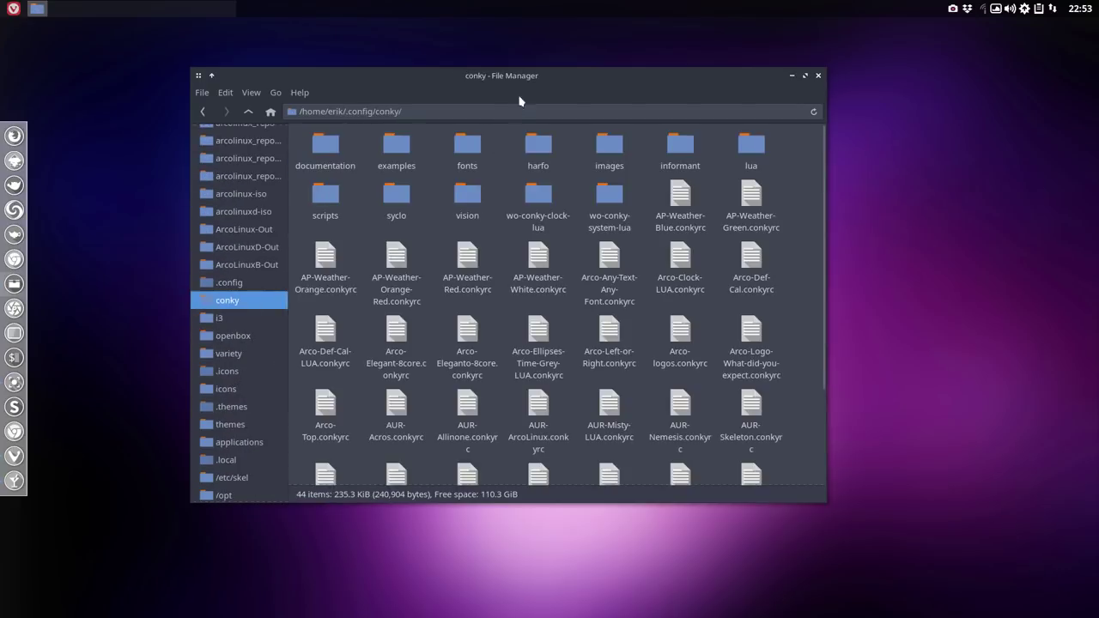
Step: Find the JA-prefixed conky files, open JA-Hi.conkyrc to check its author line, and close the editor
{"action": "scroll", "coordinate": [515, 306], "scroll_direction": "down", "scroll_amount": 3}
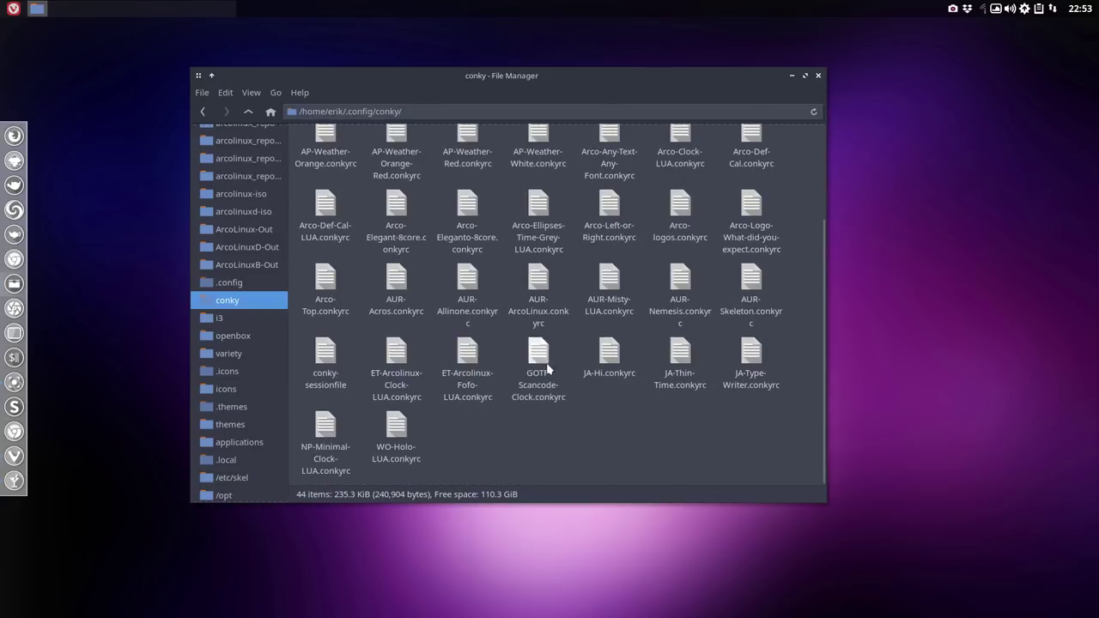
{"action": "left_click", "coordinate": [603, 376]}
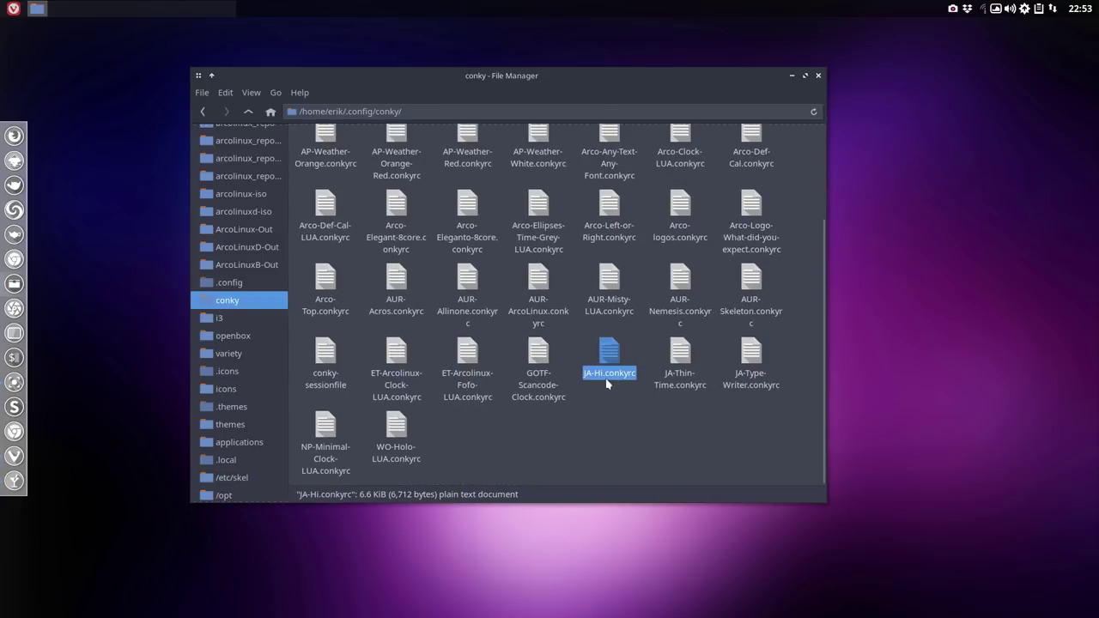
{"action": "left_click", "coordinate": [678, 381]}
{"action": "left_click", "coordinate": [750, 359]}
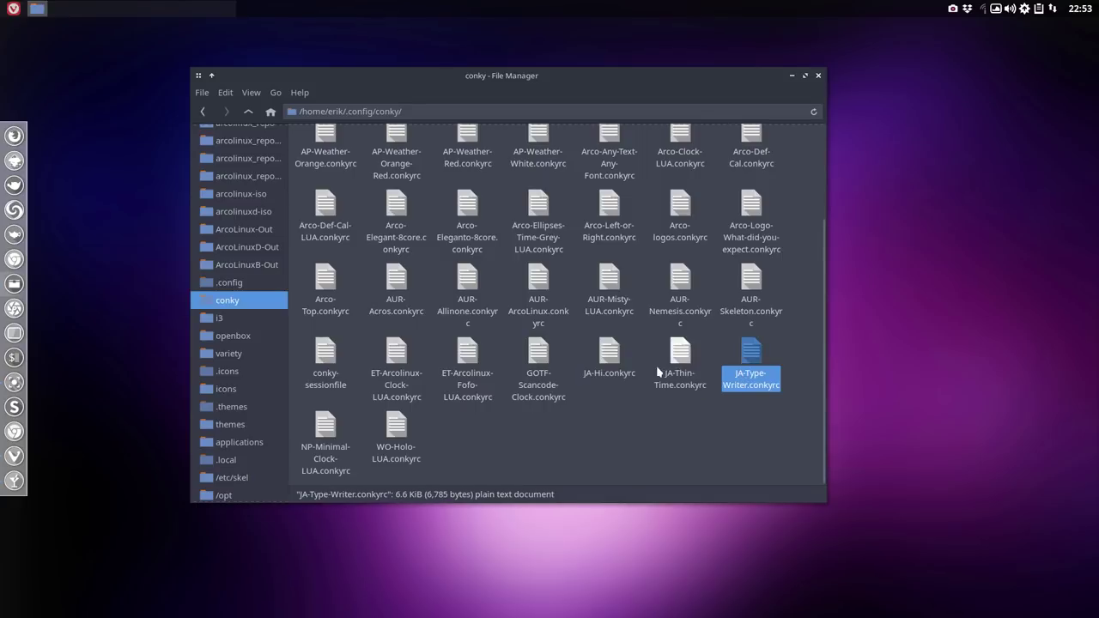
{"action": "double_click", "coordinate": [609, 359]}
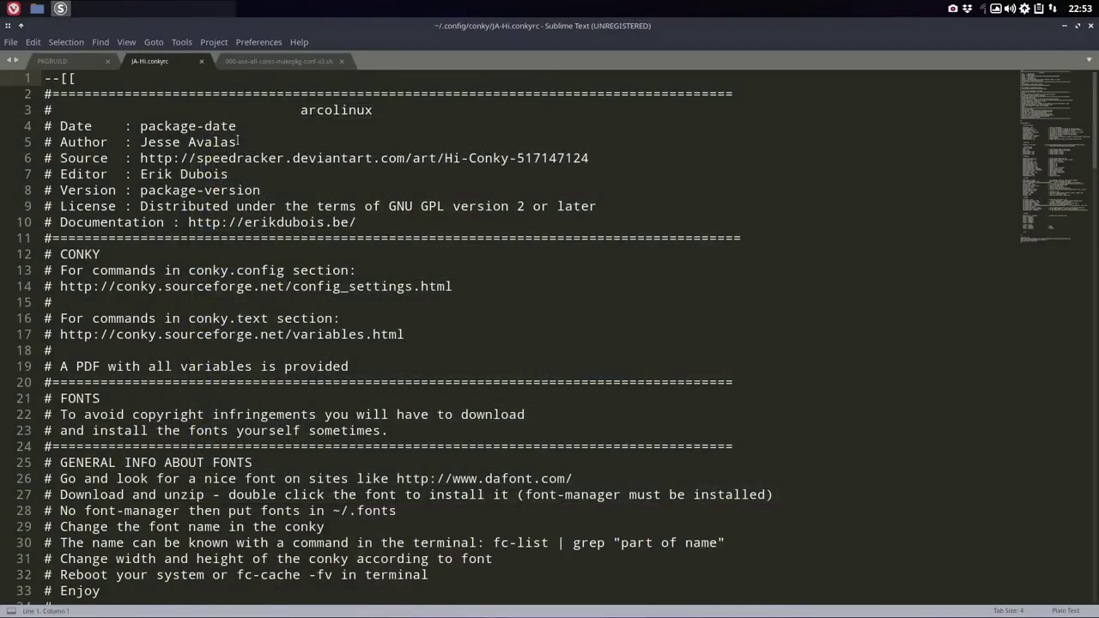
{"action": "left_click_drag", "start_coordinate": [237, 142], "coordinate": [147, 141]}
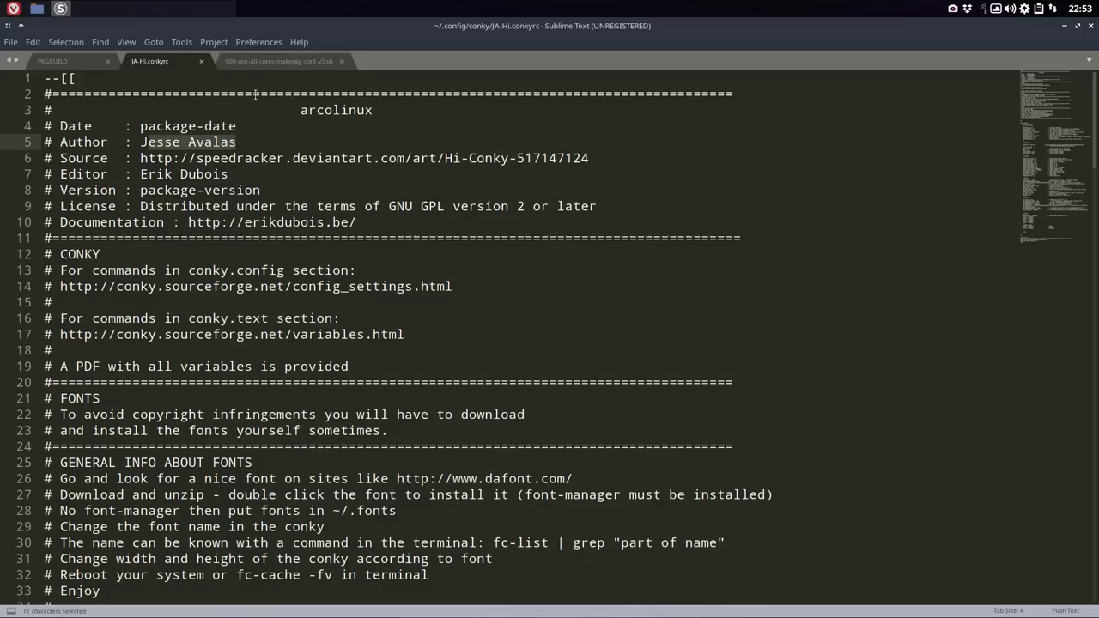
{"action": "left_click", "coordinate": [1090, 26]}
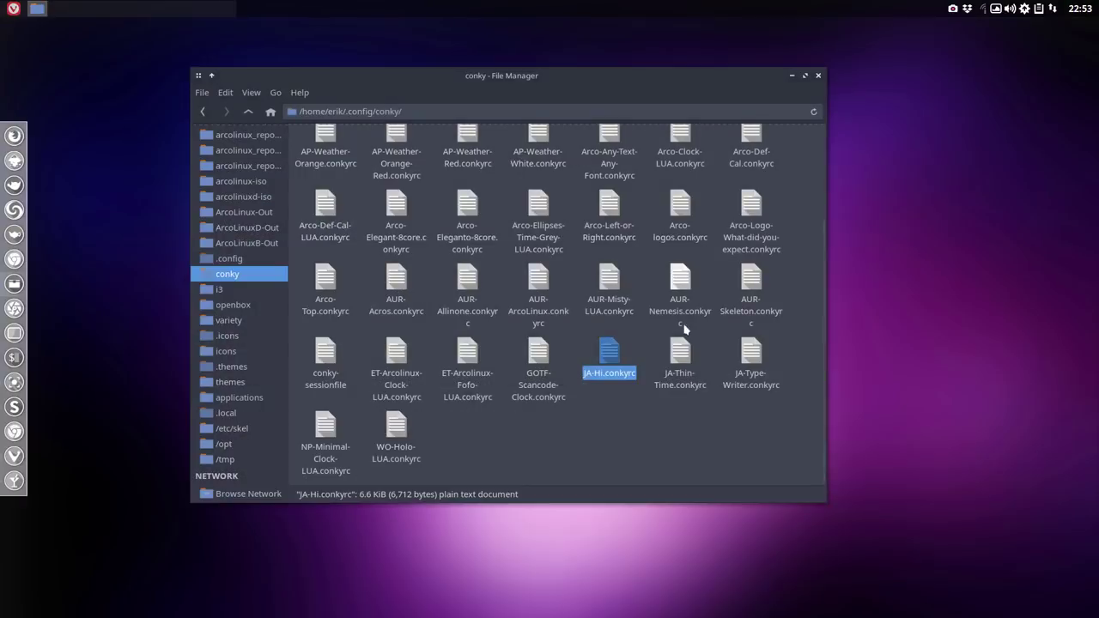
Step: Open JA-Thin-Time.conkyrc to check how its author line is written, and close the editor
{"action": "double_click", "coordinate": [680, 354]}
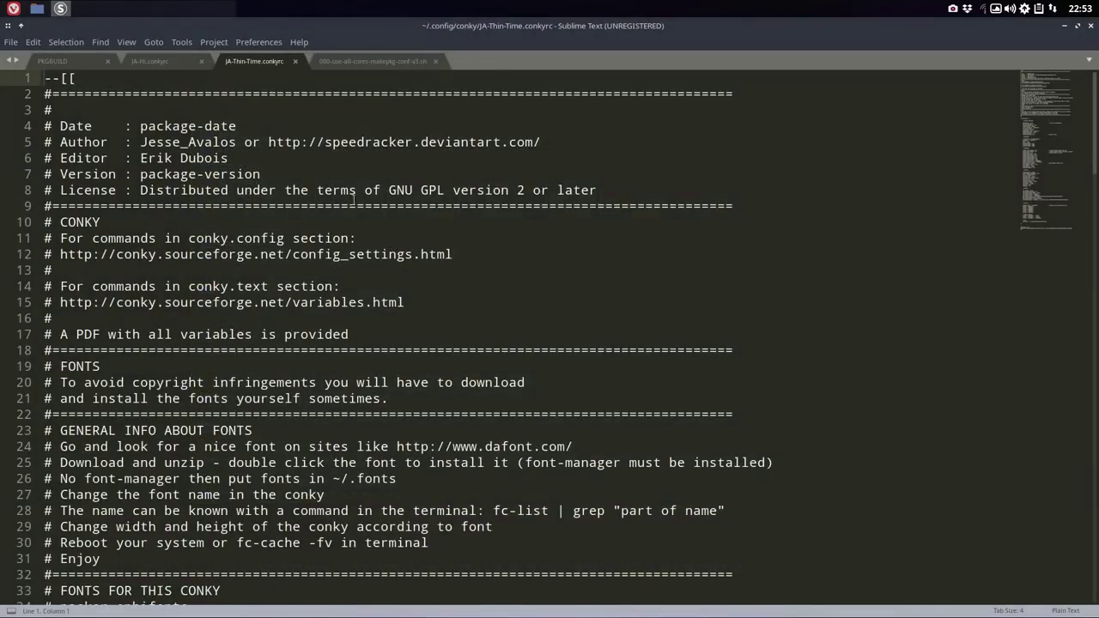
{"action": "left_click", "coordinate": [231, 145]}
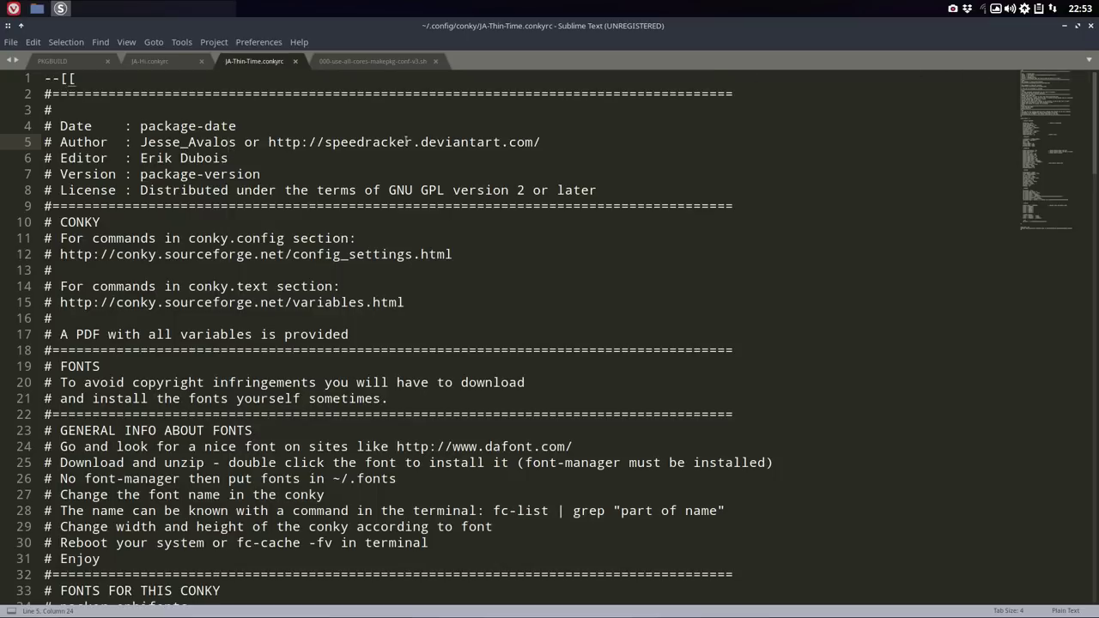
{"action": "left_click", "coordinate": [213, 142]}
{"action": "key", "text": "ctrl+q"}
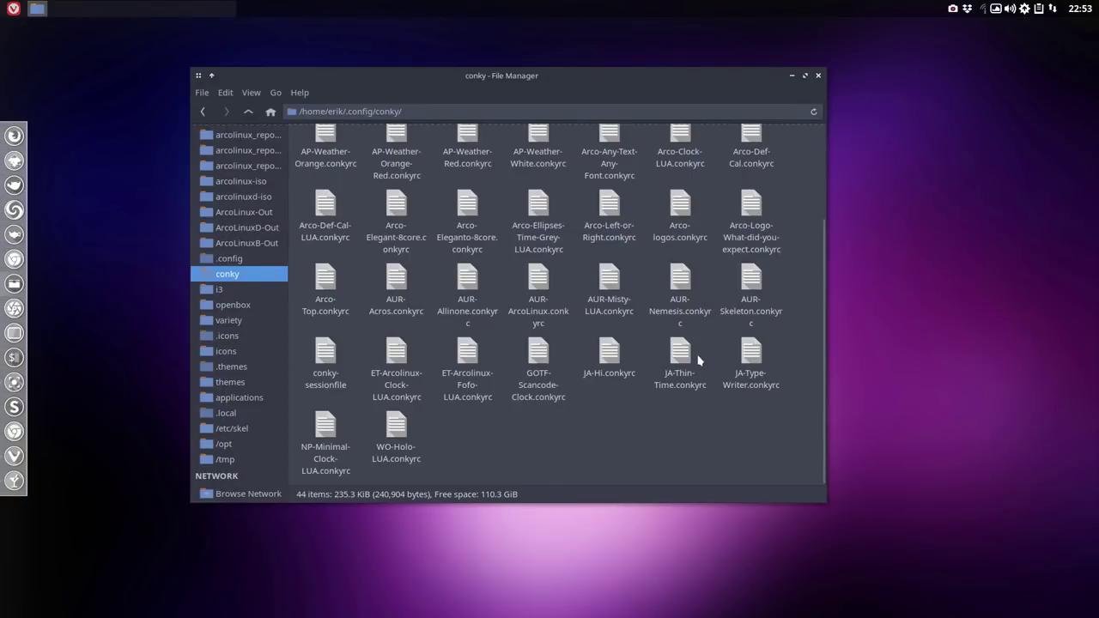
Step: Paste the JA_PhoneConky folder into .config/conky and open it
{"action": "right_click", "coordinate": [644, 416]}
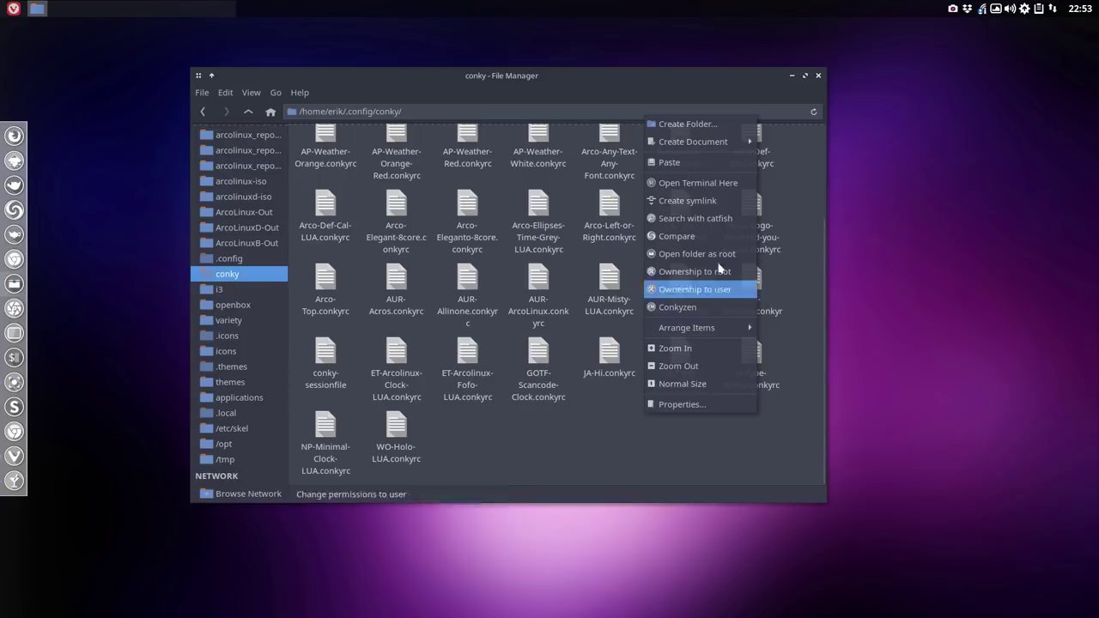
{"action": "left_click", "coordinate": [690, 161]}
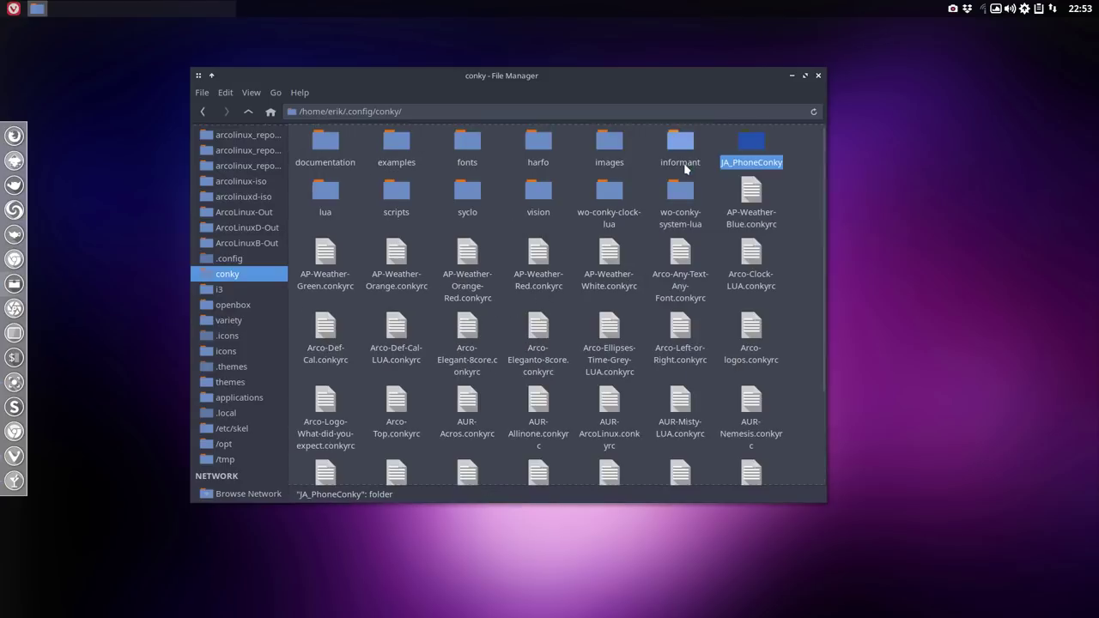
{"action": "left_click", "coordinate": [752, 149]}
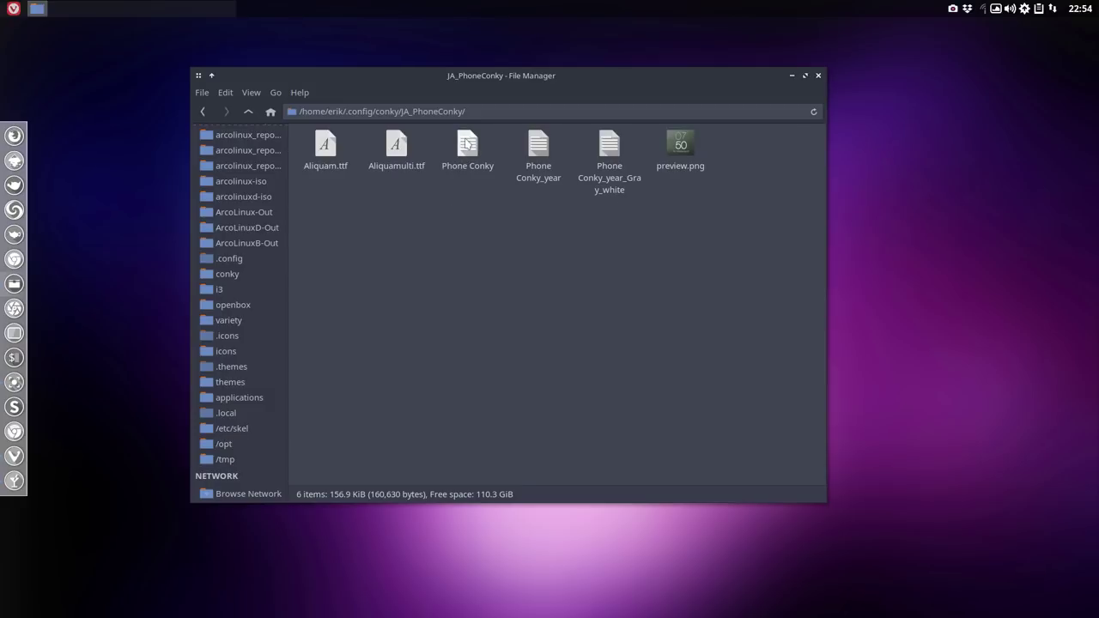
Step: Compare the name of the Phone Conky file with the existing .conkyrc files in the parent conky folder
{"action": "left_click", "coordinate": [467, 143]}
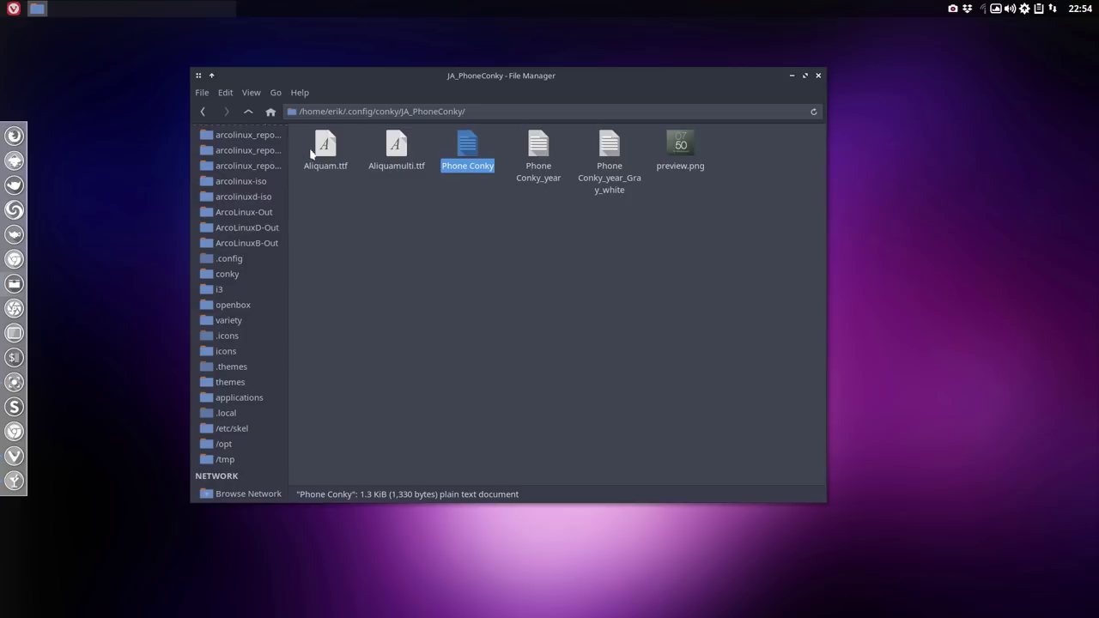
{"action": "left_click", "coordinate": [246, 111]}
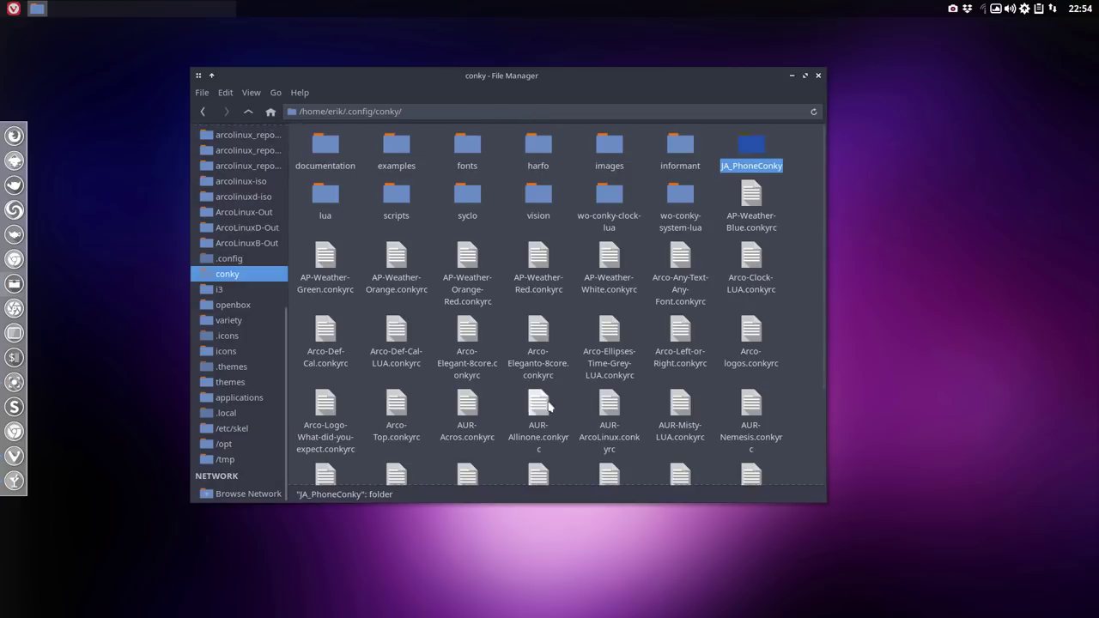
{"action": "scroll", "coordinate": [649, 425], "scroll_direction": "down", "scroll_amount": 3}
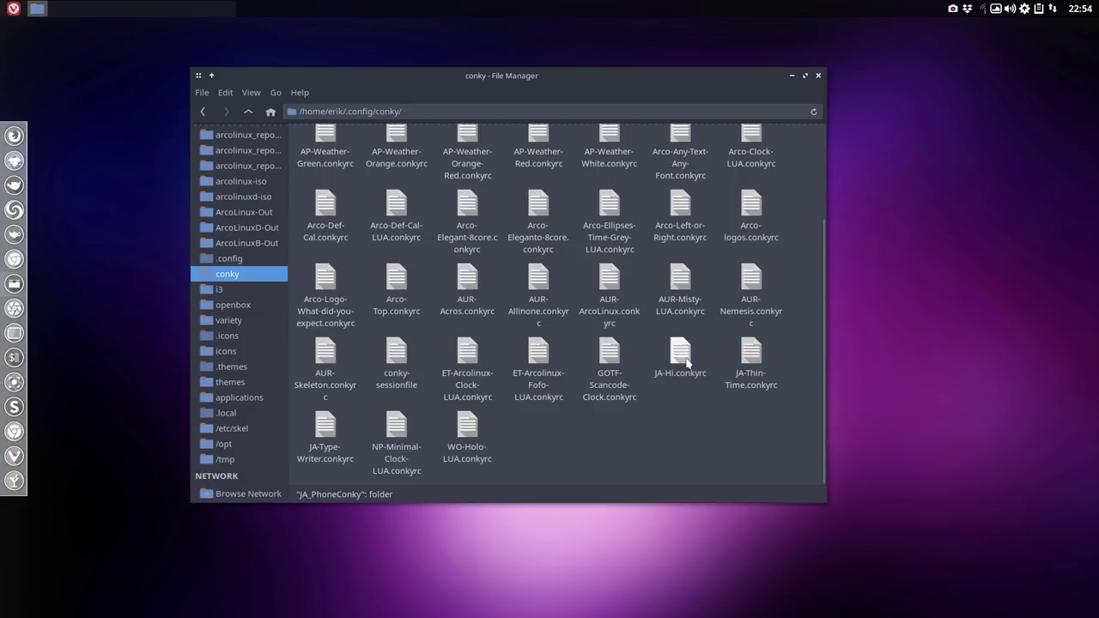
Step: In the JA_PhoneConky folder, rename the Phone Conky file to JA-Phone.conkyrc
{"action": "scroll", "coordinate": [690, 377], "scroll_direction": "up", "scroll_amount": 3}
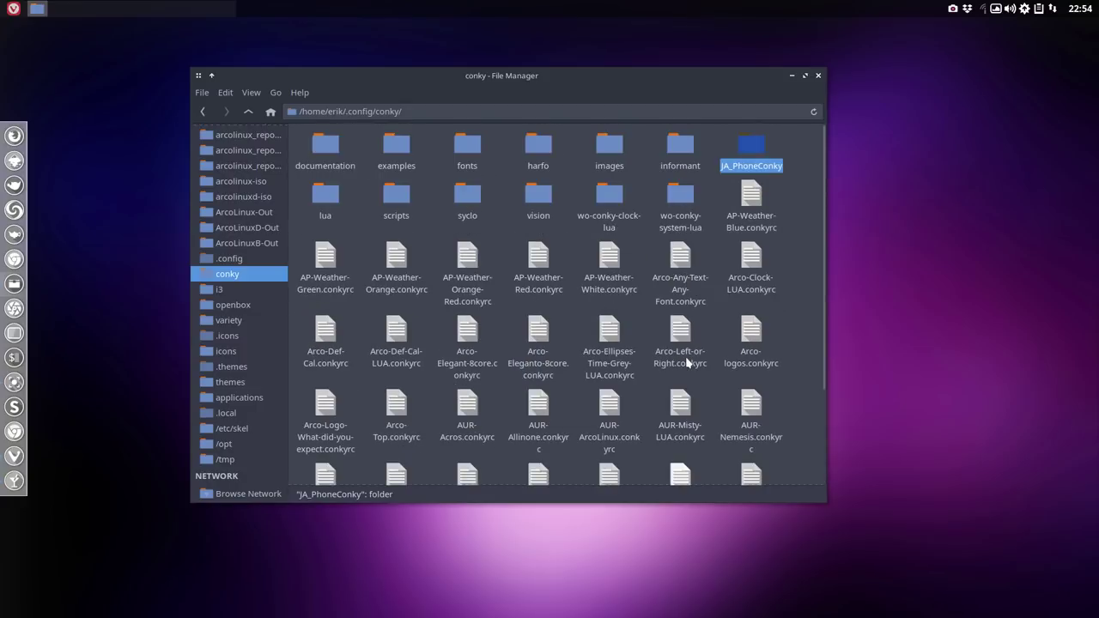
{"action": "double_click", "coordinate": [749, 146]}
{"action": "left_click", "coordinate": [467, 148]}
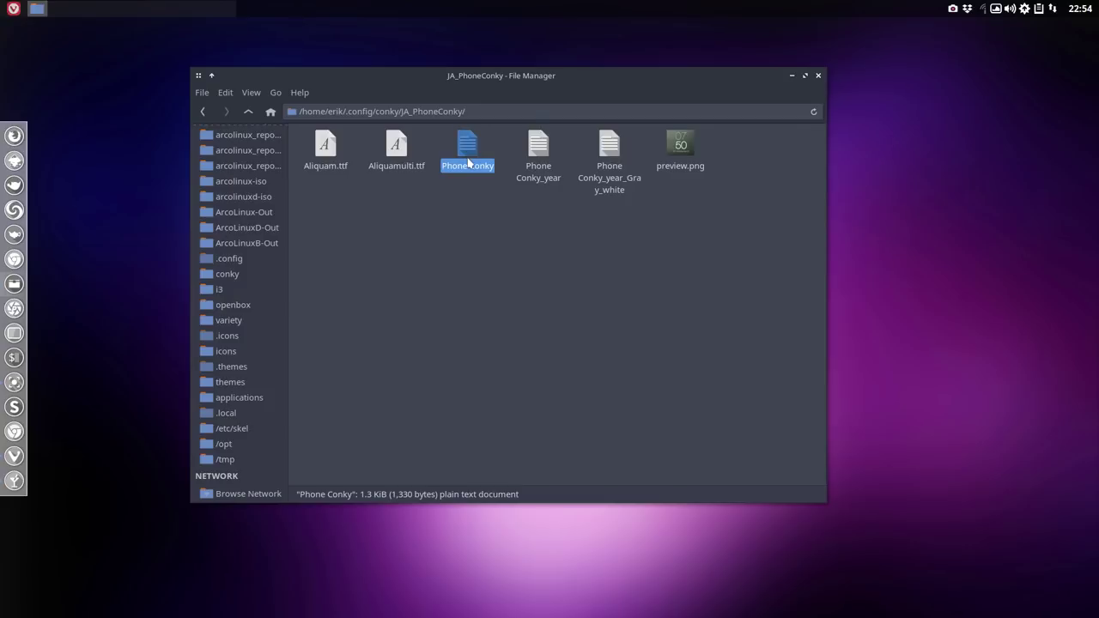
{"action": "key", "text": "F2"}
{"action": "key", "text": "Tab"}
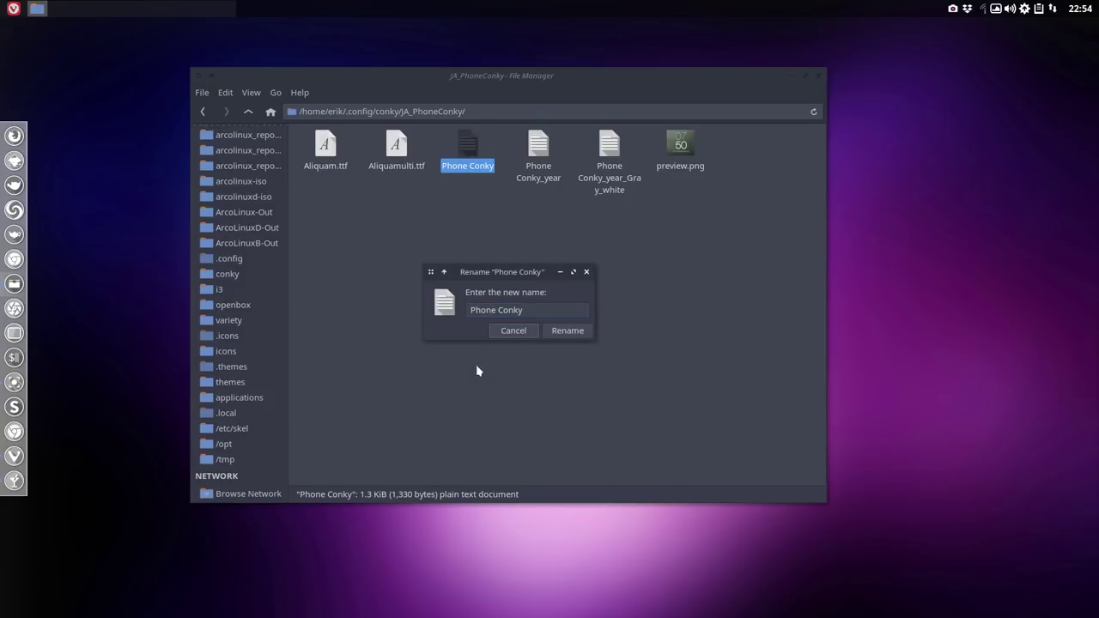
{"action": "left_click", "coordinate": [473, 310]}
{"action": "type", "text": "JA-"}
{"action": "key", "text": "Delete"}
{"action": "key", "text": "Delete"}
{"action": "key", "text": "Delete"}
{"action": "key", "text": "Delete"}
{"action": "key", "text": "Delete"}
{"action": "key", "text": "Delete"}
{"action": "type", "text": ".conkyrc"}
{"action": "left_click", "coordinate": [566, 333]}
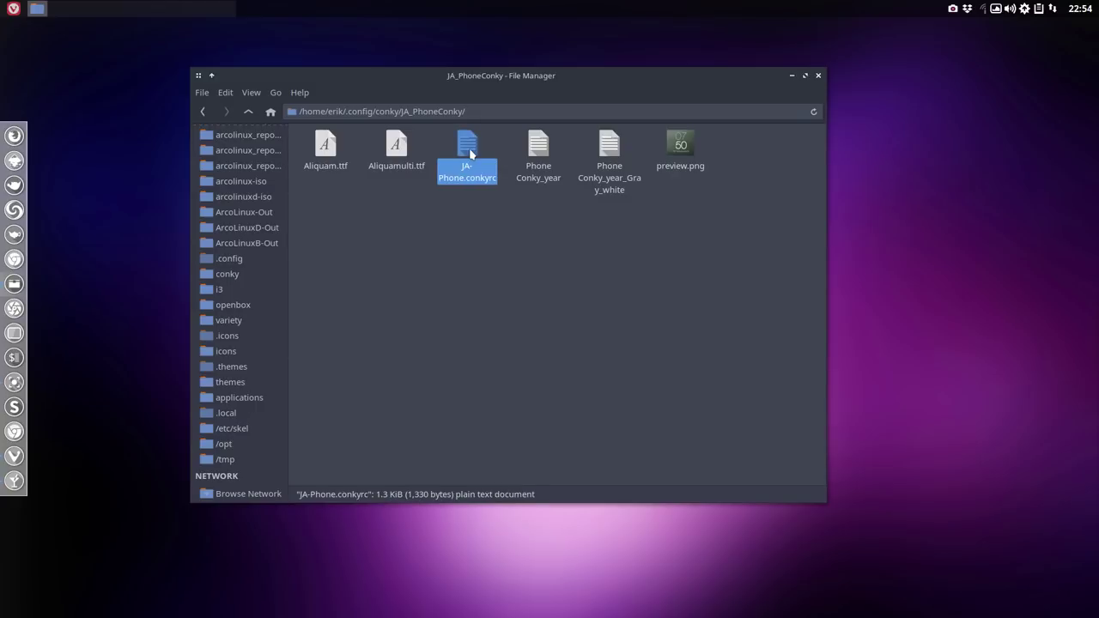
Step: Copy the name of JA-Phone.conkyrc and reuse it to rename Phone Conky_year to JA-Phone-year.conkyrc
{"action": "key", "text": "F2"}
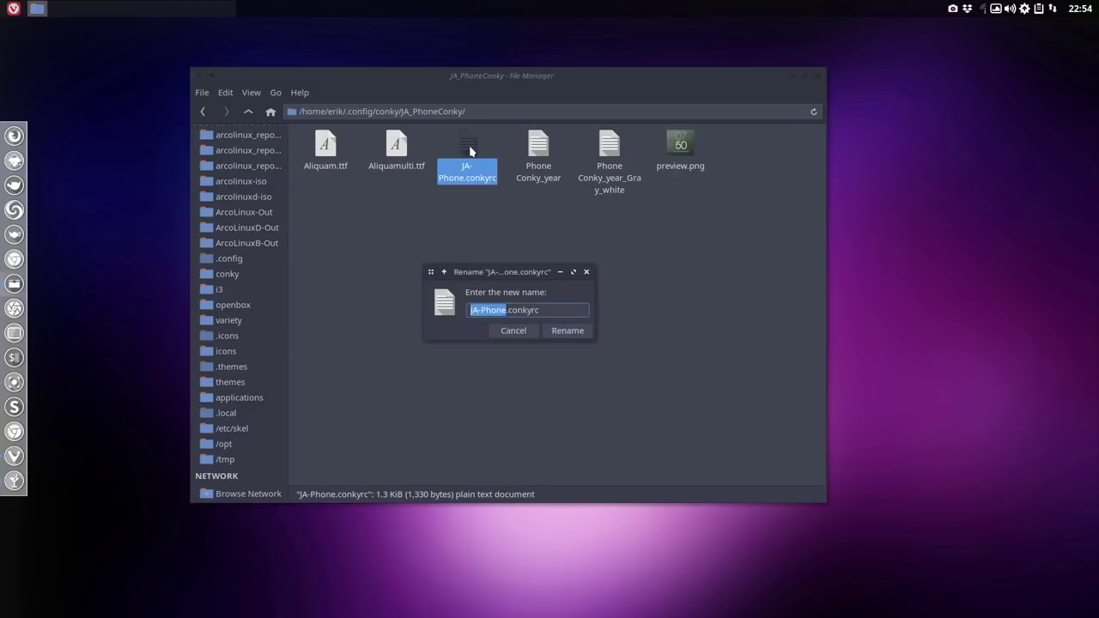
{"action": "key", "text": "ctrl+a"}
{"action": "key", "text": "ctrl+c"}
{"action": "key", "text": "Escape"}
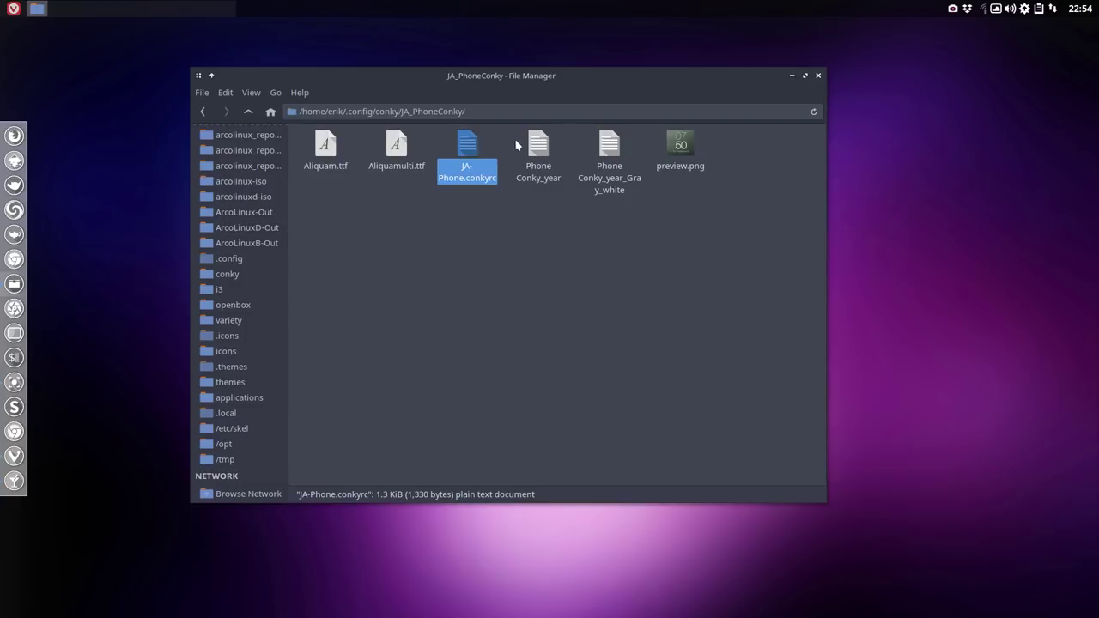
{"action": "left_click", "coordinate": [540, 150]}
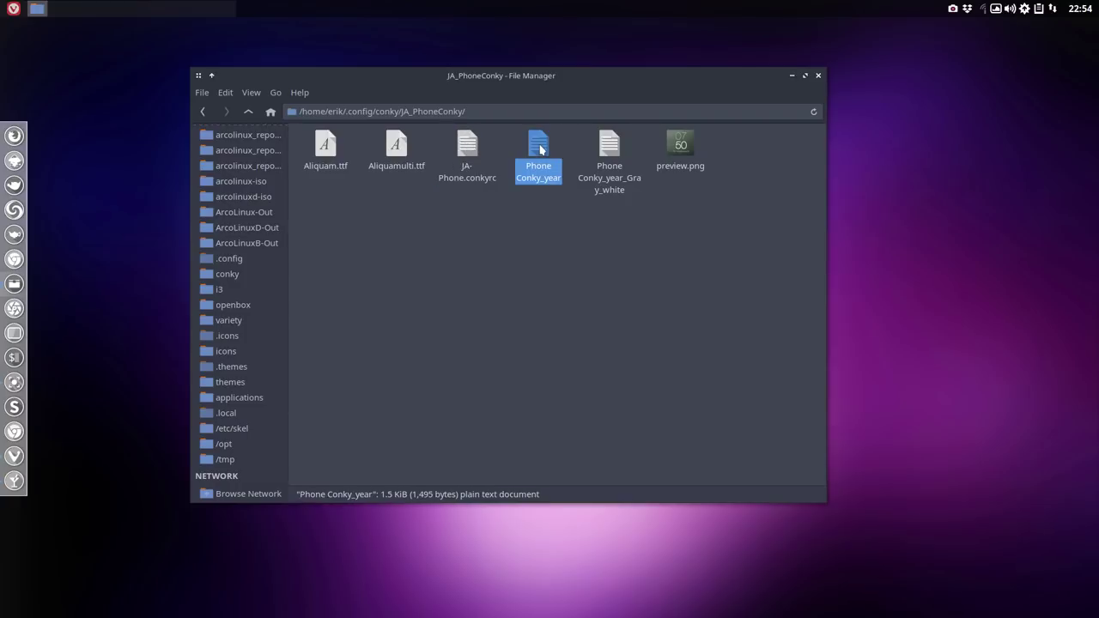
{"action": "key", "text": "F2"}
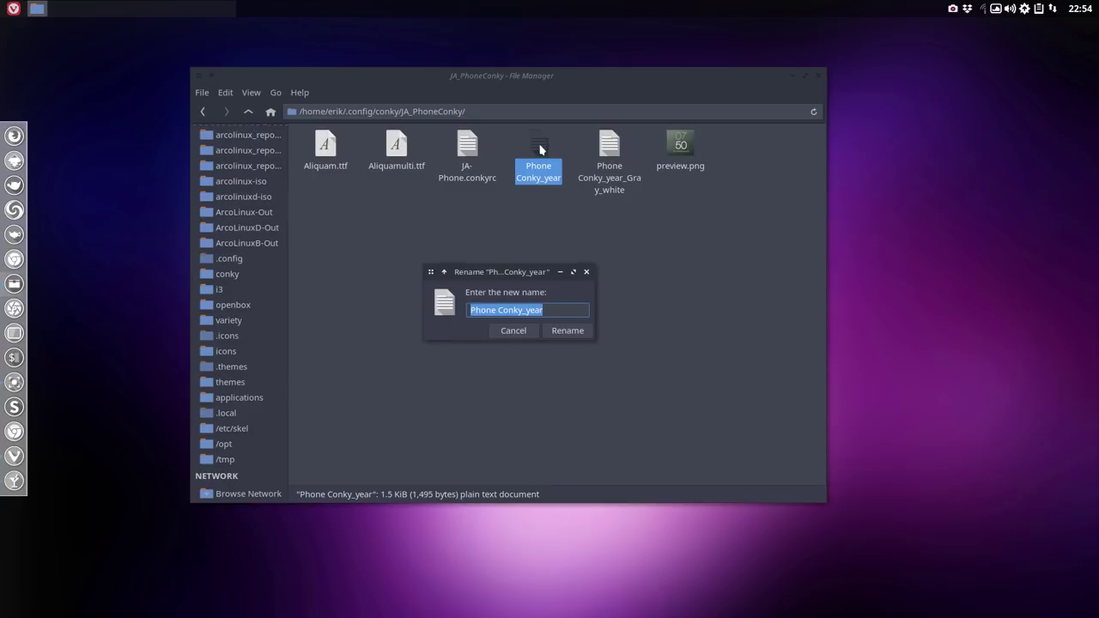
{"action": "key", "text": "ctrl+v"}
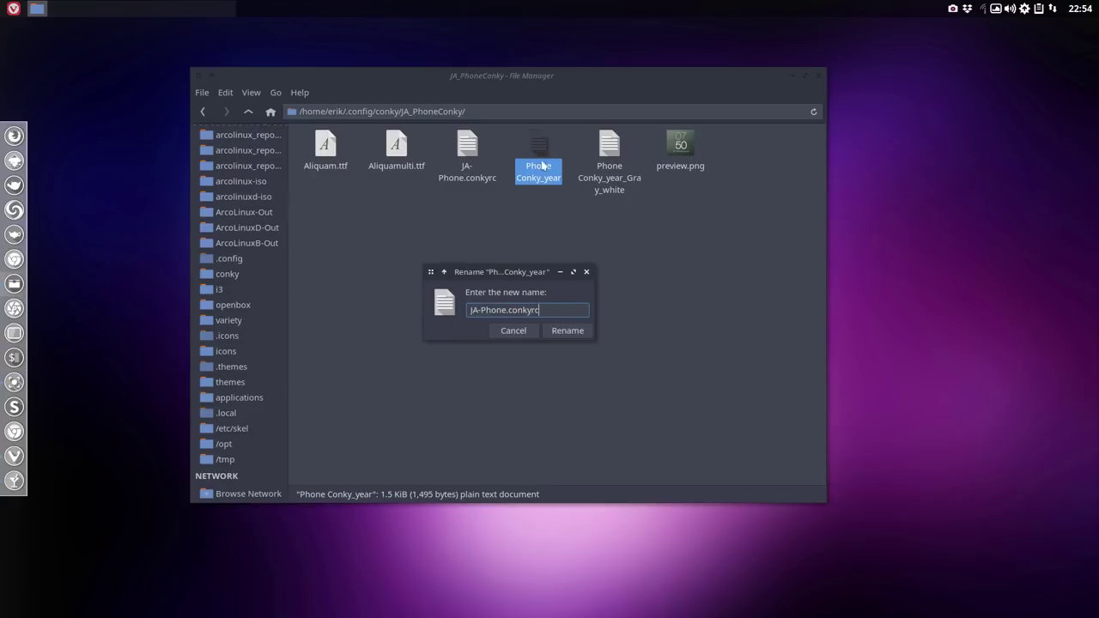
{"action": "left_click", "coordinate": [507, 311]}
{"action": "type", "text": "-year"}
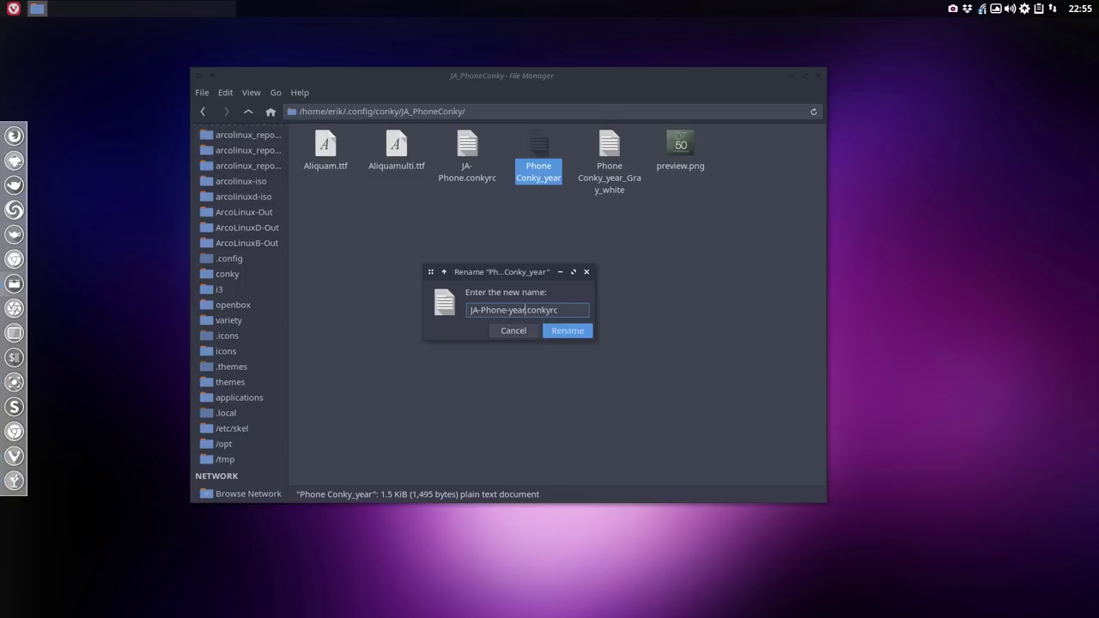
{"action": "key", "text": "Return"}
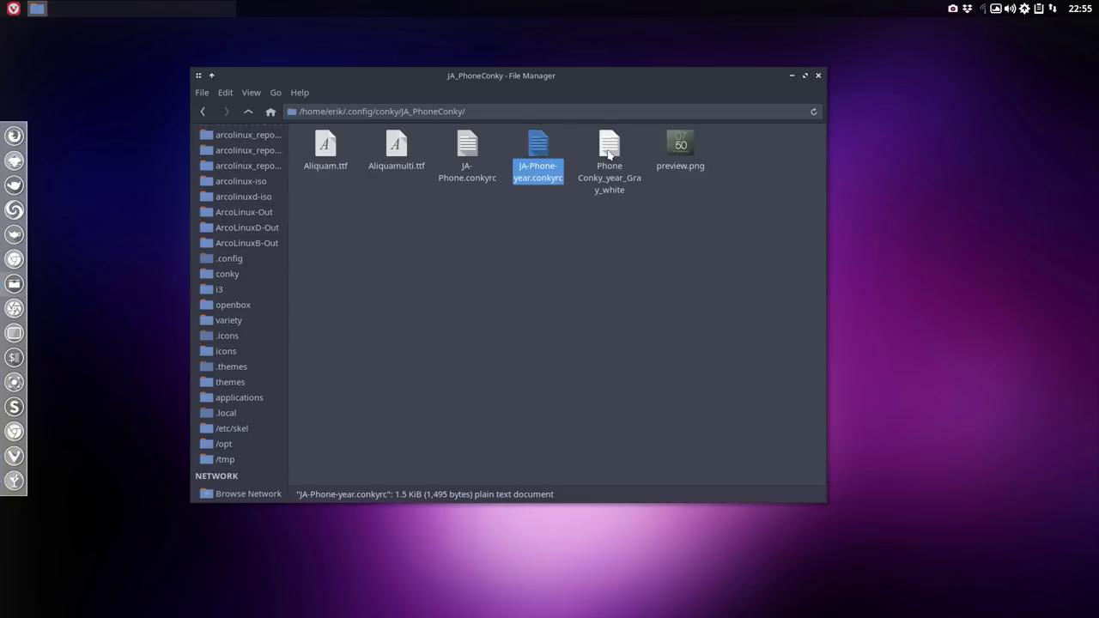
Step: Rename Phone Conky_year_Gray_white to JA-Phone-year-gray-white.conkyrc, reusing the copied file name
{"action": "left_click", "coordinate": [609, 150]}
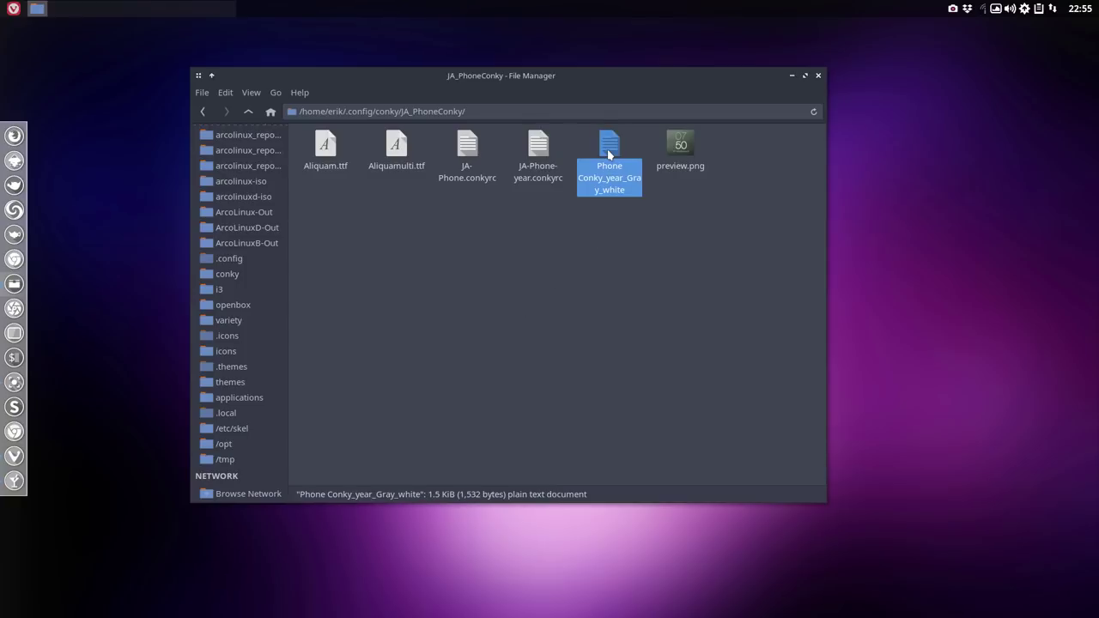
{"action": "key", "text": "F2"}
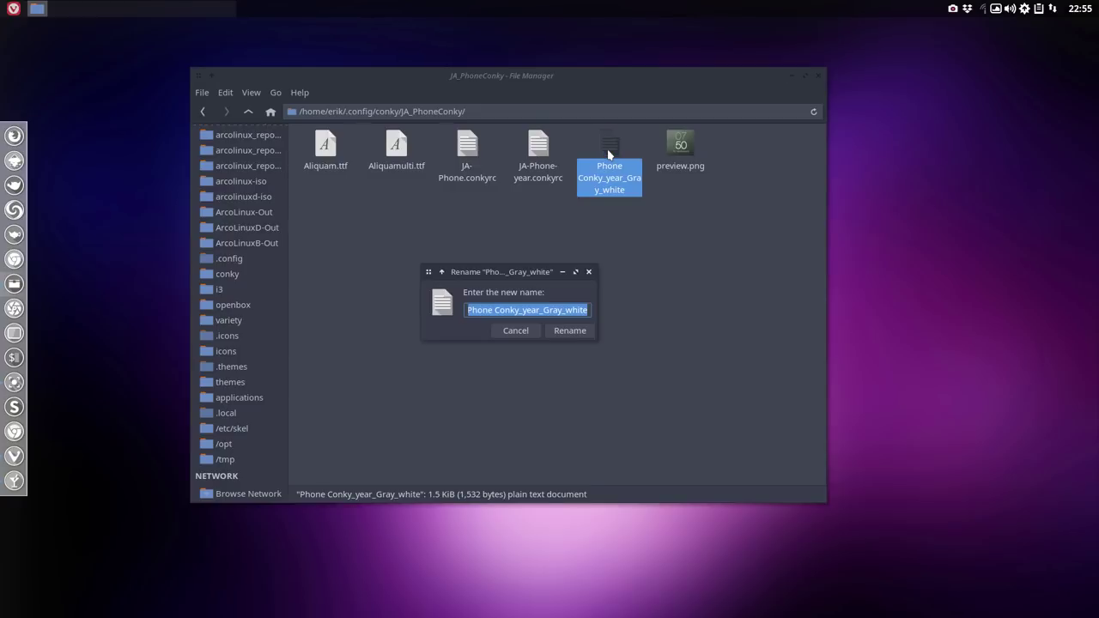
{"action": "key", "text": "ctrl+v"}
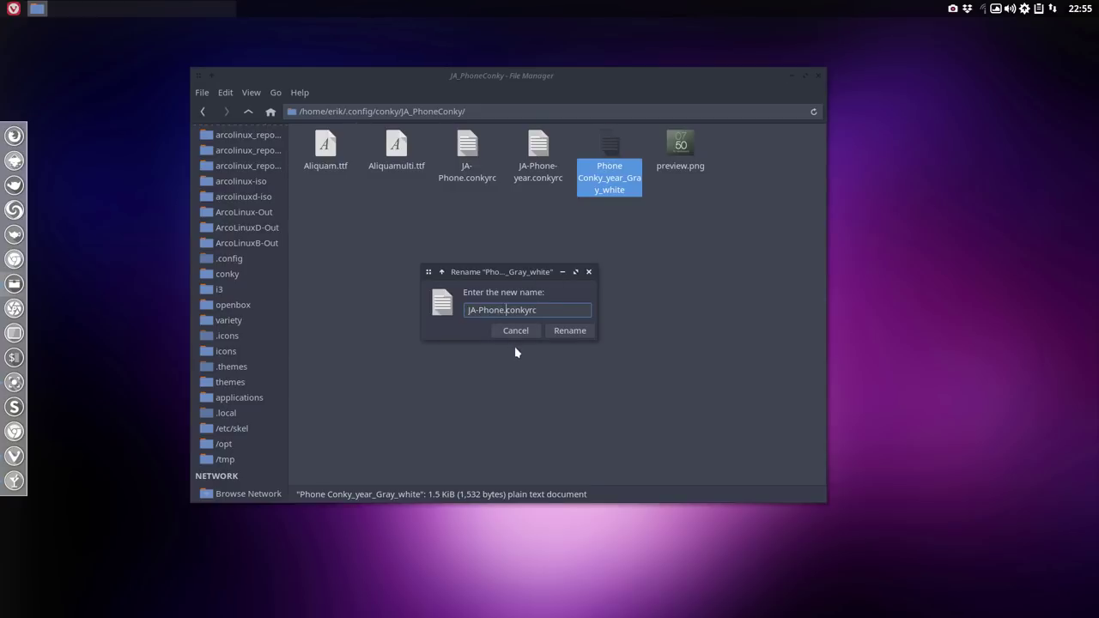
{"action": "key", "text": "Left"}
{"action": "key", "text": "Left"}
{"action": "key", "text": "Left"}
{"action": "key", "text": "Left"}
{"action": "key", "text": "Left"}
{"action": "key", "text": "Left"}
{"action": "key", "text": "Left"}
{"action": "key", "text": "Left"}
{"action": "type", "text": "-year-"}
{"action": "type", "text": "gray-white"}
{"action": "key", "text": "Return"}
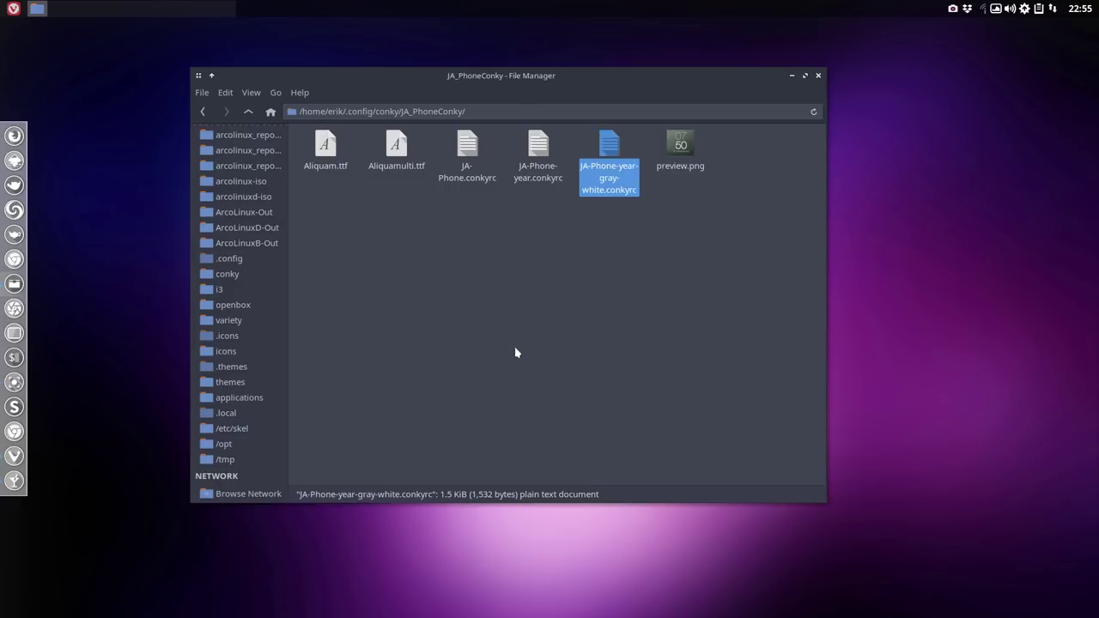
Step: Delete preview.png and move the three JA-Phone .conkyrc files from JA_PhoneConky into the parent conky folder
{"action": "left_click", "coordinate": [674, 152]}
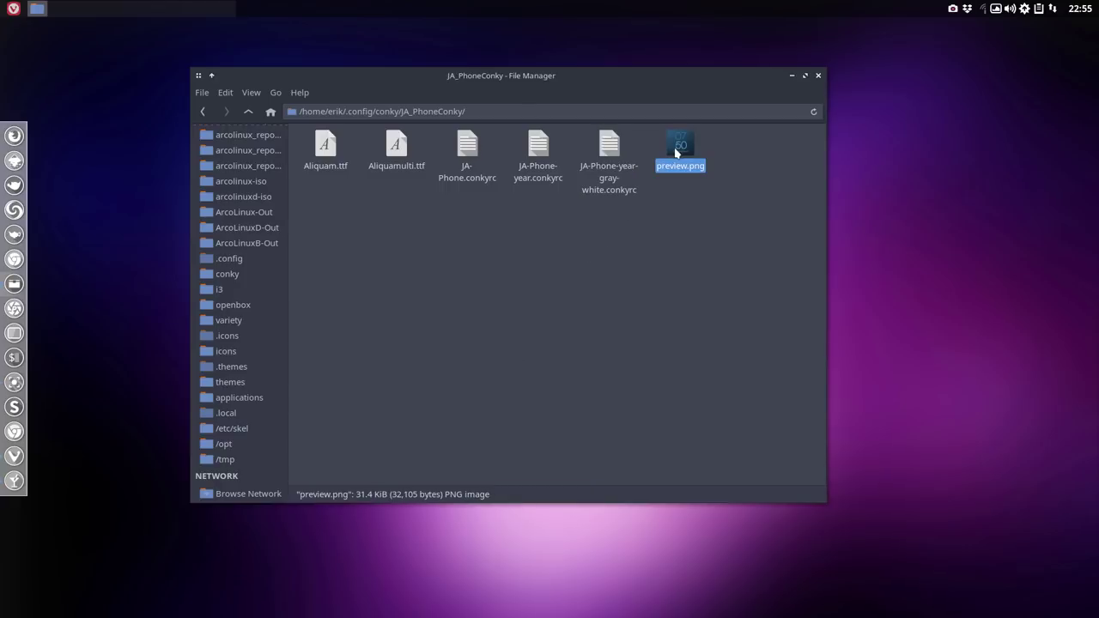
{"action": "key", "text": "Delete"}
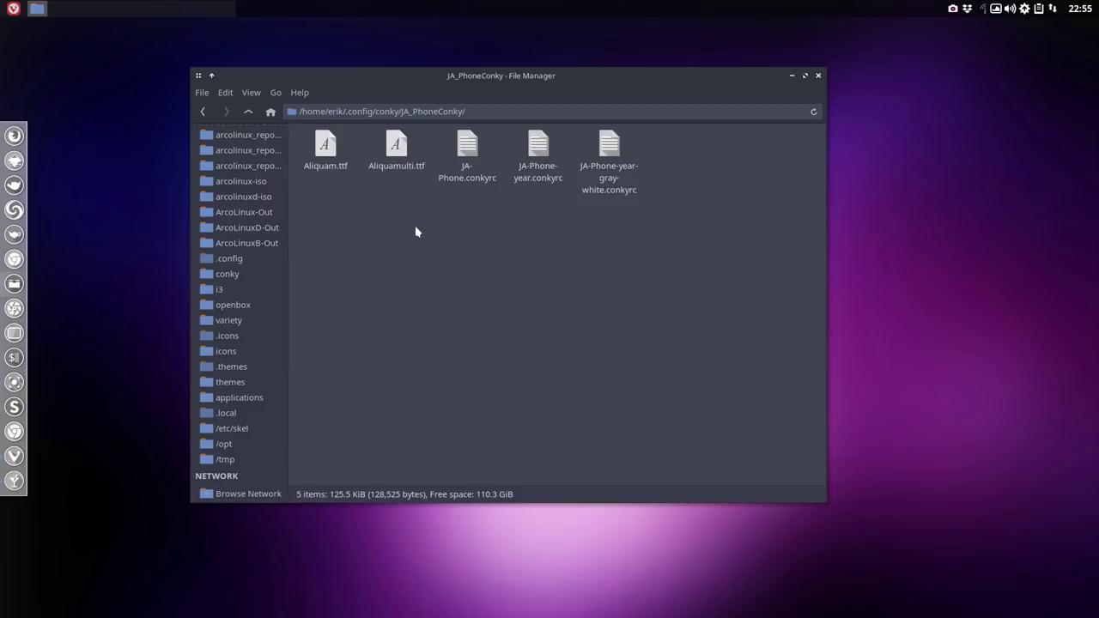
{"action": "left_click_drag", "start_coordinate": [453, 203], "coordinate": [657, 150]}
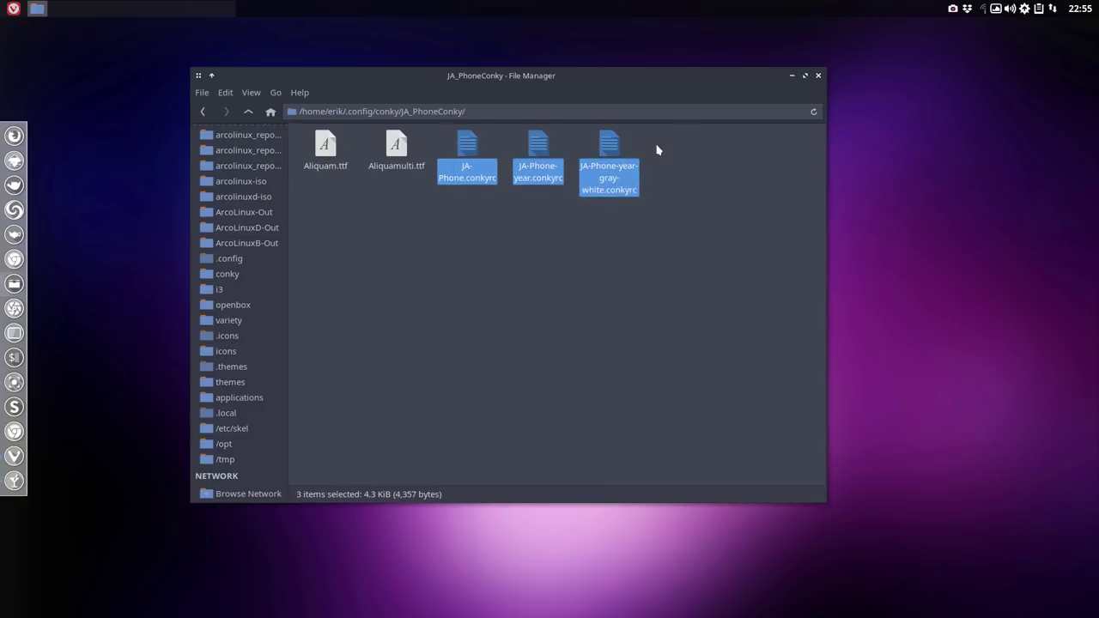
{"action": "right_click", "coordinate": [616, 147]}
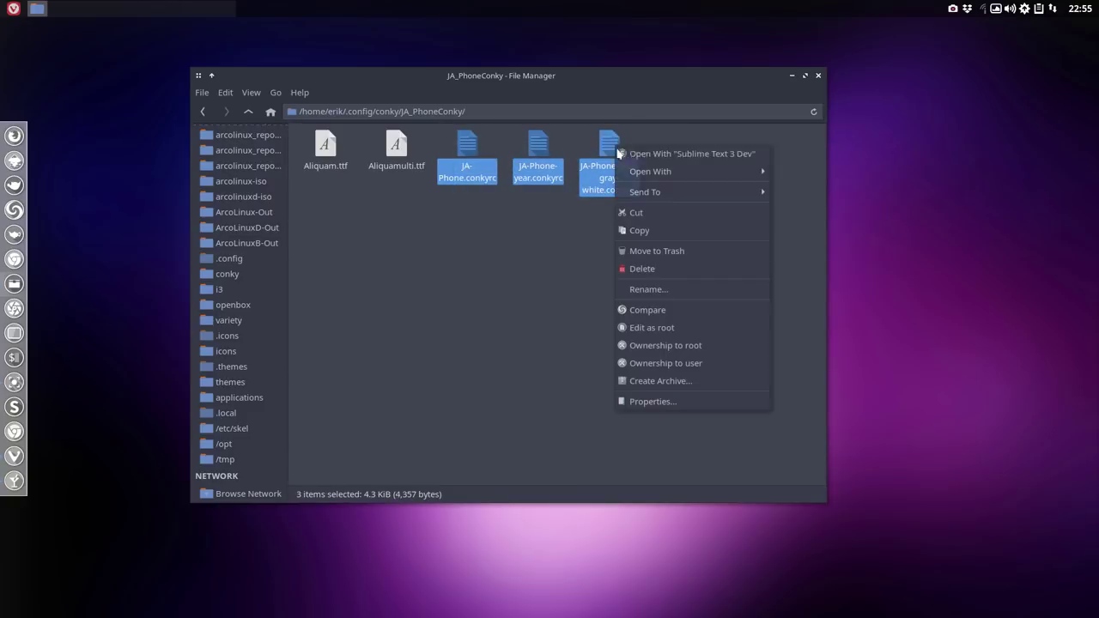
{"action": "left_click", "coordinate": [672, 213]}
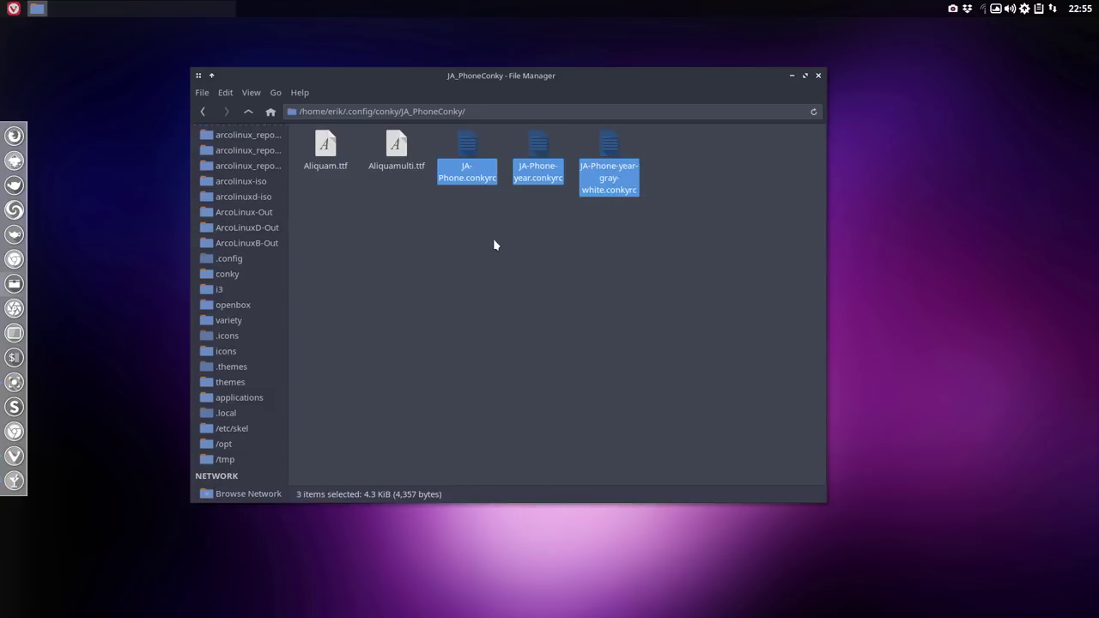
{"action": "left_click", "coordinate": [246, 114]}
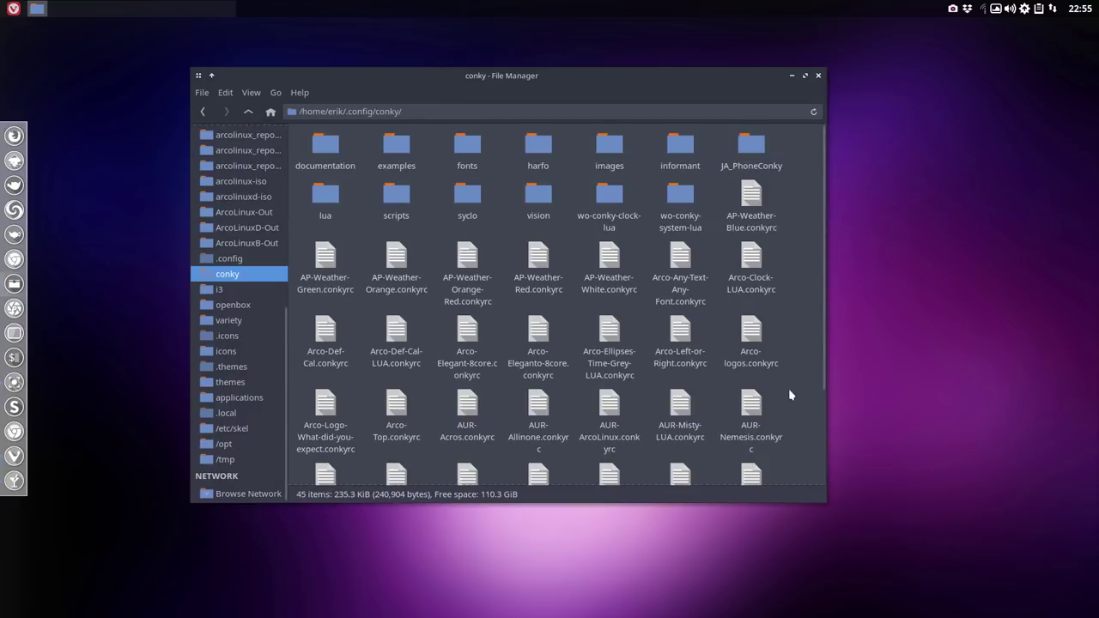
{"action": "key", "text": "ctrl+v"}
{"action": "scroll", "coordinate": [791, 394], "scroll_direction": "down", "scroll_amount": 3}
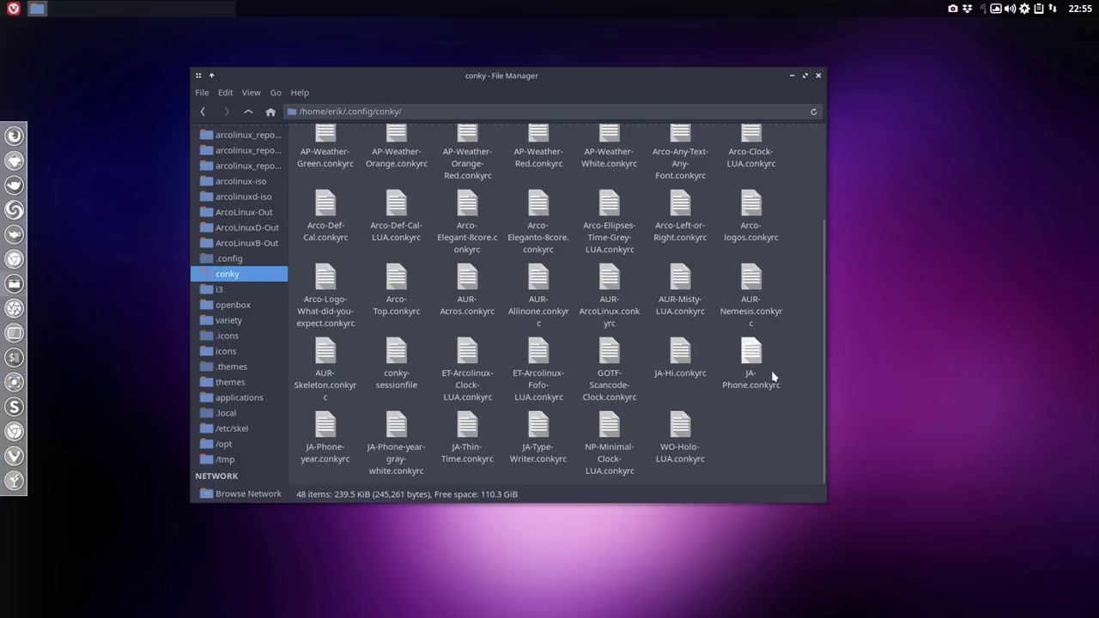
{"action": "left_click", "coordinate": [751, 359]}
{"action": "left_click", "coordinate": [330, 436]}
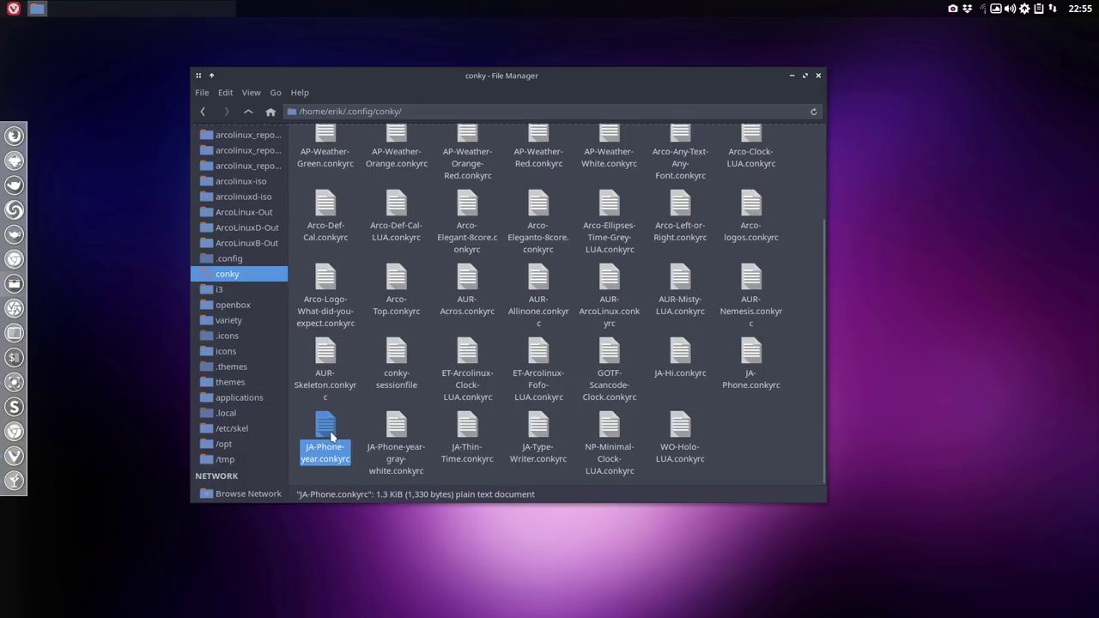
{"action": "left_click", "coordinate": [396, 430]}
Step: Move the JA_PhoneConky folder out of .config/conky to the Desktop folder
{"action": "scroll", "coordinate": [486, 435], "scroll_direction": "up", "scroll_amount": 3}
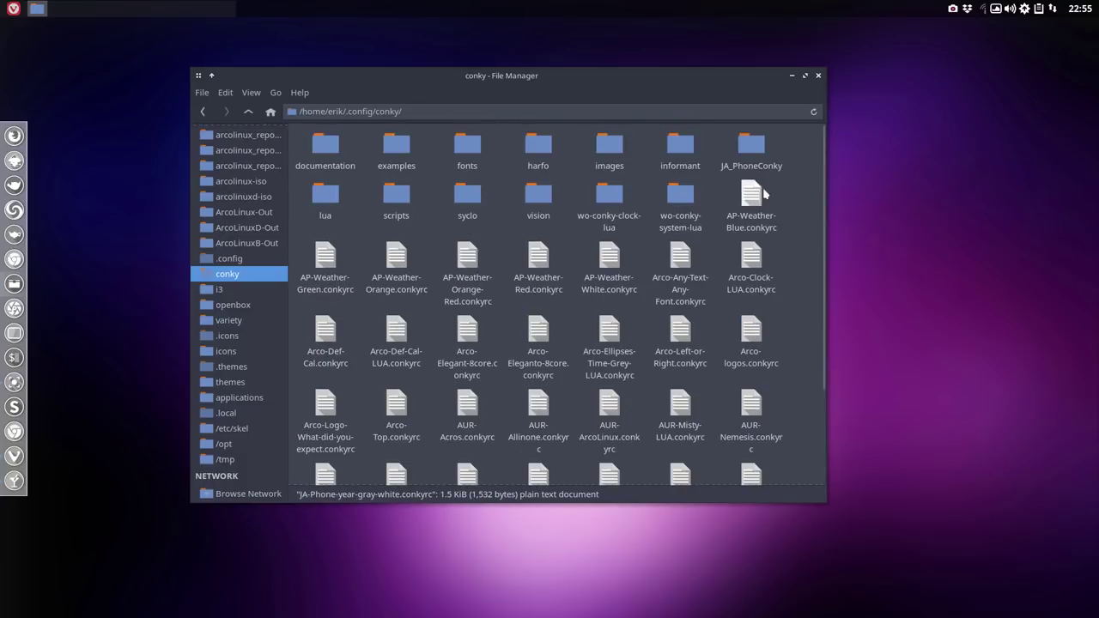
{"action": "mouse_move", "coordinate": [751, 144]}
{"action": "left_mouse_down"}
{"action": "mouse_move", "coordinate": [876, 144]}
{"action": "mouse_move", "coordinate": [352, 188]}
{"action": "mouse_move", "coordinate": [269, 211]}
{"action": "mouse_move", "coordinate": [268, 104]}
{"action": "mouse_move", "coordinate": [387, 121]}
{"action": "mouse_move", "coordinate": [737, 130]}
{"action": "mouse_move", "coordinate": [751, 142]}
{"action": "left_mouse_up"}
{"action": "right_click", "coordinate": [751, 142]}
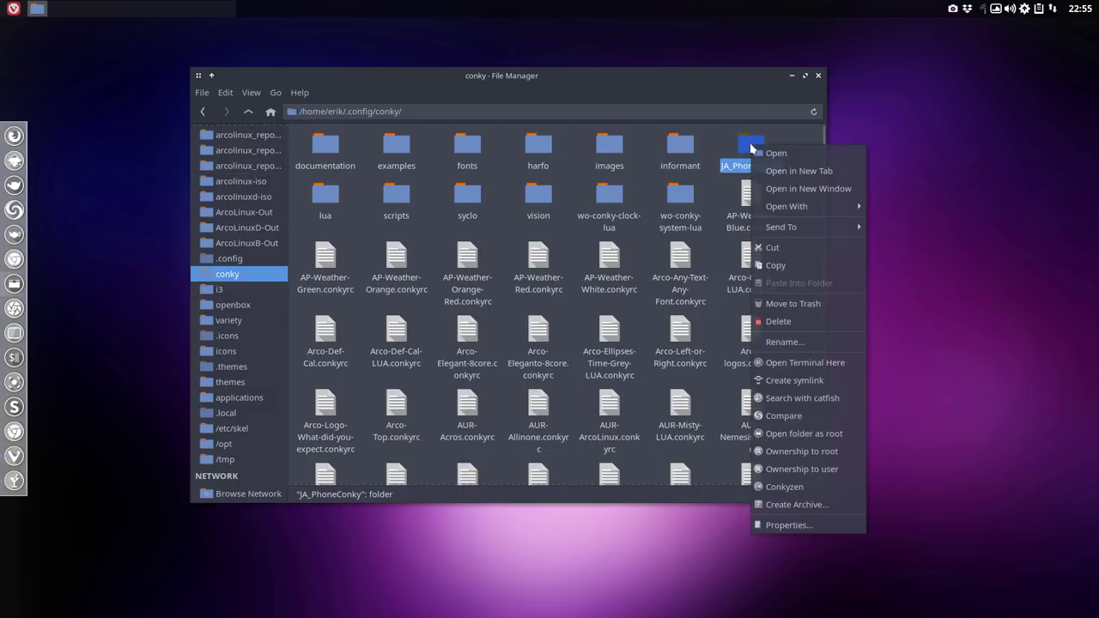
{"action": "left_click", "coordinate": [778, 259]}
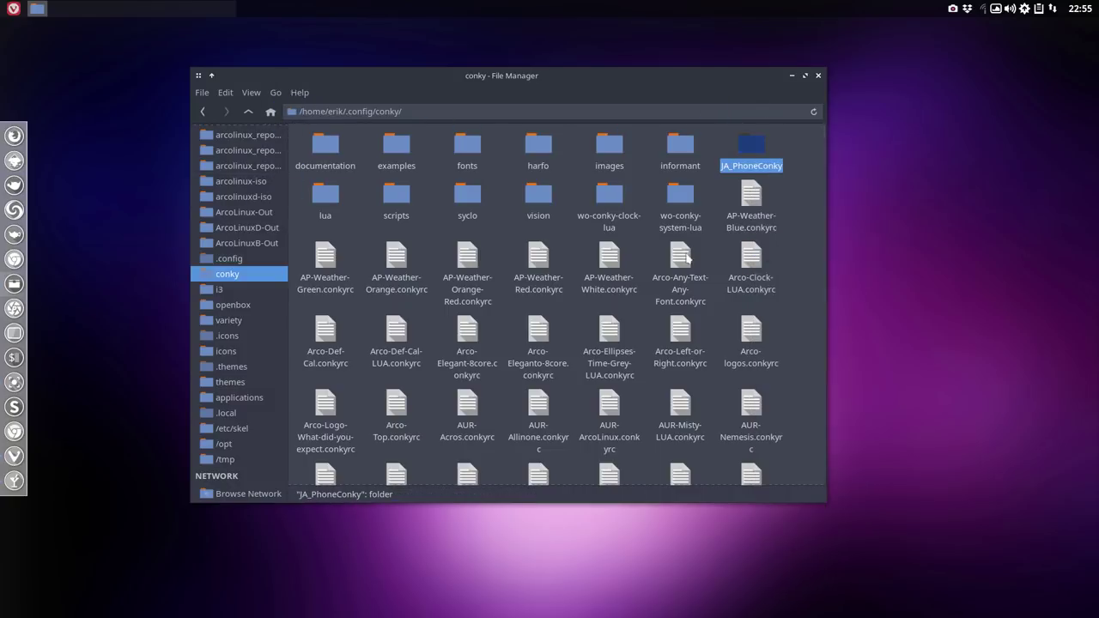
{"action": "scroll", "coordinate": [240, 253], "scroll_direction": "up", "scroll_amount": 6}
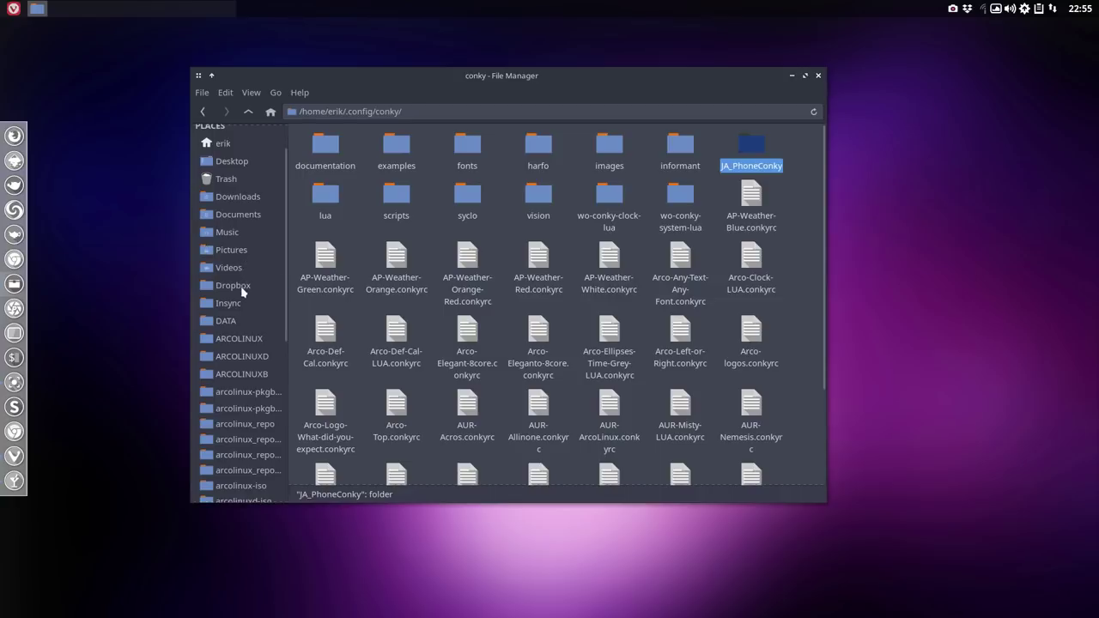
{"action": "left_click", "coordinate": [245, 287]}
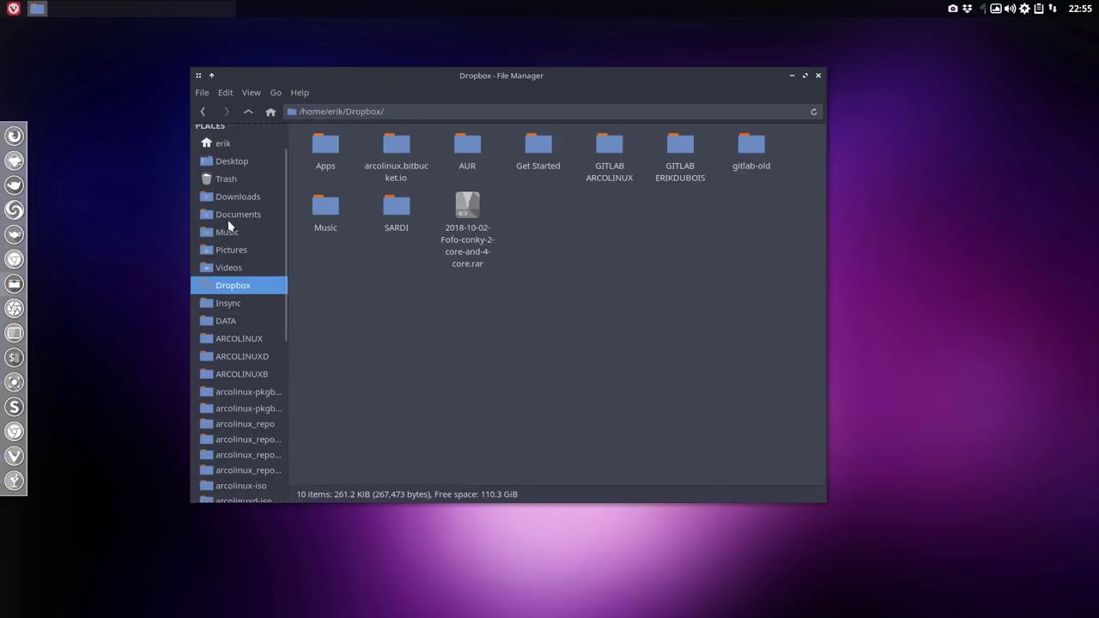
{"action": "left_click", "coordinate": [230, 162]}
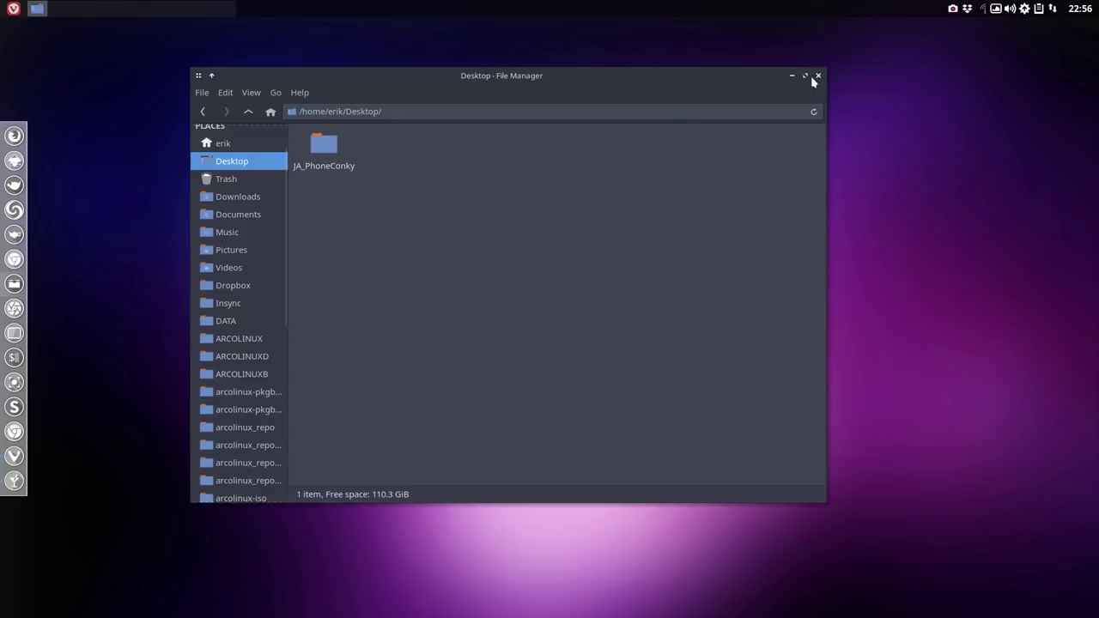
Step: Return to the .config/conky folder and locate the JA-Phone .conkyrc files
{"action": "left_click", "coordinate": [203, 112]}
{"action": "left_click", "coordinate": [203, 112]}
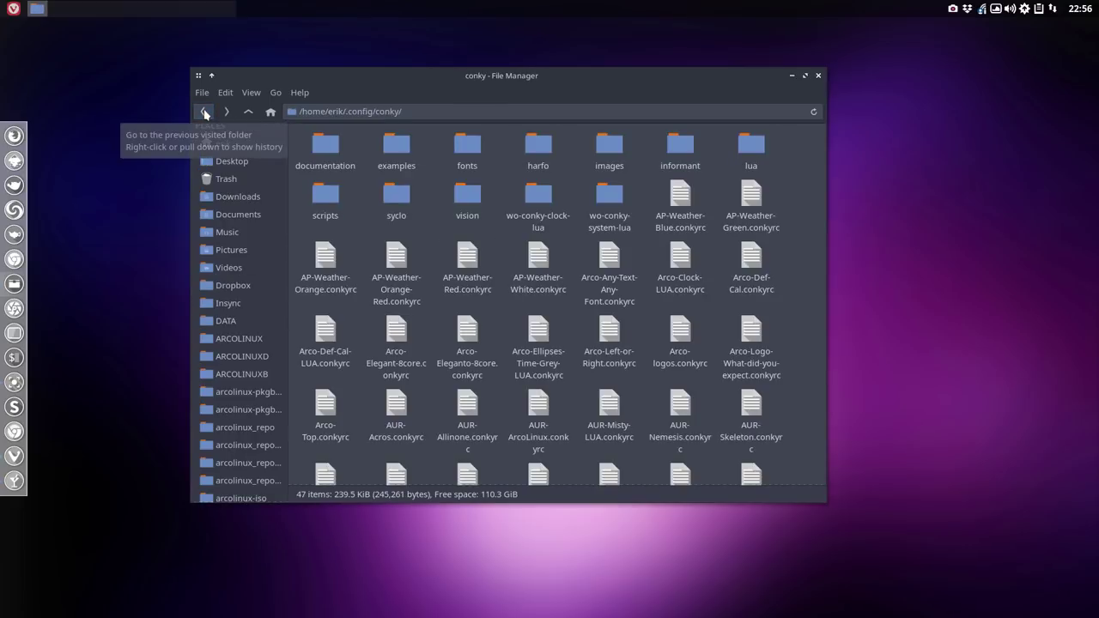
{"action": "scroll", "coordinate": [468, 380], "scroll_direction": "down", "scroll_amount": 3}
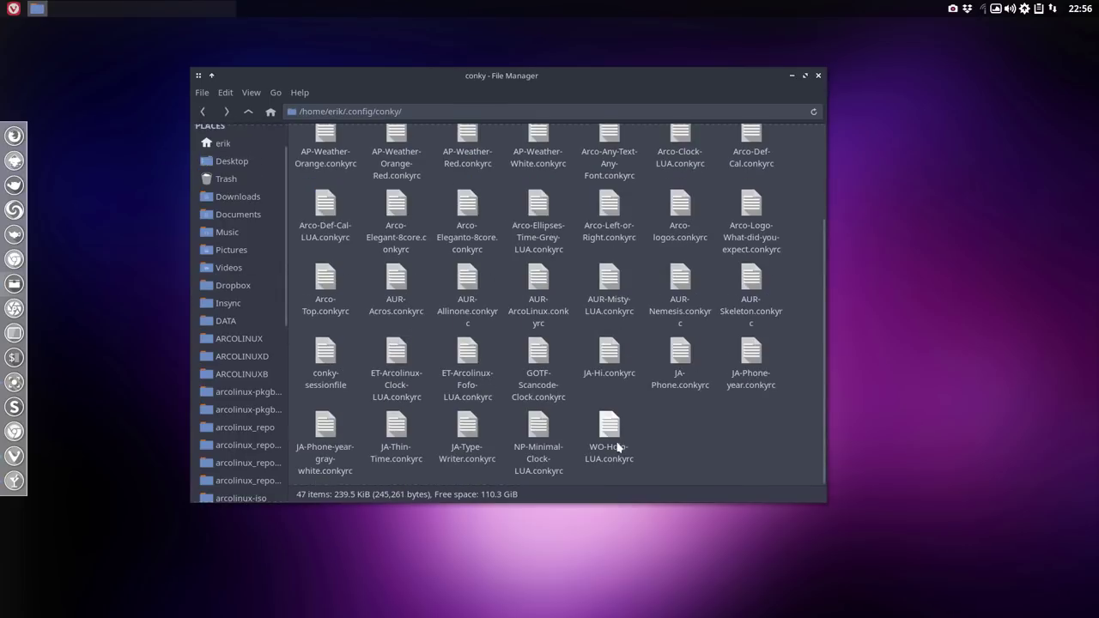
{"action": "left_click", "coordinate": [680, 352]}
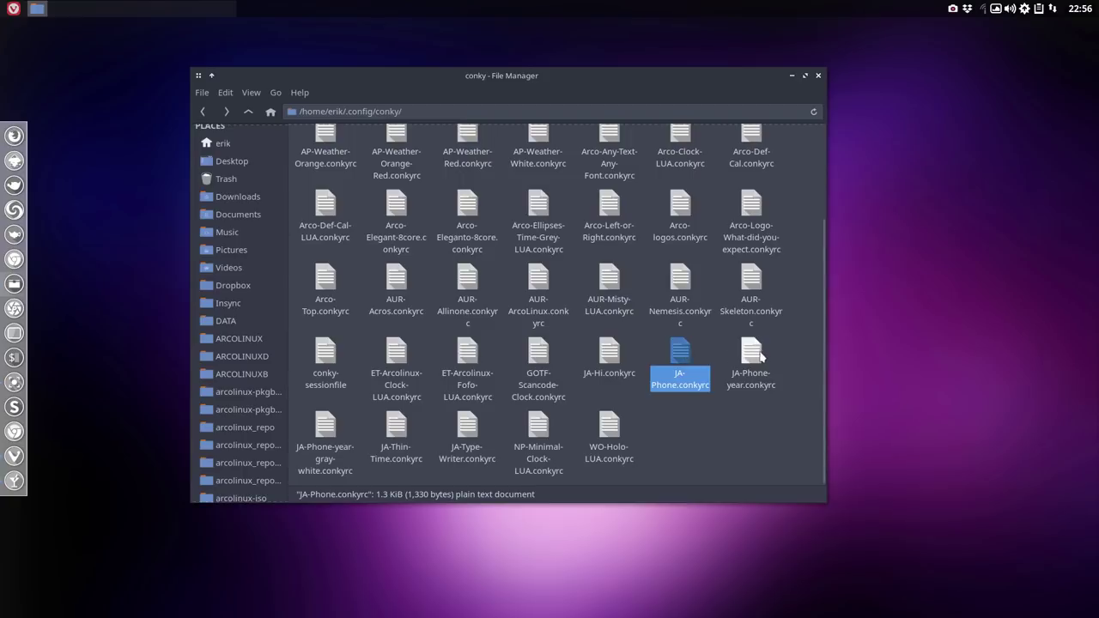
Step: Launch Conkyzen from the Openbox desktop to choose which conkys to run
{"action": "left_click_drag", "start_coordinate": [527, 91], "coordinate": [468, 59]}
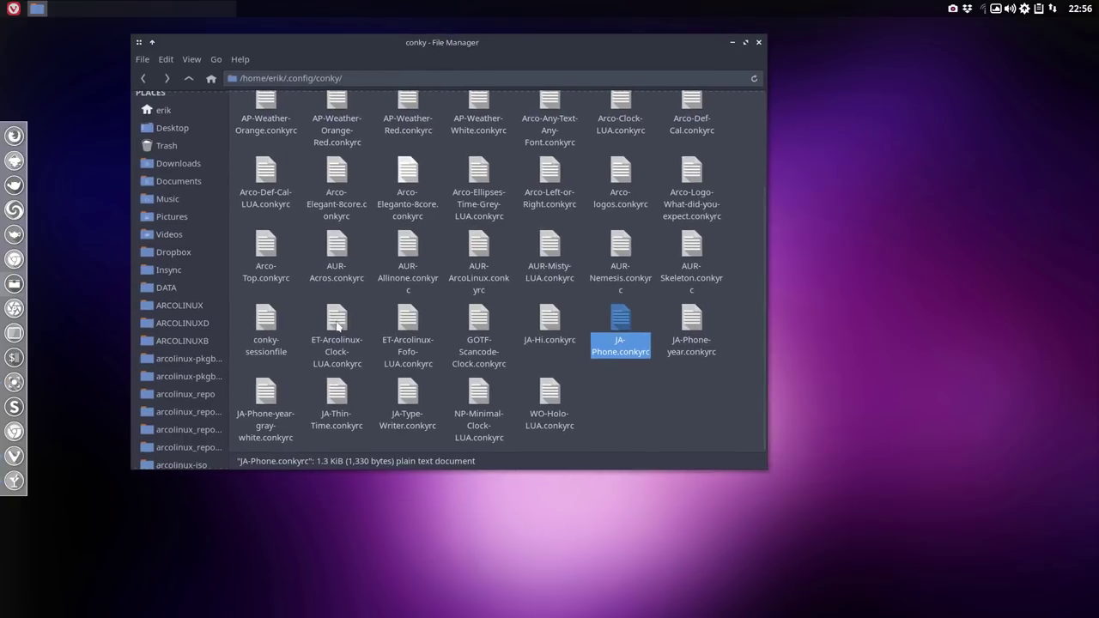
{"action": "right_click", "coordinate": [145, 520]}
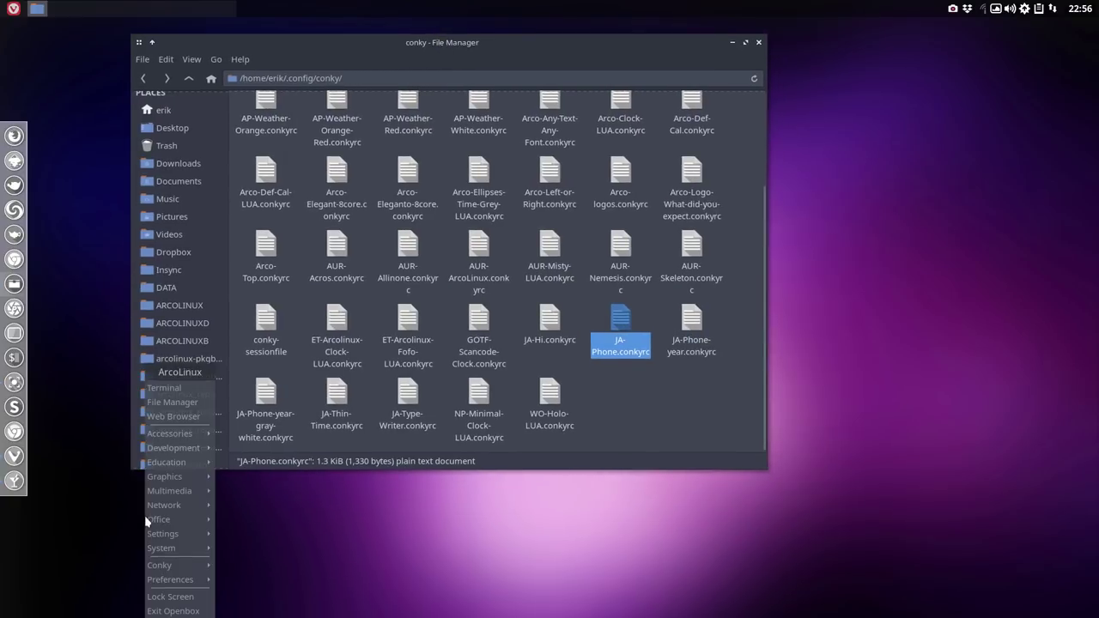
{"action": "mouse_move", "coordinate": [176, 566]}
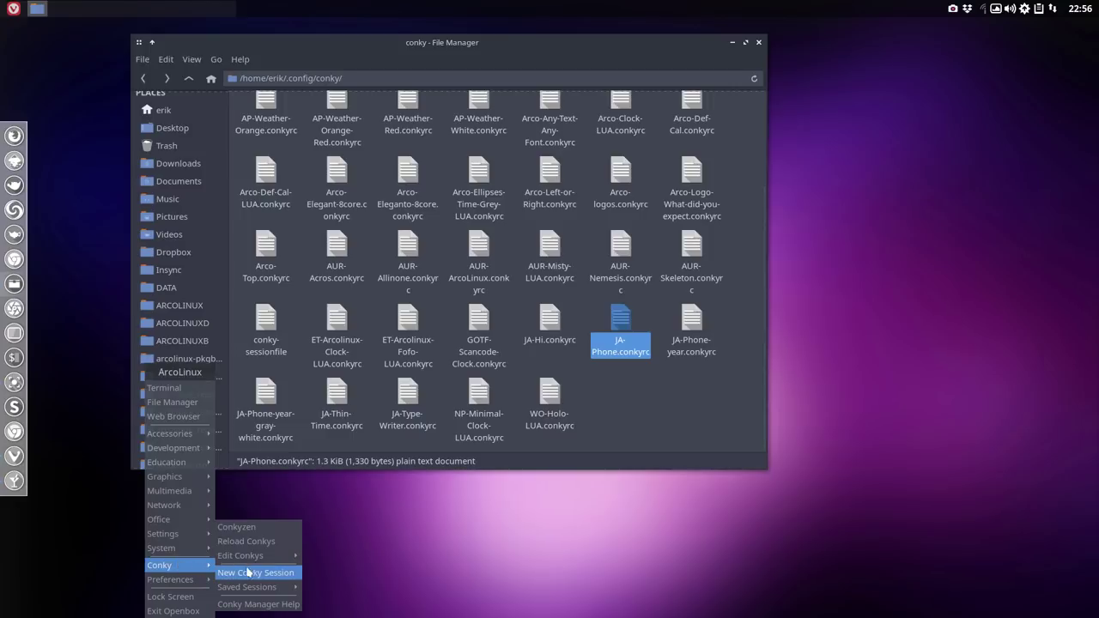
{"action": "left_click", "coordinate": [267, 527]}
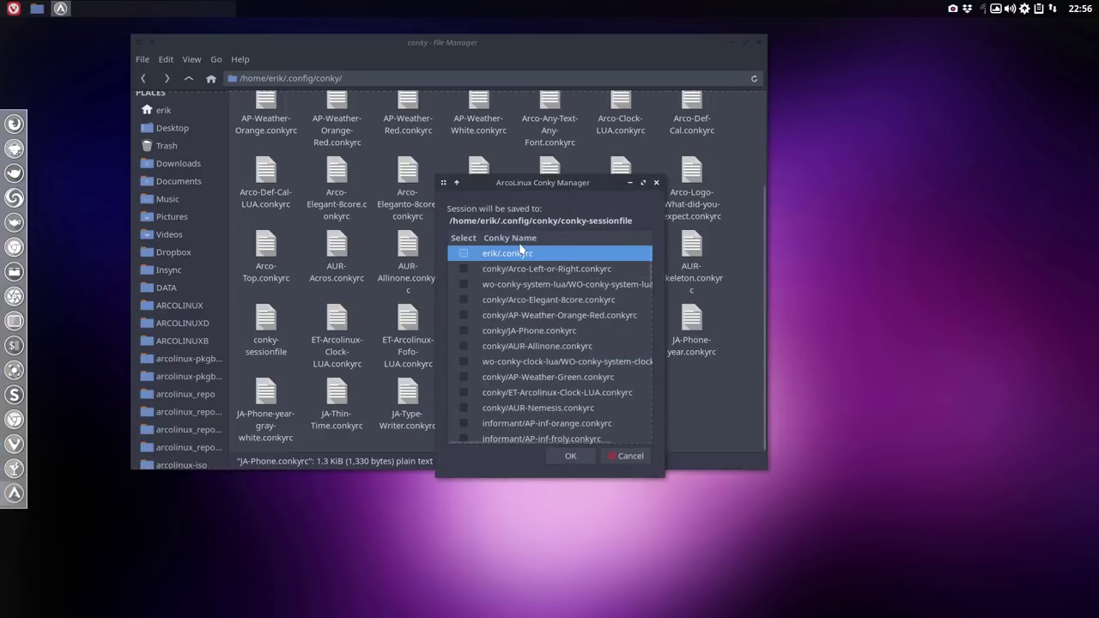
Step: Sort the conky list by name, select only conky/JA-Phone.conkyrc and start the session
{"action": "left_click", "coordinate": [519, 240]}
{"action": "scroll", "coordinate": [518, 244], "scroll_direction": "down", "scroll_amount": 5}
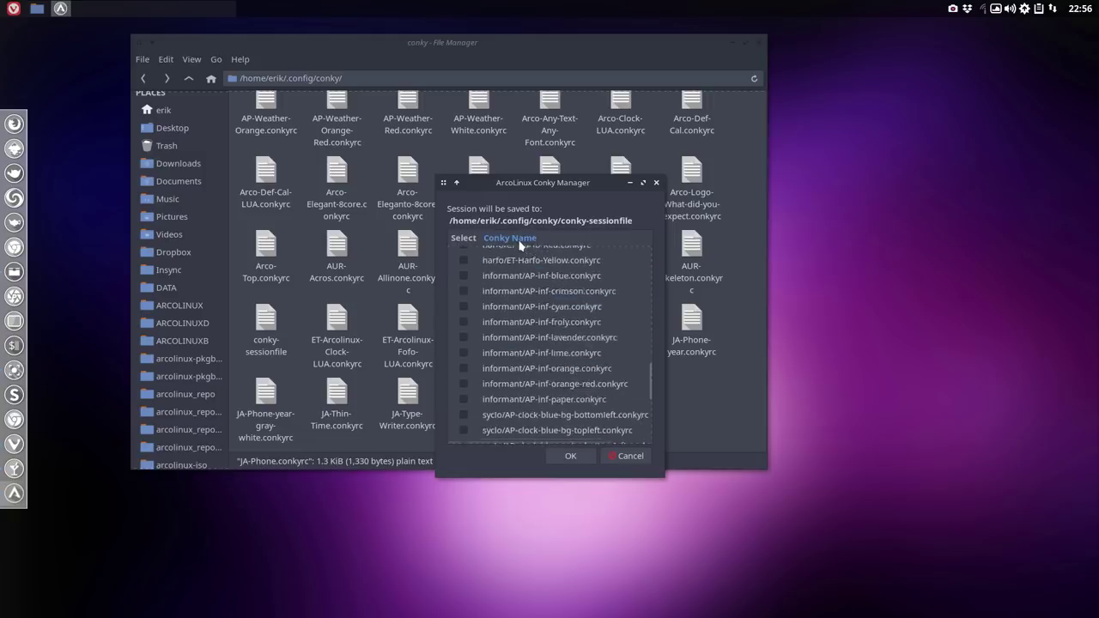
{"action": "scroll", "coordinate": [518, 248], "scroll_direction": "down", "scroll_amount": 3}
{"action": "scroll", "coordinate": [550, 300], "scroll_direction": "up", "scroll_amount": 5}
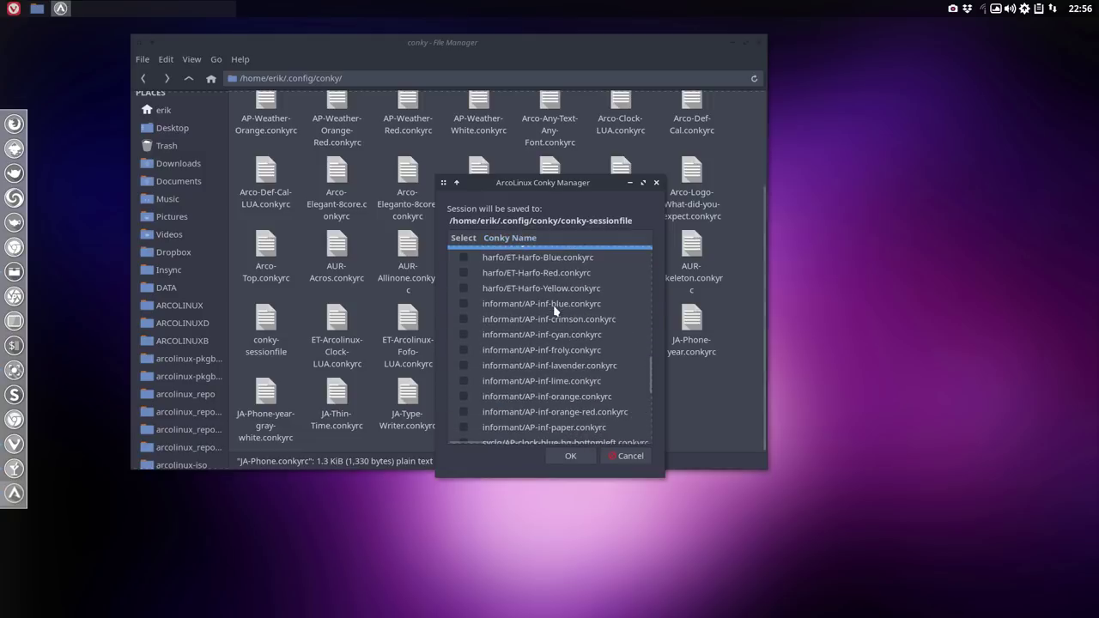
{"action": "scroll", "coordinate": [550, 314], "scroll_direction": "down", "scroll_amount": 2}
{"action": "scroll", "coordinate": [551, 311], "scroll_direction": "up", "scroll_amount": 4}
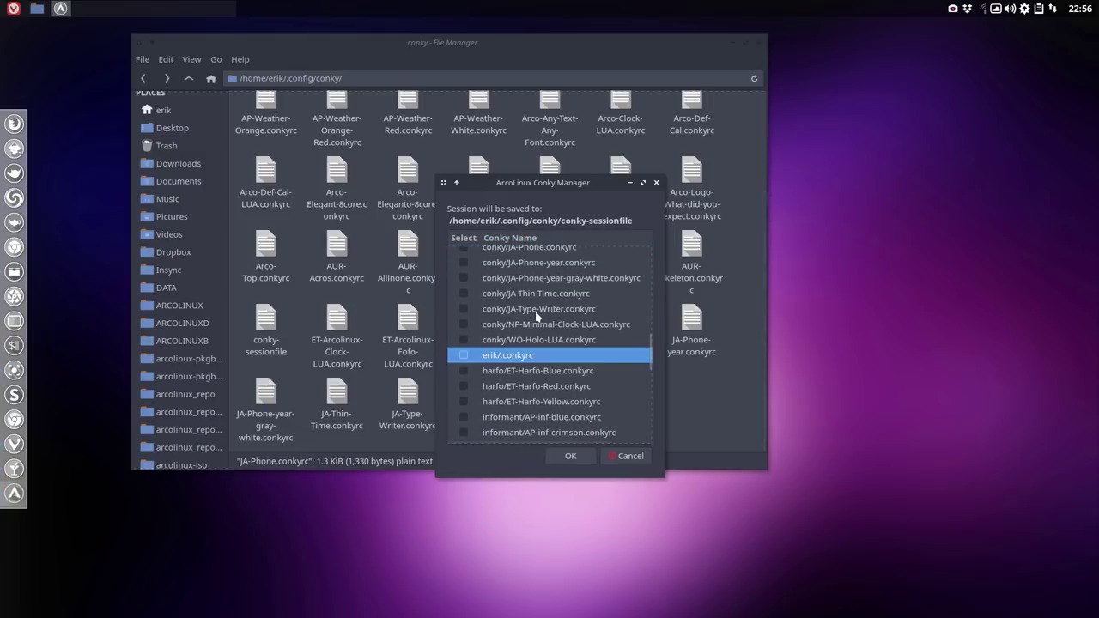
{"action": "scroll", "coordinate": [532, 270], "scroll_direction": "up", "scroll_amount": 1}
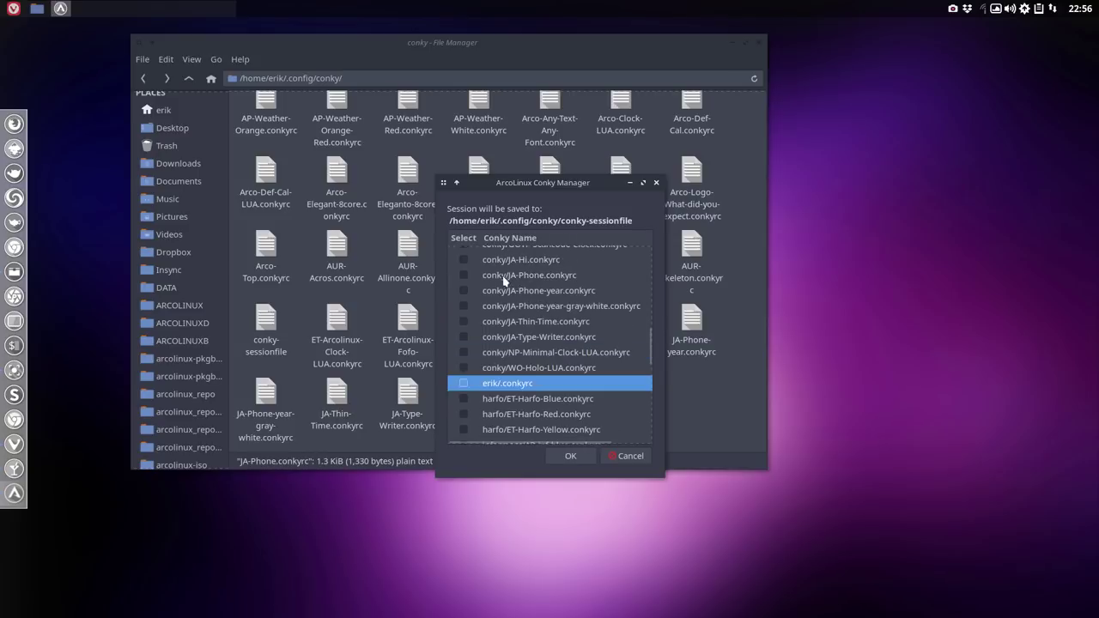
{"action": "left_click", "coordinate": [462, 276]}
{"action": "left_click", "coordinate": [555, 456]}
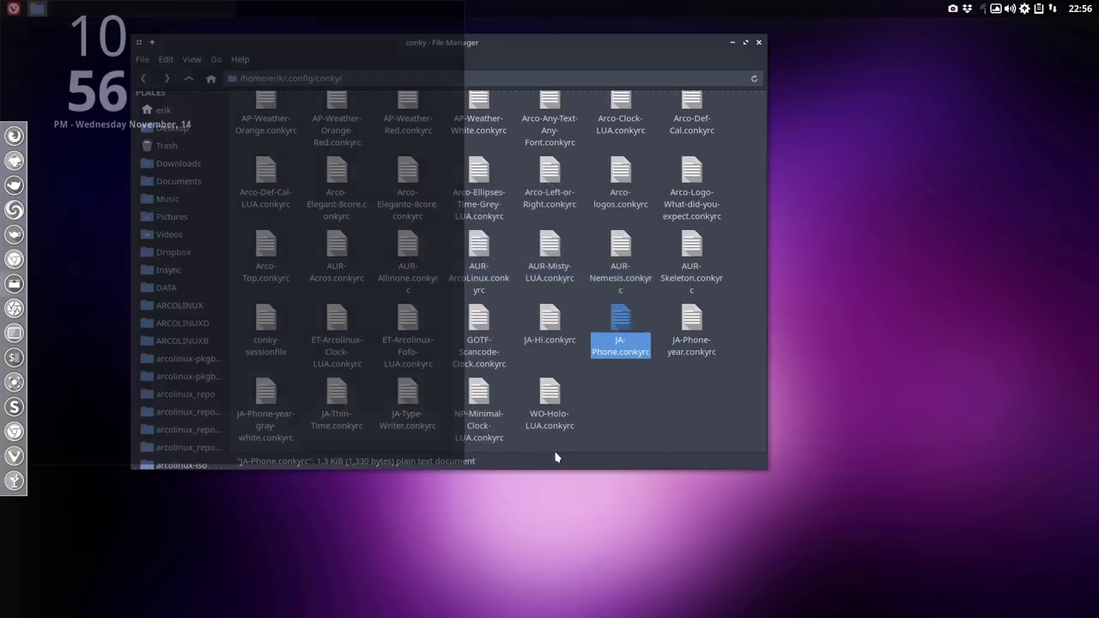
Step: Move the file manager window clear of the running conky and open JA-Phone.conkyrc in Sublime Text
{"action": "left_click_drag", "start_coordinate": [549, 42], "coordinate": [550, 96]}
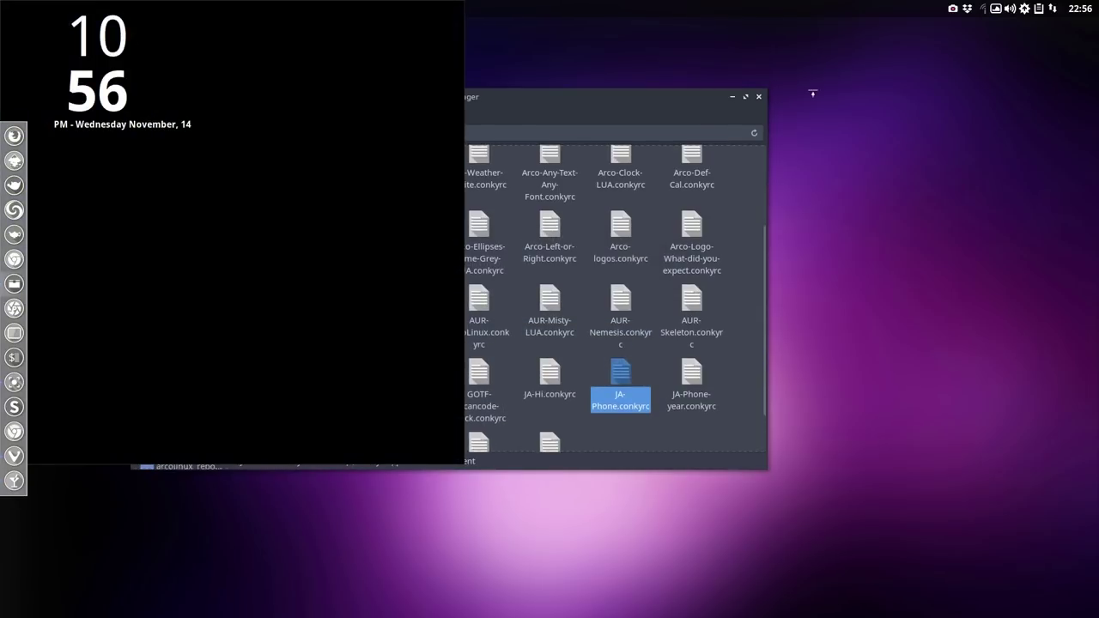
{"action": "left_click_drag", "start_coordinate": [626, 101], "coordinate": [1090, 128]}
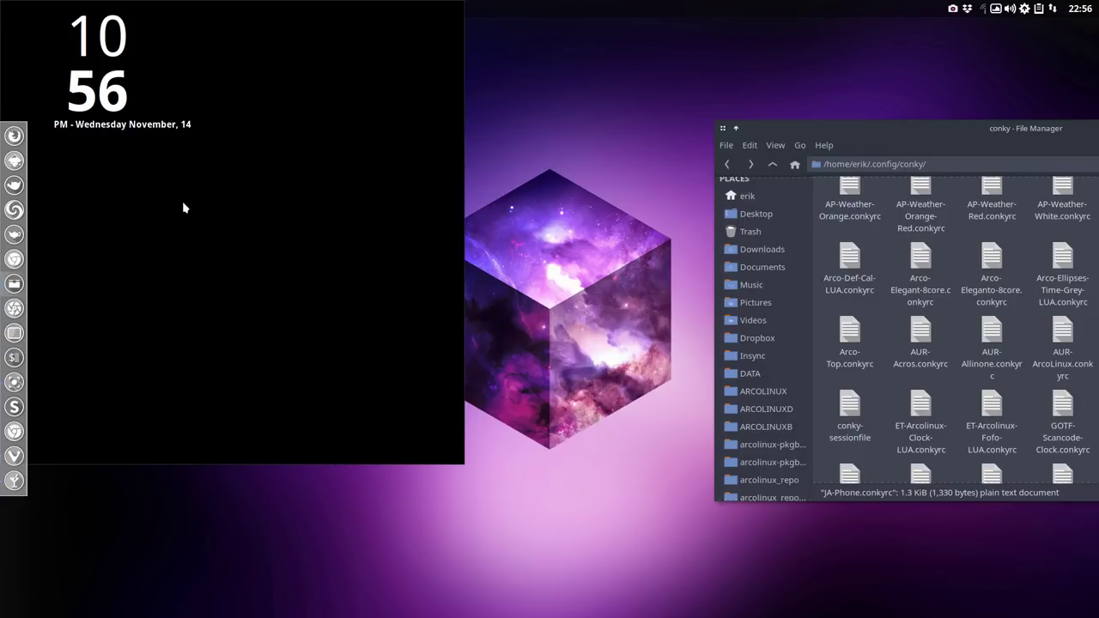
{"action": "left_click_drag", "start_coordinate": [997, 125], "coordinate": [776, 73]}
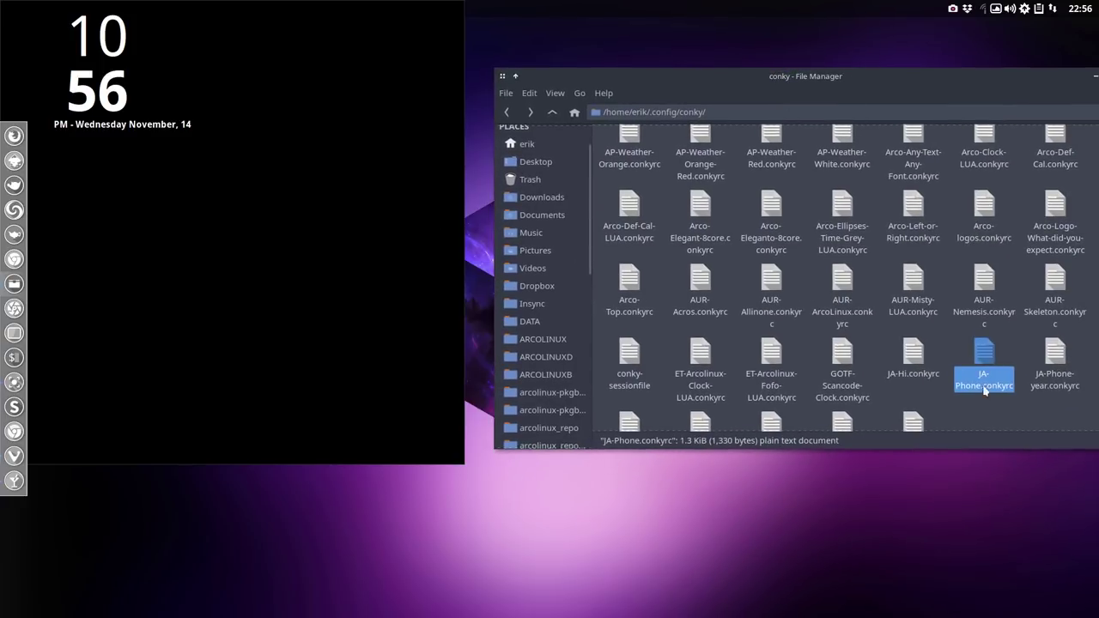
{"action": "double_click", "coordinate": [985, 351]}
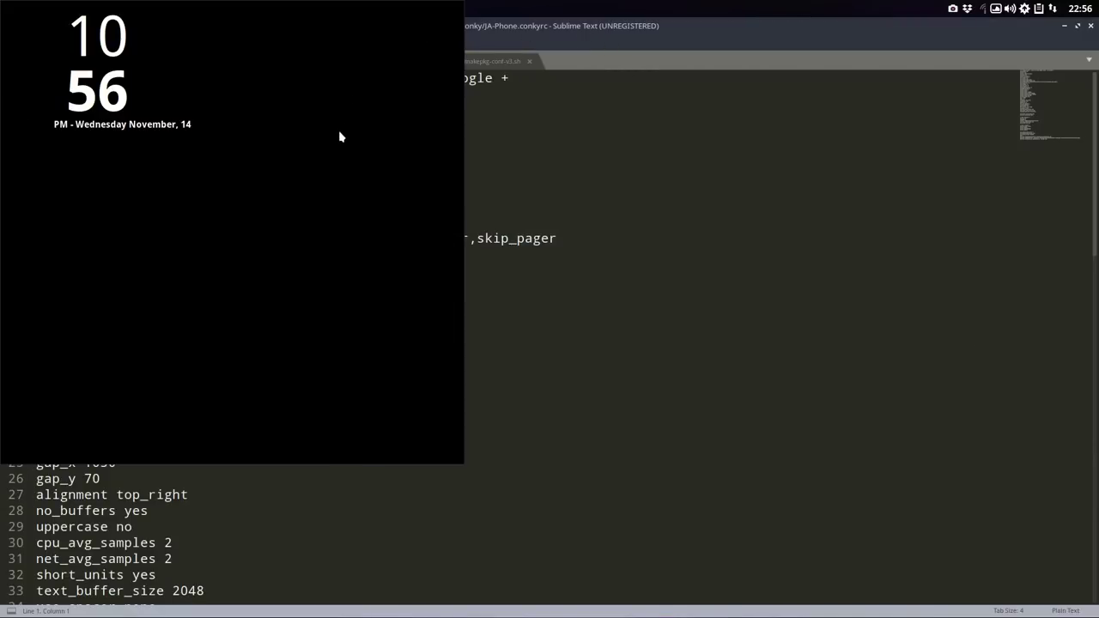
Step: Run kc in a terminal to kill the running conky, and close the terminal
{"action": "key", "text": "ctrl+q"}
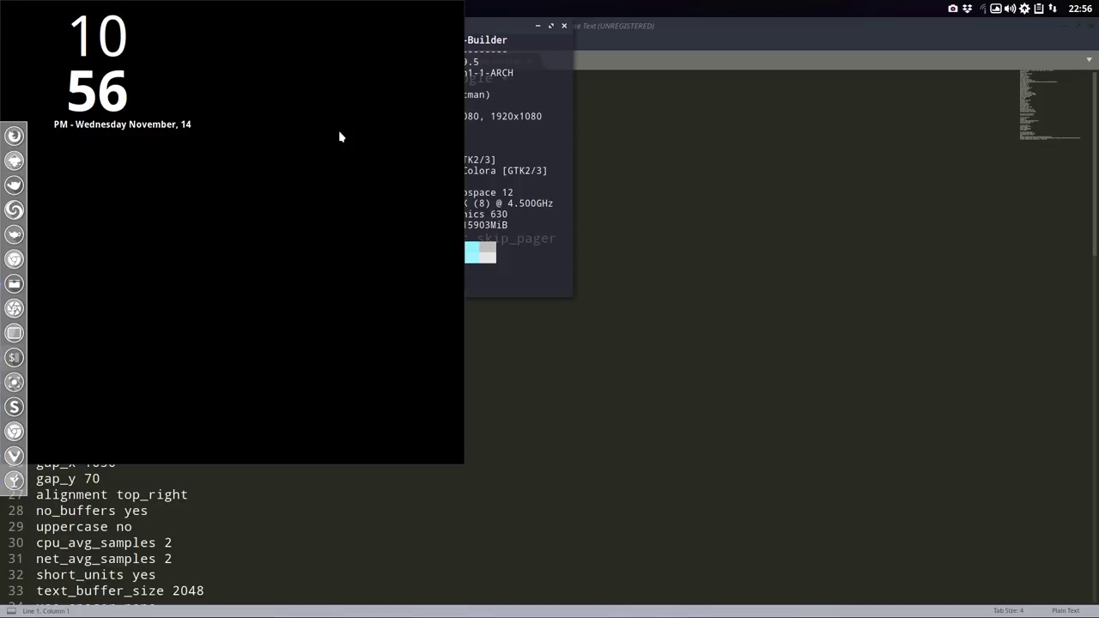
{"action": "key", "text": "Return"}
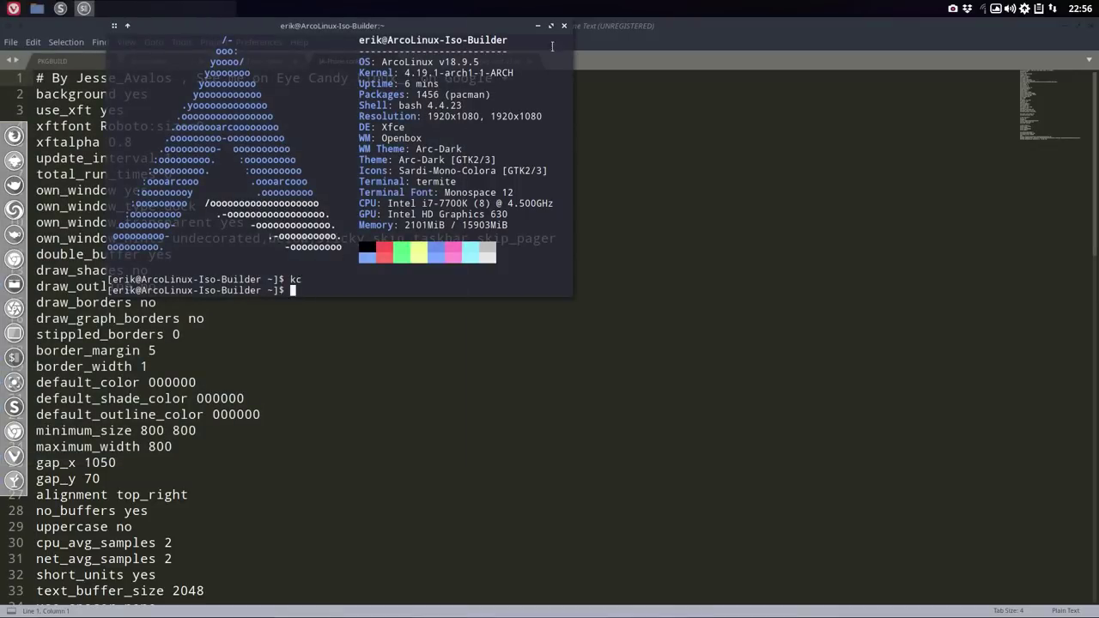
{"action": "left_click", "coordinate": [564, 27]}
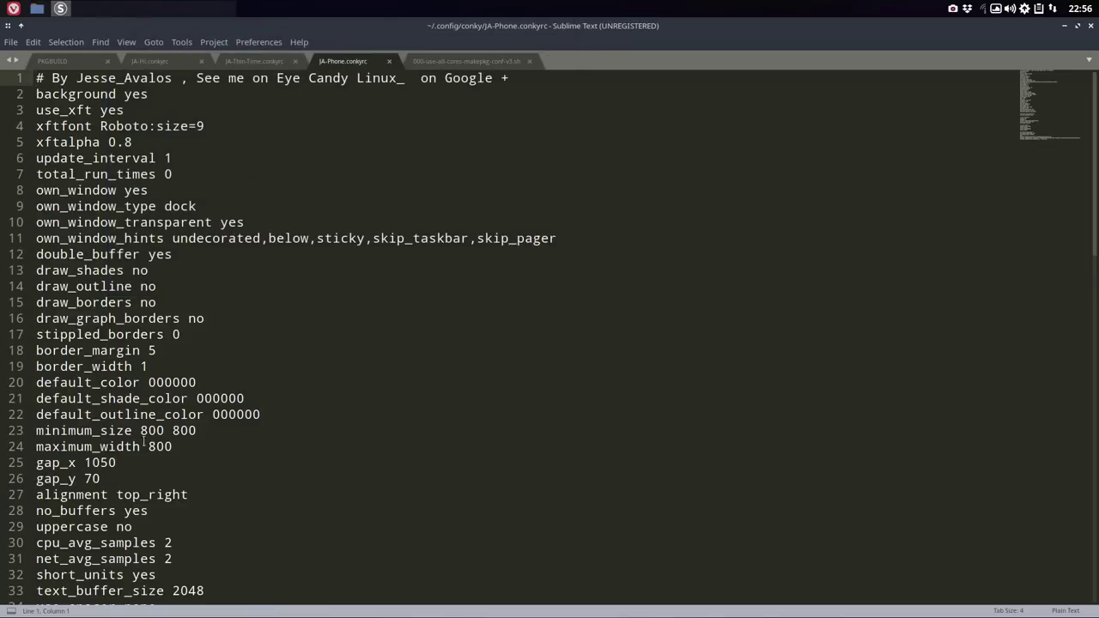
Step: Examine the rest of JA-Phone.conkyrc, check the Phone Conky description on its DeviantArt page in Vivaldi, and return to the config file
{"action": "scroll", "coordinate": [143, 440], "scroll_direction": "down", "scroll_amount": 6}
{"action": "scroll", "coordinate": [143, 441], "scroll_direction": "down", "scroll_amount": 6}
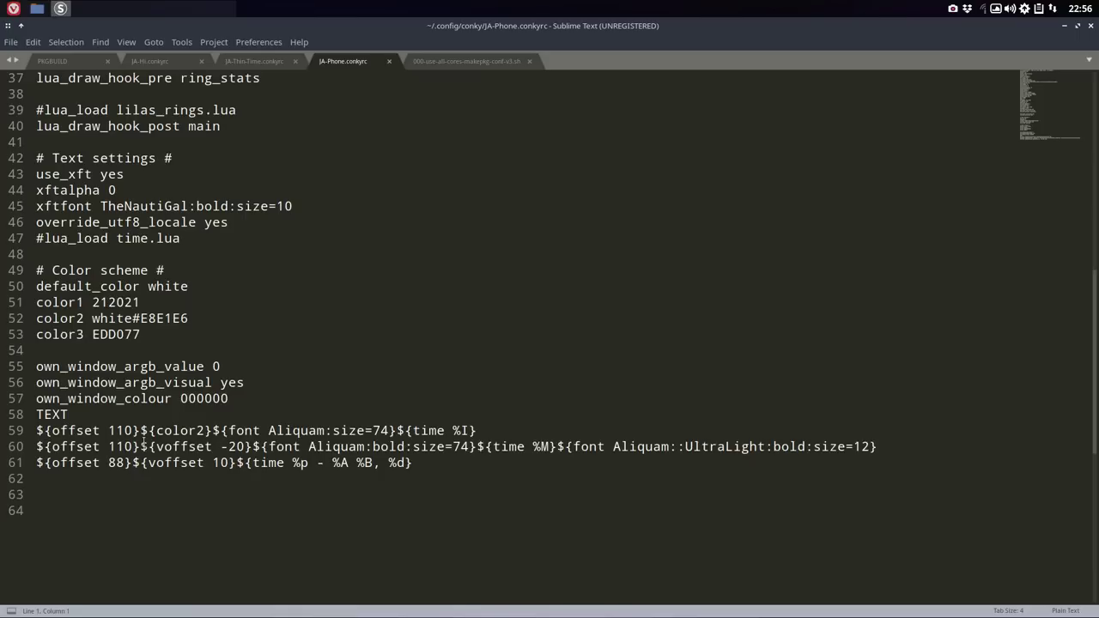
{"action": "left_click", "coordinate": [13, 9]}
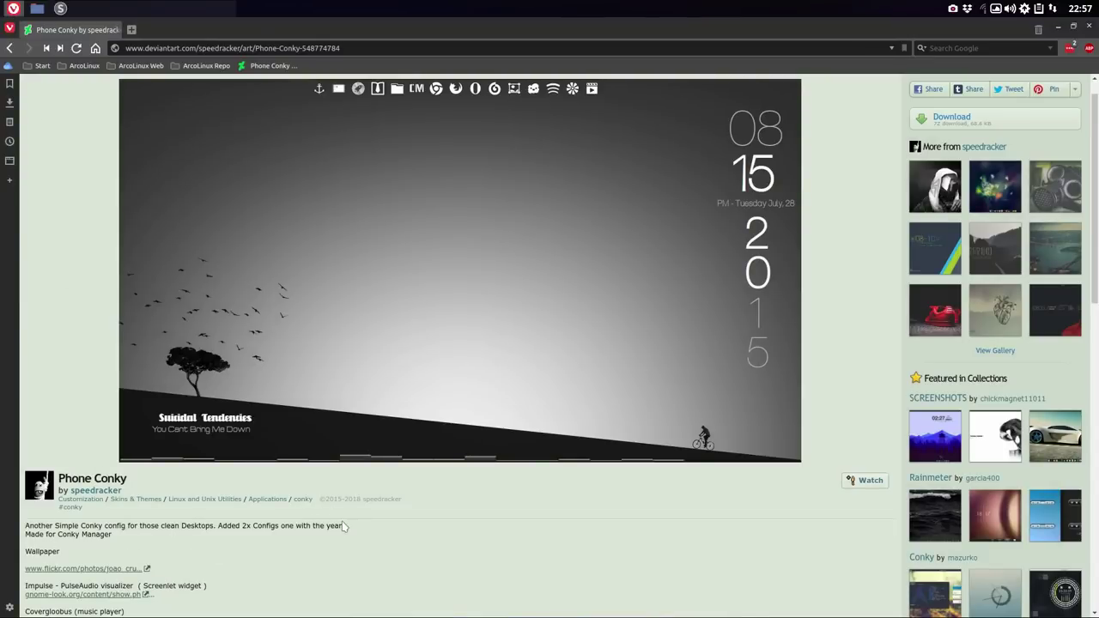
{"action": "left_click_drag", "start_coordinate": [350, 526], "coordinate": [26, 525]}
{"action": "left_click", "coordinate": [103, 531]}
{"action": "scroll", "coordinate": [105, 536], "scroll_direction": "down", "scroll_amount": 1}
{"action": "scroll", "coordinate": [238, 527], "scroll_direction": "down", "scroll_amount": 3}
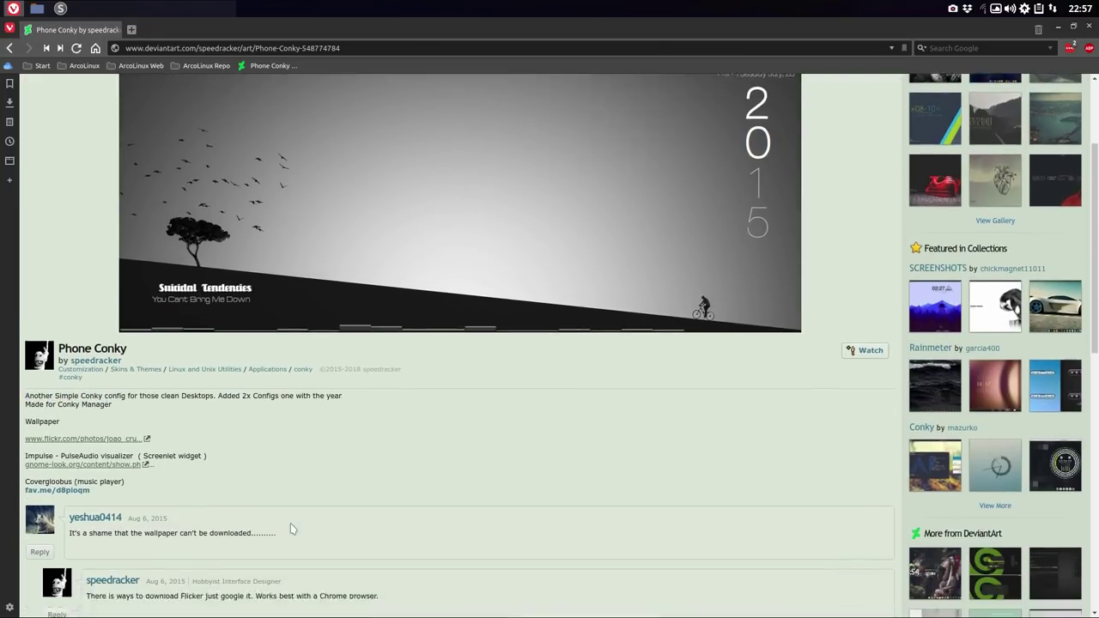
{"action": "scroll", "coordinate": [290, 523], "scroll_direction": "up", "scroll_amount": 4}
{"action": "scroll", "coordinate": [360, 512], "scroll_direction": "up", "scroll_amount": 1}
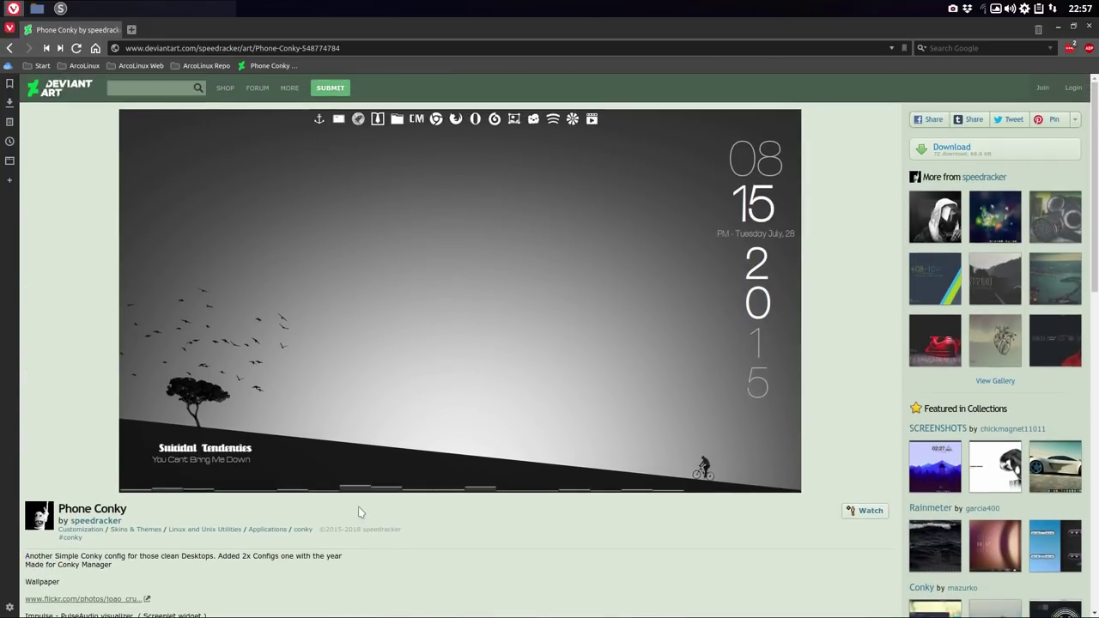
{"action": "scroll", "coordinate": [360, 511], "scroll_direction": "down", "scroll_amount": 2}
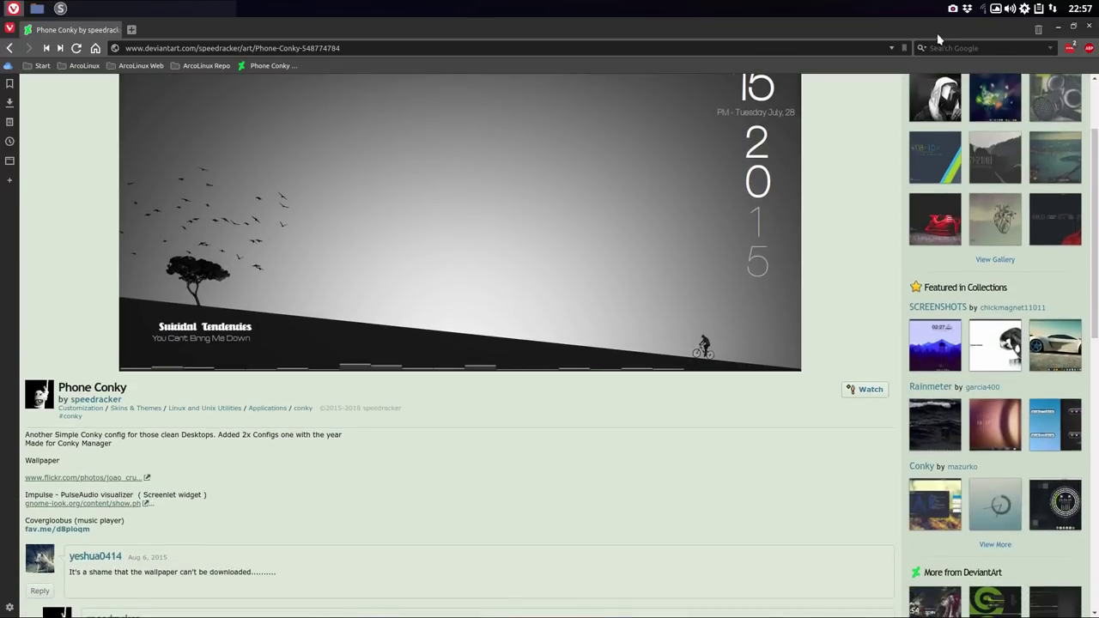
{"action": "left_click", "coordinate": [1057, 27]}
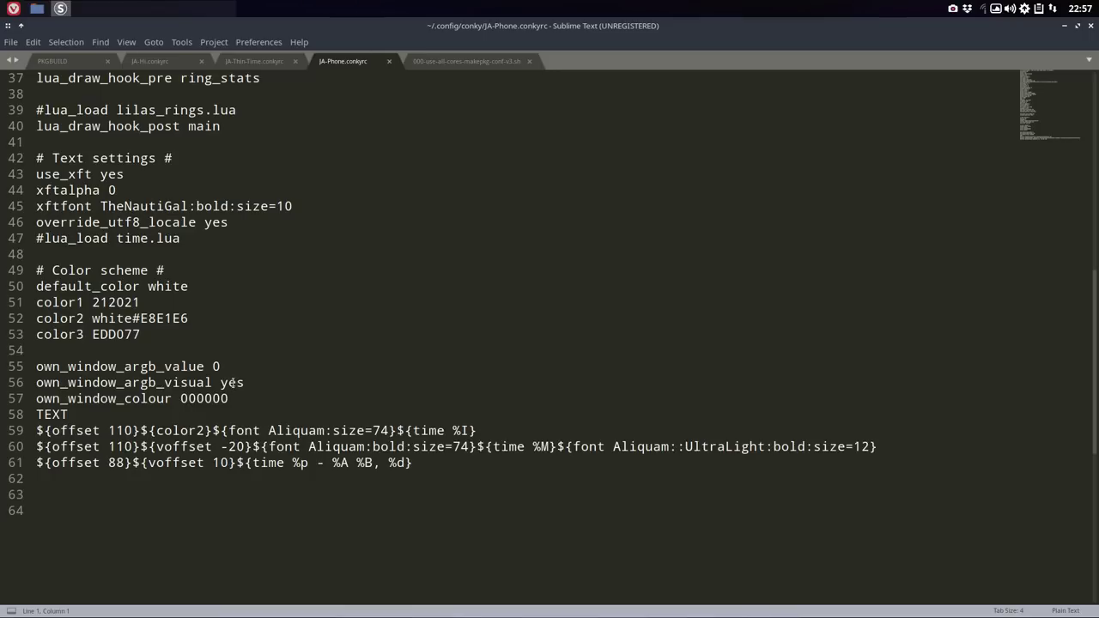
Step: Comment out the lua_draw_hook_post main line in JA-Phone.conkyrc with a # prefix
{"action": "scroll", "coordinate": [232, 383], "scroll_direction": "up", "scroll_amount": 4}
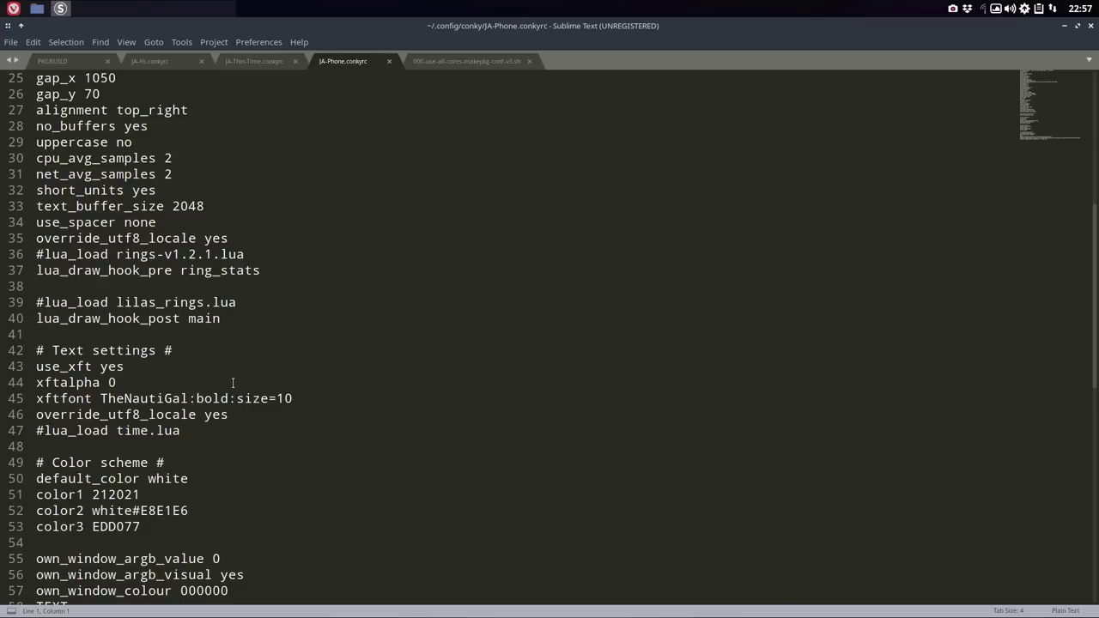
{"action": "scroll", "coordinate": [231, 383], "scroll_direction": "up", "scroll_amount": 2}
{"action": "scroll", "coordinate": [231, 383], "scroll_direction": "up", "scroll_amount": 6}
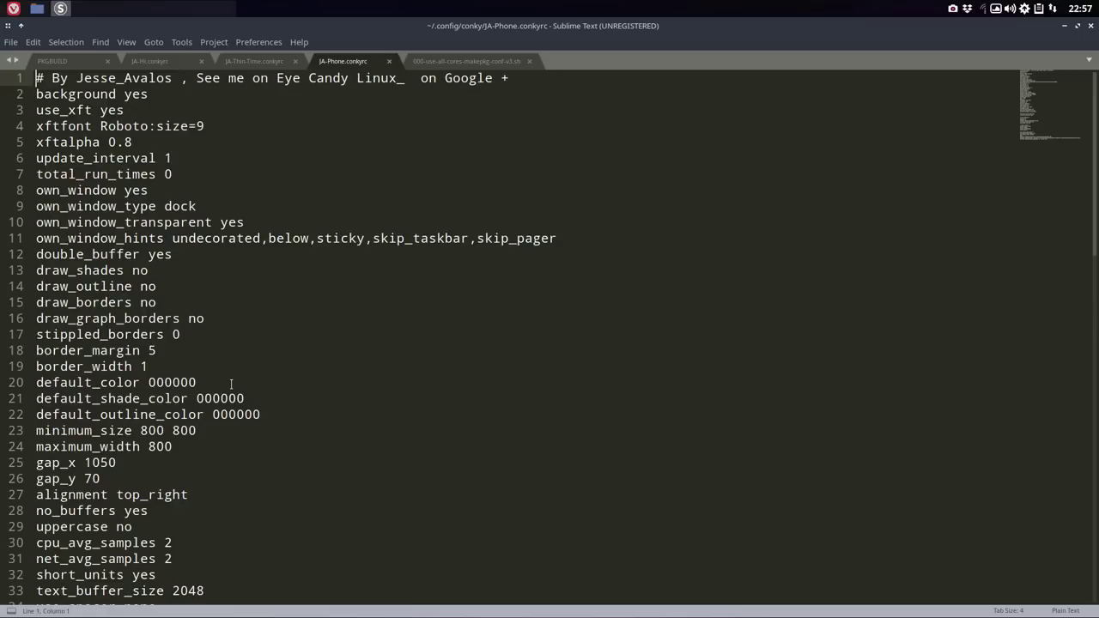
{"action": "scroll", "coordinate": [230, 383], "scroll_direction": "down", "scroll_amount": 1}
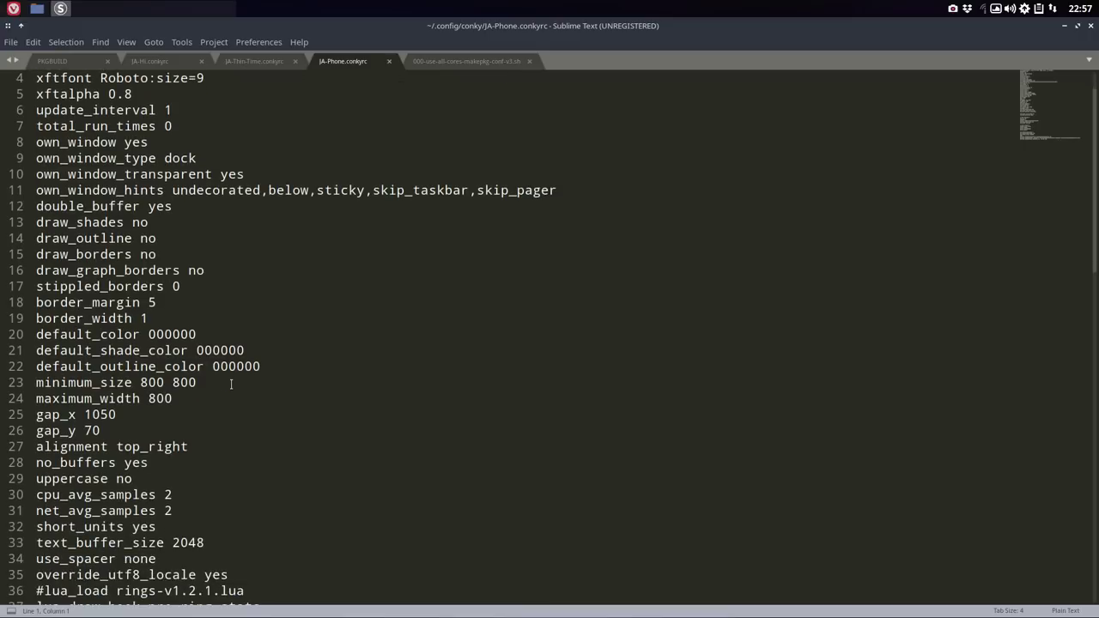
{"action": "scroll", "coordinate": [231, 383], "scroll_direction": "down", "scroll_amount": 2}
{"action": "scroll", "coordinate": [231, 383], "scroll_direction": "down", "scroll_amount": 4}
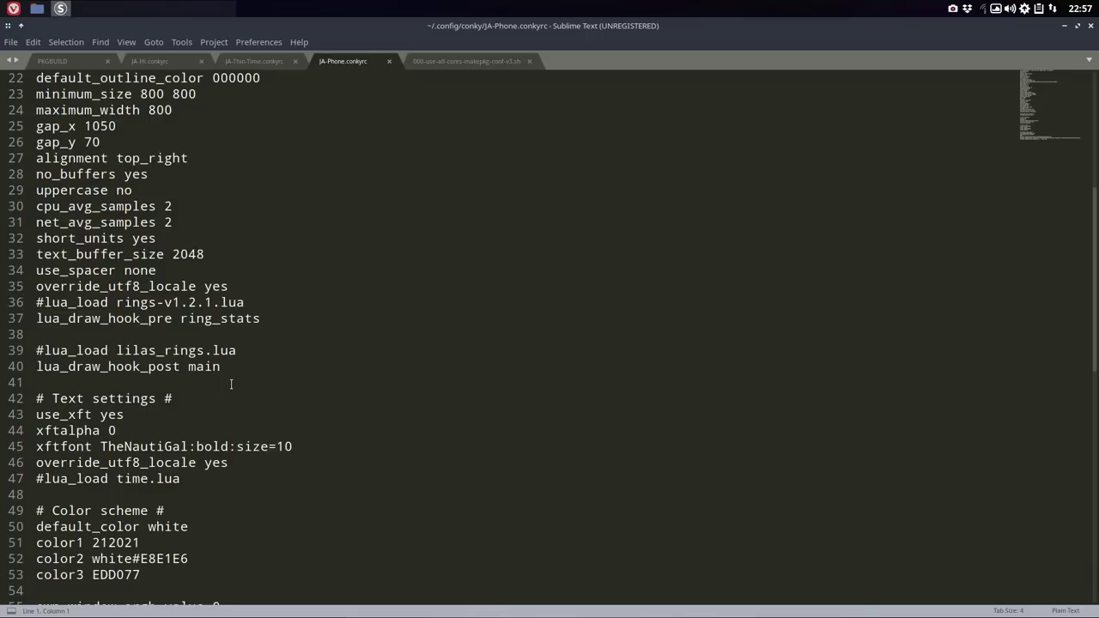
{"action": "scroll", "coordinate": [231, 382], "scroll_direction": "down", "scroll_amount": 1}
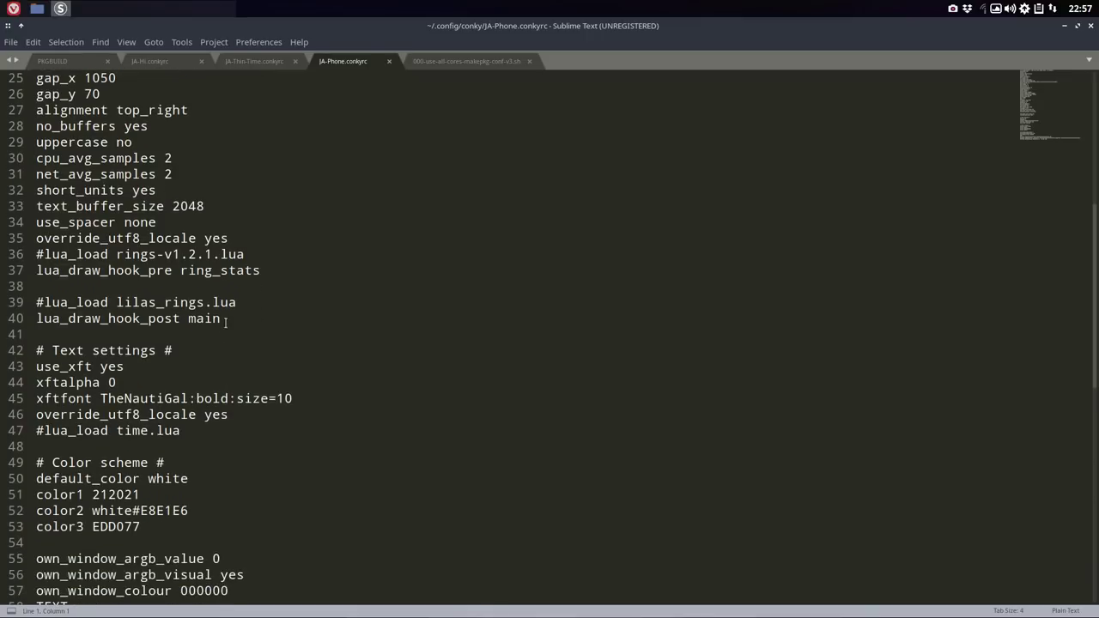
{"action": "left_click_drag", "start_coordinate": [226, 322], "coordinate": [35, 335]}
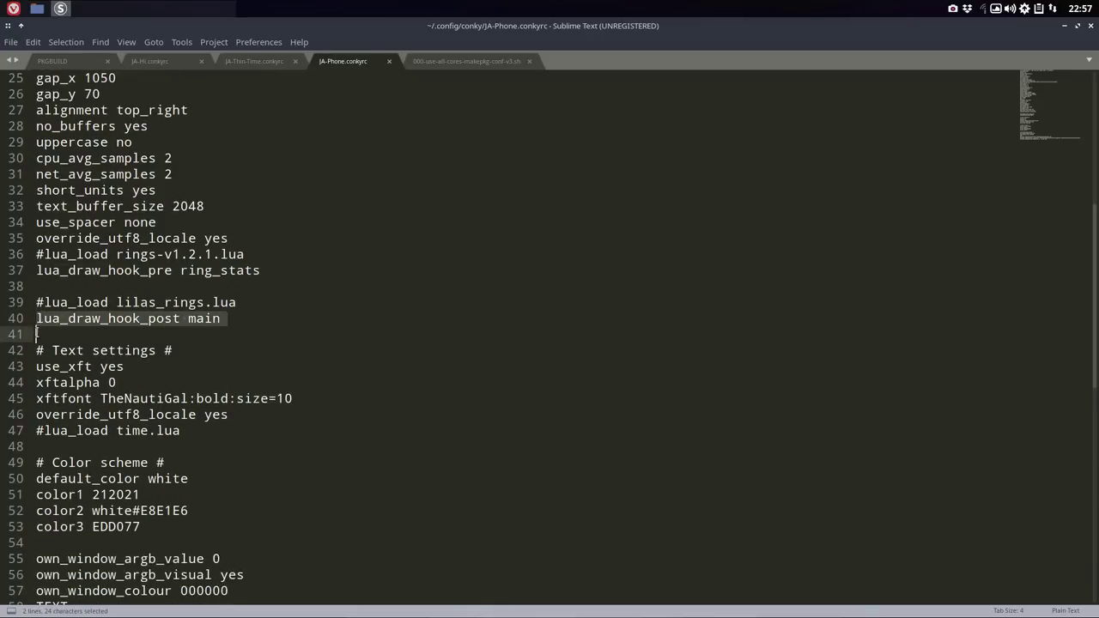
{"action": "left_click", "coordinate": [36, 319]}
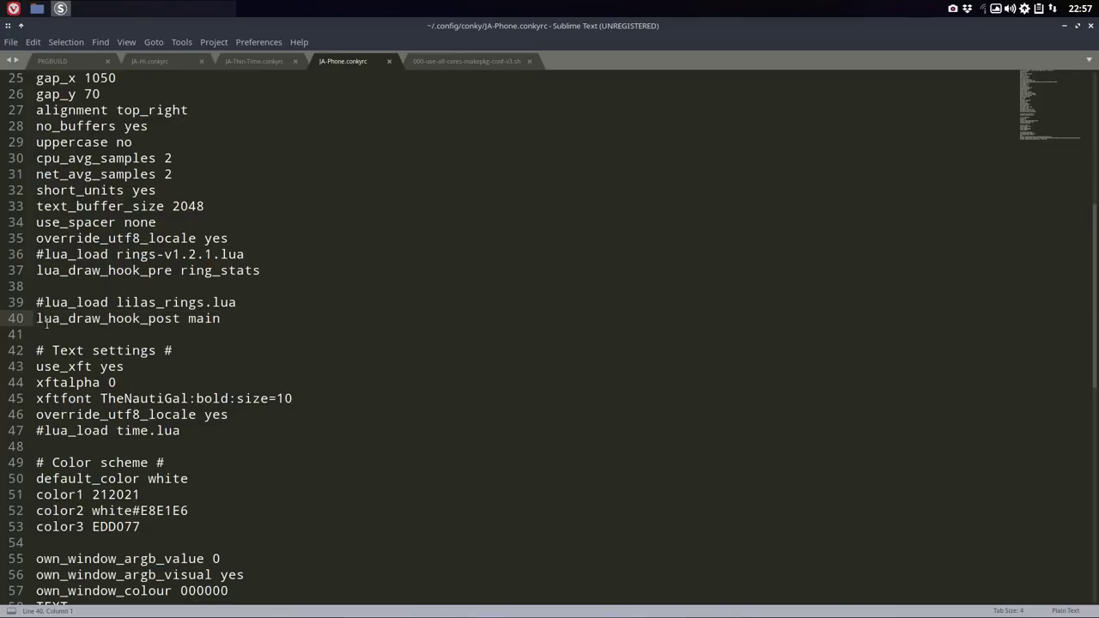
{"action": "type", "text": "#"}
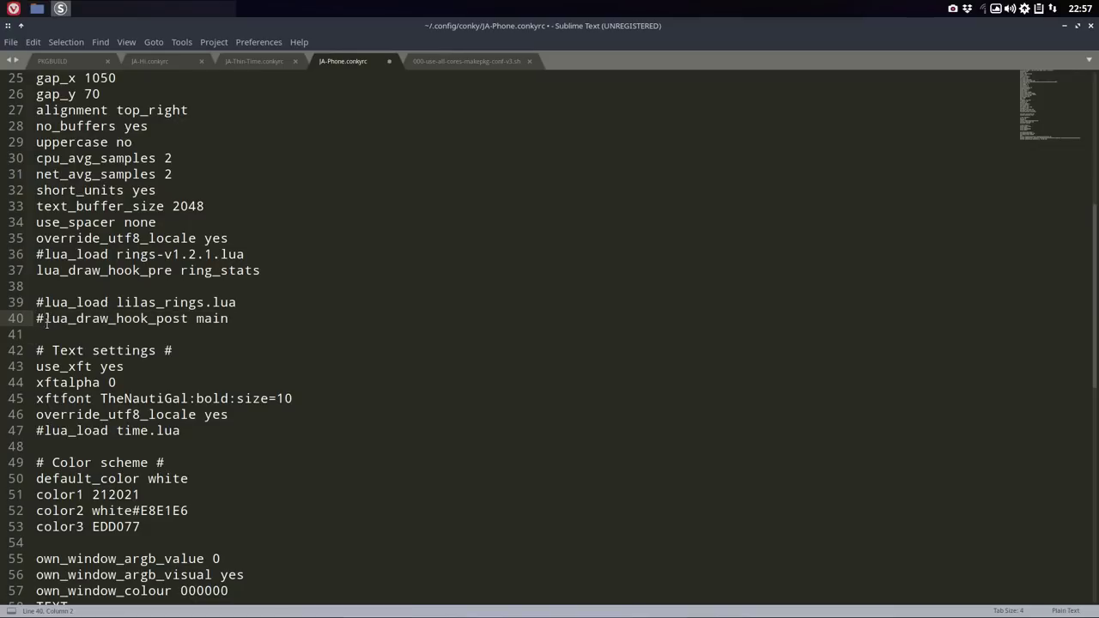
Step: Delete the commented-out lua_load time.lua line from the Text settings section of JA-Phone.conkyrc
{"action": "scroll", "coordinate": [137, 345], "scroll_direction": "down", "scroll_amount": 2}
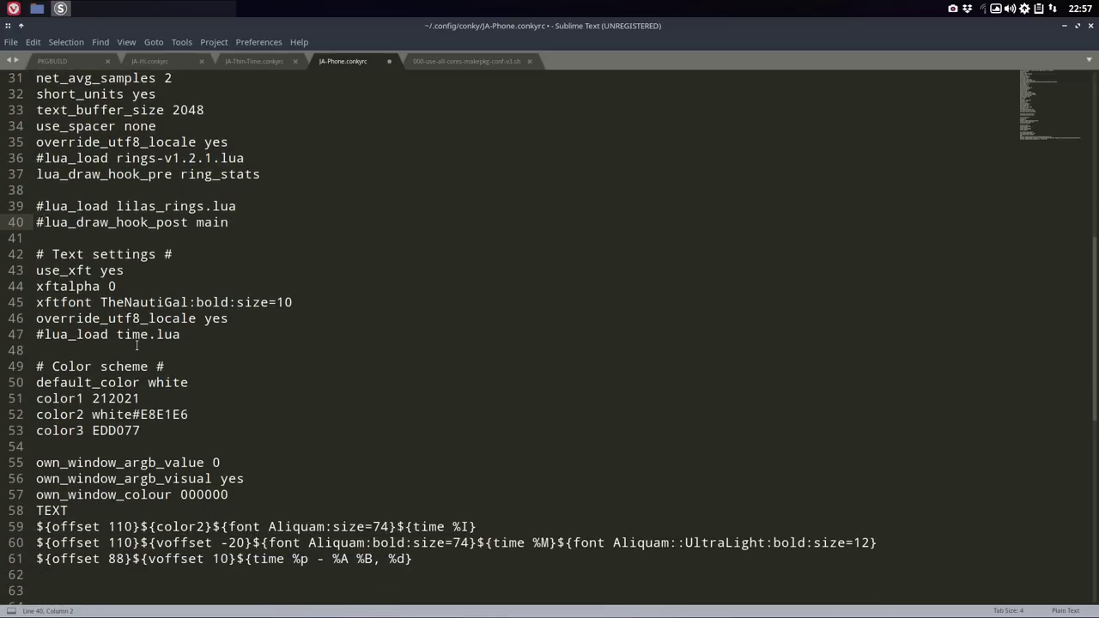
{"action": "scroll", "coordinate": [136, 345], "scroll_direction": "down", "scroll_amount": 2}
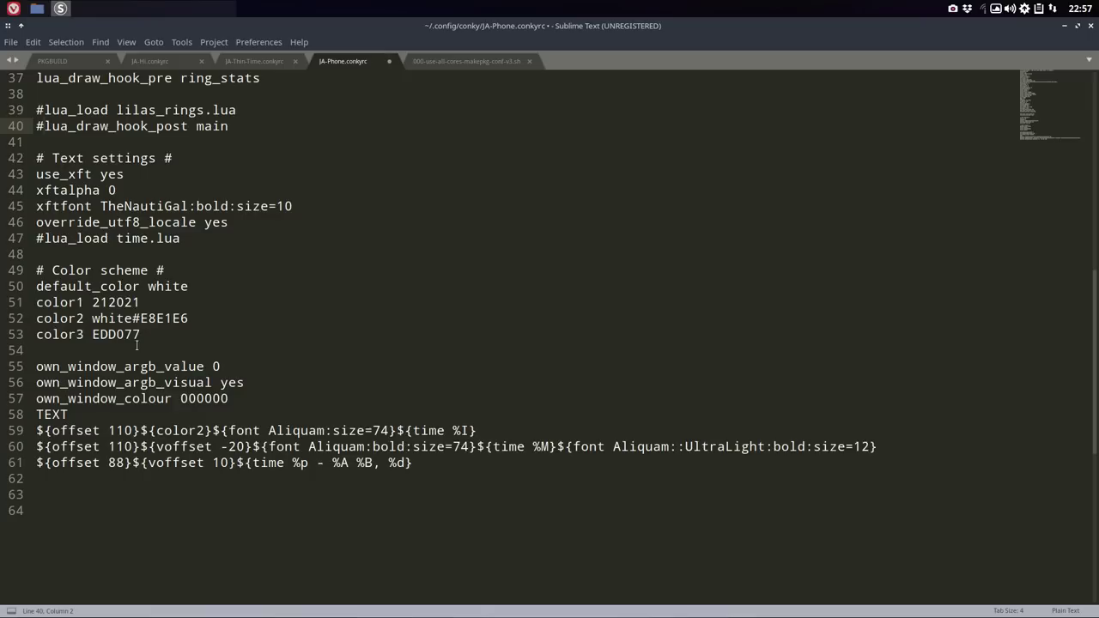
{"action": "scroll", "coordinate": [136, 345], "scroll_direction": "up", "scroll_amount": 1}
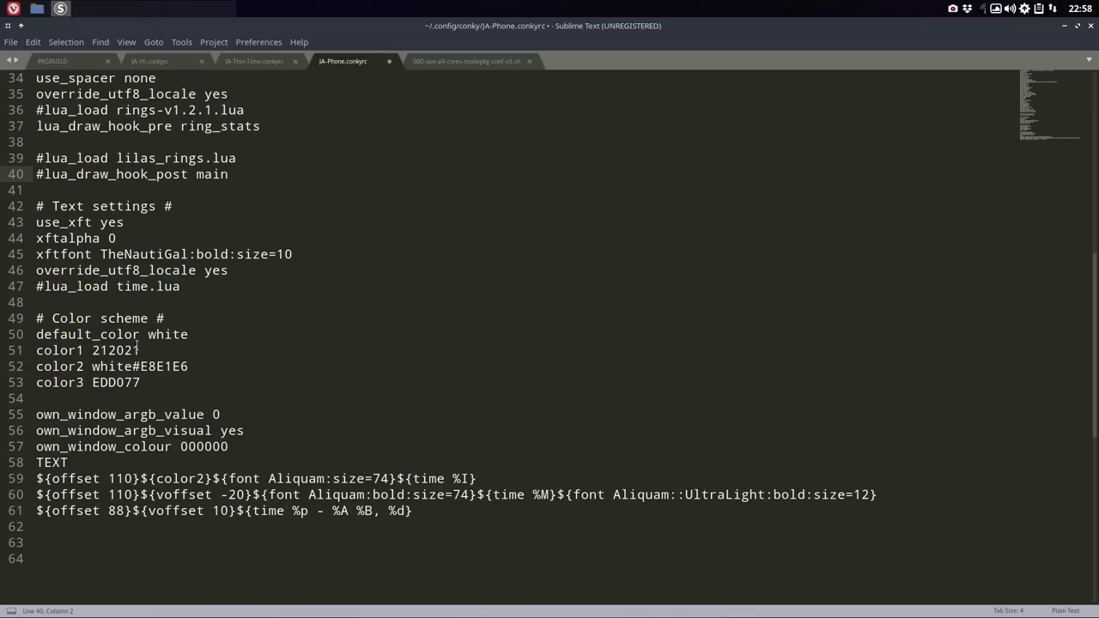
{"action": "scroll", "coordinate": [137, 345], "scroll_direction": "up", "scroll_amount": 1}
{"action": "scroll", "coordinate": [137, 345], "scroll_direction": "up", "scroll_amount": 2}
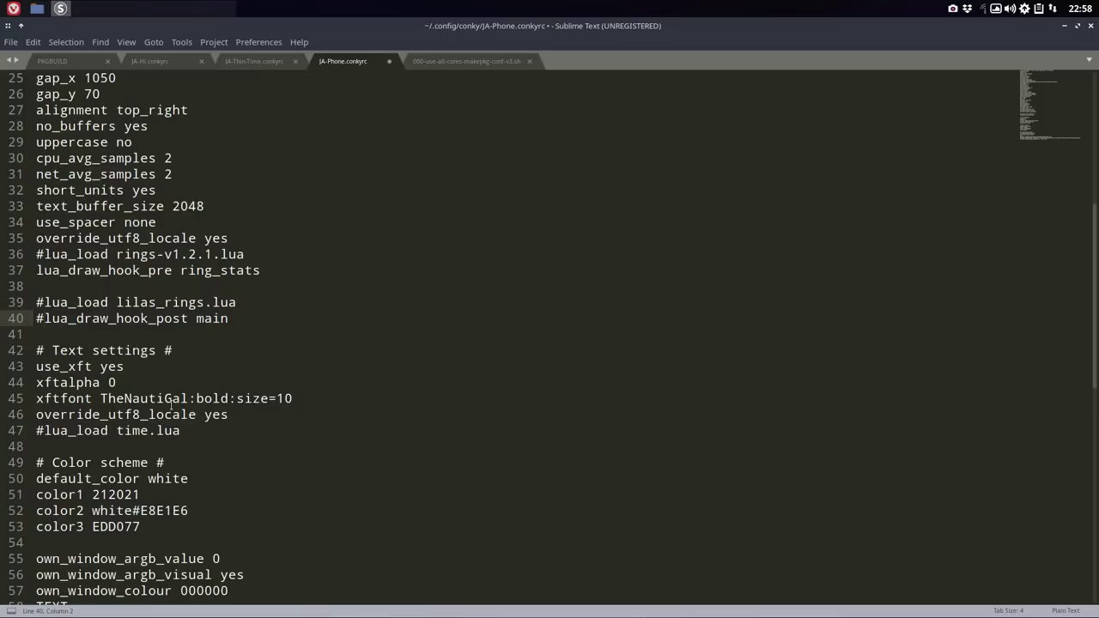
{"action": "scroll", "coordinate": [169, 403], "scroll_direction": "up", "scroll_amount": 1}
{"action": "left_click_drag", "start_coordinate": [184, 478], "coordinate": [26, 477]}
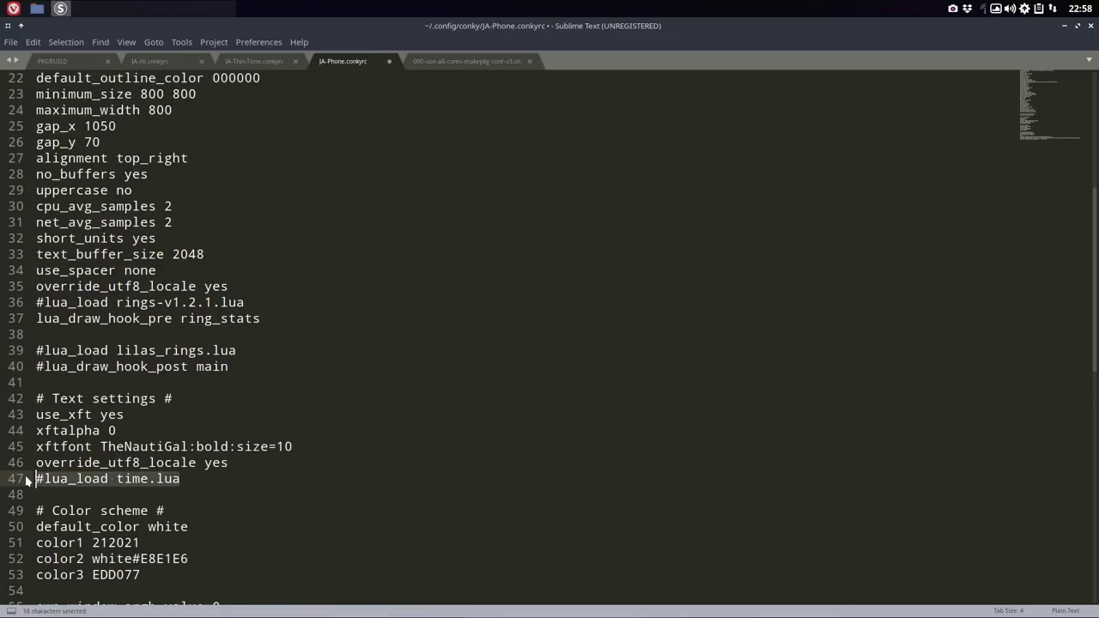
{"action": "key", "text": "BackSpace"}
{"action": "key", "text": "BackSpace"}
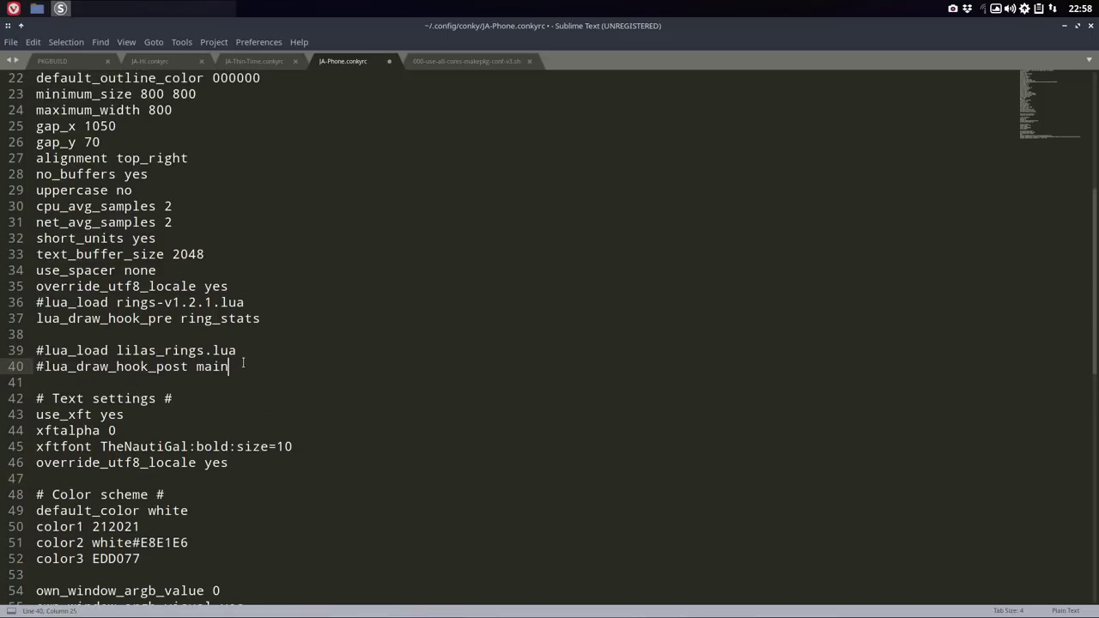
Step: Delete the commented-out lua_load lilas_rings.lua and lua_draw_hook_post main lines above the Text settings section
{"action": "left_click_drag", "start_coordinate": [229, 367], "coordinate": [41, 350]}
{"action": "key", "text": "BackSpace"}
{"action": "key", "text": "BackSpace"}
{"action": "key", "text": "BackSpace"}
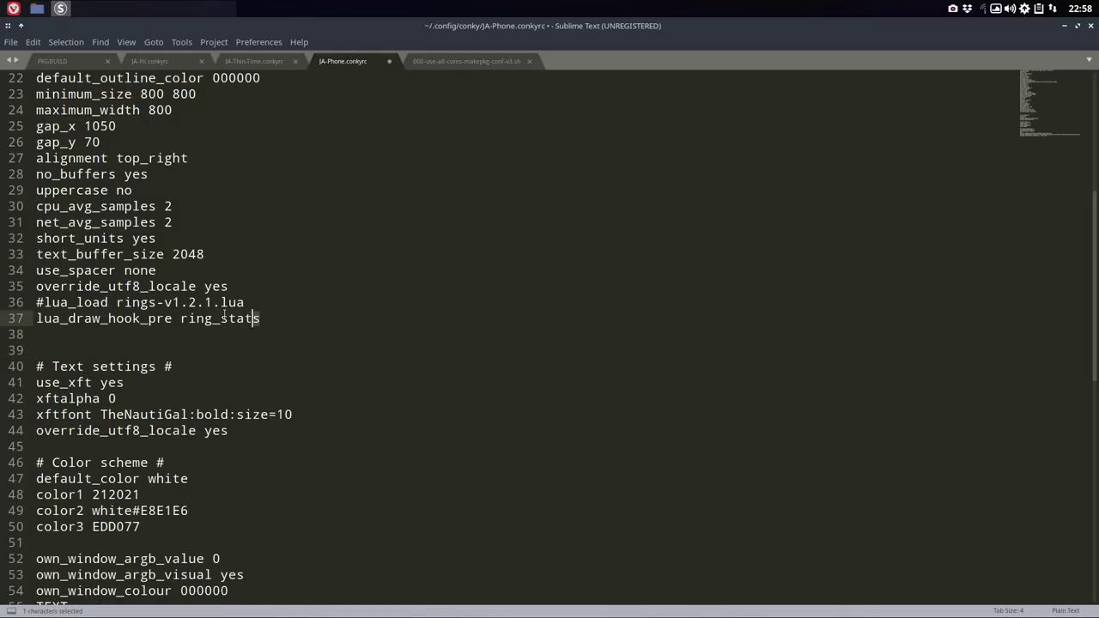
Step: Delete the lua_draw_hook_pre ring_stats and lua_load rings-v1.2.1.lua lines, leaving one blank line before Text settings
{"action": "left_click_drag", "start_coordinate": [260, 318], "coordinate": [30, 316]}
{"action": "key", "text": "BackSpace"}
{"action": "key", "text": "Delete"}
{"action": "left_click_drag", "start_coordinate": [257, 302], "coordinate": [89, 312]}
{"action": "key", "text": "BackSpace"}
{"action": "left_click_drag", "start_coordinate": [257, 302], "coordinate": [20, 301]}
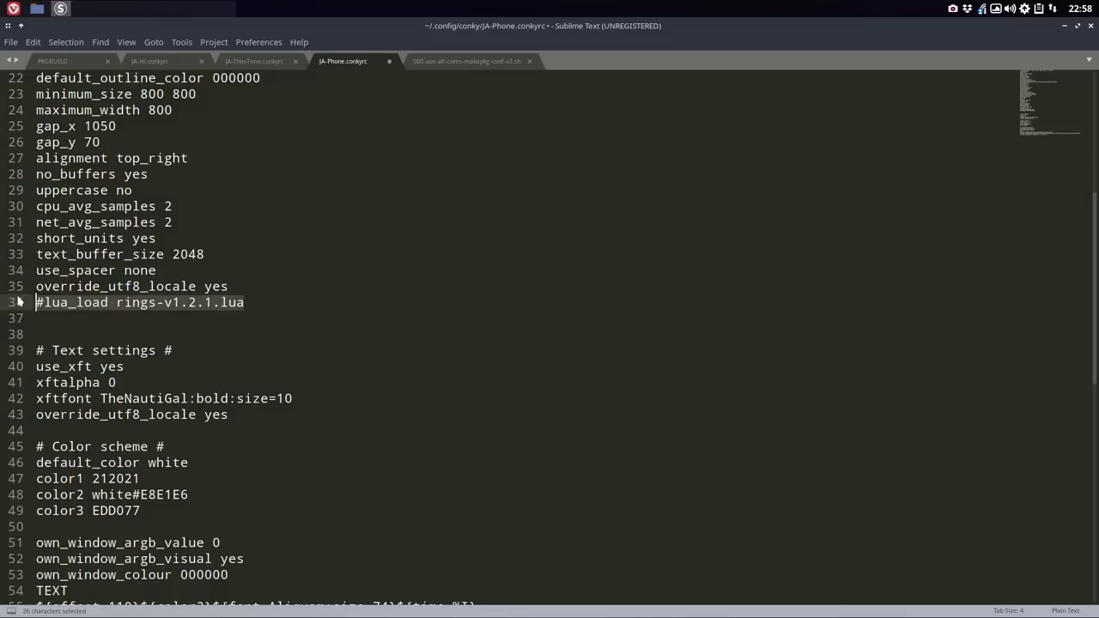
{"action": "key", "text": "BackSpace"}
{"action": "key", "text": "Delete"}
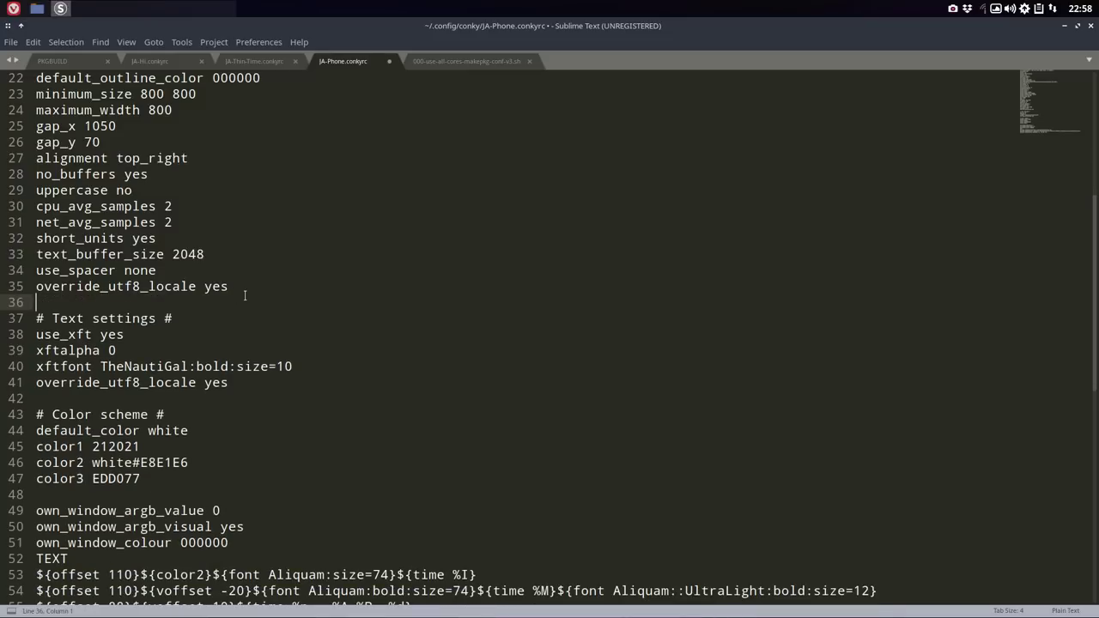
Step: Set own_window_type to override in JA-Phone.conkyrc
{"action": "scroll", "coordinate": [244, 295], "scroll_direction": "up", "scroll_amount": 2}
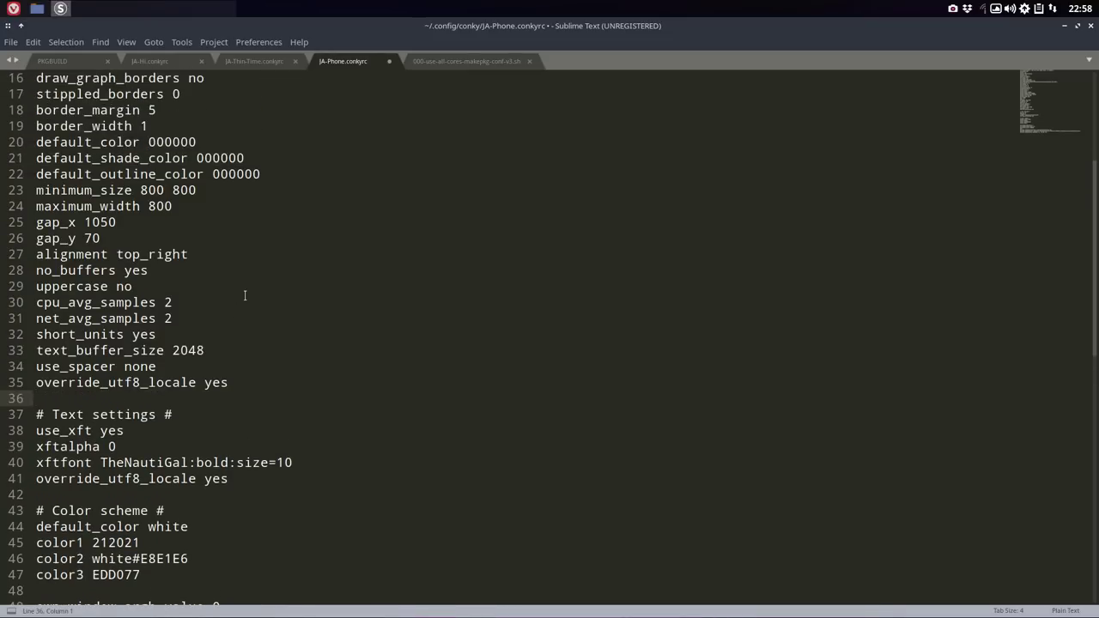
{"action": "scroll", "coordinate": [244, 295], "scroll_direction": "up", "scroll_amount": 4}
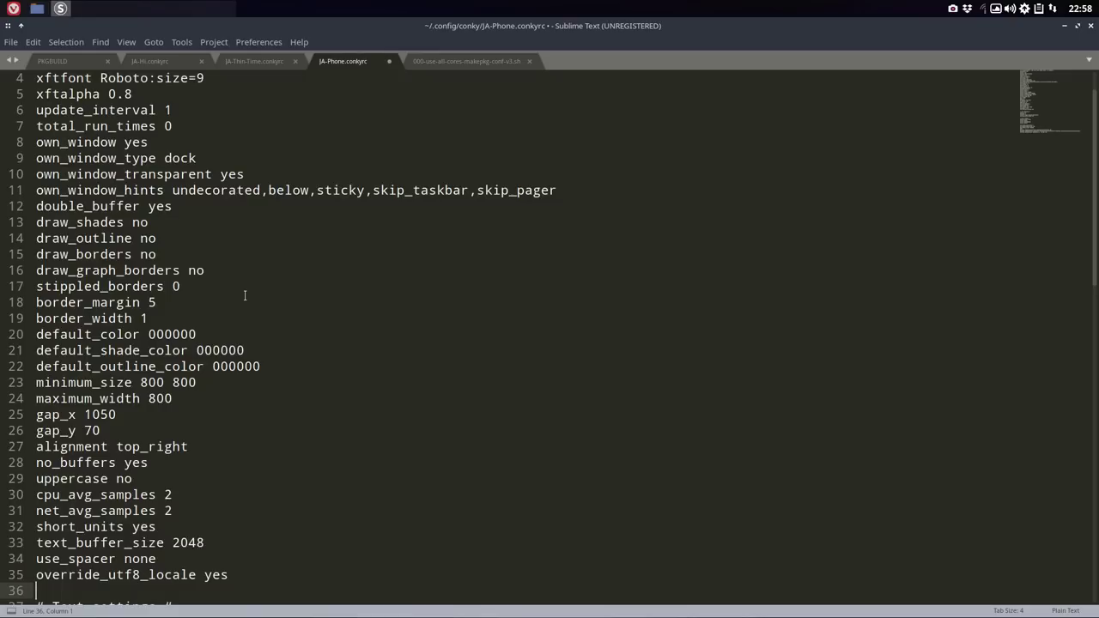
{"action": "double_click", "coordinate": [182, 158]}
{"action": "type", "text": "override"}
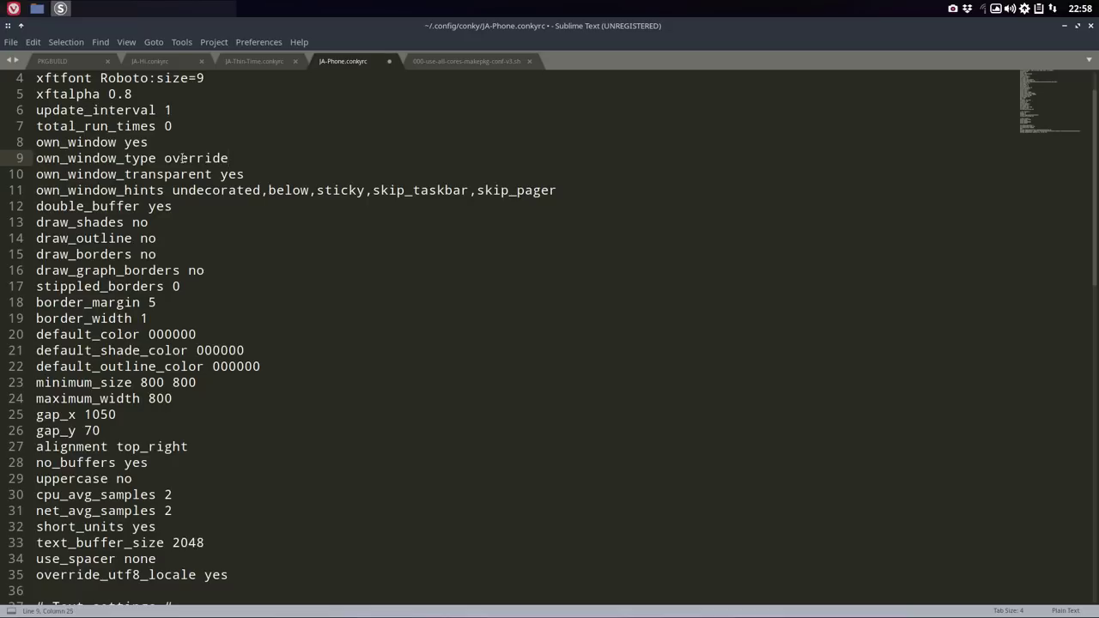
Step: Set own_window_type to desktop and save JA-Phone.conkyrc
{"action": "key", "text": "BackSpace"}
{"action": "key", "text": "BackSpace"}
{"action": "key", "text": "BackSpace"}
{"action": "key", "text": "BackSpace"}
{"action": "key", "text": "BackSpace"}
{"action": "key", "text": "BackSpace"}
{"action": "key", "text": "BackSpace"}
{"action": "type", "text": "deks"}
{"action": "key", "text": "BackSpace"}
{"action": "key", "text": "BackSpace"}
{"action": "type", "text": "sktop"}
{"action": "key", "text": "ctrl+s"}
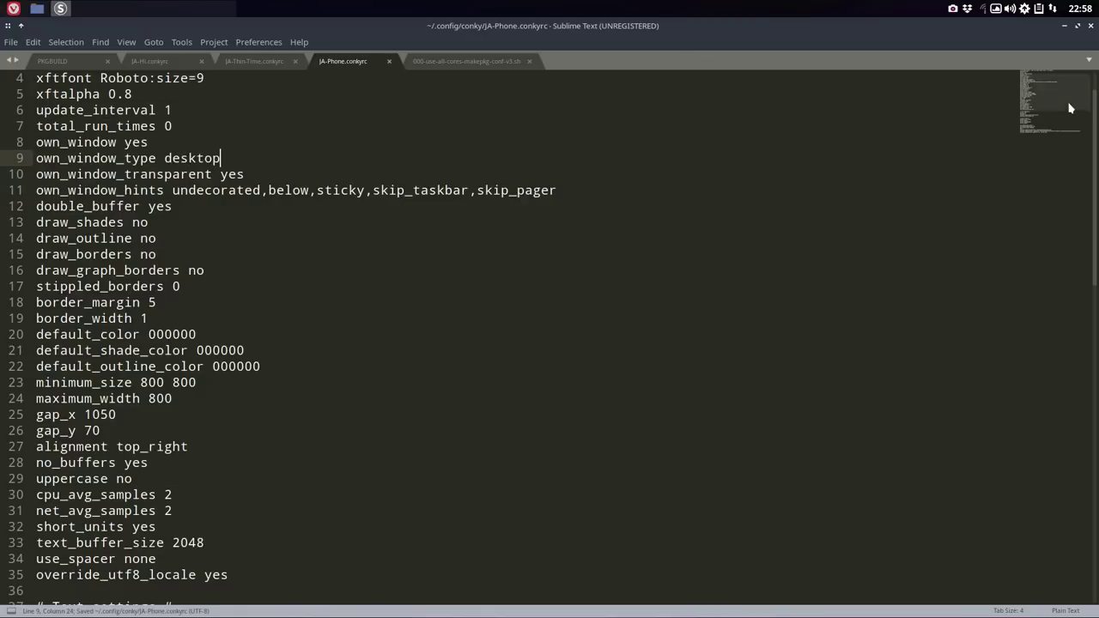
Step: Minimize the editor and start conky/JA-Phone.conkyrc through Conkyzen from the desktop's Conky menu
{"action": "left_click", "coordinate": [1065, 26]}
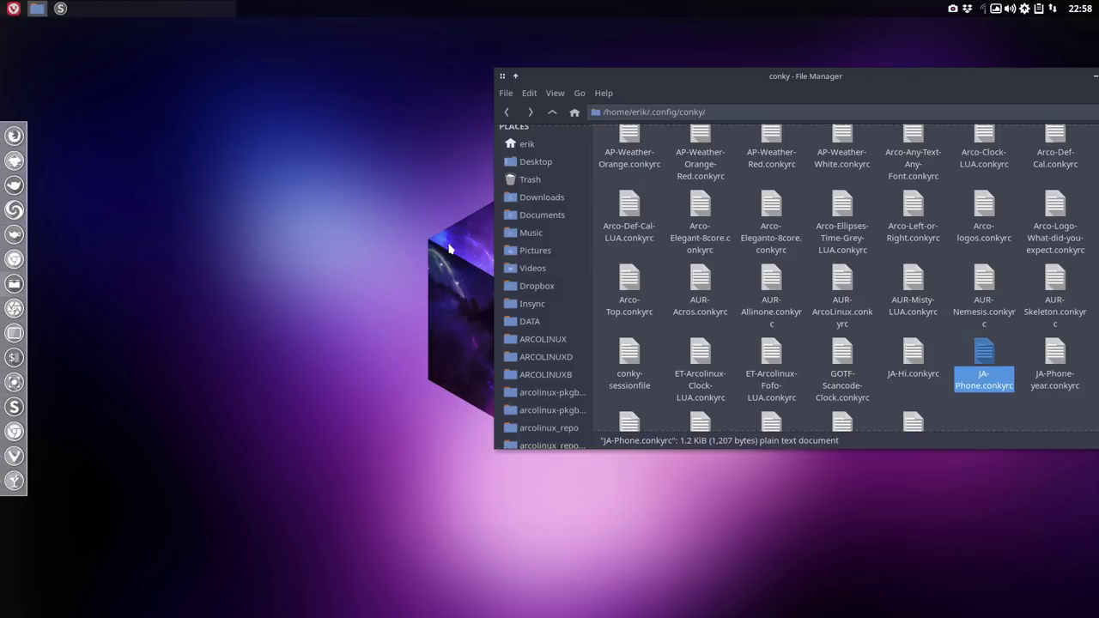
{"action": "right_click", "coordinate": [110, 296]}
{"action": "mouse_move", "coordinate": [156, 369]}
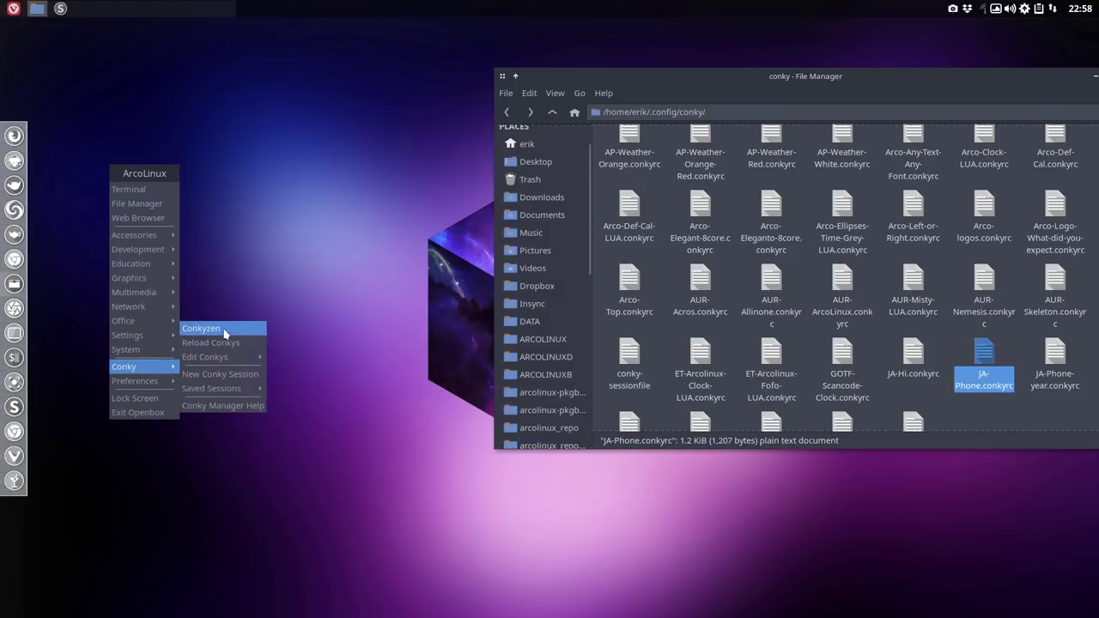
{"action": "left_click", "coordinate": [225, 333]}
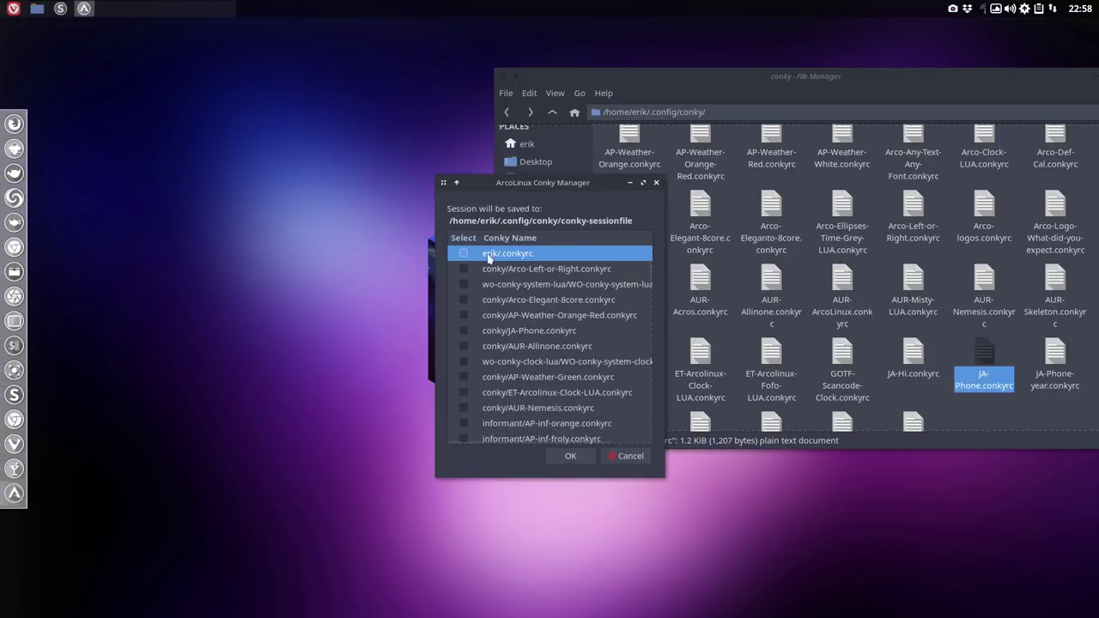
{"action": "left_click", "coordinate": [512, 239]}
{"action": "scroll", "coordinate": [521, 346], "scroll_direction": "down", "scroll_amount": 3}
{"action": "scroll", "coordinate": [521, 346], "scroll_direction": "up", "scroll_amount": 1}
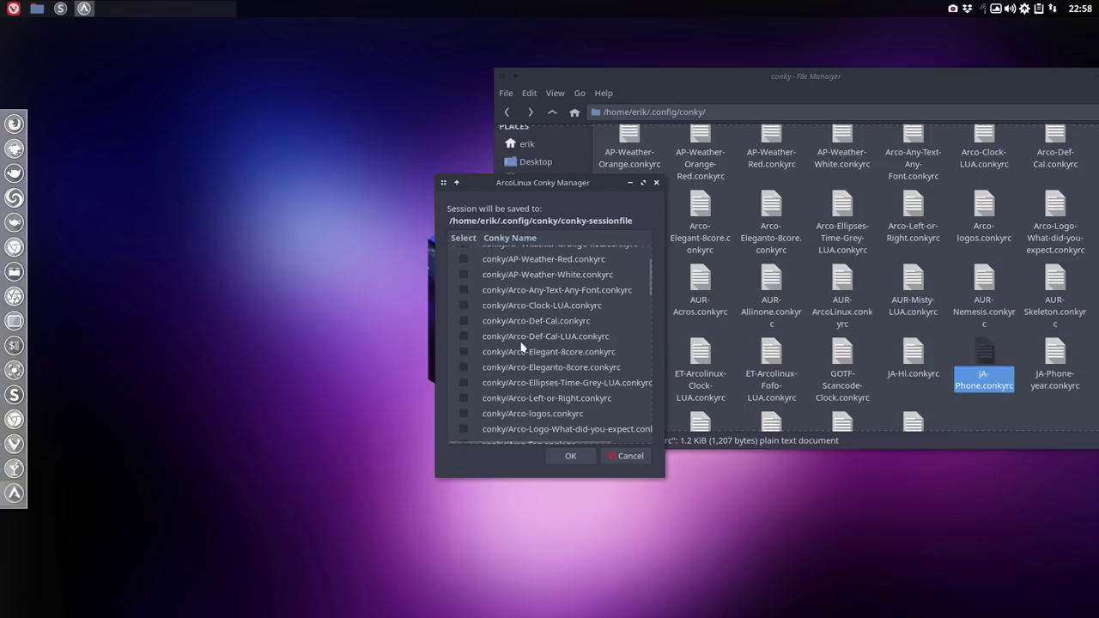
{"action": "scroll", "coordinate": [521, 346], "scroll_direction": "down", "scroll_amount": 3}
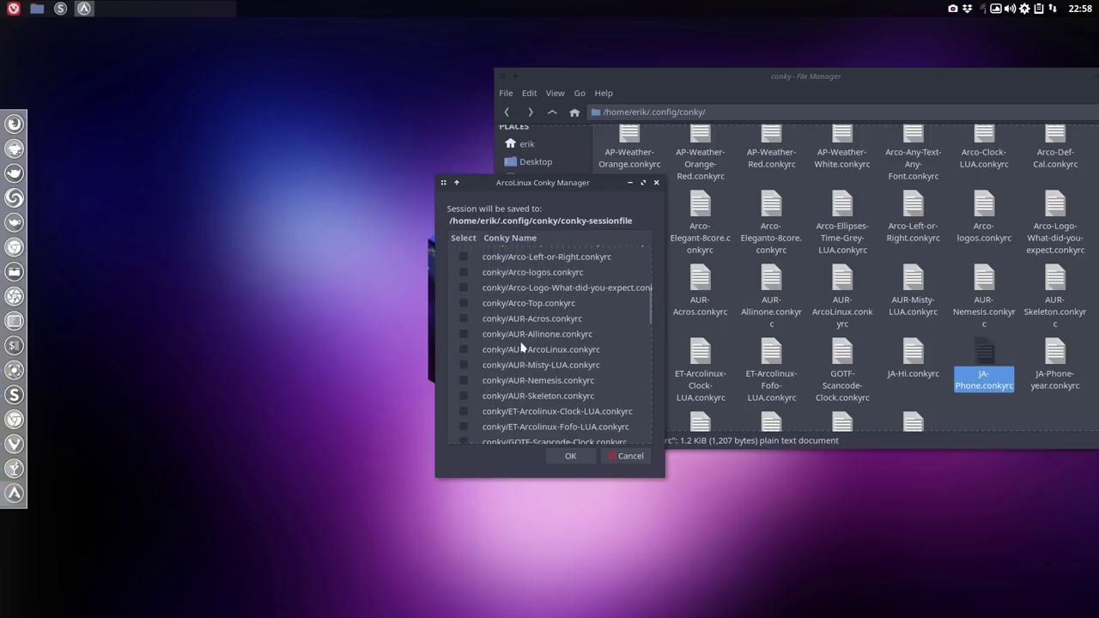
{"action": "scroll", "coordinate": [521, 346], "scroll_direction": "down", "scroll_amount": 2}
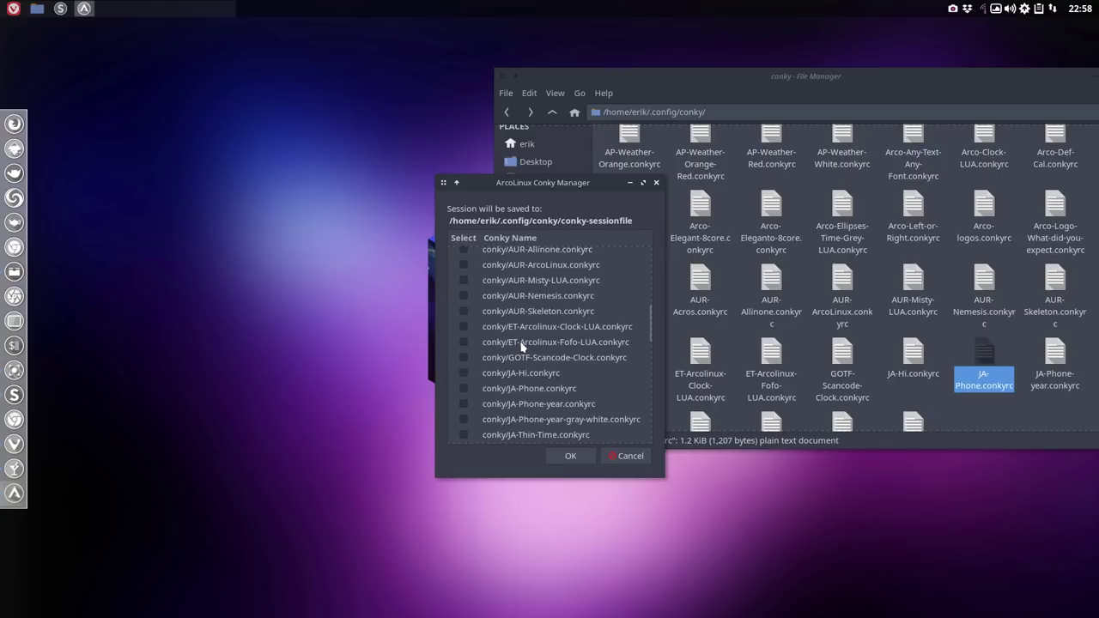
{"action": "left_click", "coordinate": [468, 390]}
{"action": "scroll", "coordinate": [468, 390], "scroll_direction": "down", "scroll_amount": 1}
{"action": "left_click", "coordinate": [566, 455]}
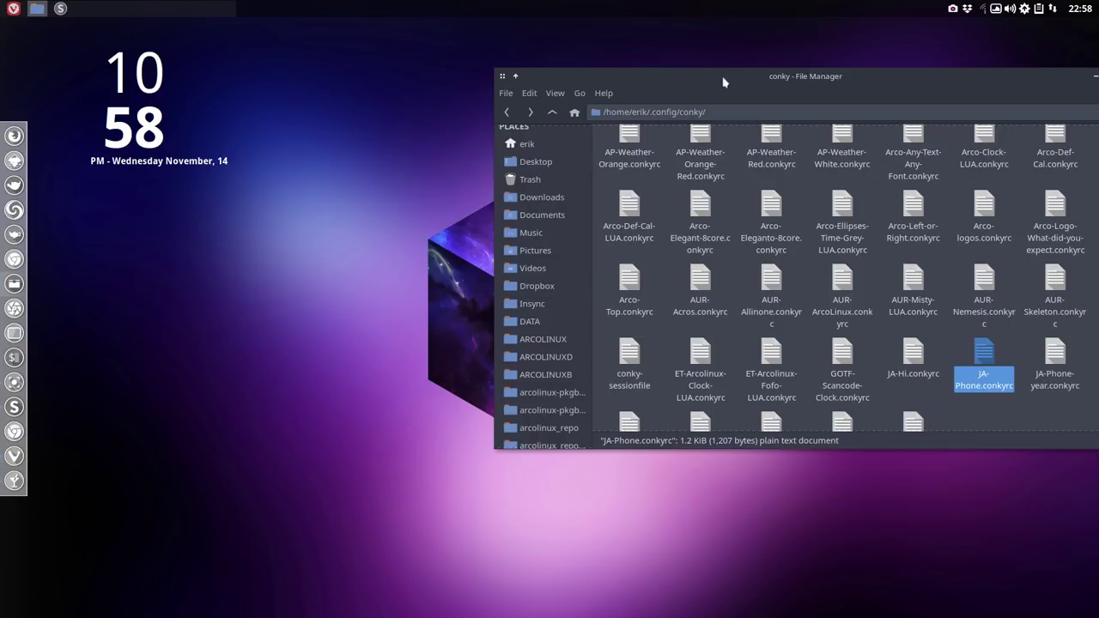
Step: Move the file manager window nearer the running conky, return to JA-Phone.conkyrc and examine which fonts it uses
{"action": "left_click_drag", "start_coordinate": [775, 81], "coordinate": [597, 73]}
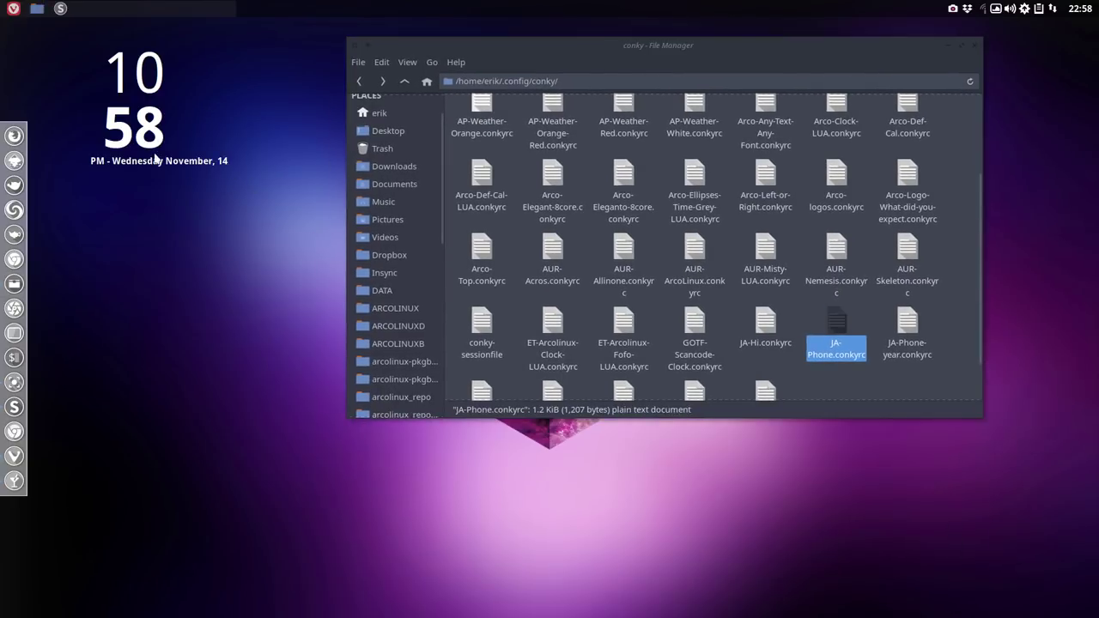
{"action": "left_click_drag", "start_coordinate": [456, 48], "coordinate": [479, 49]}
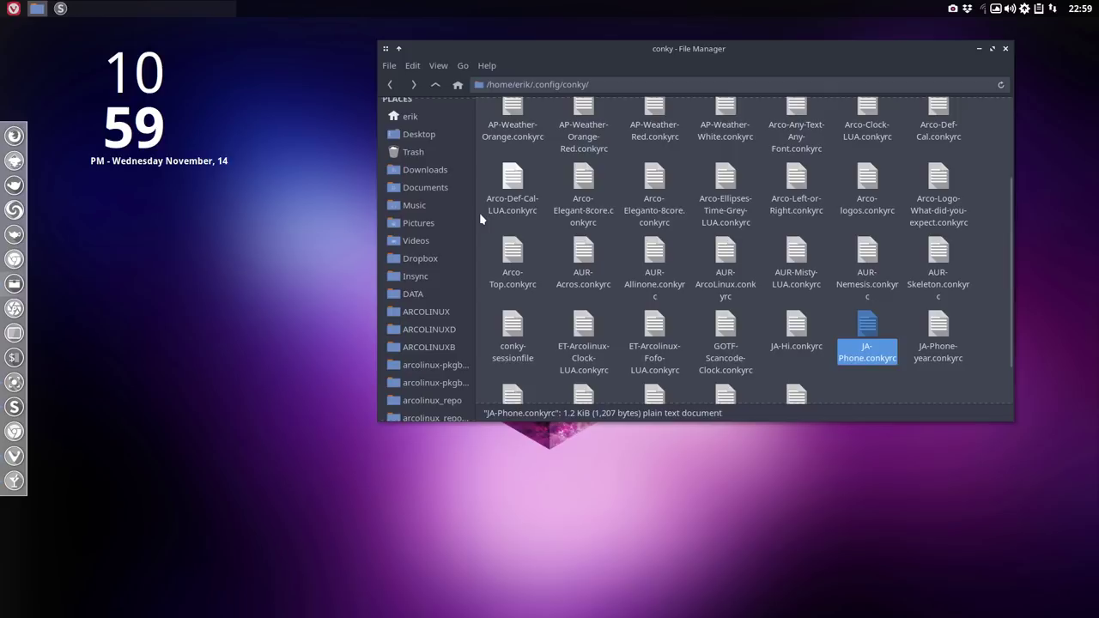
{"action": "key", "text": "Return"}
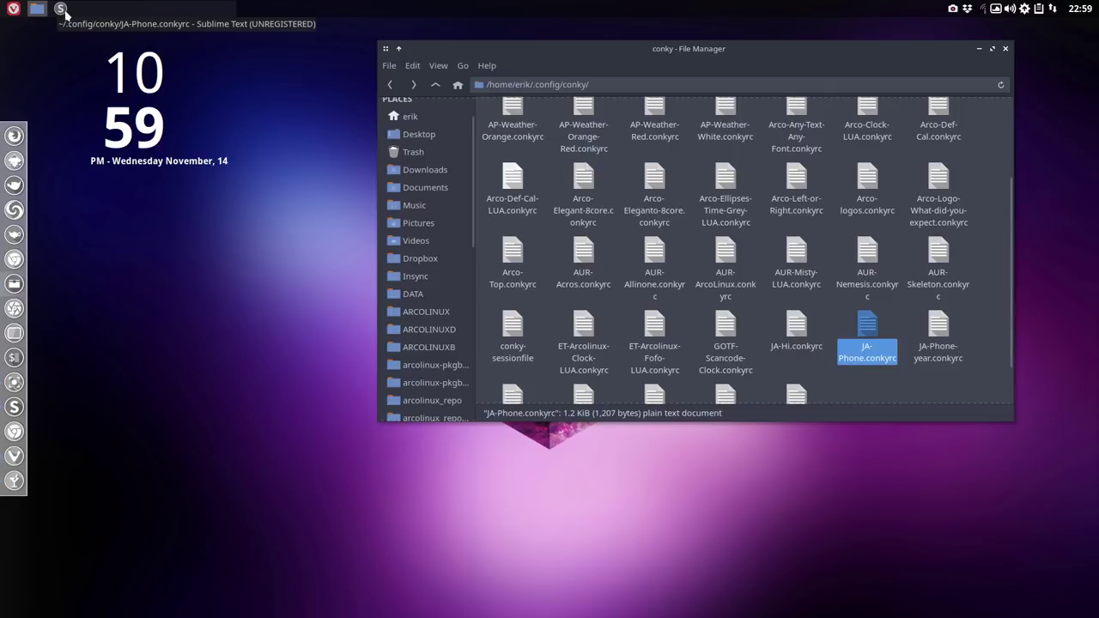
{"action": "scroll", "coordinate": [231, 210], "scroll_direction": "up", "scroll_amount": 2}
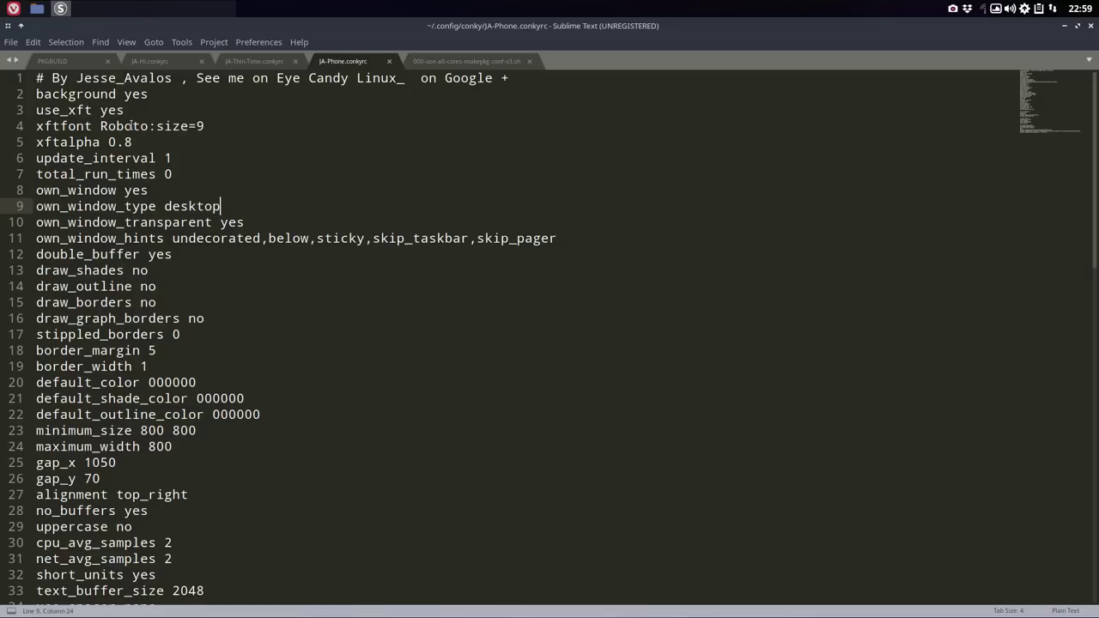
{"action": "left_click_drag", "start_coordinate": [225, 124], "coordinate": [27, 121]}
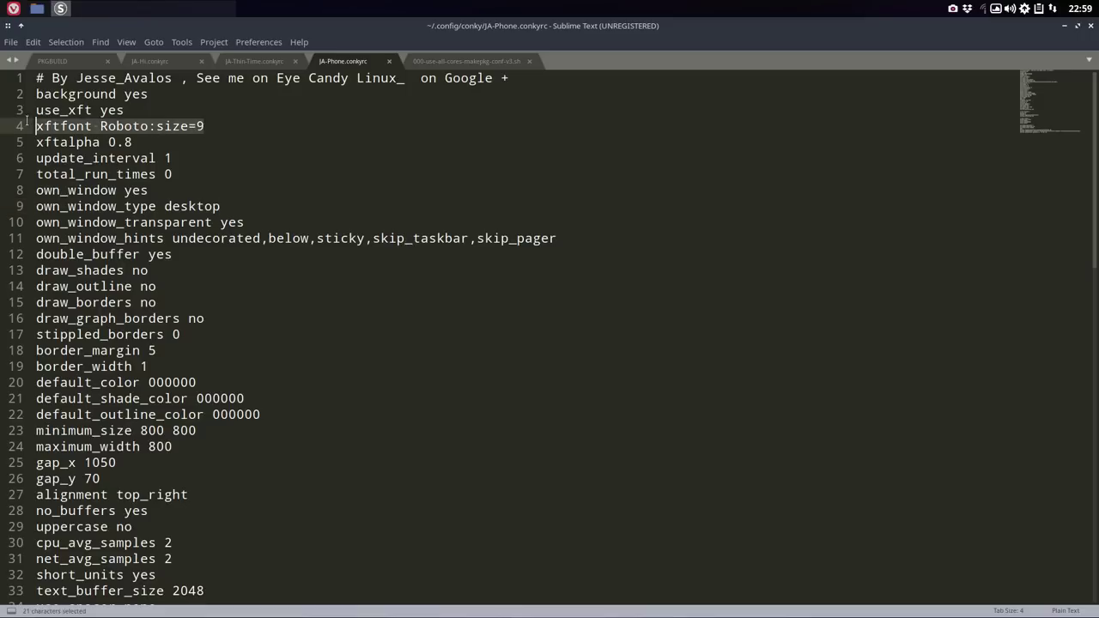
{"action": "scroll", "coordinate": [208, 255], "scroll_direction": "down", "scroll_amount": 14}
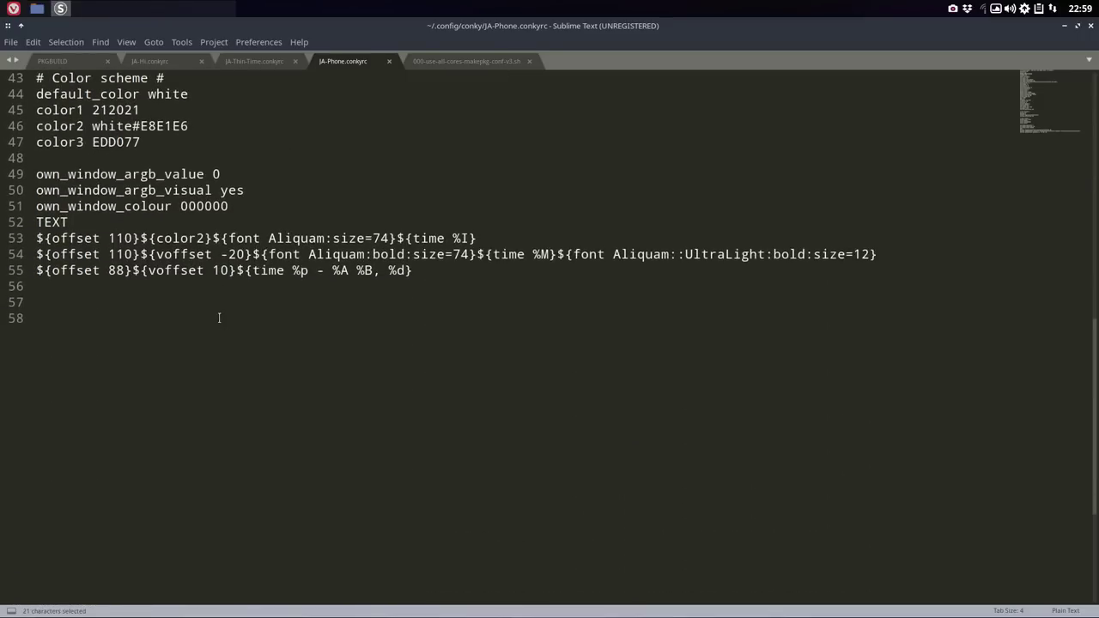
{"action": "left_click_drag", "start_coordinate": [267, 238], "coordinate": [324, 238]}
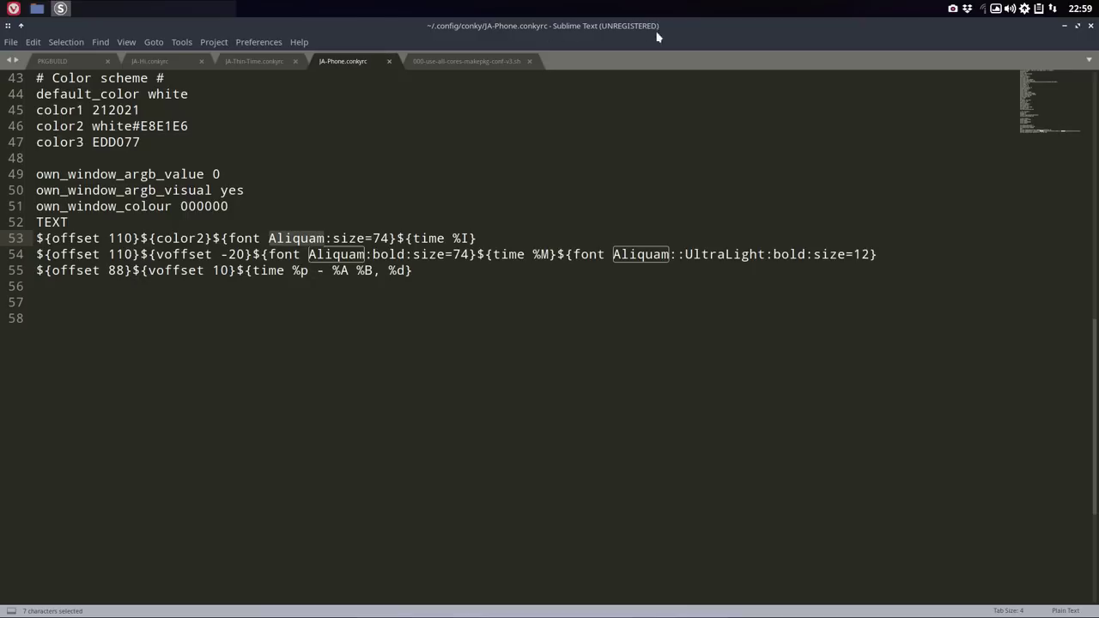
Step: Tile the Sublime Text window to the right half of the desktop and move the file manager below the running conky
{"action": "key", "text": "super+Right"}
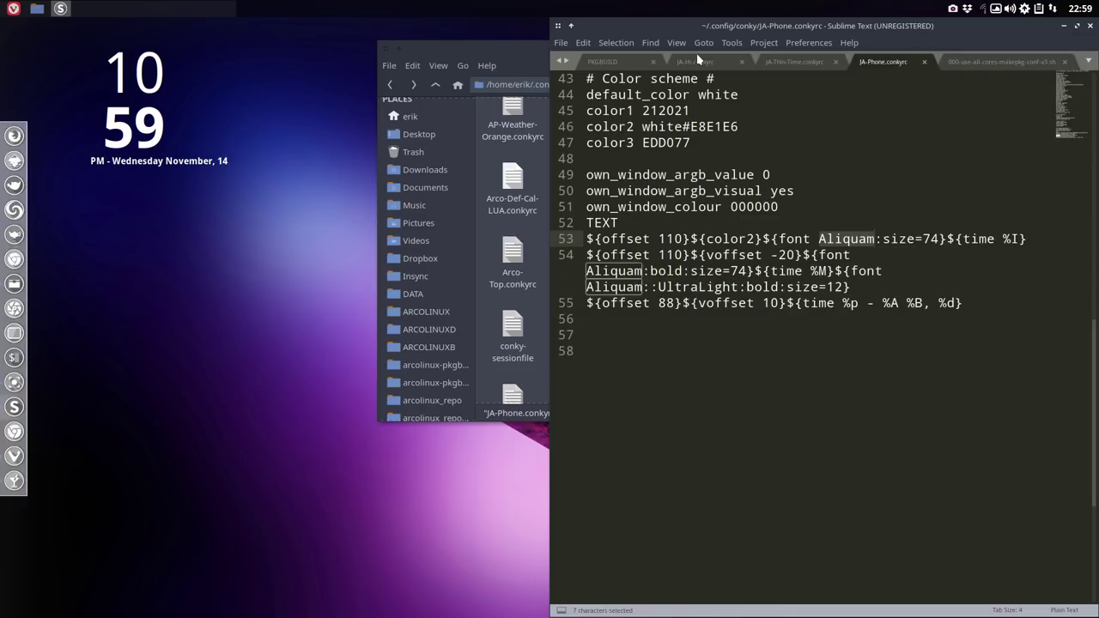
{"action": "left_click", "coordinate": [515, 62]}
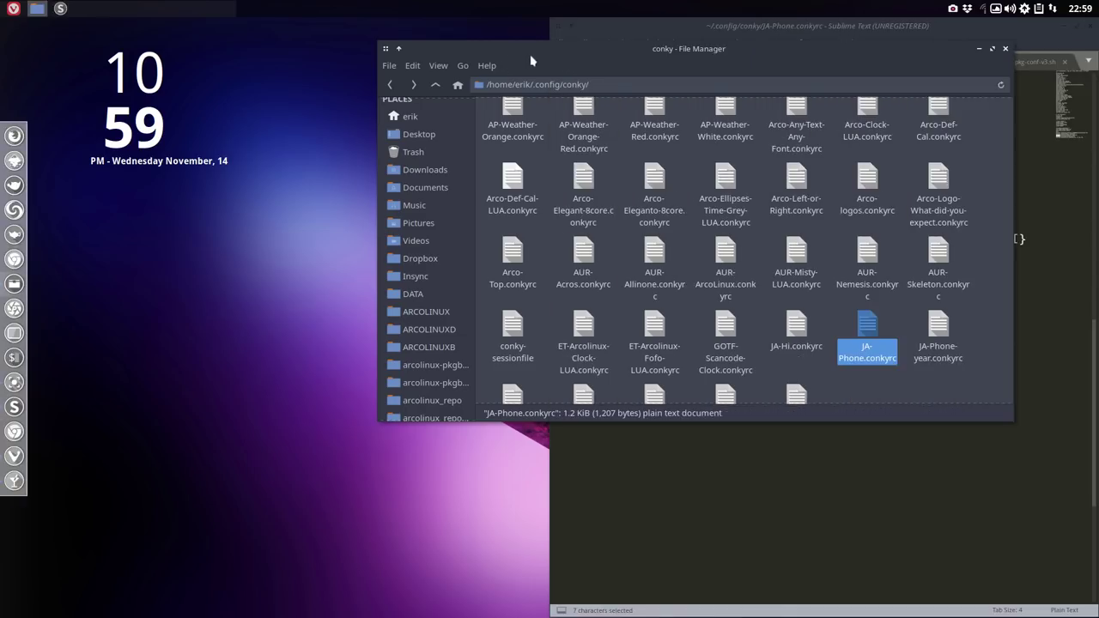
{"action": "left_click_drag", "start_coordinate": [570, 55], "coordinate": [250, 208]}
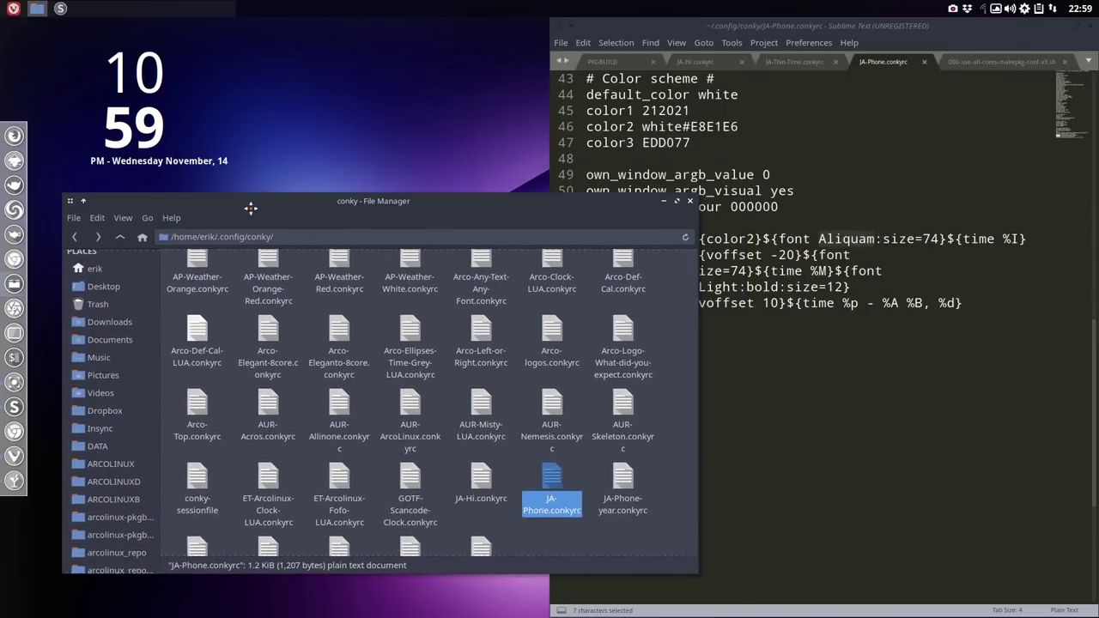
{"action": "left_click", "coordinate": [784, 353]}
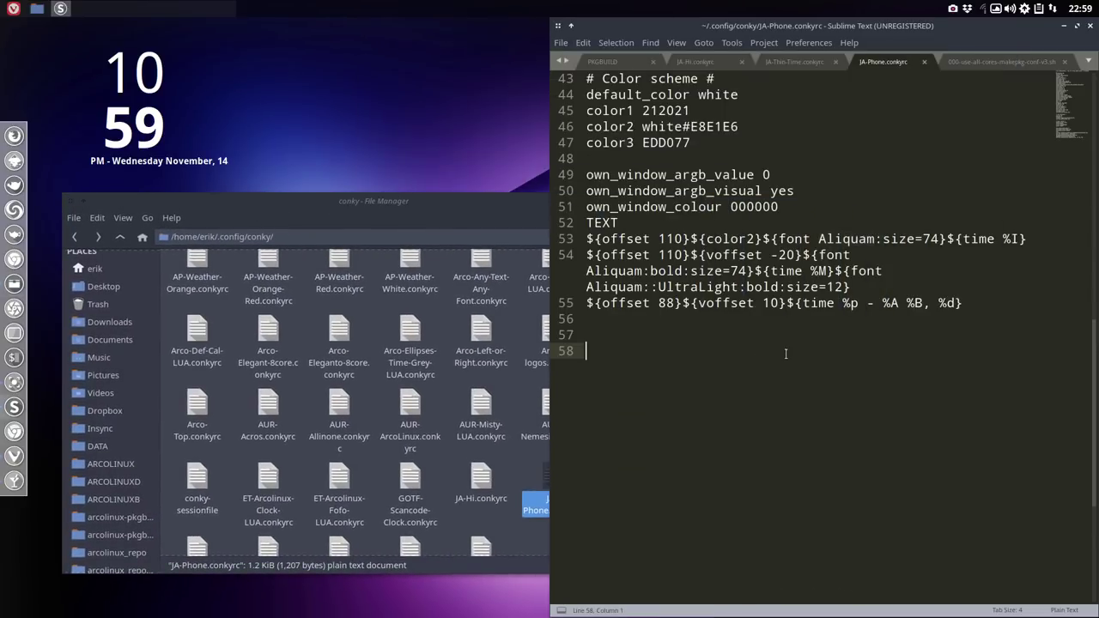
Step: Copy the font name Aliquam from line 53 and search the web for "Aliquam font" in a new Vivaldi tab
{"action": "double_click", "coordinate": [845, 239]}
{"action": "key", "text": "ctrl+c"}
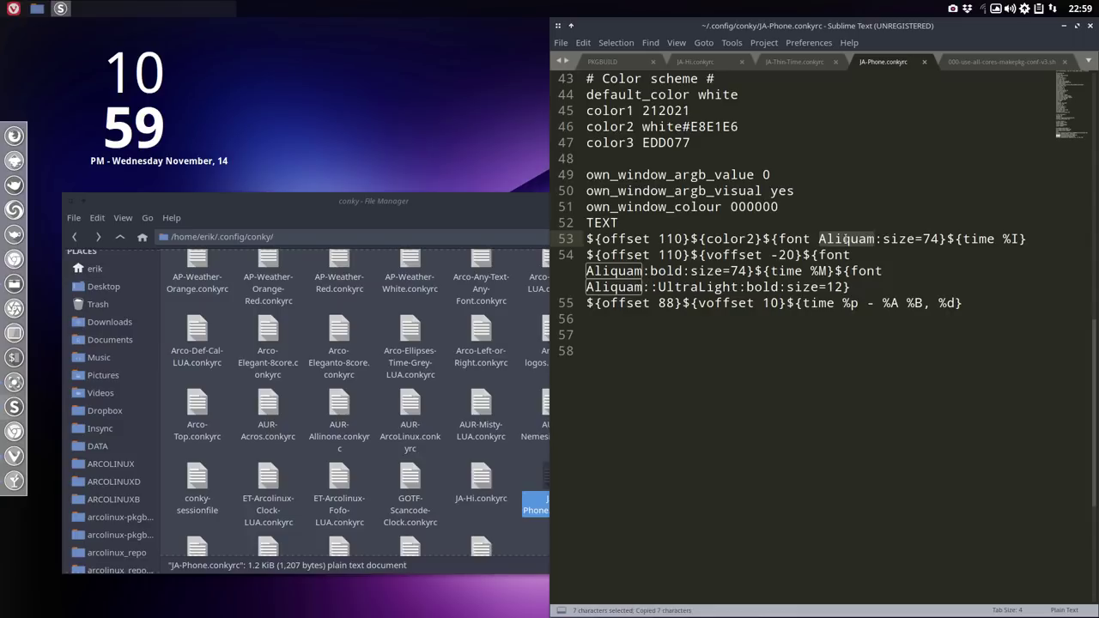
{"action": "left_click", "coordinate": [14, 11]}
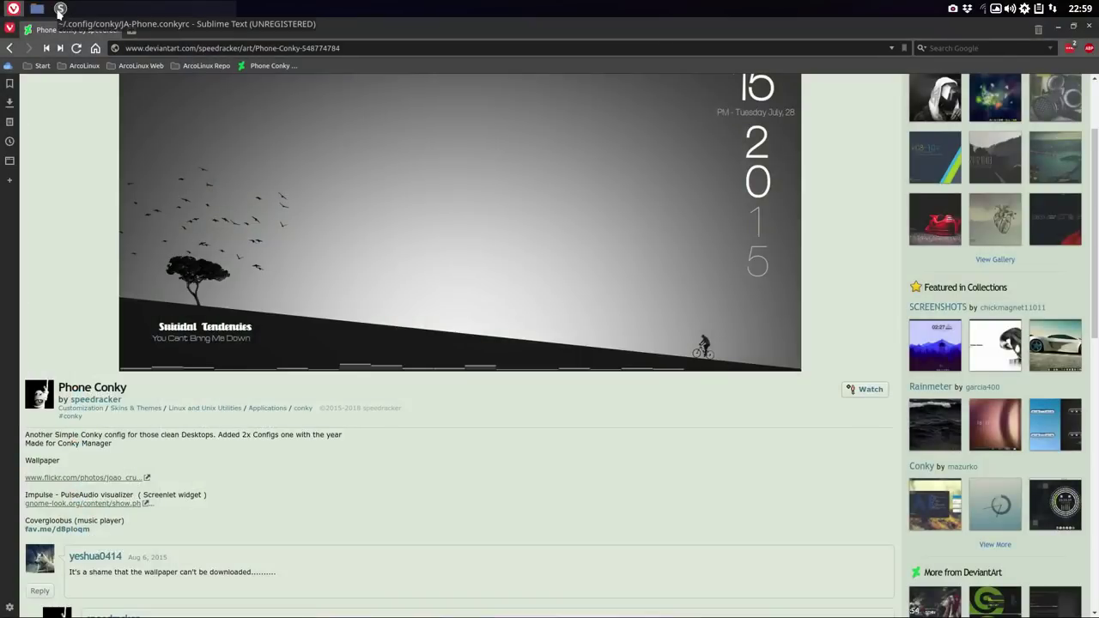
{"action": "left_click", "coordinate": [130, 30]}
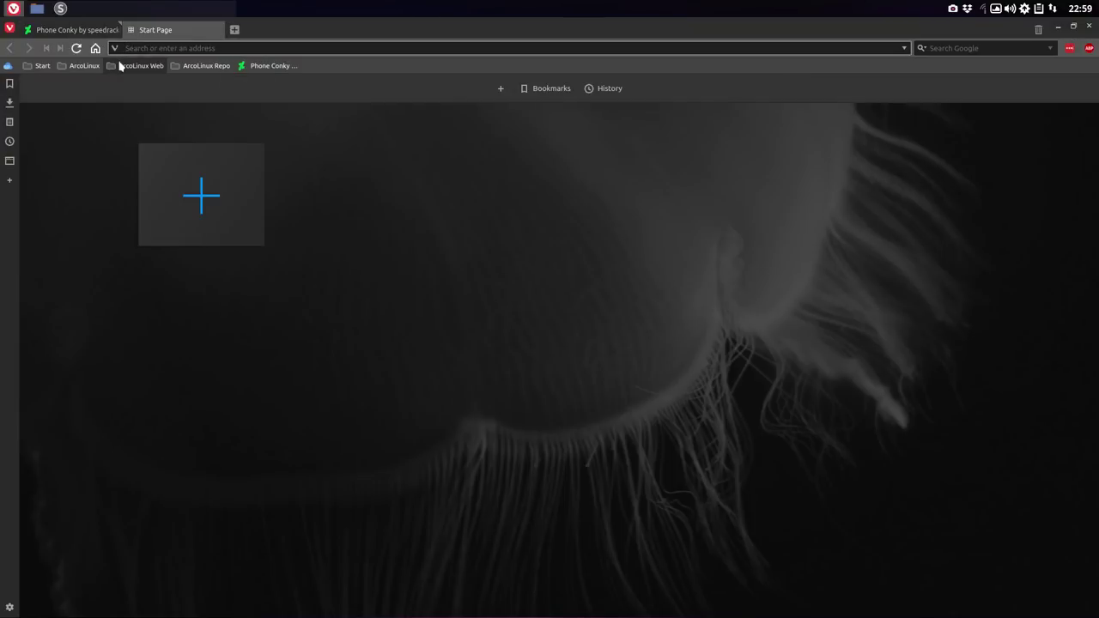
{"action": "key", "text": "ctrl+v"}
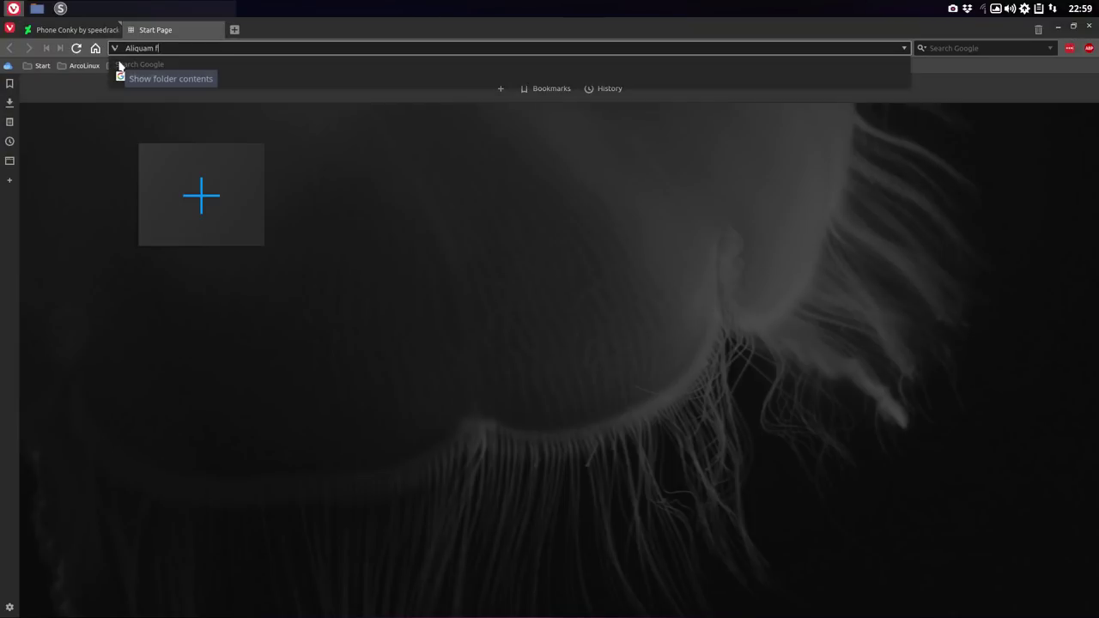
{"action": "key", "text": "Return"}
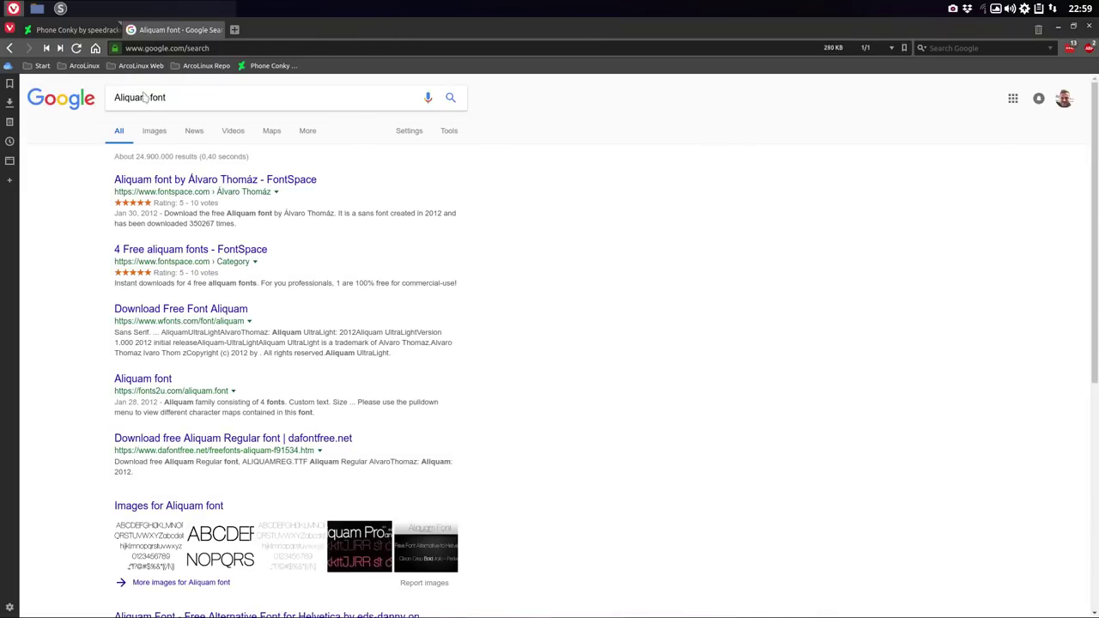
Step: Download the Aliquam font from its FontSpace page and minimize the browser
{"action": "left_click", "coordinate": [216, 180]}
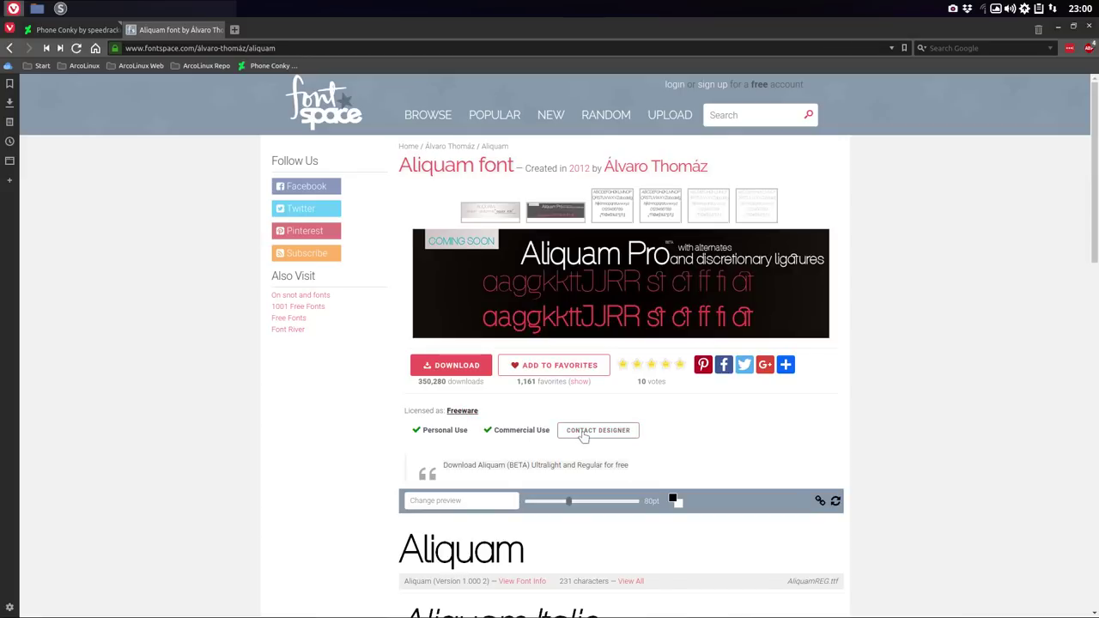
{"action": "scroll", "coordinate": [583, 437], "scroll_direction": "down", "scroll_amount": 1}
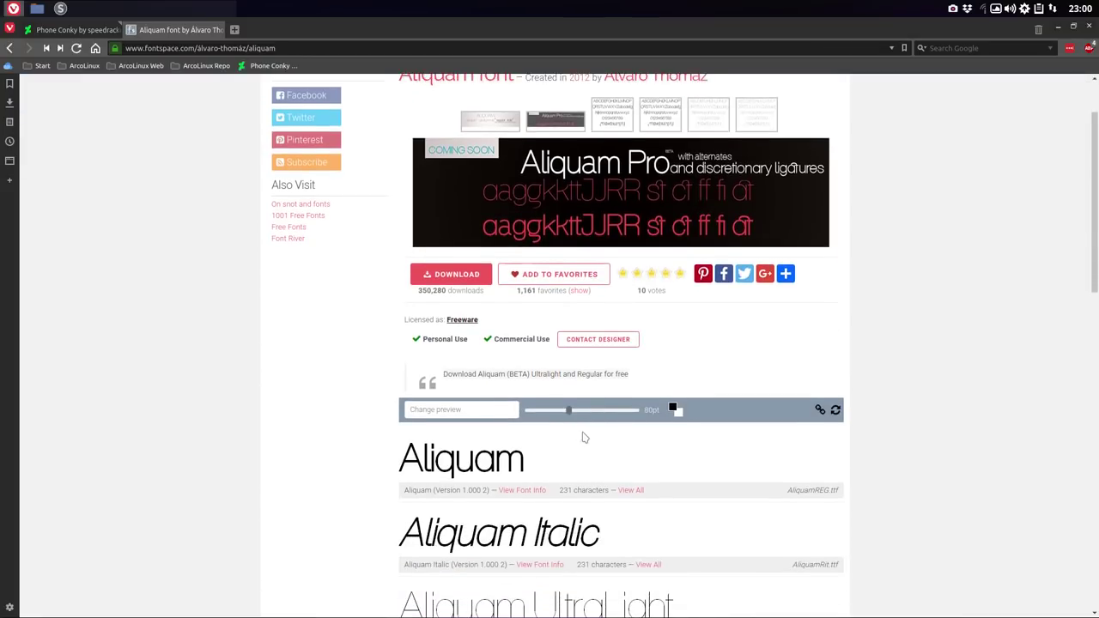
{"action": "left_click", "coordinate": [441, 278]}
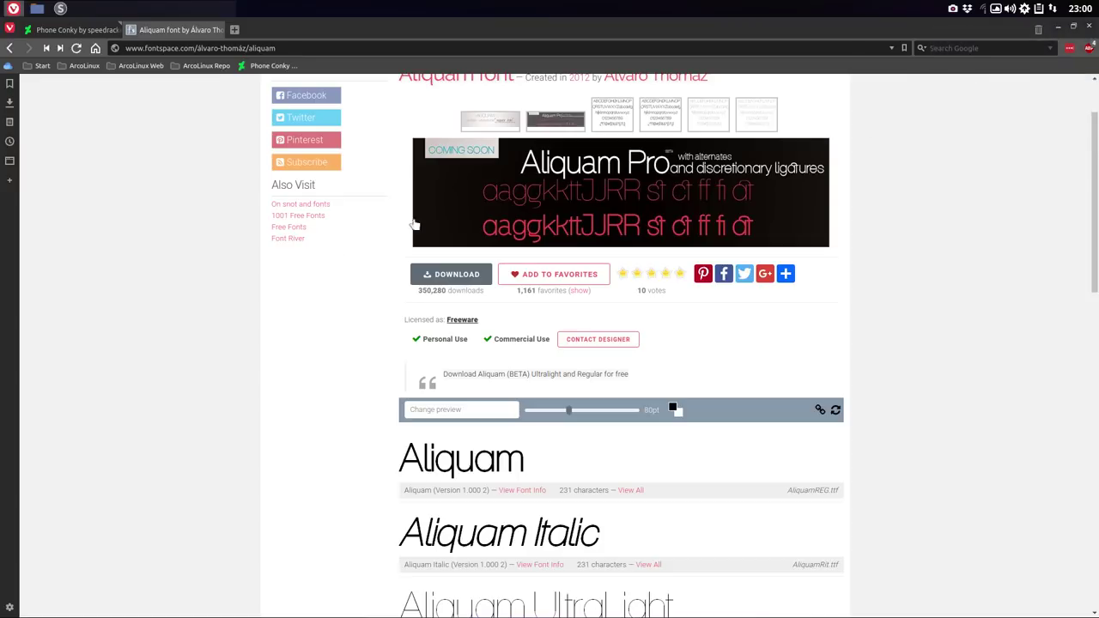
{"action": "left_click", "coordinate": [1058, 31]}
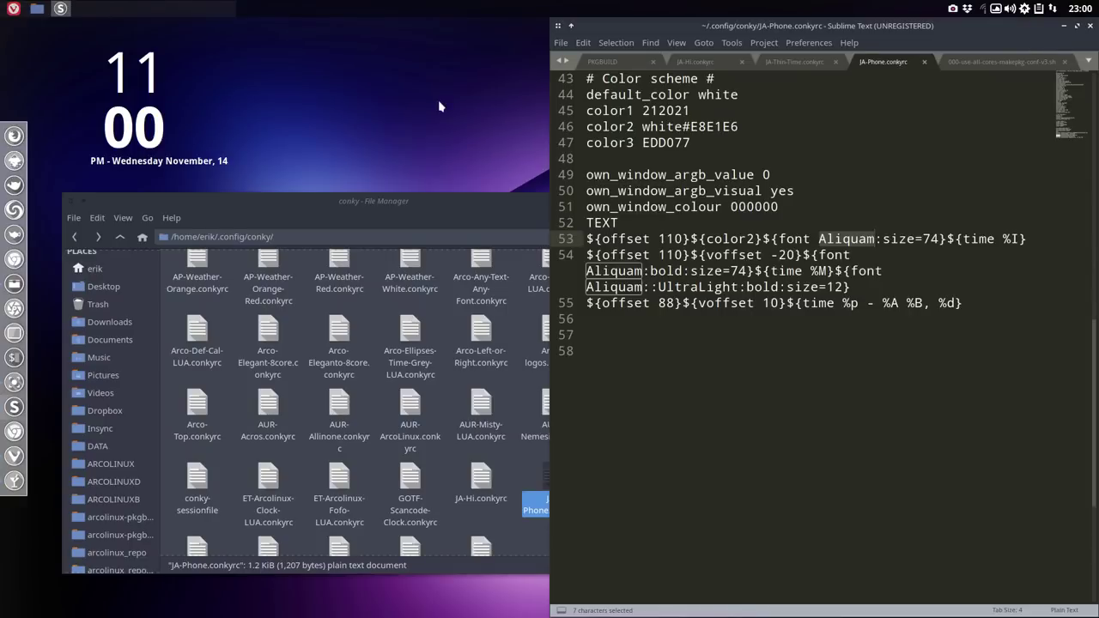
Step: Extract the downloaded Aliquam font archive inside the Downloads folder and open the extracted folder
{"action": "left_click", "coordinate": [129, 321]}
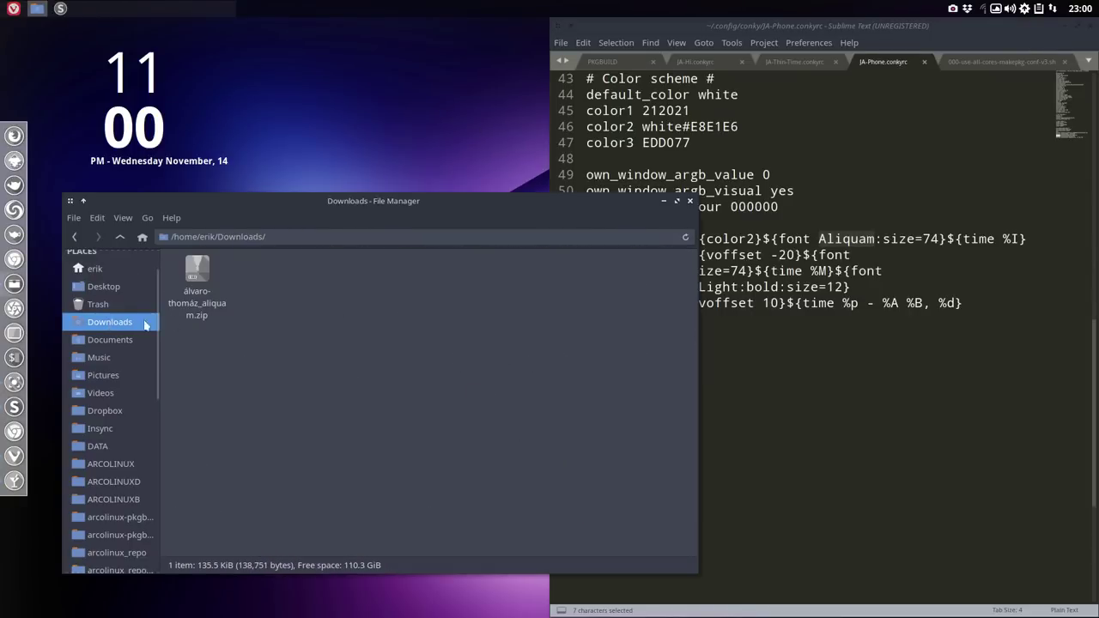
{"action": "right_click", "coordinate": [204, 302]}
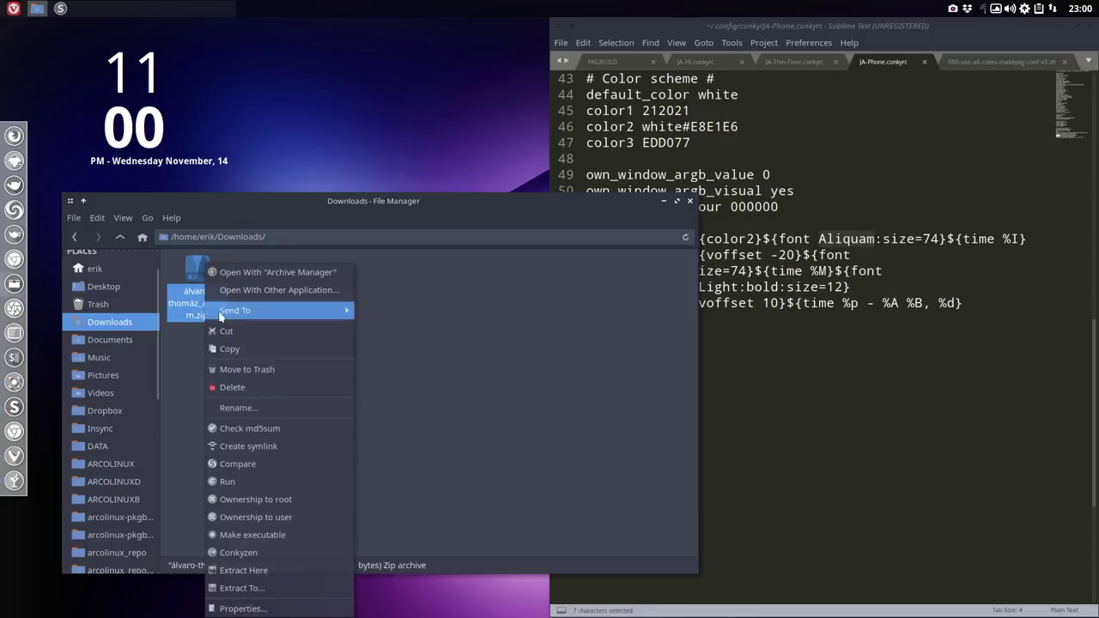
{"action": "left_click", "coordinate": [260, 554]}
{"action": "double_click", "coordinate": [206, 266]}
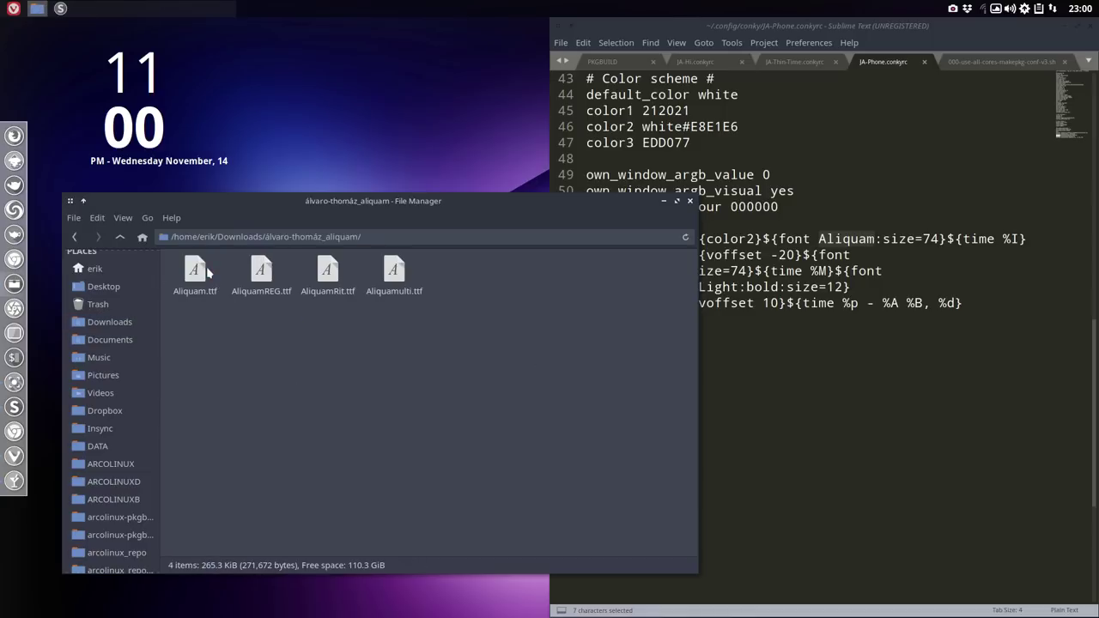
Step: Install Aliquam.ttf from the extracted folder and move the font preview window away from the running conky
{"action": "double_click", "coordinate": [194, 273]}
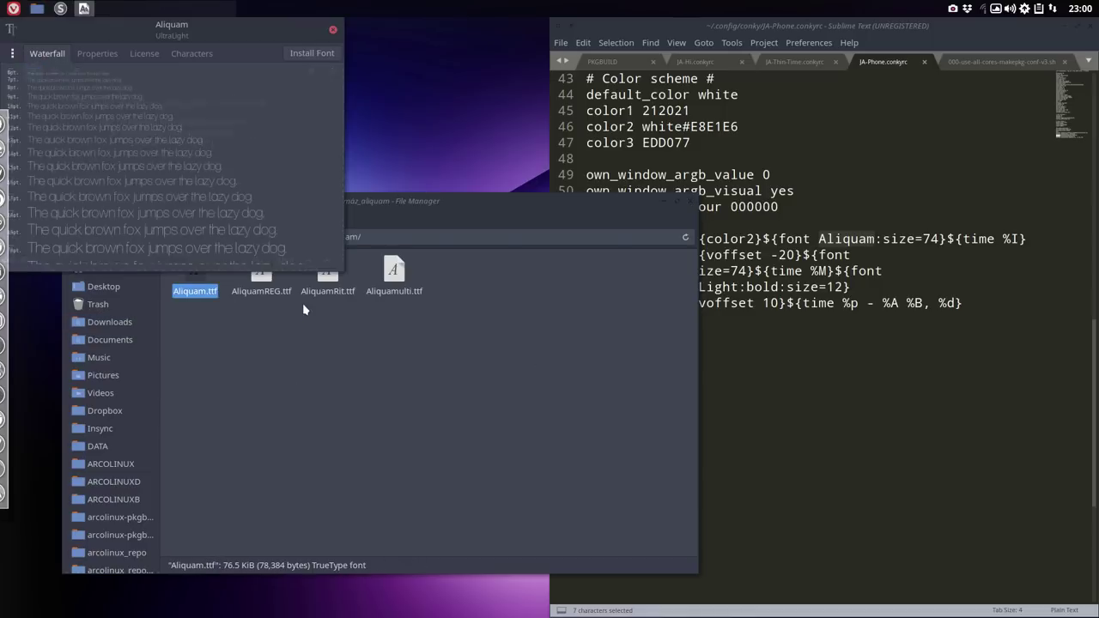
{"action": "left_click", "coordinate": [313, 54]}
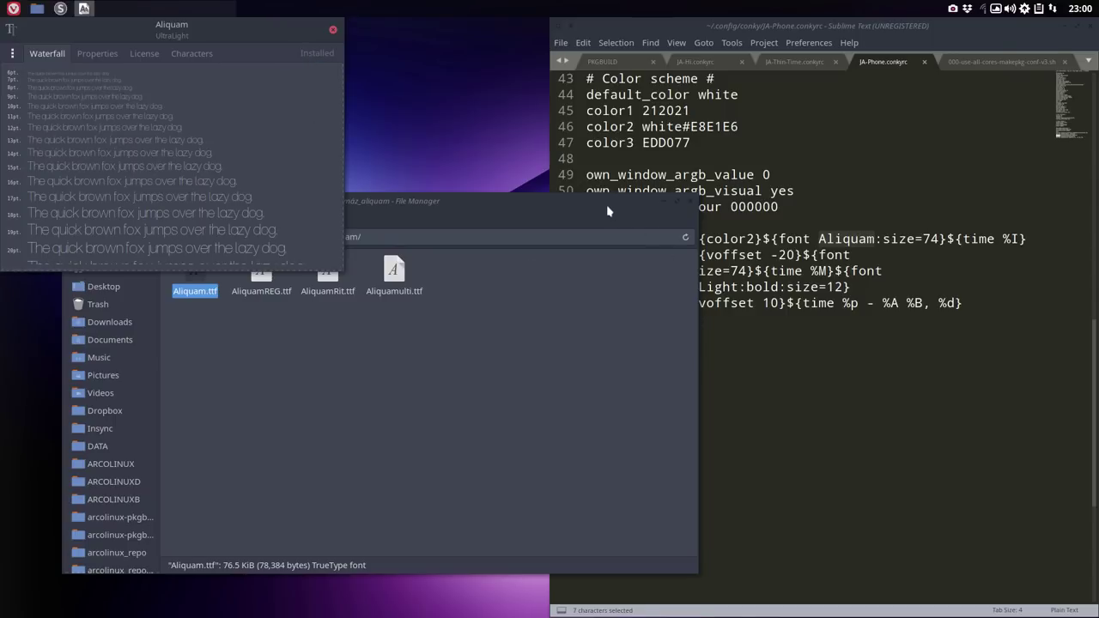
{"action": "left_click_drag", "start_coordinate": [606, 210], "coordinate": [616, 190]}
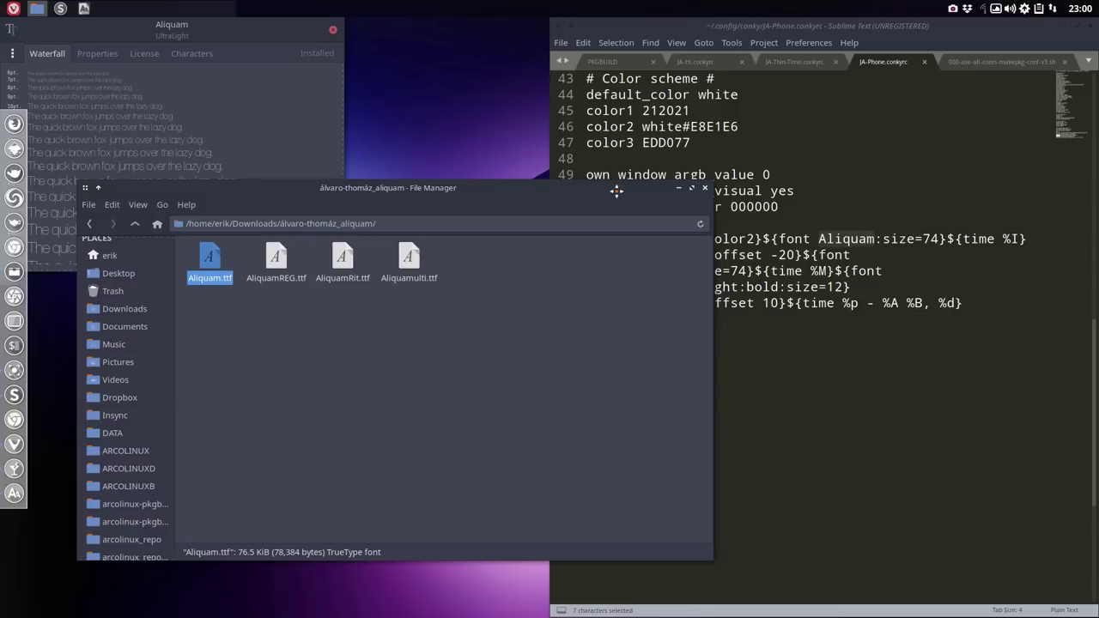
{"action": "left_click_drag", "start_coordinate": [262, 24], "coordinate": [451, 69]}
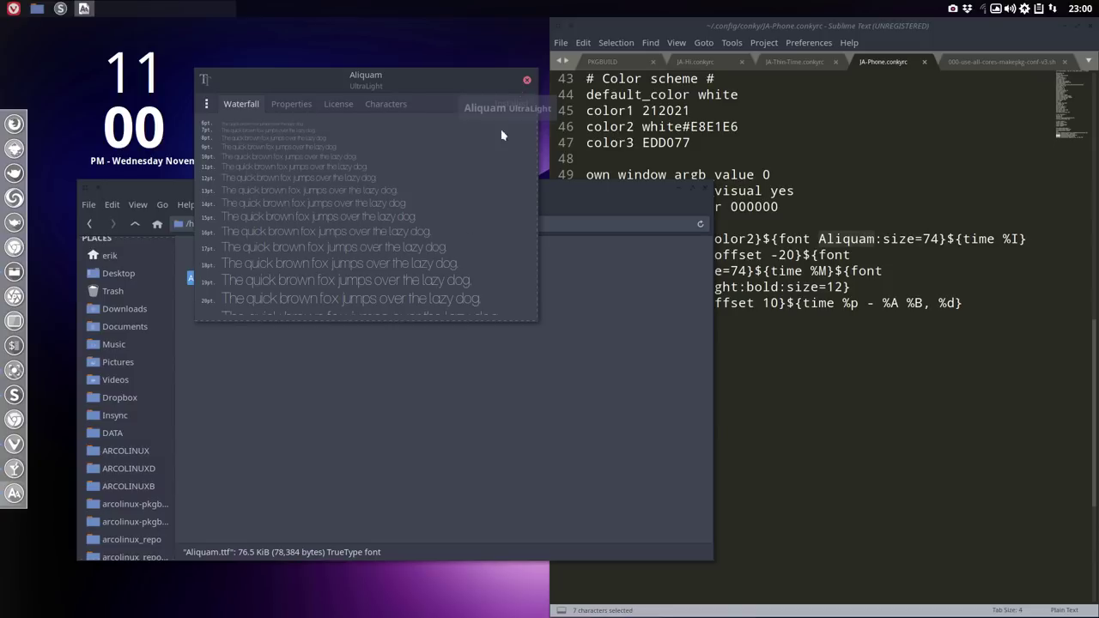
Step: Rerun conky/JA-Phone.conkyrc through Conkyzen and move the file manager below the font preview to uncover the config text
{"action": "right_click", "coordinate": [38, 513]}
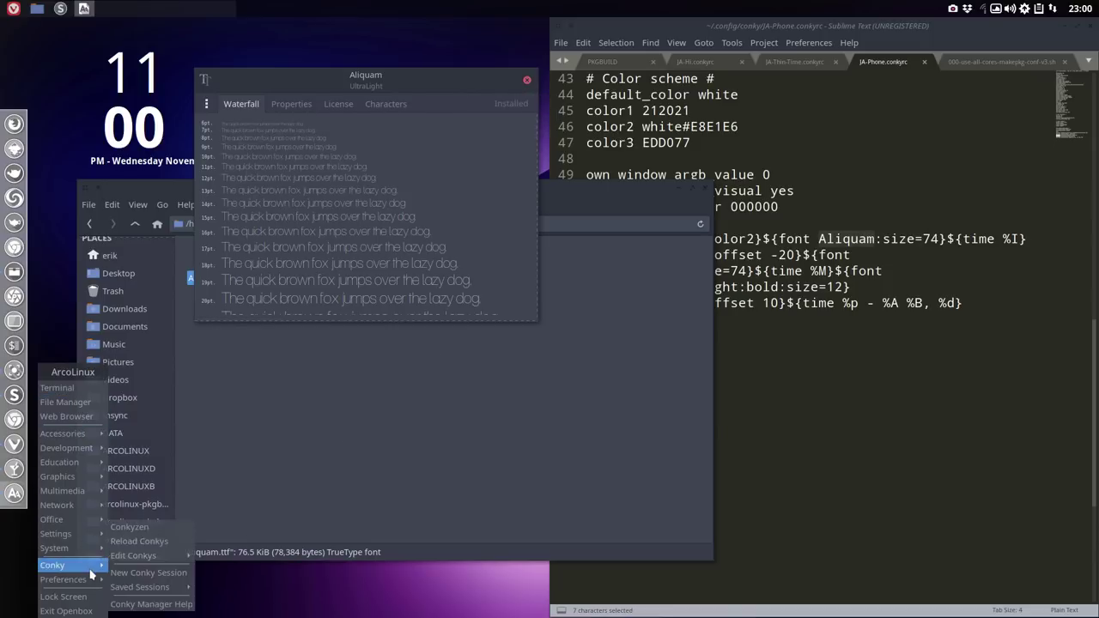
{"action": "mouse_move", "coordinate": [91, 567]}
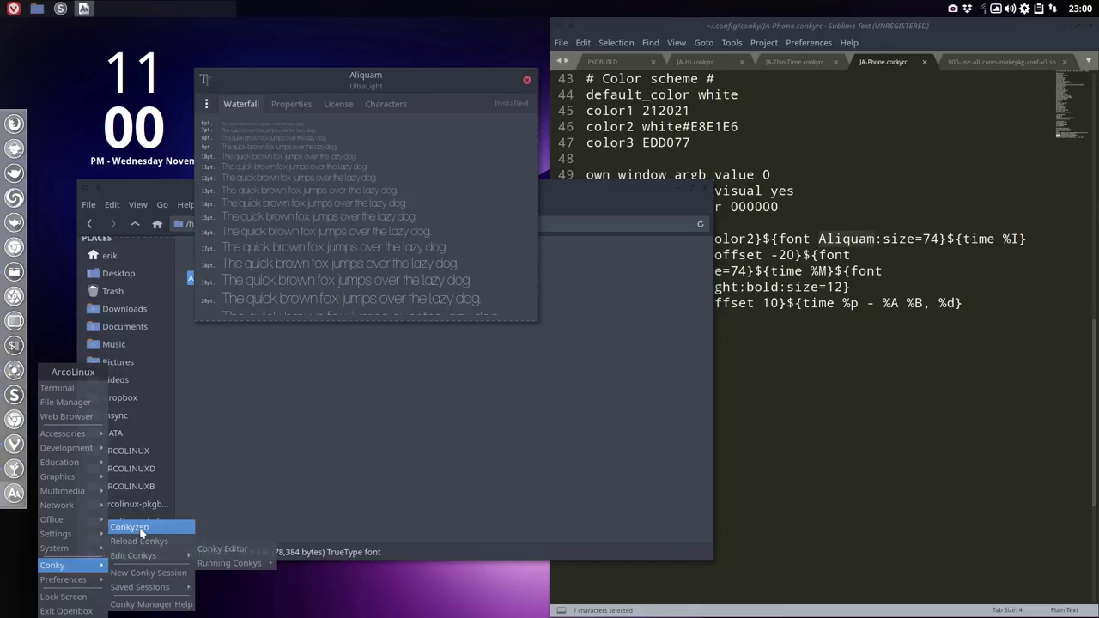
{"action": "left_click", "coordinate": [139, 528]}
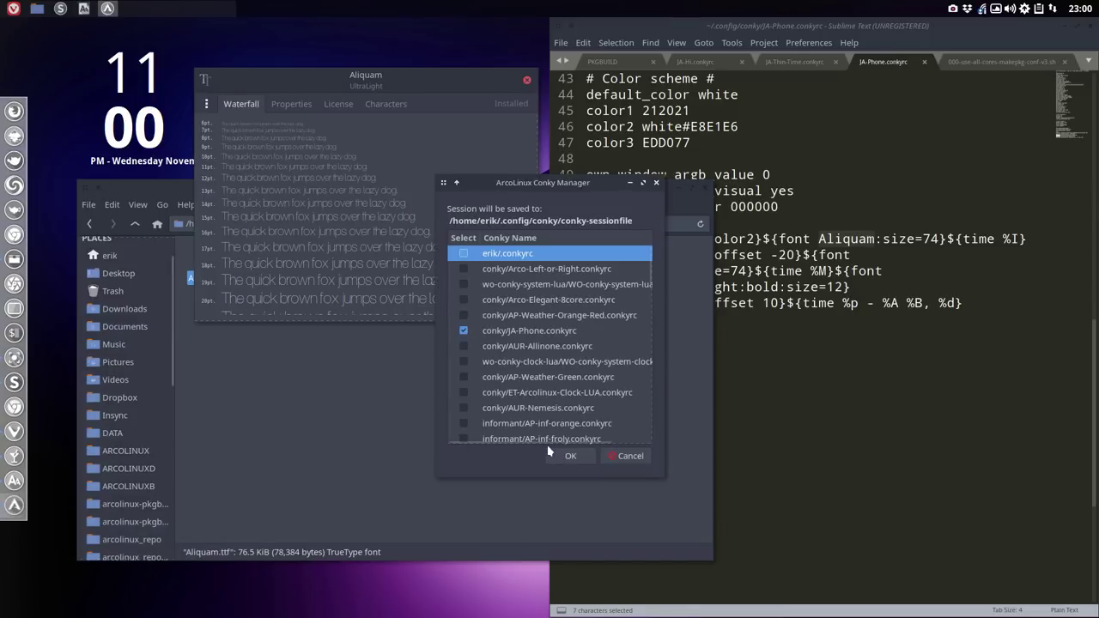
{"action": "left_click", "coordinate": [565, 456]}
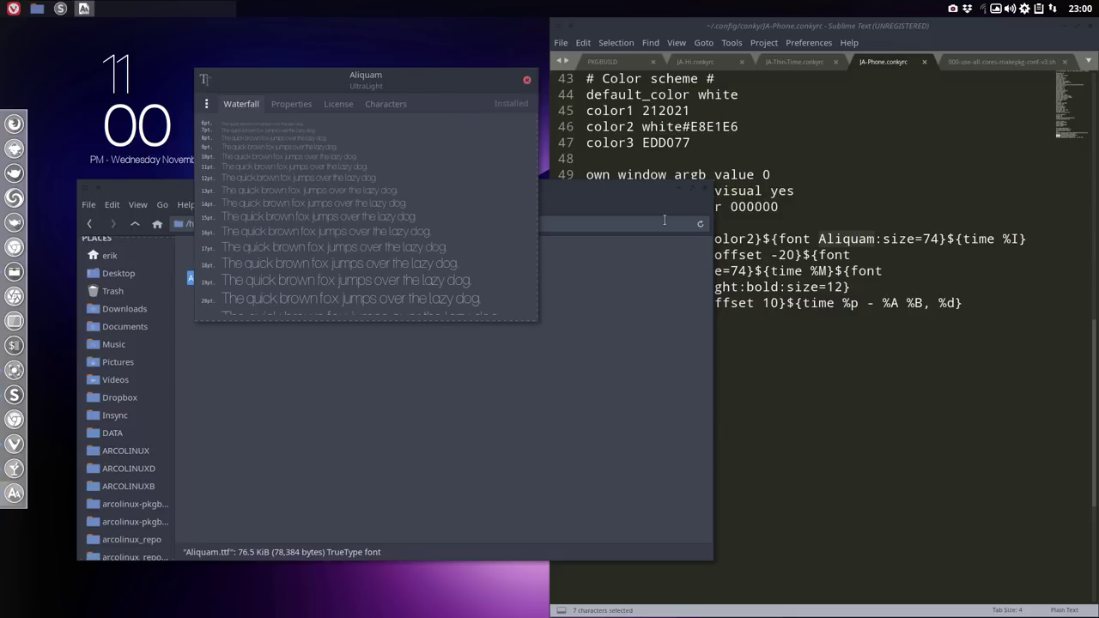
{"action": "left_click_drag", "start_coordinate": [637, 206], "coordinate": [638, 336]}
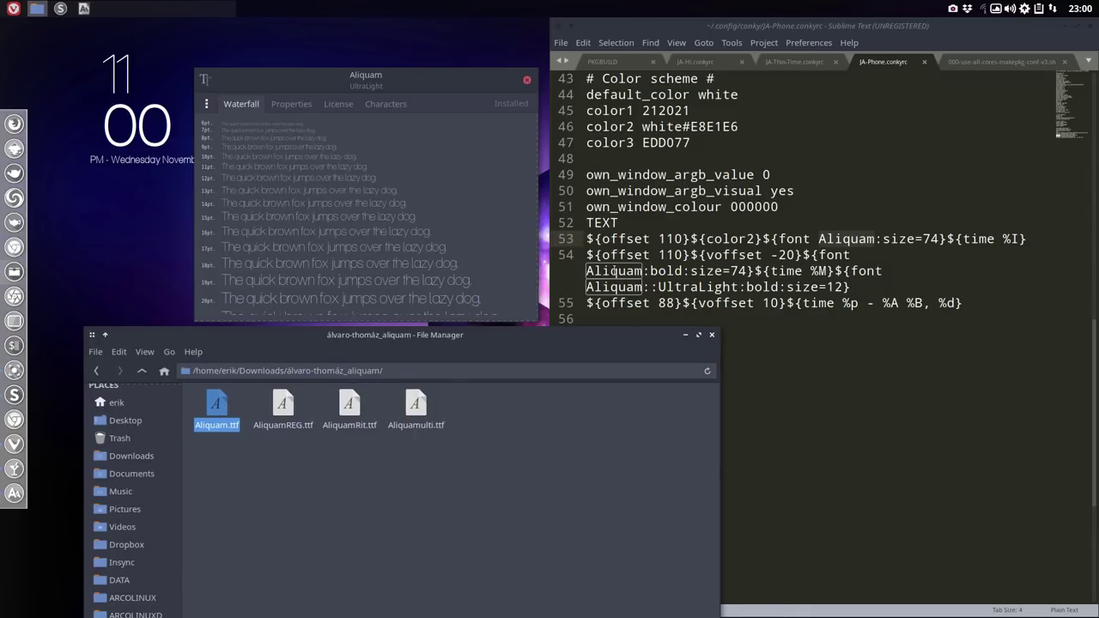
Step: Check the Aliquam font named in line 54 against the font files in the Desktop's JA_PhoneConky folder
{"action": "double_click", "coordinate": [612, 271]}
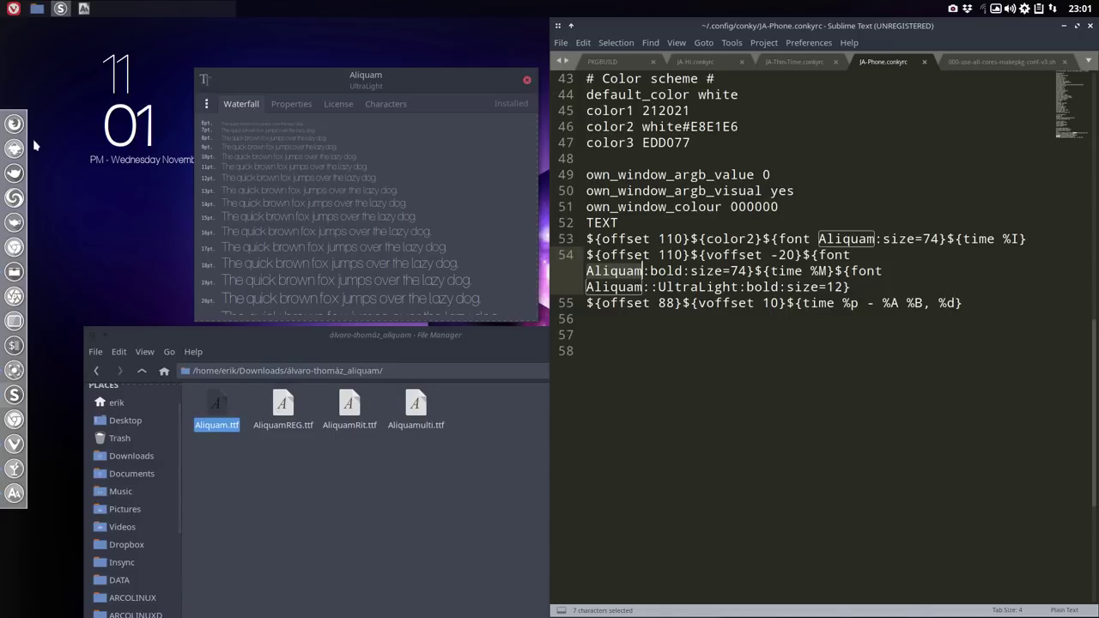
{"action": "left_click", "coordinate": [125, 420]}
{"action": "double_click", "coordinate": [210, 409]}
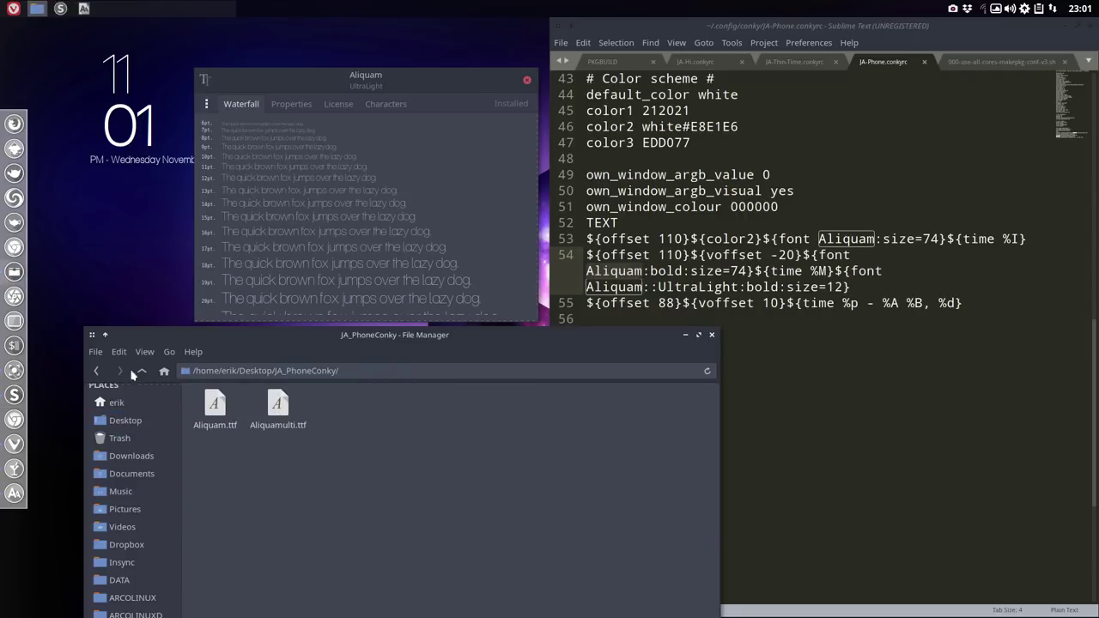
Step: Return to the extracted Aliquam font folder in Downloads and install Aliquamulti.ttf
{"action": "left_click", "coordinate": [96, 371]}
{"action": "left_click", "coordinate": [96, 371]}
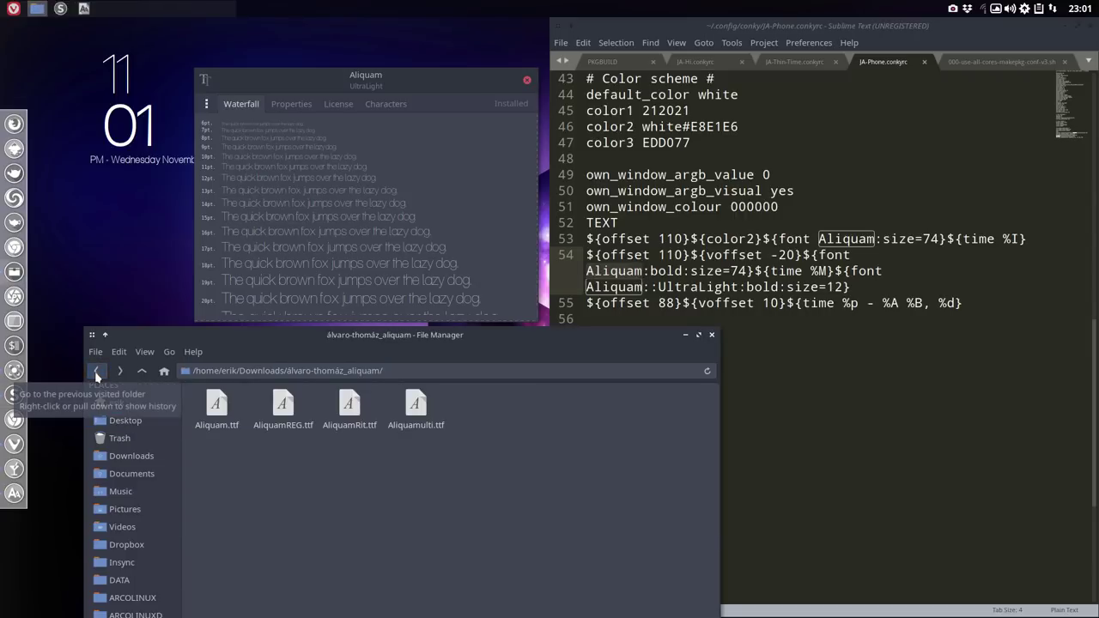
{"action": "double_click", "coordinate": [417, 411]}
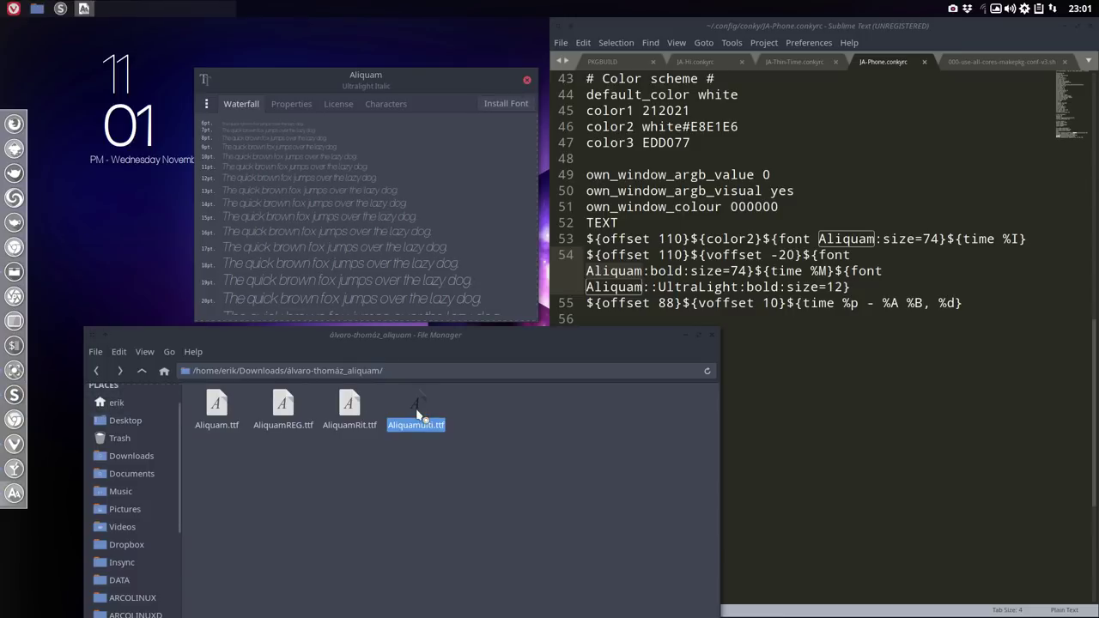
{"action": "left_click", "coordinate": [502, 103]}
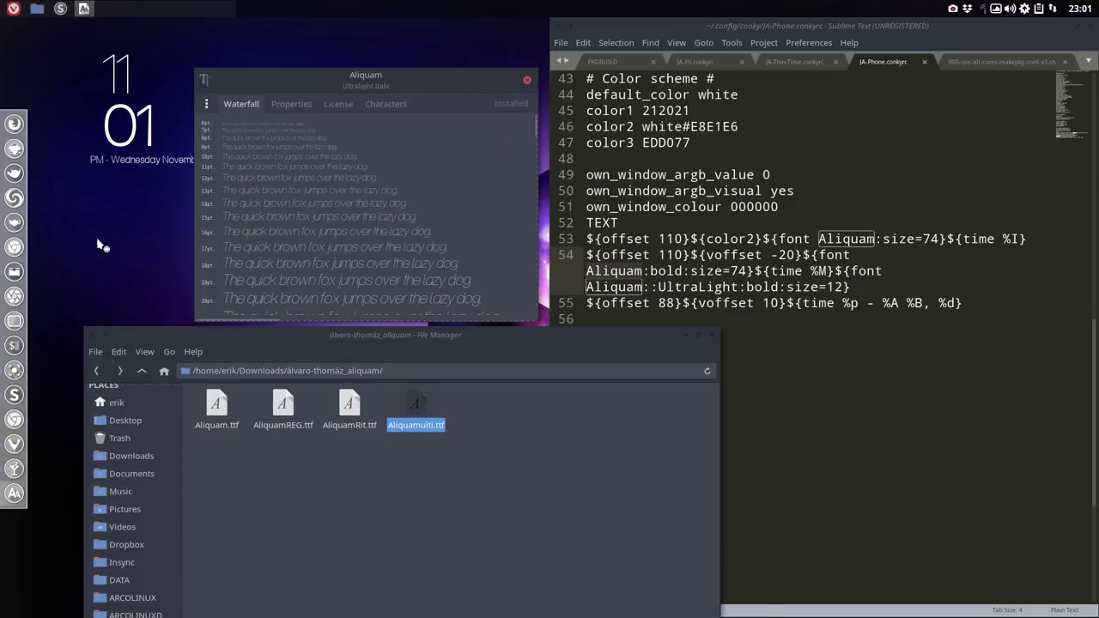
Step: Reload the conkys from the desktop's Conky menu, killing the running ones first, and close the font preview
{"action": "right_click", "coordinate": [95, 113]}
{"action": "mouse_move", "coordinate": [135, 316]}
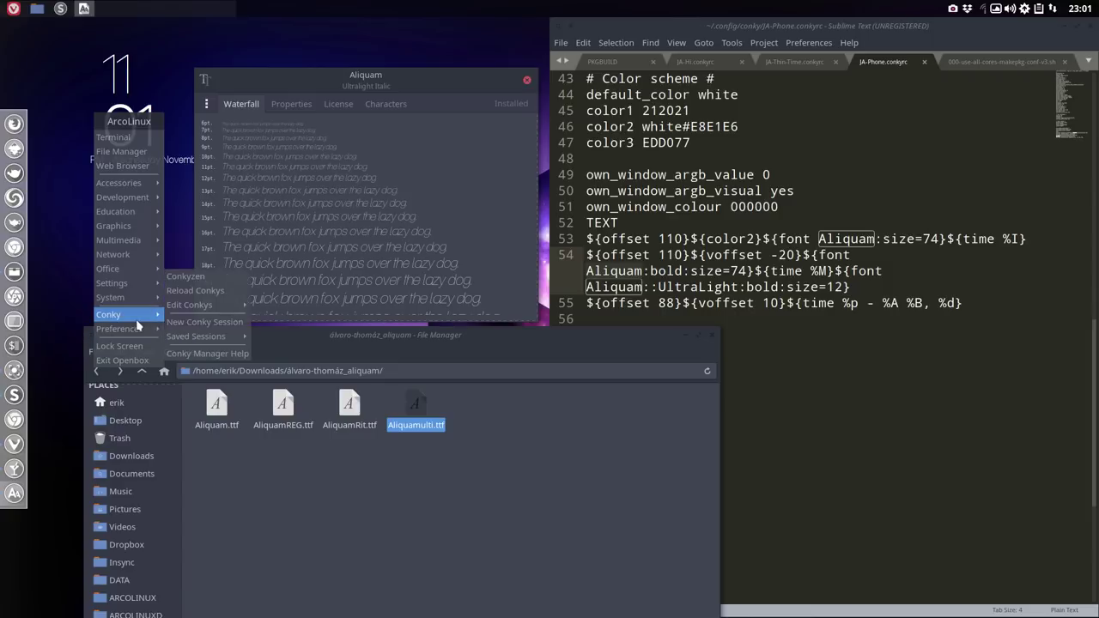
{"action": "left_click", "coordinate": [204, 292]}
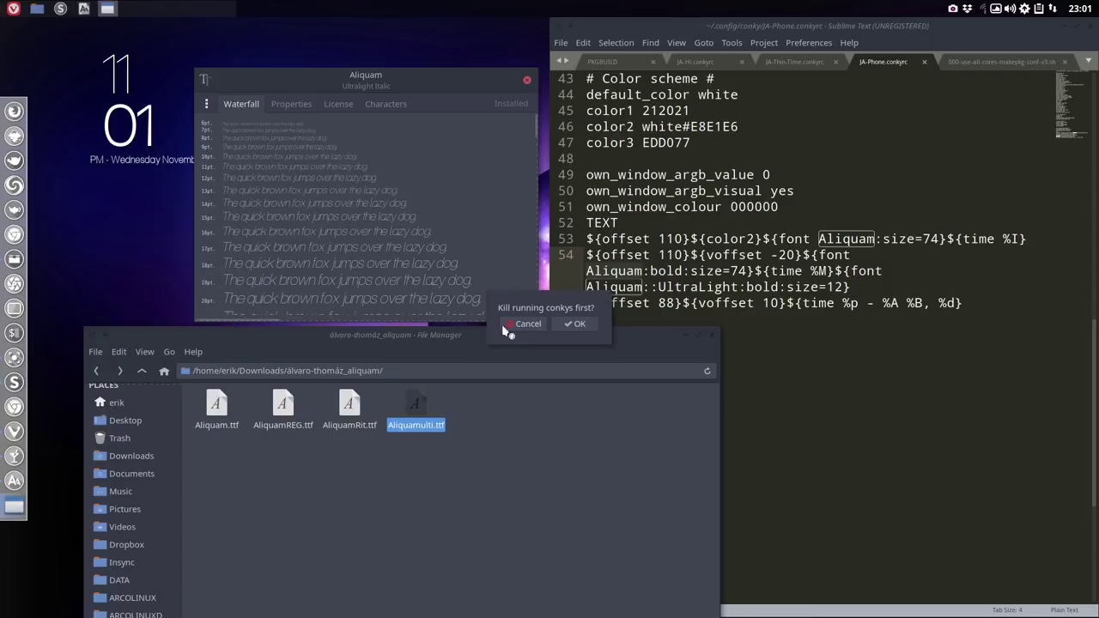
{"action": "left_click", "coordinate": [573, 323]}
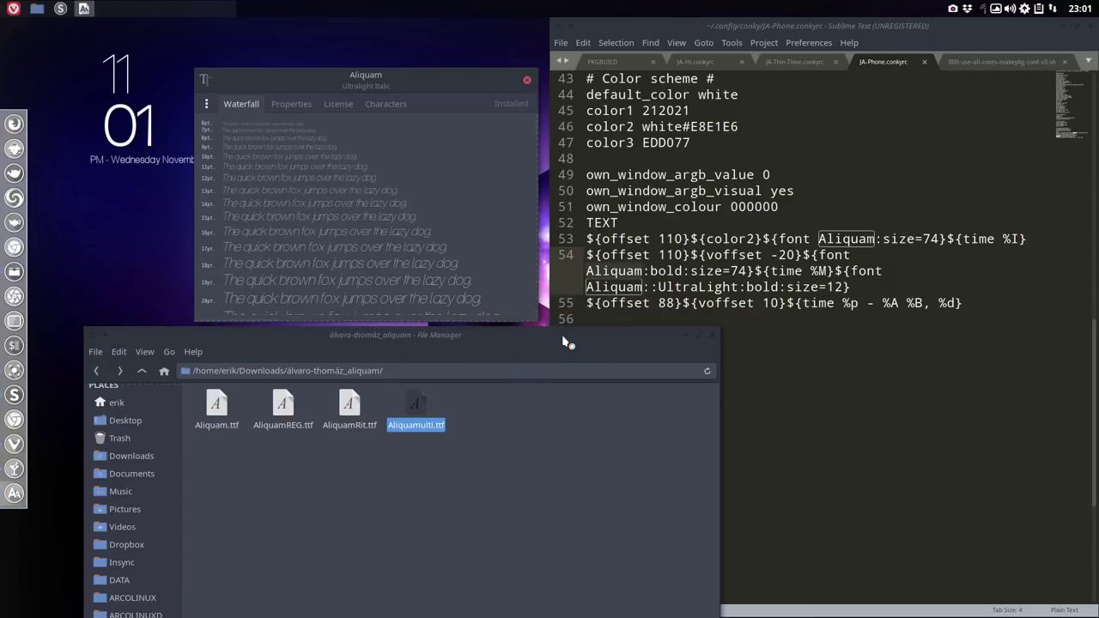
{"action": "left_click_drag", "start_coordinate": [359, 82], "coordinate": [391, 60]}
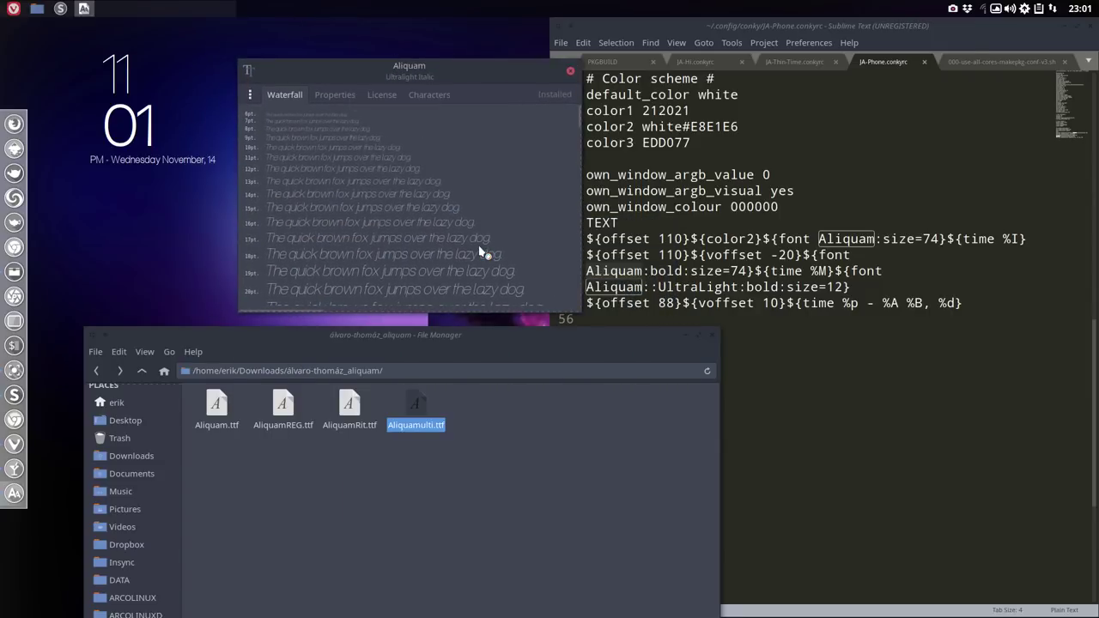
{"action": "left_click", "coordinate": [571, 73]}
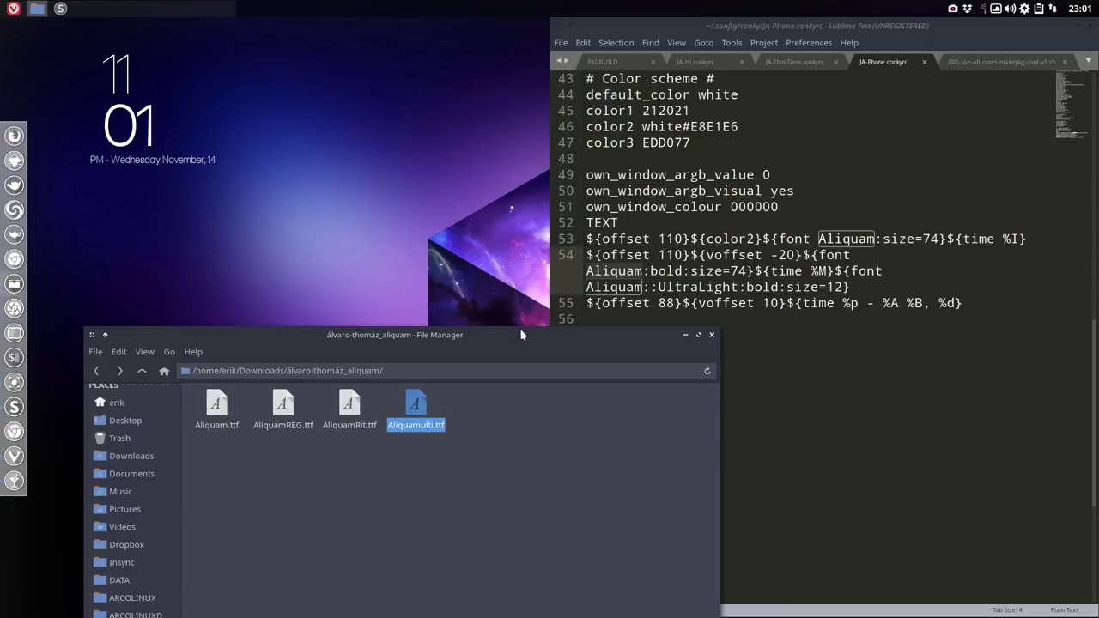
Step: Close the file manager and widen the Sublime Text window toward the running conky to review the font lines
{"action": "left_click_drag", "start_coordinate": [521, 335], "coordinate": [782, 211]}
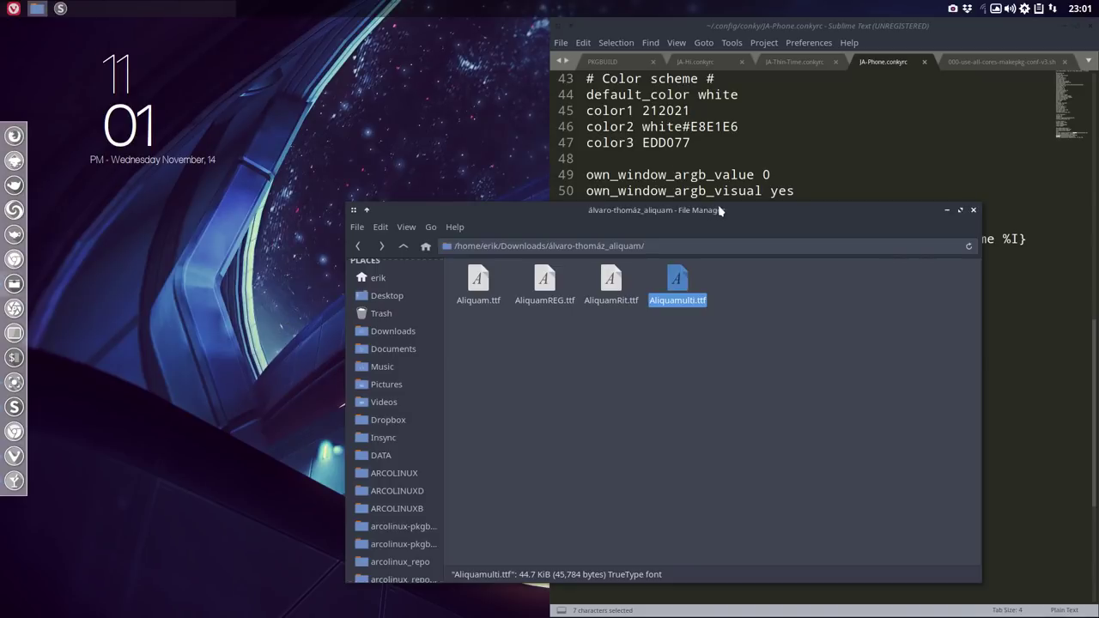
{"action": "key", "text": "alt+F4"}
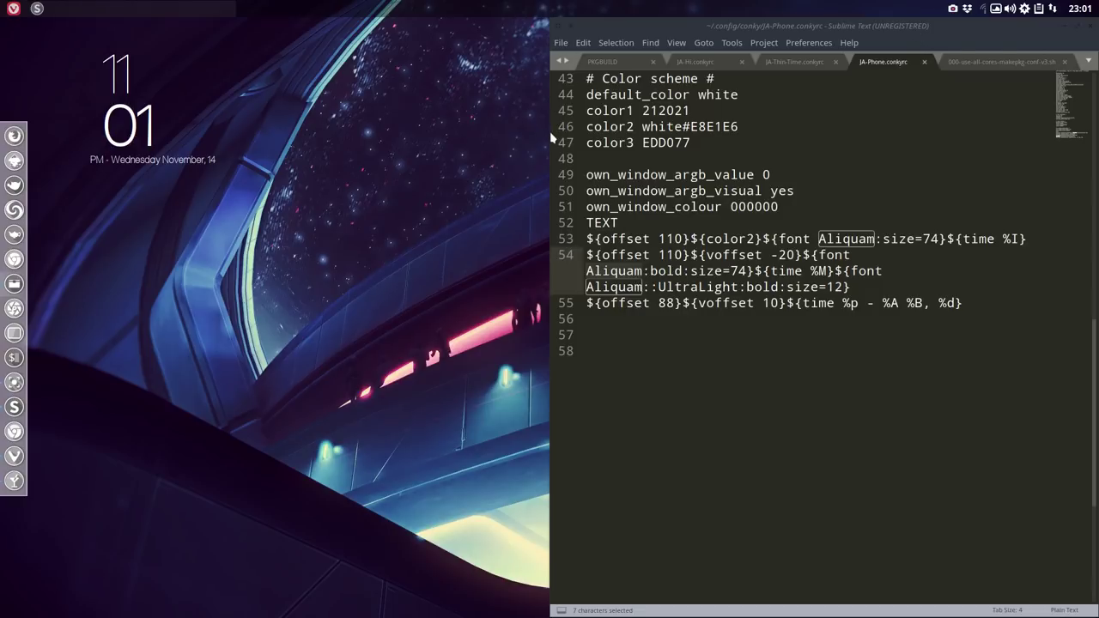
{"action": "left_click_drag", "start_coordinate": [552, 132], "coordinate": [249, 137]}
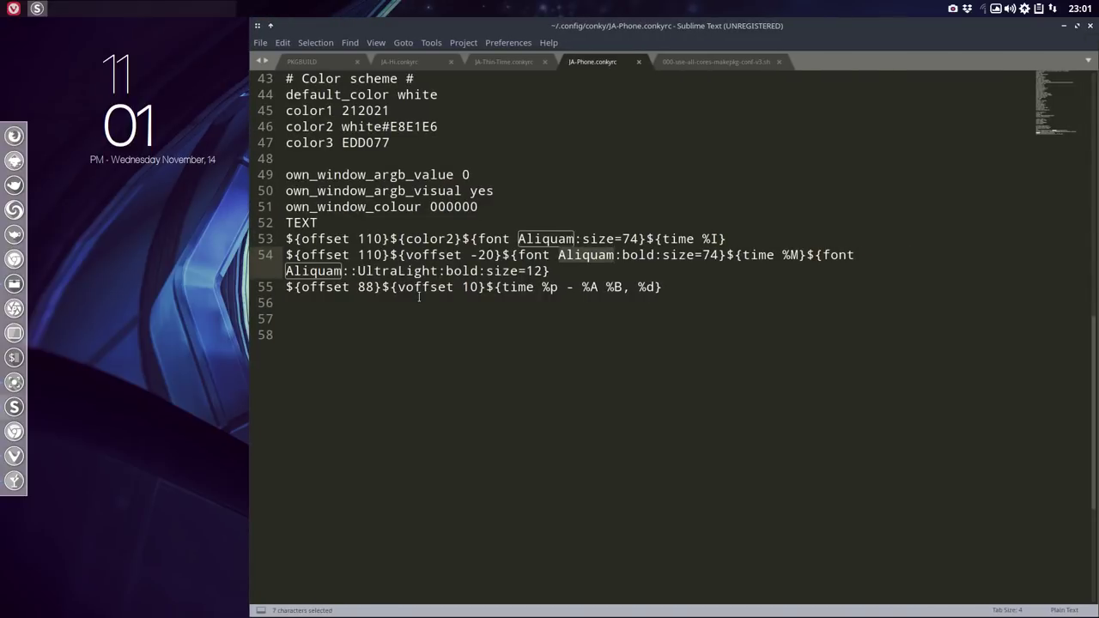
{"action": "left_click", "coordinate": [626, 238]}
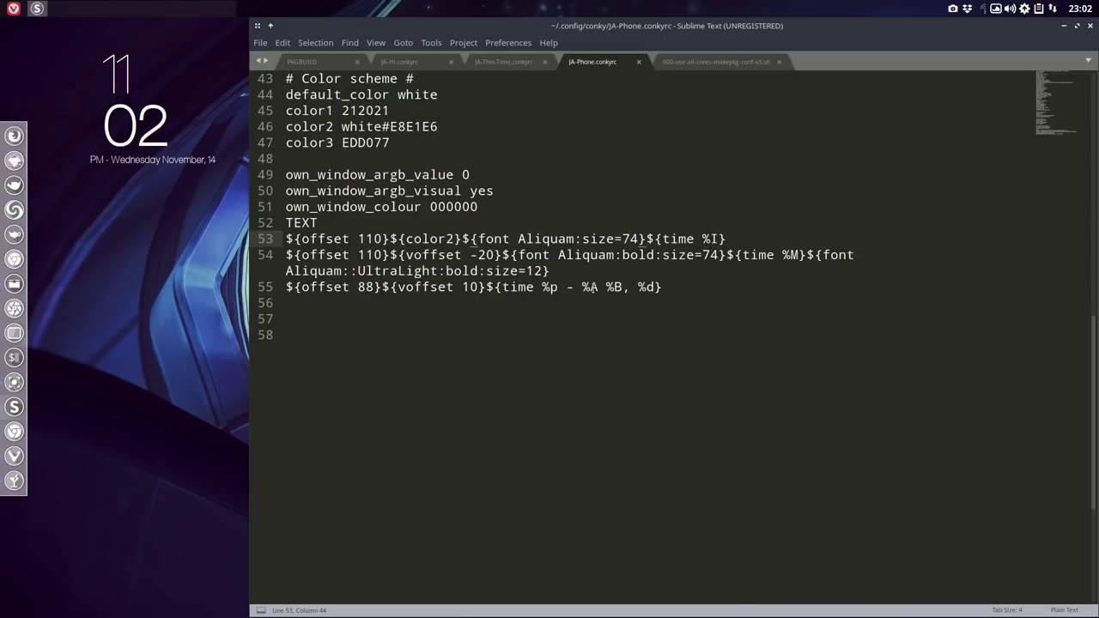
Step: Examine the time codes for AM/PM, weekday, month and day in line 55 of JA-Phone.conkyrc
{"action": "left_click_drag", "start_coordinate": [589, 289], "coordinate": [598, 289]}
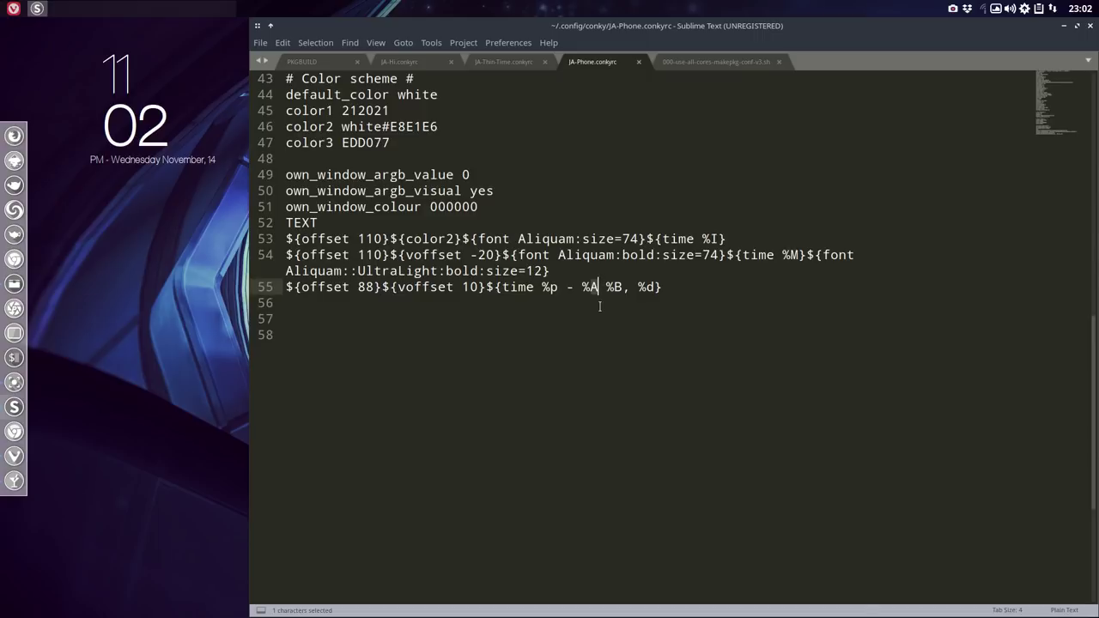
{"action": "left_click", "coordinate": [526, 289]}
{"action": "left_click", "coordinate": [549, 288]}
{"action": "key", "text": "Right"}
{"action": "key", "text": "Right"}
{"action": "key", "text": "Right"}
{"action": "key", "text": "Right"}
{"action": "key", "text": "Right"}
{"action": "key", "text": "Right"}
{"action": "key", "text": "Right"}
{"action": "key", "text": "Right"}
{"action": "key", "text": "Right"}
{"action": "key", "text": "Right"}
Step: Try the minutes' bold Aliquam font in line 54 at size 50, saving that, and reduce it to 40
{"action": "double_click", "coordinate": [709, 255]}
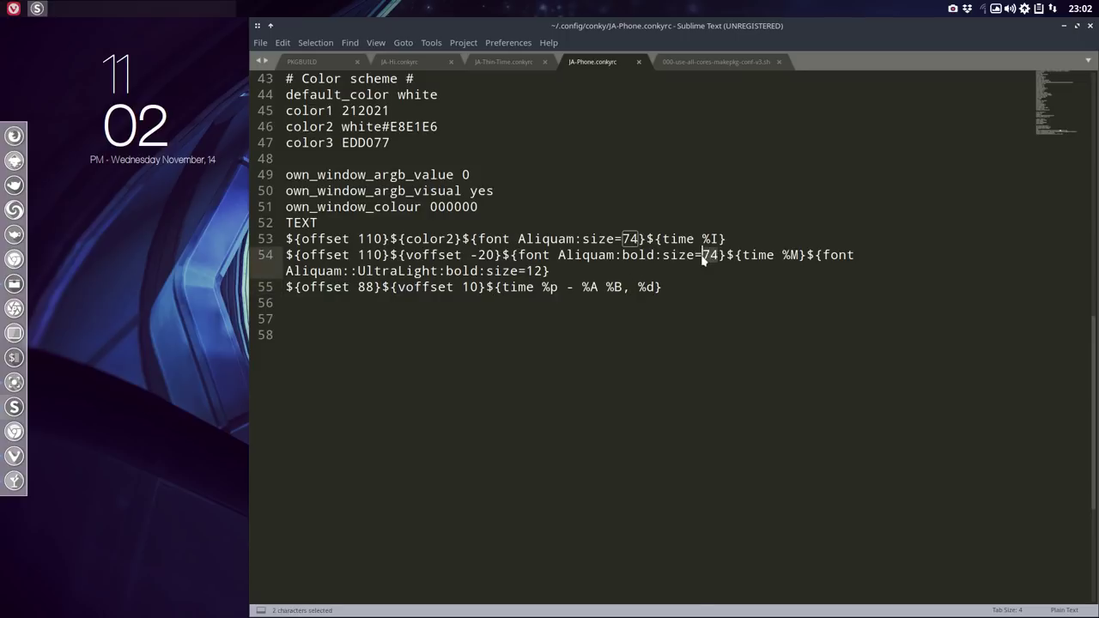
{"action": "type", "text": "50"}
{"action": "key", "text": "ctrl+s"}
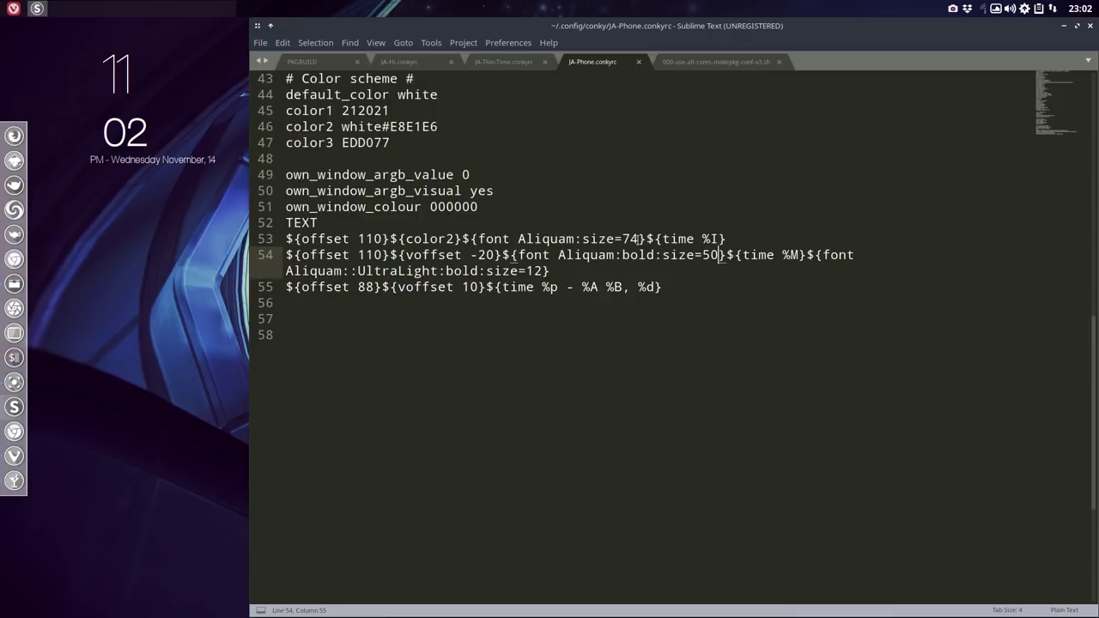
{"action": "key", "text": "Left"}
{"action": "key", "text": "BackSpace"}
{"action": "type", "text": "4"}
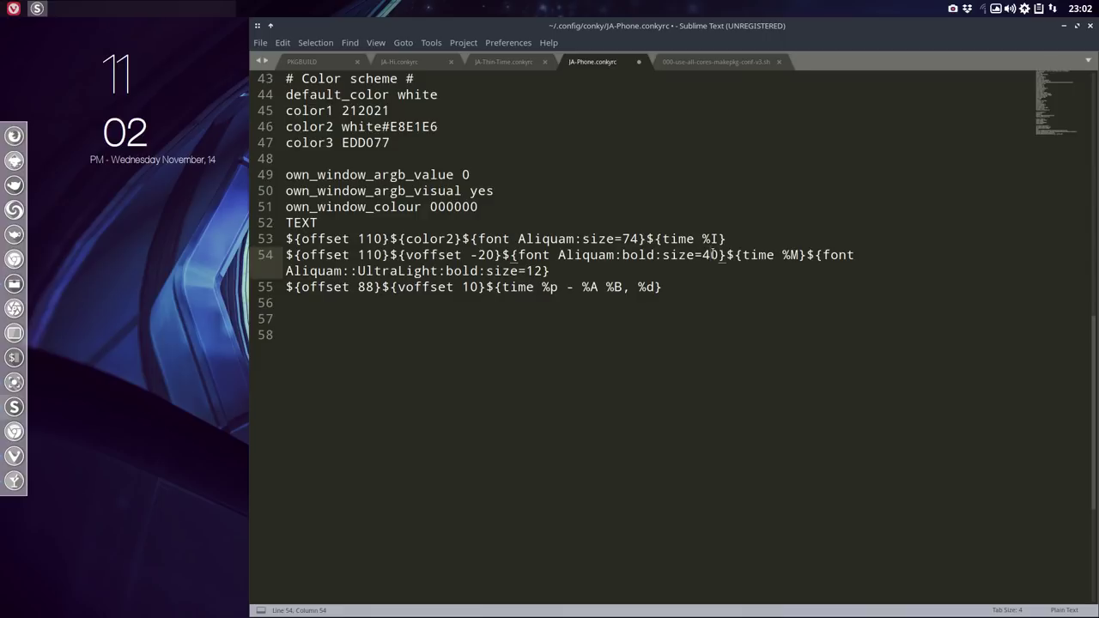
Step: Set the hour's Aliquam font size in line 53 to 104 and save the file
{"action": "left_click", "coordinate": [631, 238]}
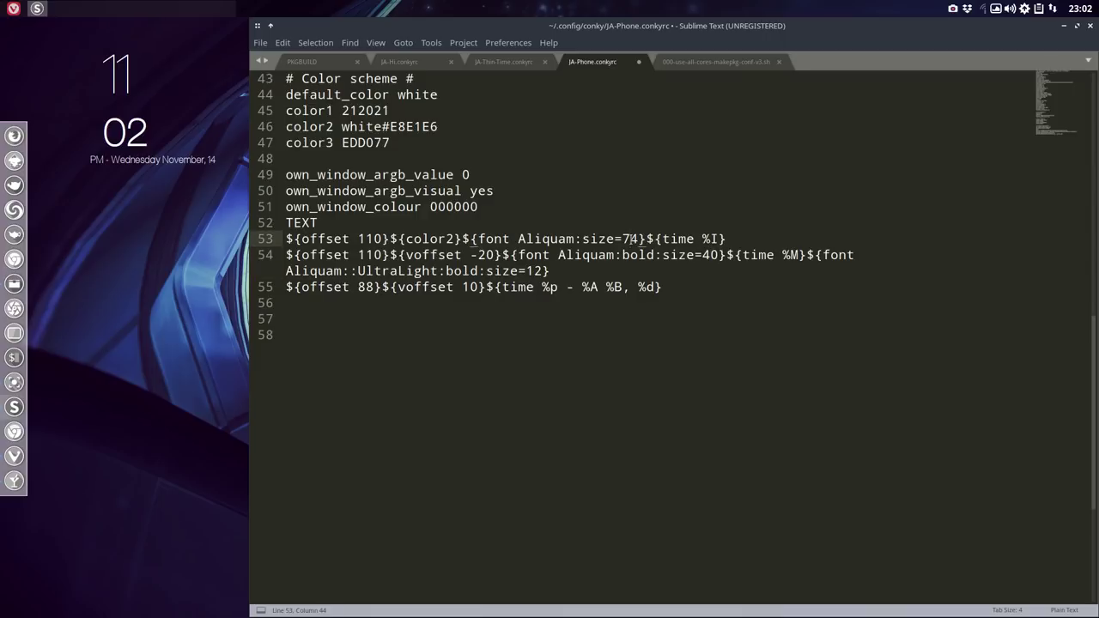
{"action": "key", "text": "BackSpace"}
{"action": "type", "text": "10"}
{"action": "key", "text": "ctrl+s"}
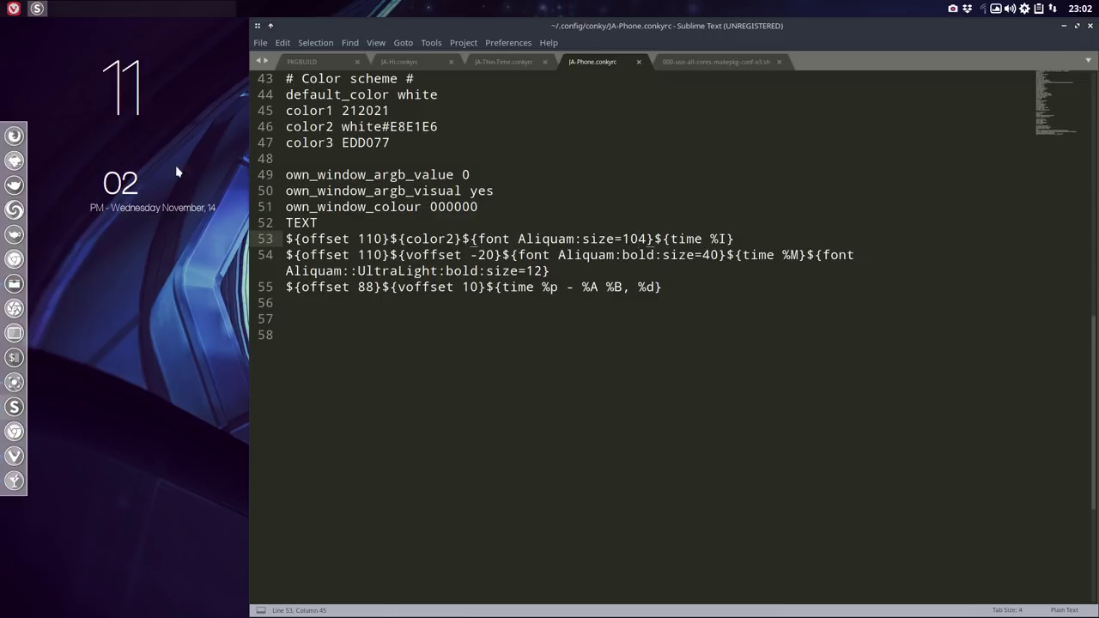
Step: Set the hour's horizontal offset in line 53 to 80 and save the file
{"action": "left_click_drag", "start_coordinate": [389, 238], "coordinate": [286, 239]}
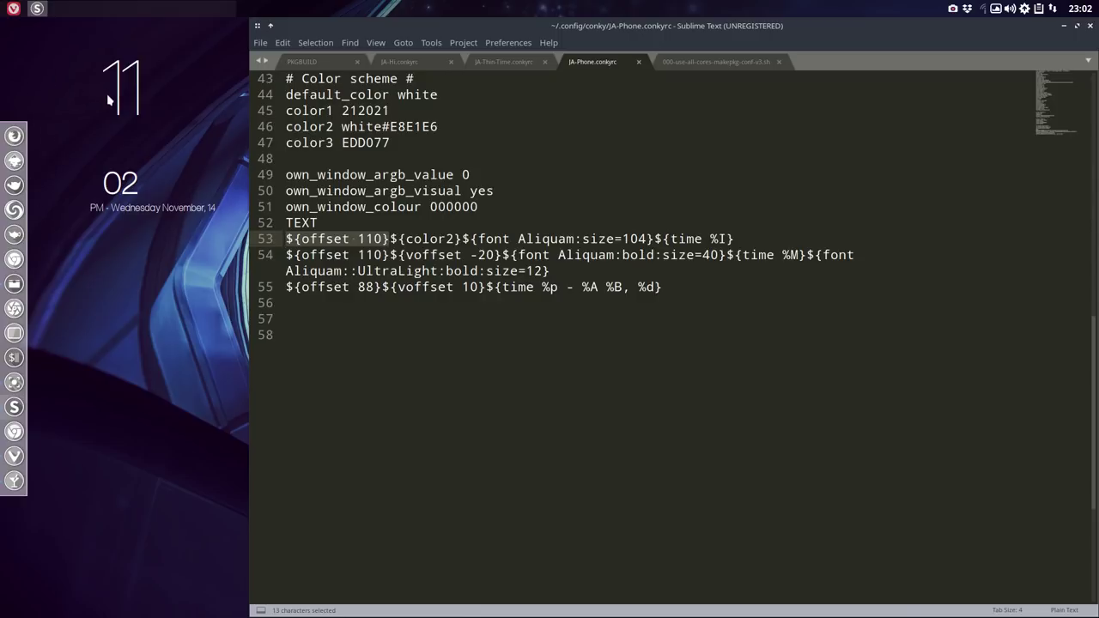
{"action": "left_click", "coordinate": [374, 240]}
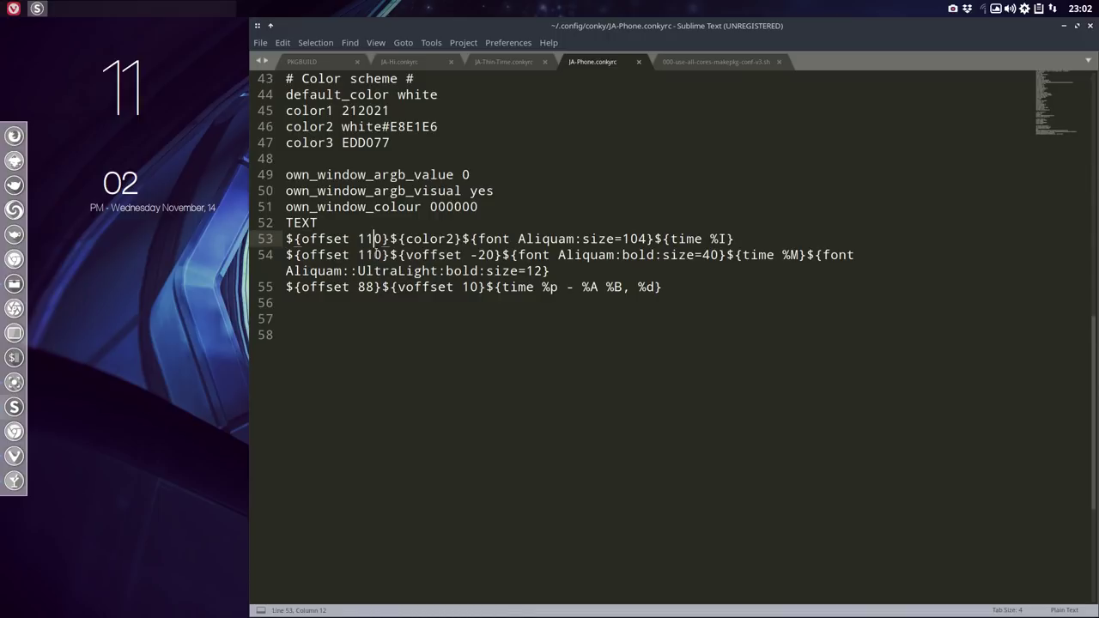
{"action": "key", "text": "BackSpace"}
{"action": "key", "text": "BackSpace"}
{"action": "type", "text": "80"}
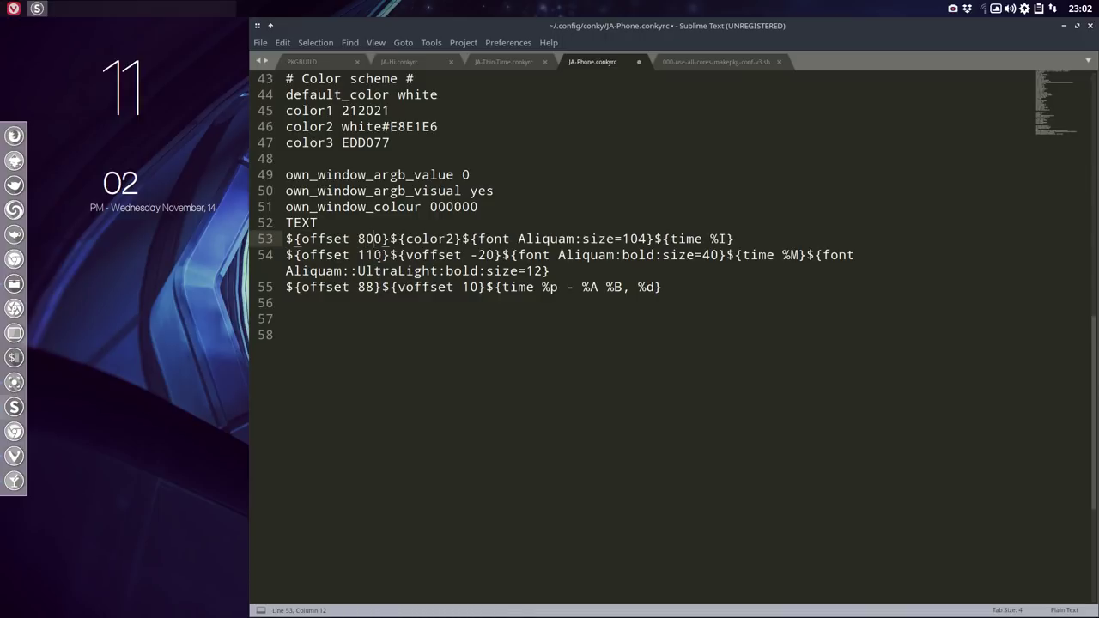
{"action": "key", "text": "Delete"}
{"action": "key", "text": "ctrl+s"}
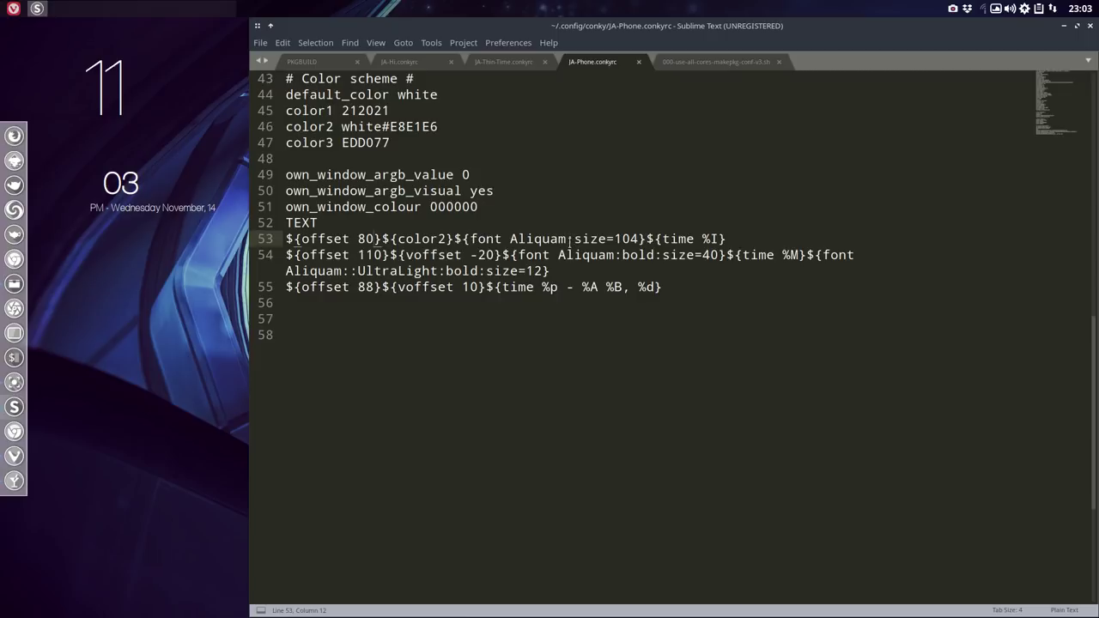
Step: Try vertical offsets of -80 and -100 for the minutes in line 54, saving after each change
{"action": "left_click", "coordinate": [486, 255]}
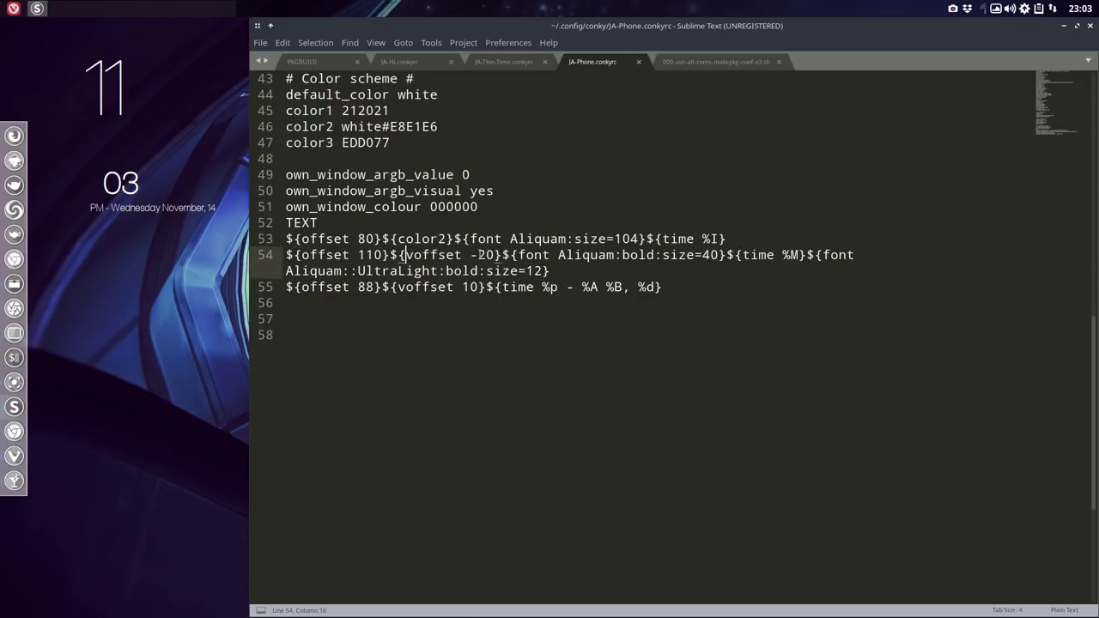
{"action": "left_click", "coordinate": [486, 255]}
{"action": "key", "text": "BackSpace"}
{"action": "type", "text": "8"}
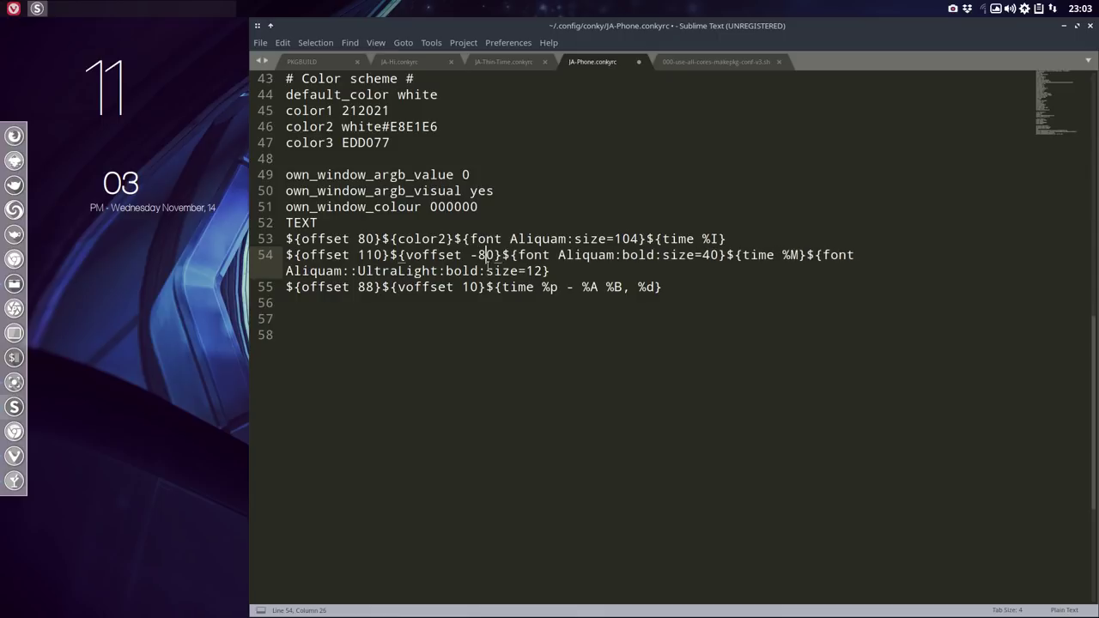
{"action": "key", "text": "ctrl+s"}
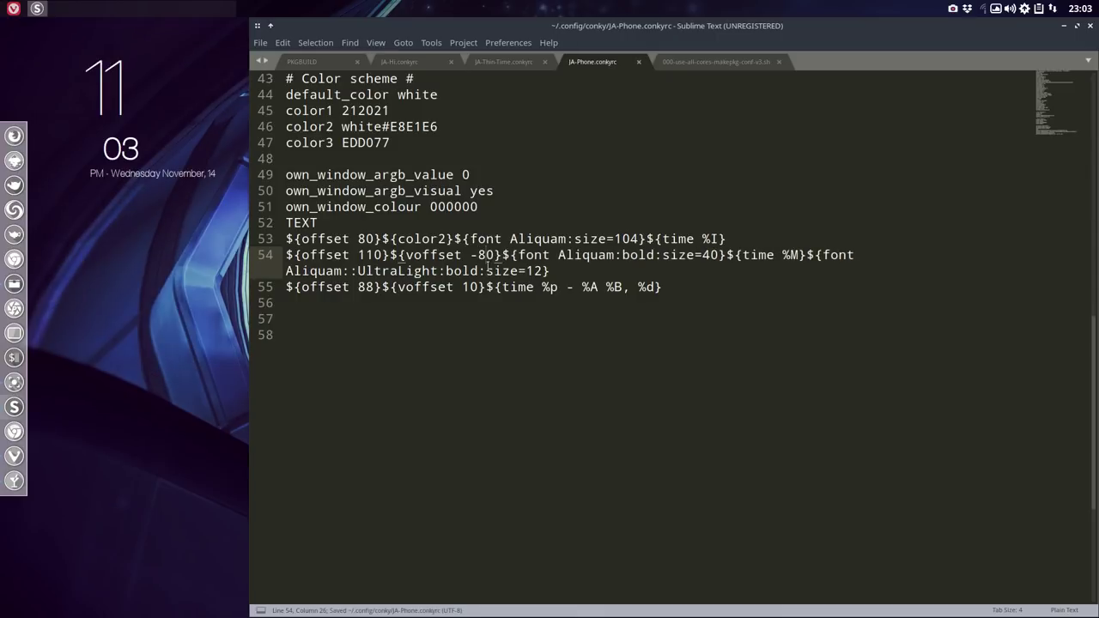
{"action": "key", "text": "BackSpace"}
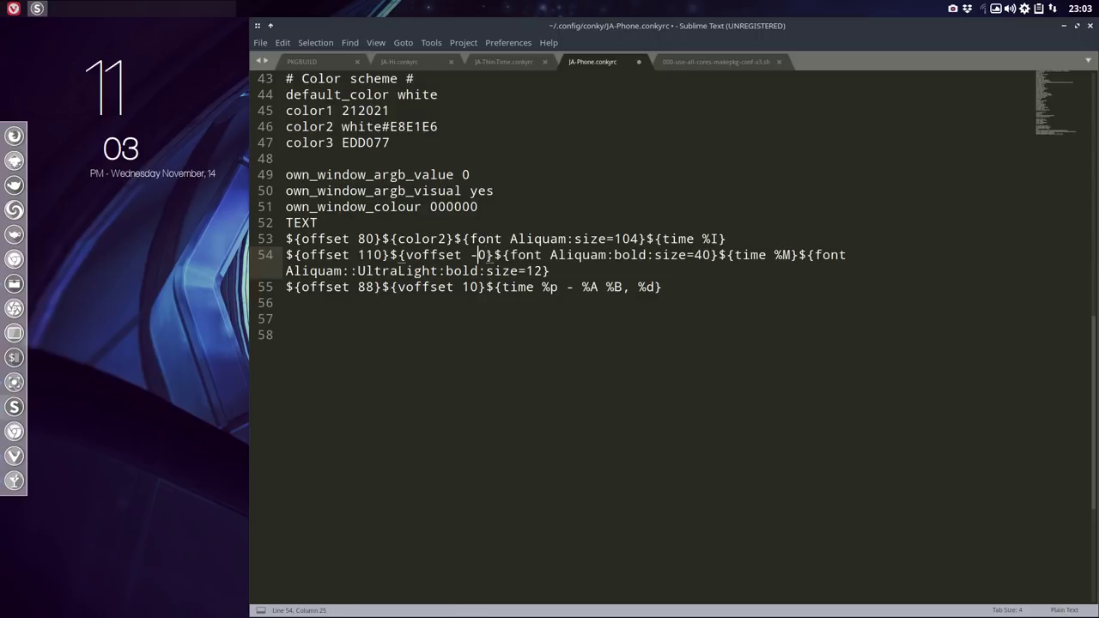
{"action": "type", "text": "10"}
{"action": "key", "text": "ctrl+s"}
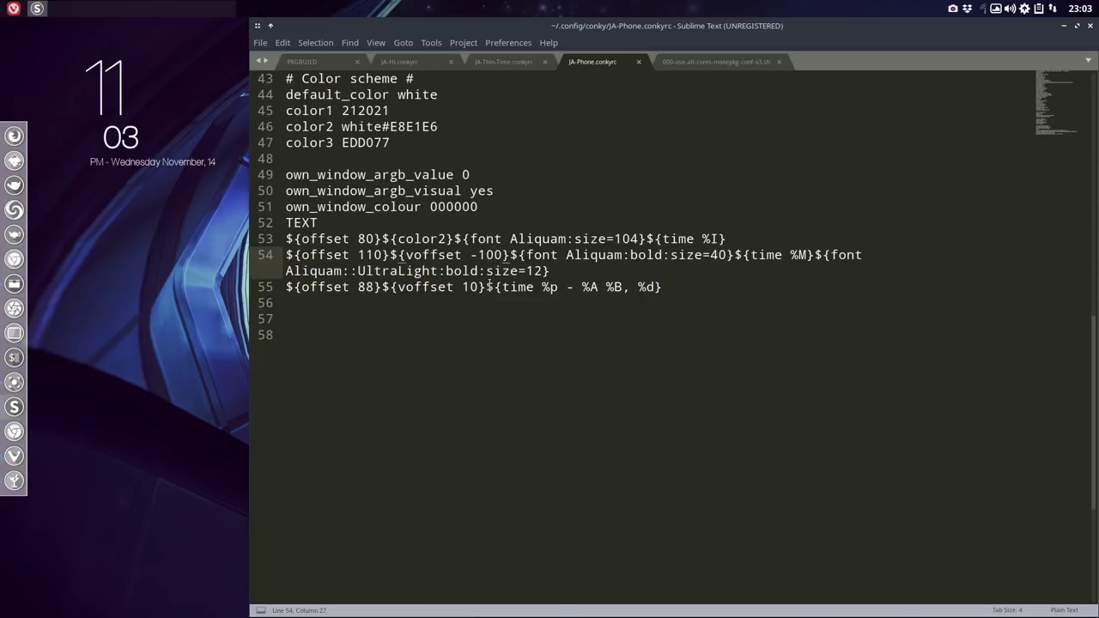
Step: Set the minutes' horizontal offset in line 54 to 130 and save the file
{"action": "left_click", "coordinate": [373, 257]}
{"action": "key", "text": "BackSpace"}
{"action": "type", "text": "3"}
{"action": "key", "text": "ctrl+s"}
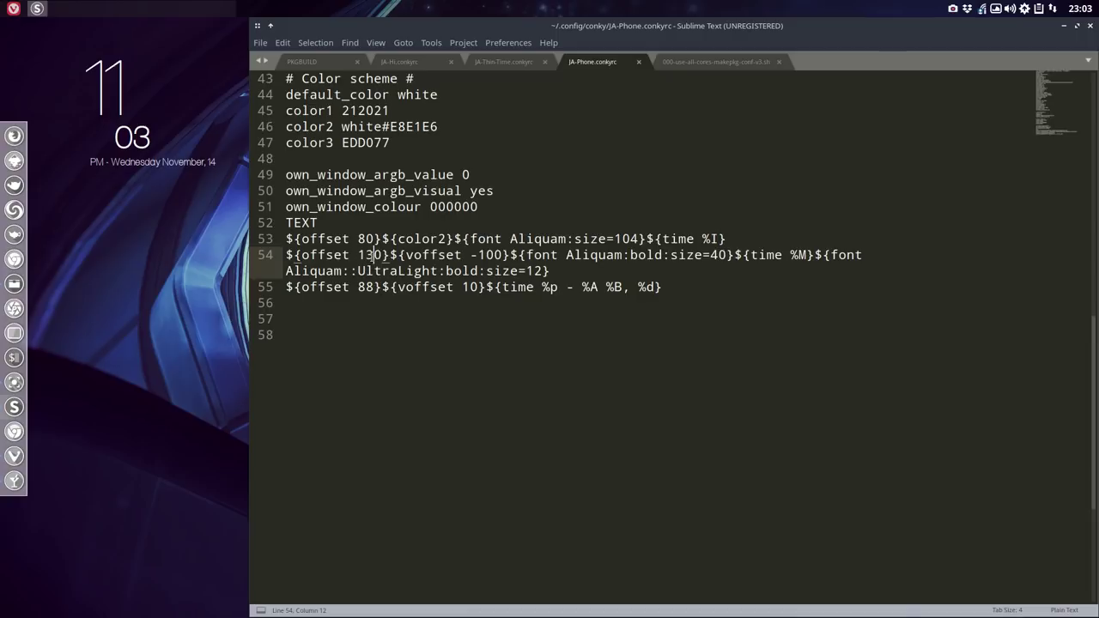
Step: Try the minutes' horizontal offset at 80 and 90, and return it to 130, saving after each change
{"action": "key", "text": "BackSpace"}
{"action": "key", "text": "BackSpace"}
{"action": "type", "text": "8"}
{"action": "key", "text": "ctrl+s"}
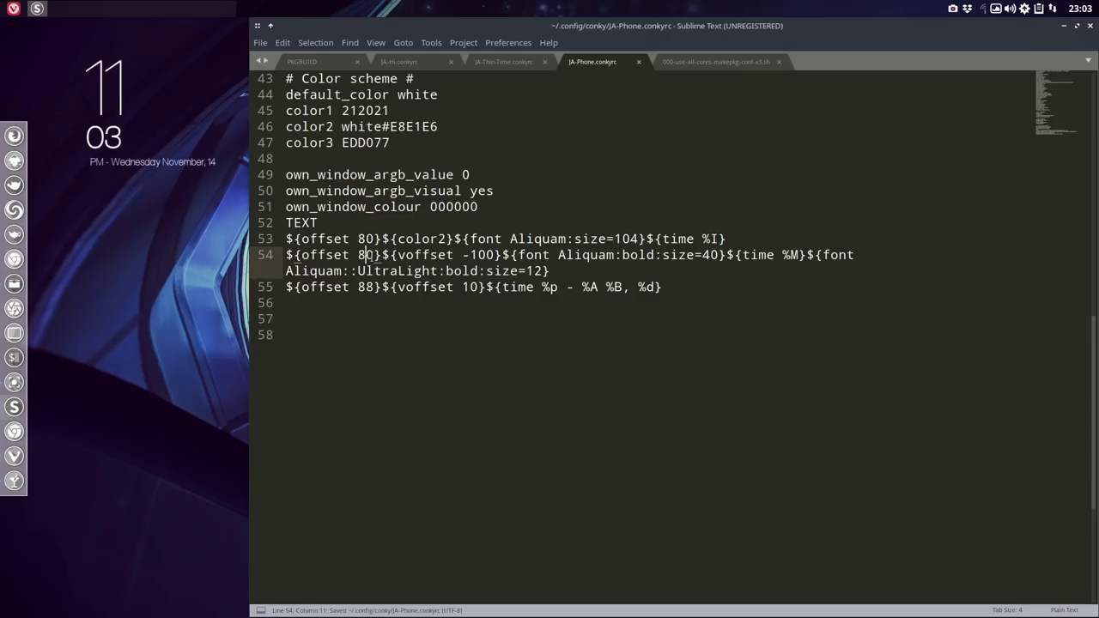
{"action": "key", "text": "BackSpace"}
{"action": "type", "text": "9"}
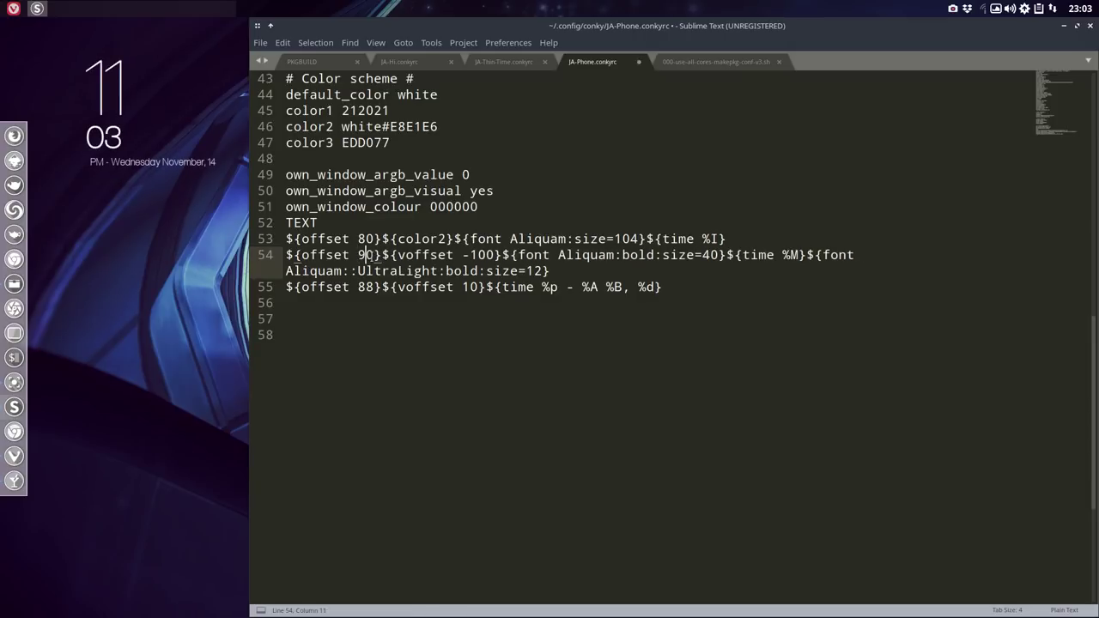
{"action": "key", "text": "ctrl+s"}
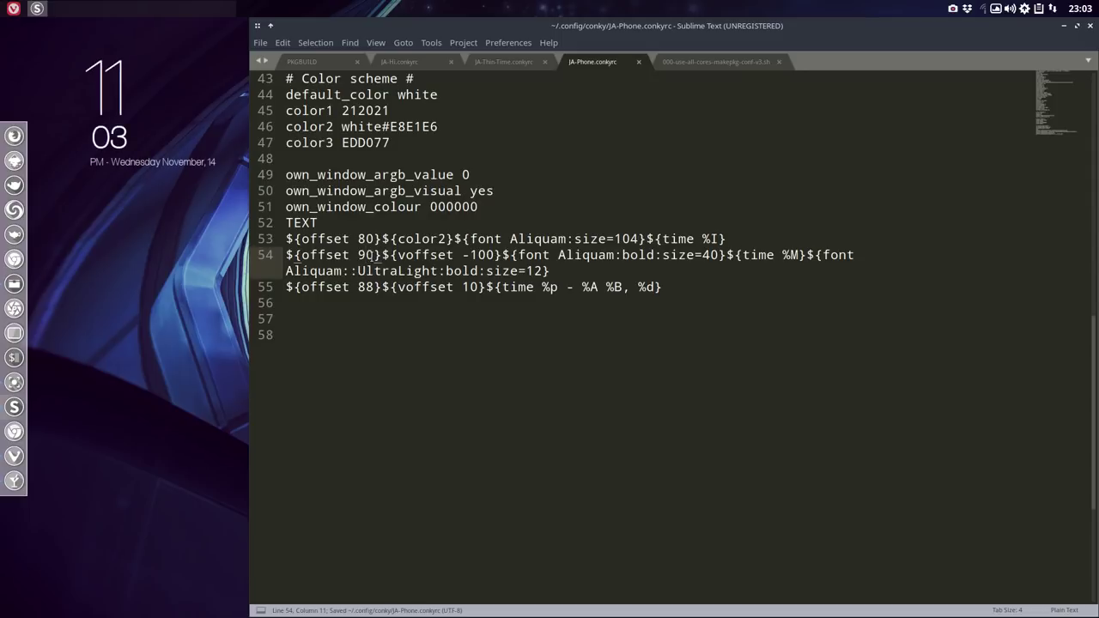
{"action": "key", "text": "BackSpace"}
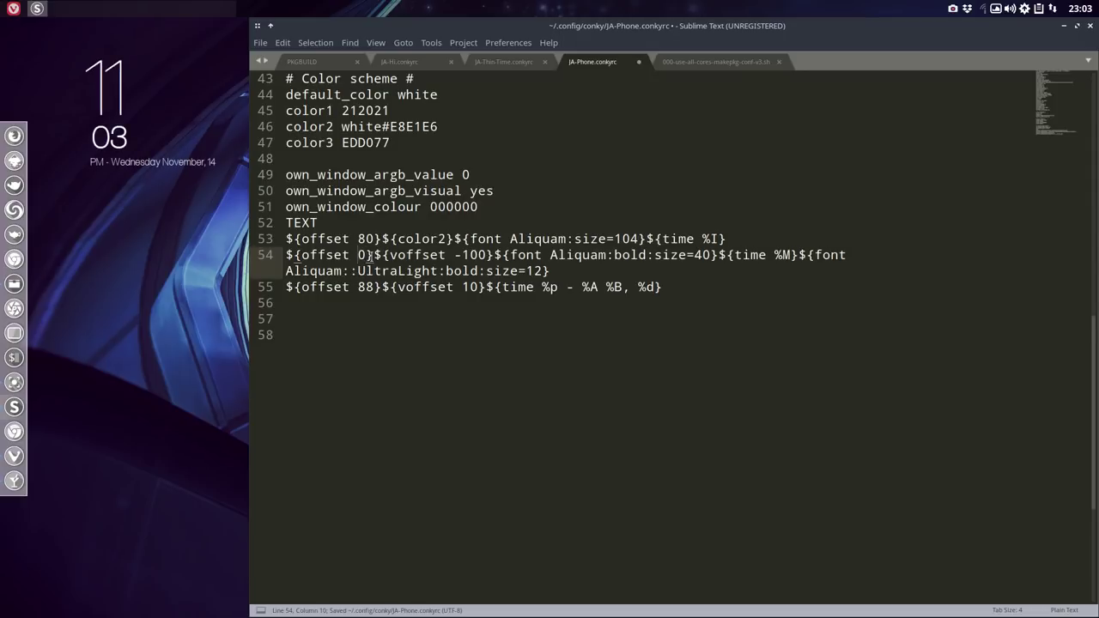
{"action": "type", "text": "13"}
{"action": "key", "text": "ctrl+s"}
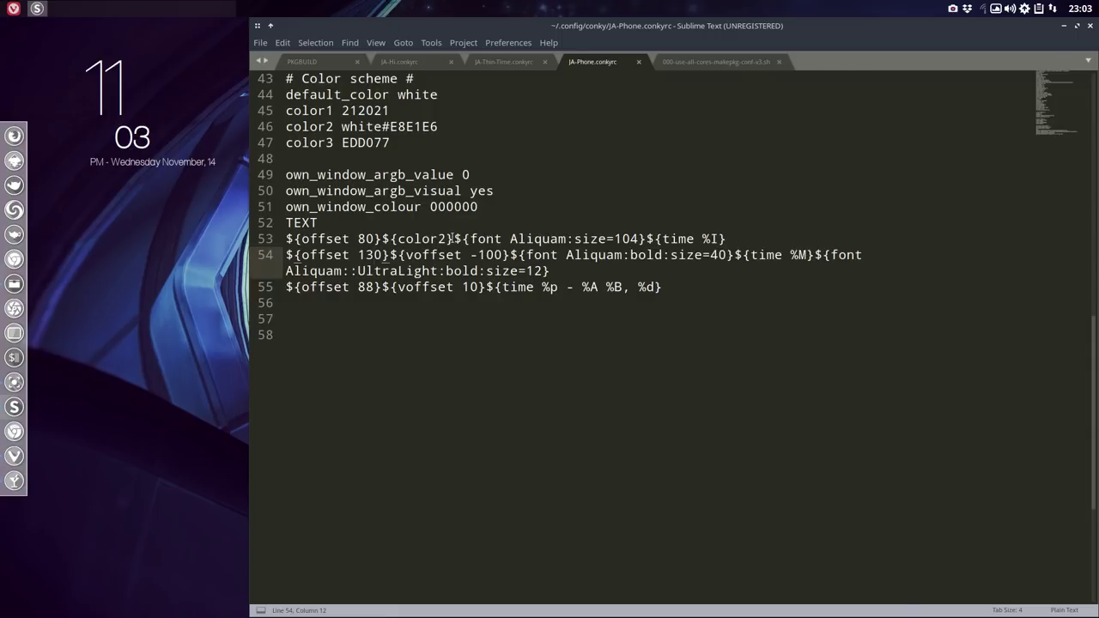
Step: Check the color2 definition used in line 53, and try the minutes' font size in line 54 at 50, saving the file
{"action": "left_click", "coordinate": [447, 239]}
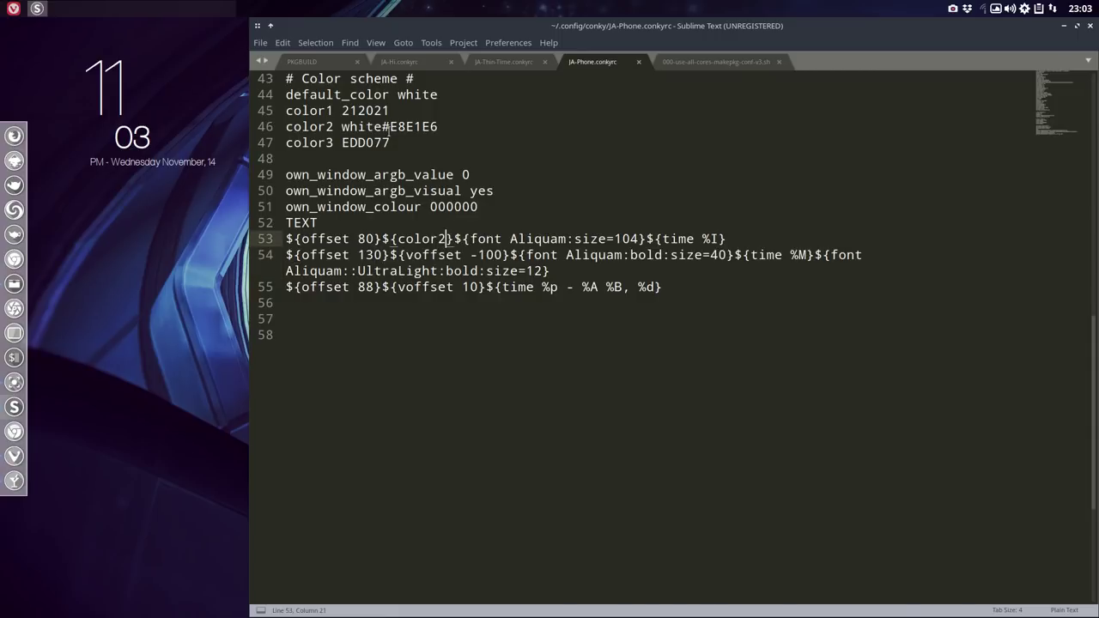
{"action": "double_click", "coordinate": [362, 126]}
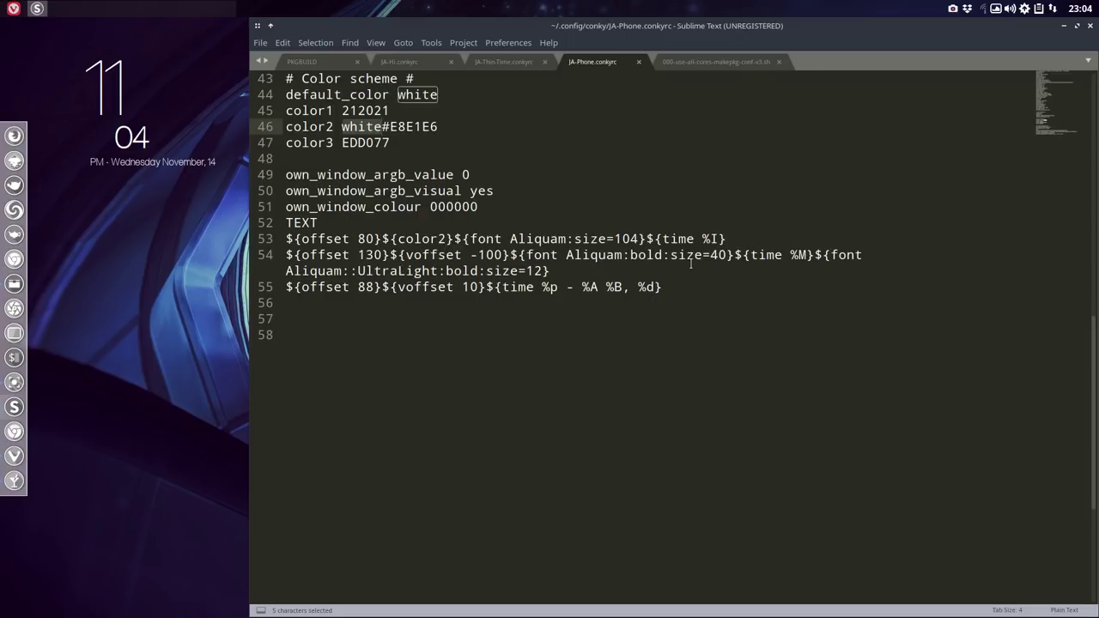
{"action": "left_click", "coordinate": [715, 255]}
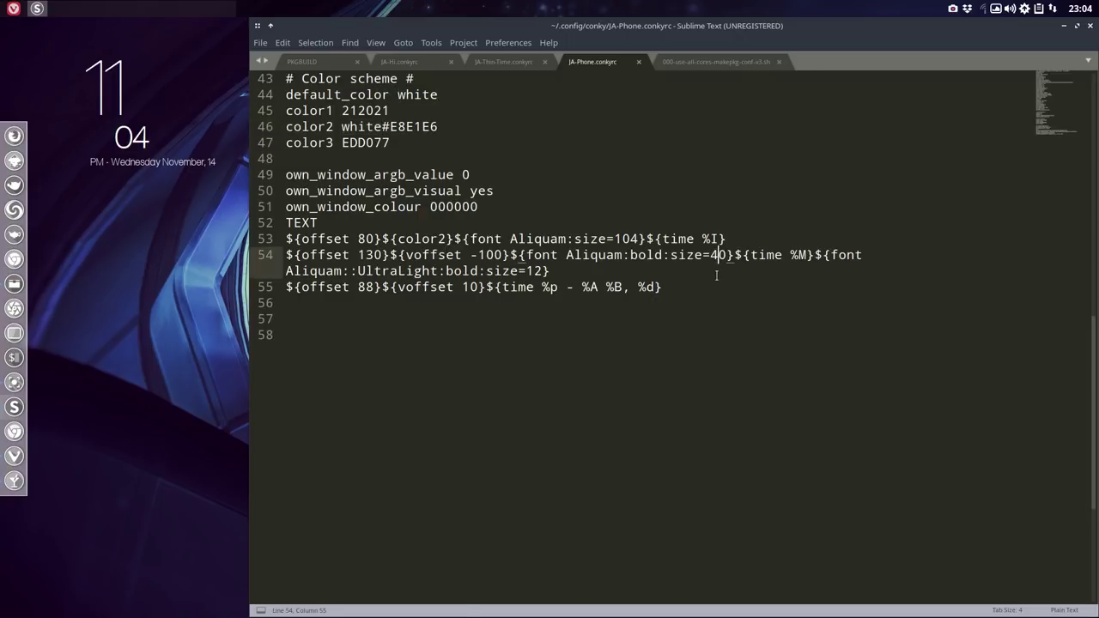
{"action": "key", "text": "BackSpace"}
{"action": "type", "text": "5"}
{"action": "key", "text": "ctrl+s"}
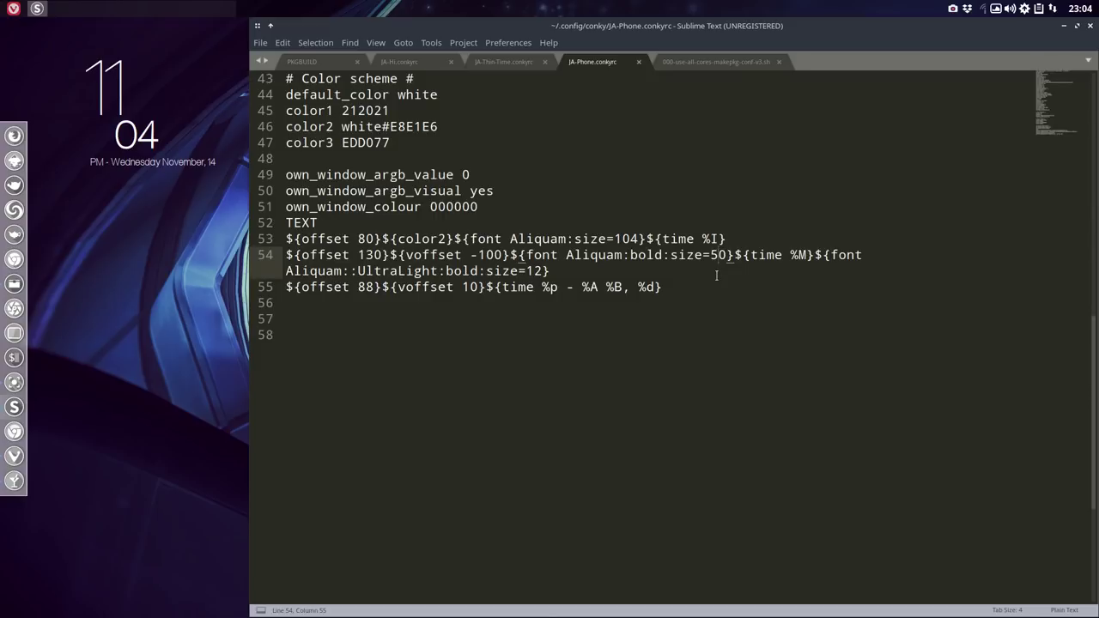
Step: Try the minutes' font size at 100 and reduce it to 80, saving after each change
{"action": "key", "text": "BackSpace"}
{"action": "type", "text": "10"}
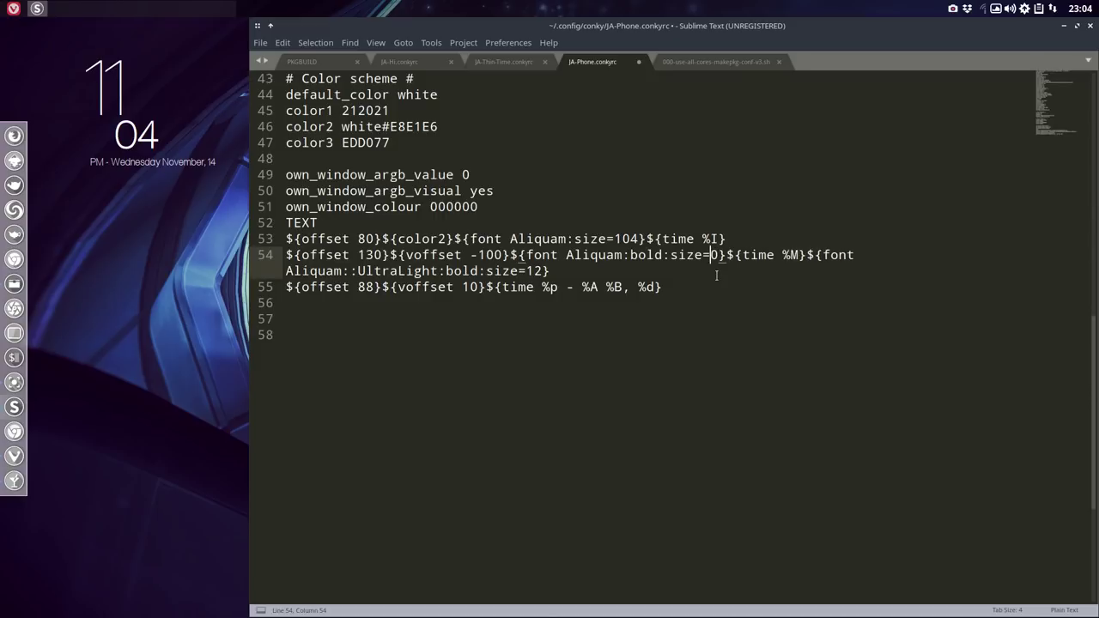
{"action": "key", "text": "ctrl+s"}
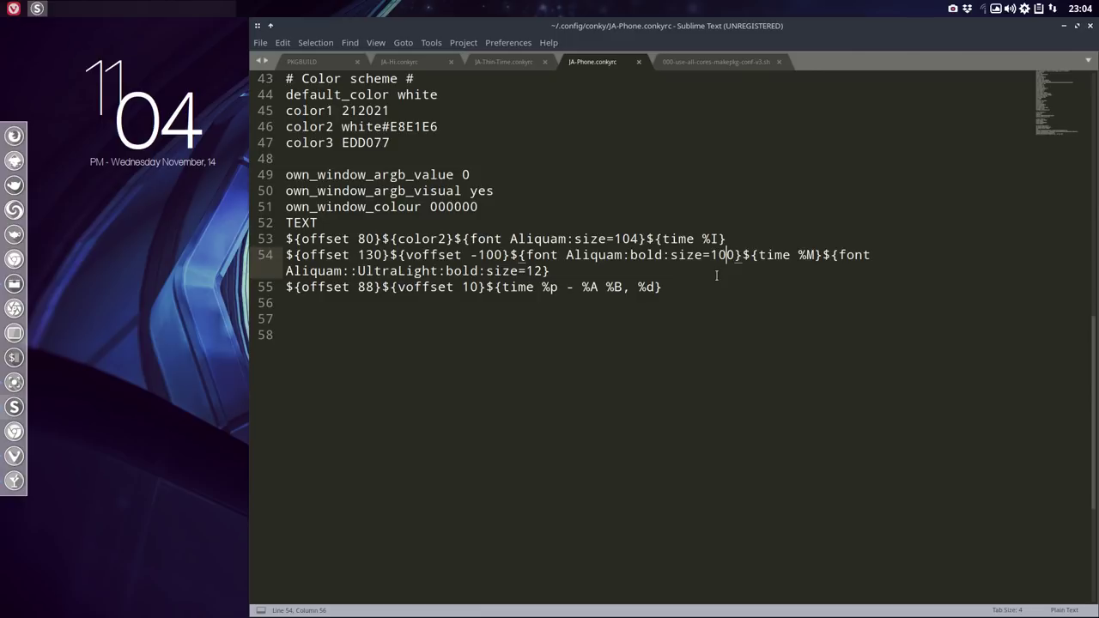
{"action": "key", "text": "BackSpace"}
{"action": "key", "text": "BackSpace"}
{"action": "type", "text": "8"}
{"action": "key", "text": "ctrl+s"}
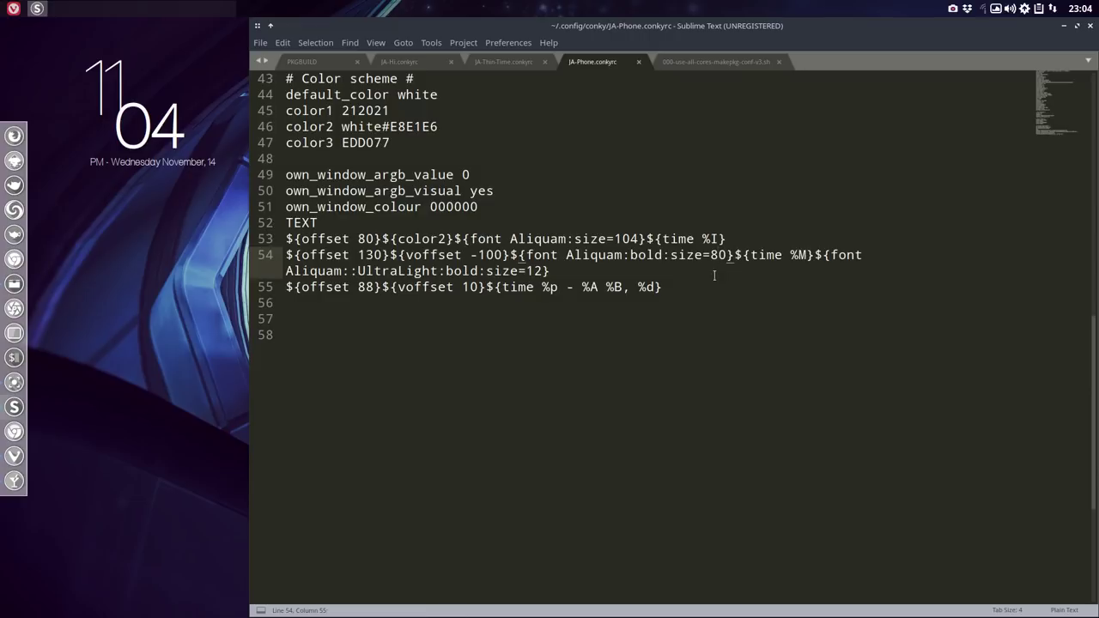
Step: Set the minutes' vertical offset in line 54 to -110 and save the file
{"action": "left_click", "coordinate": [493, 255]}
{"action": "key", "text": "BackSpace"}
{"action": "type", "text": "1"}
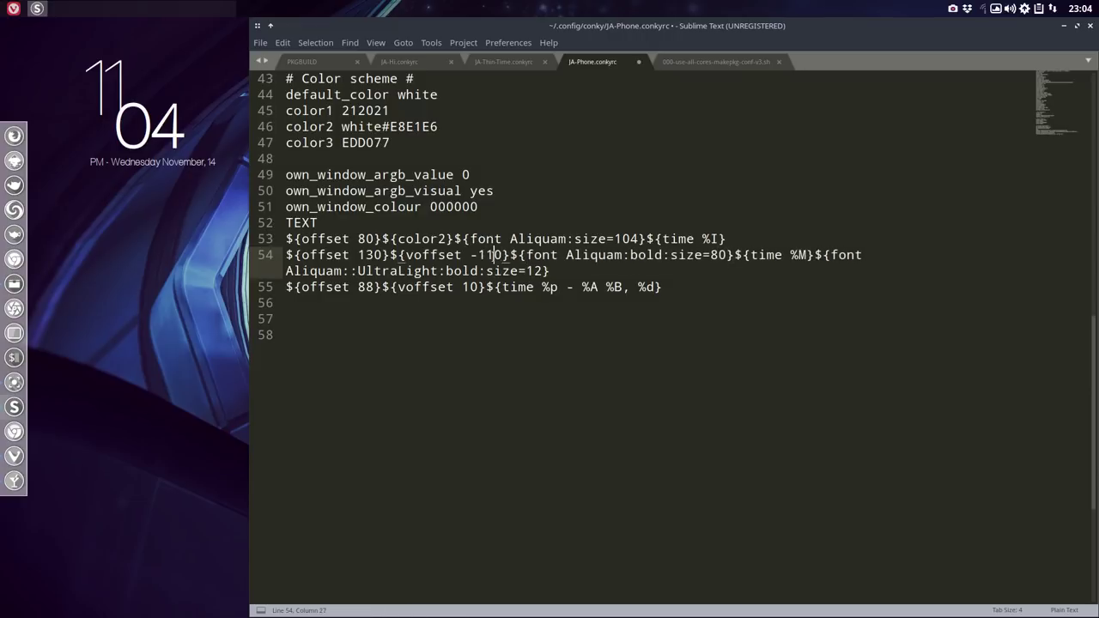
{"action": "key", "text": "ctrl+s"}
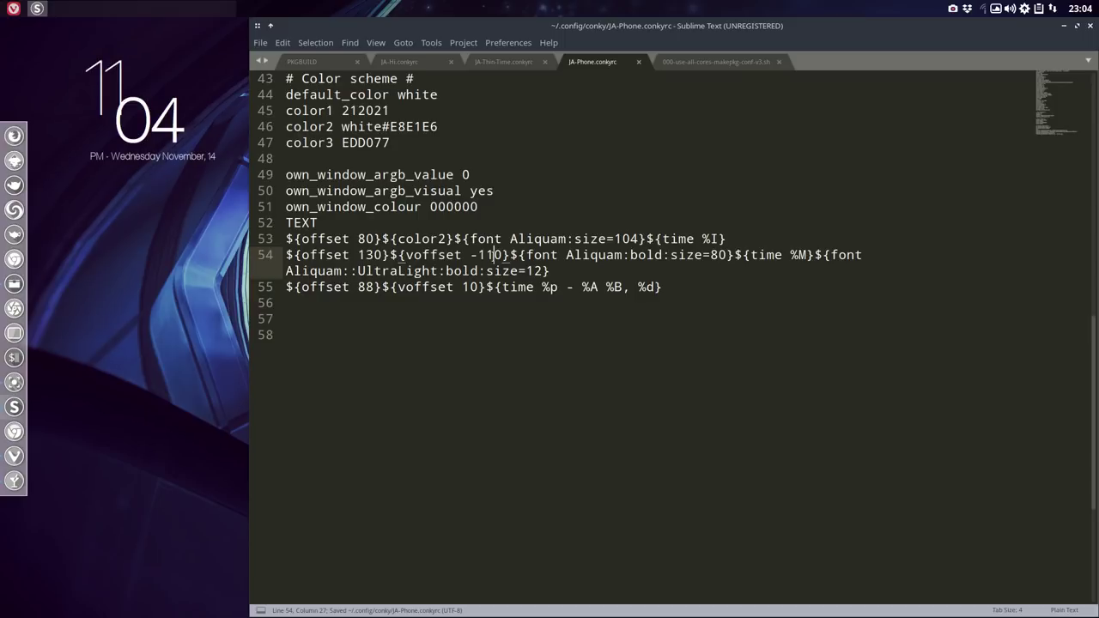
Step: Increase the minutes' horizontal offset in line 54 through 140 and 150 to 160, saving after each change
{"action": "left_click", "coordinate": [366, 255]}
{"action": "key", "text": "BackSpace"}
{"action": "type", "text": "4"}
{"action": "key", "text": "ctrl+s"}
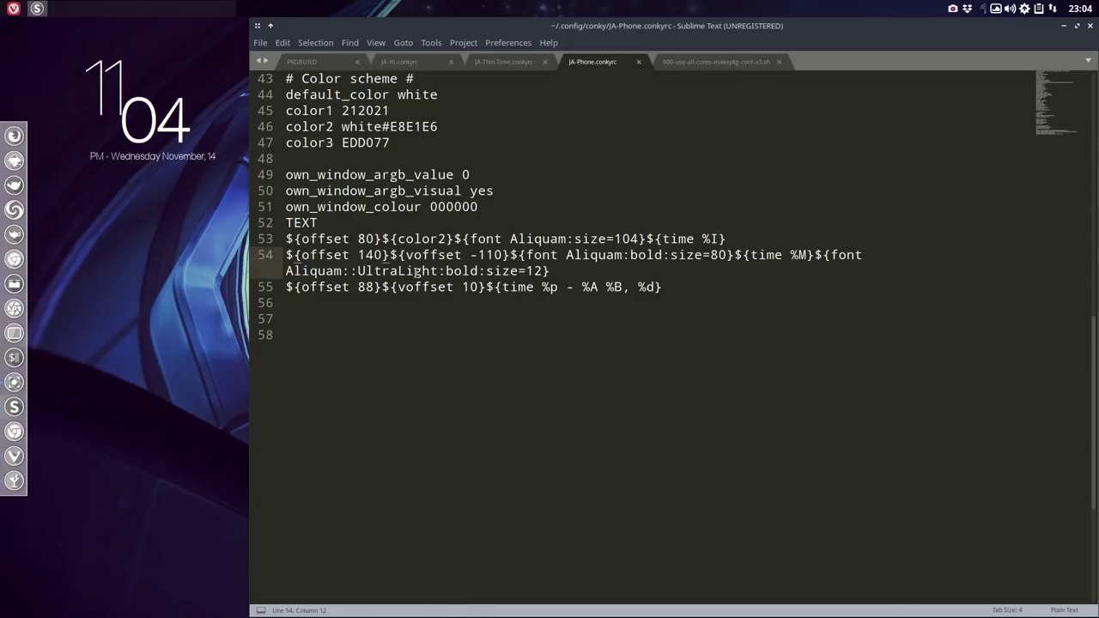
{"action": "key", "text": "BackSpace"}
{"action": "type", "text": "5"}
{"action": "key", "text": "ctrl+s"}
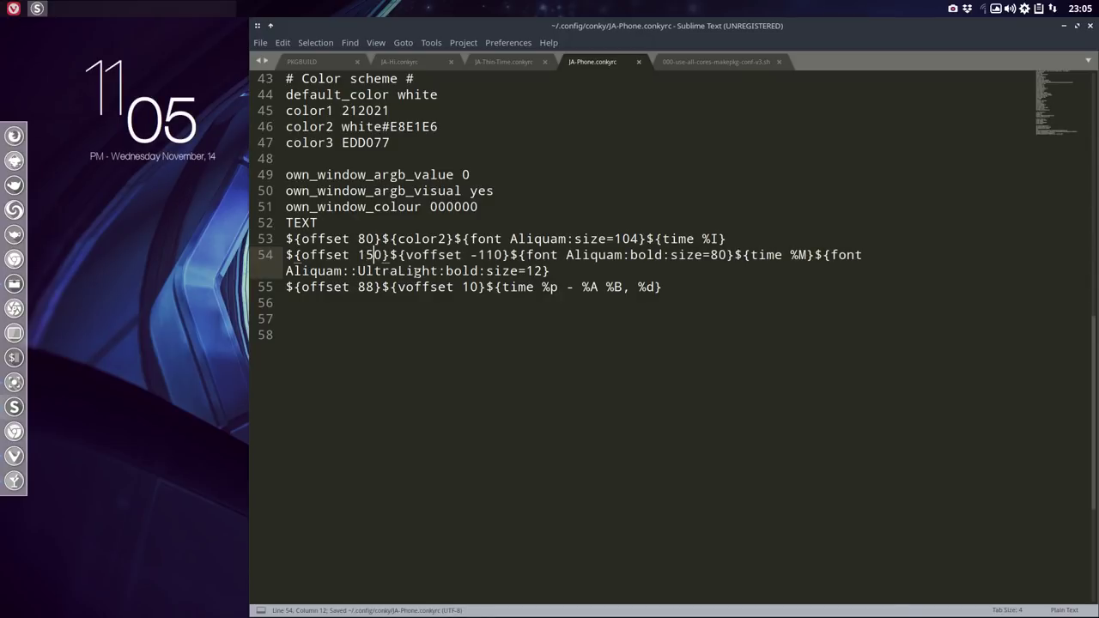
{"action": "key", "text": "BackSpace"}
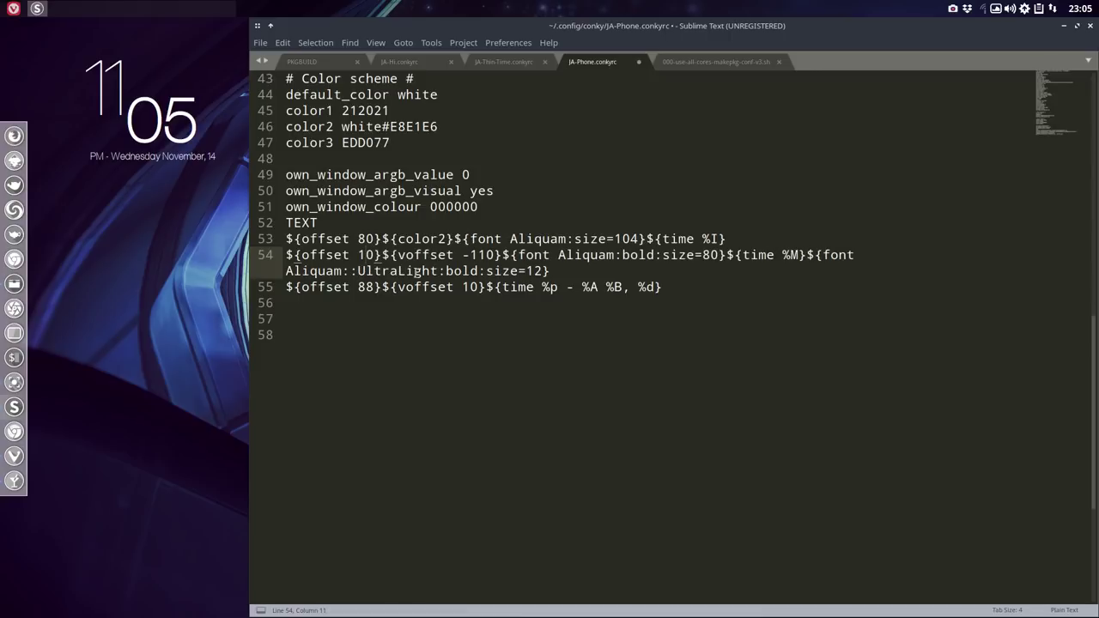
{"action": "type", "text": "6"}
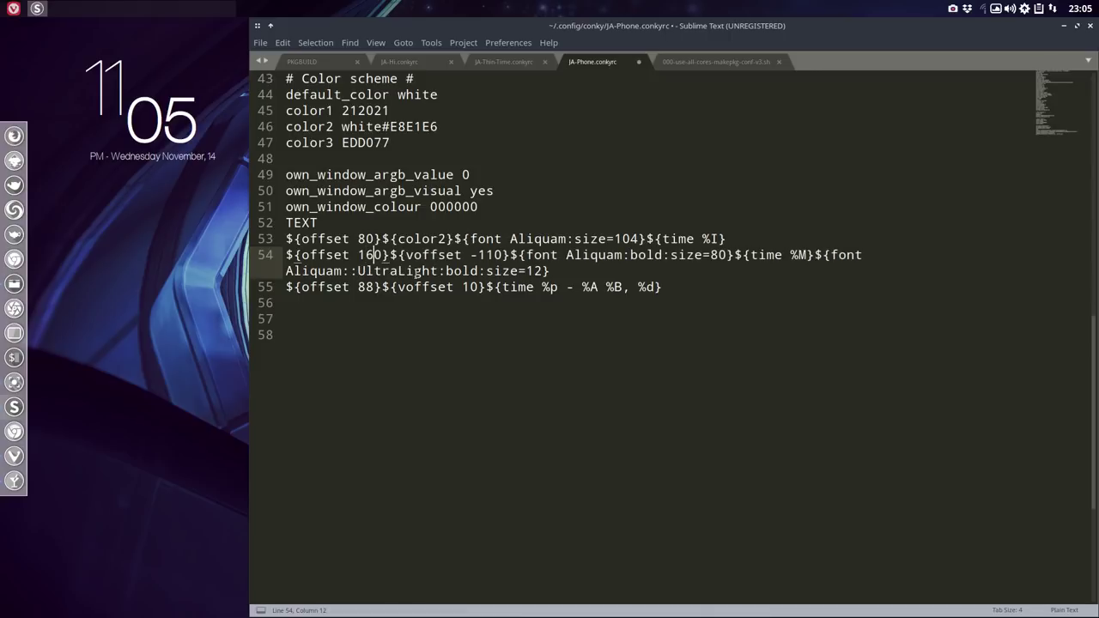
{"action": "key", "text": "ctrl+s"}
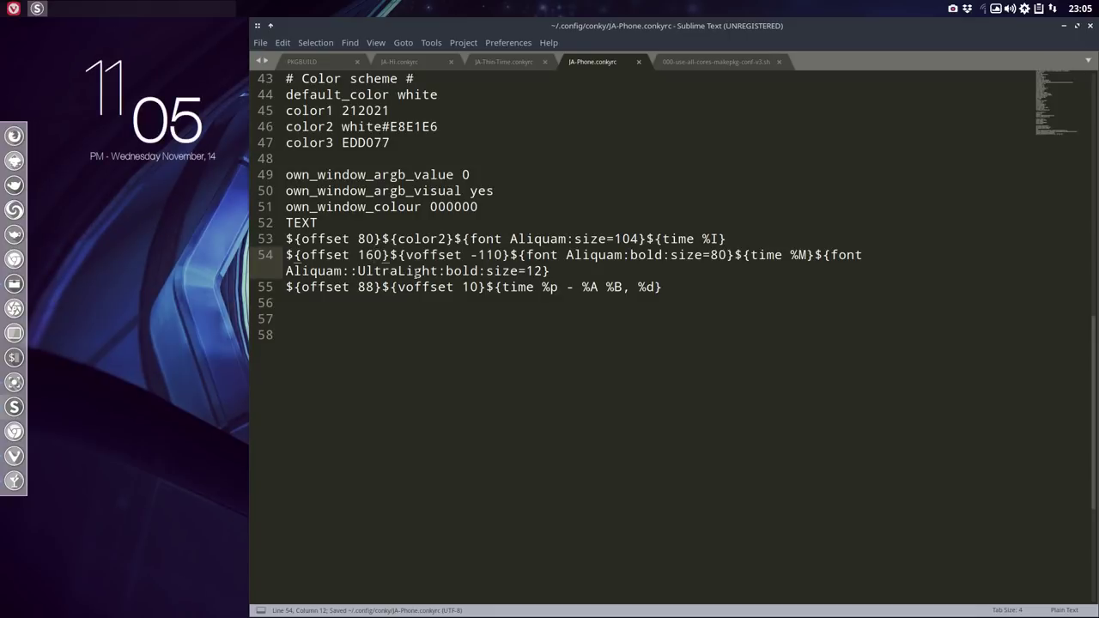
Step: Set the minutes' vertical offset in line 54 to -80 and save the file
{"action": "left_click", "coordinate": [493, 255]}
{"action": "key", "text": "BackSpace"}
{"action": "key", "text": "BackSpace"}
{"action": "type", "text": "8"}
{"action": "key", "text": "ctrl+s"}
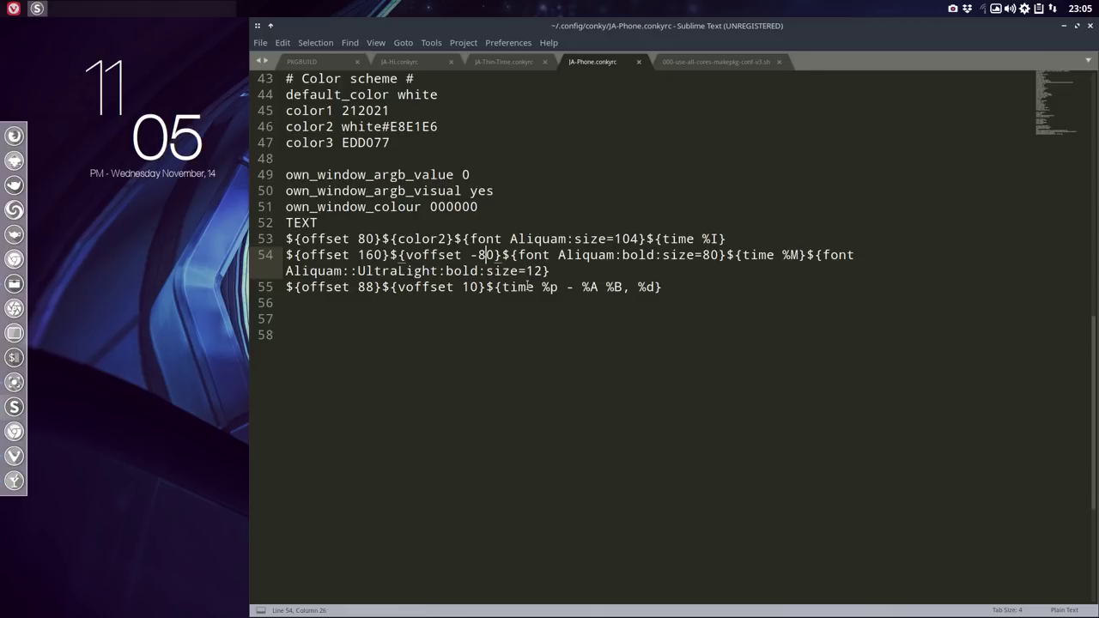
Step: Add the bold style to the hours' Aquilam font definition in line 53 and save the file
{"action": "left_click", "coordinate": [568, 239]}
{"action": "left_click", "coordinate": [573, 238]}
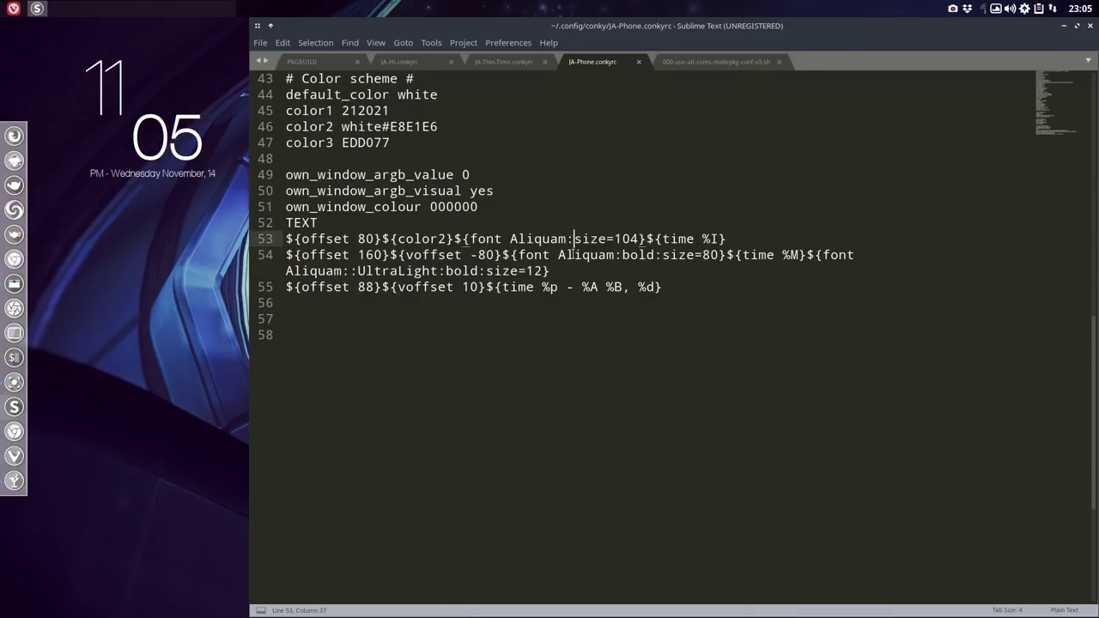
{"action": "type", "text": "bold:"}
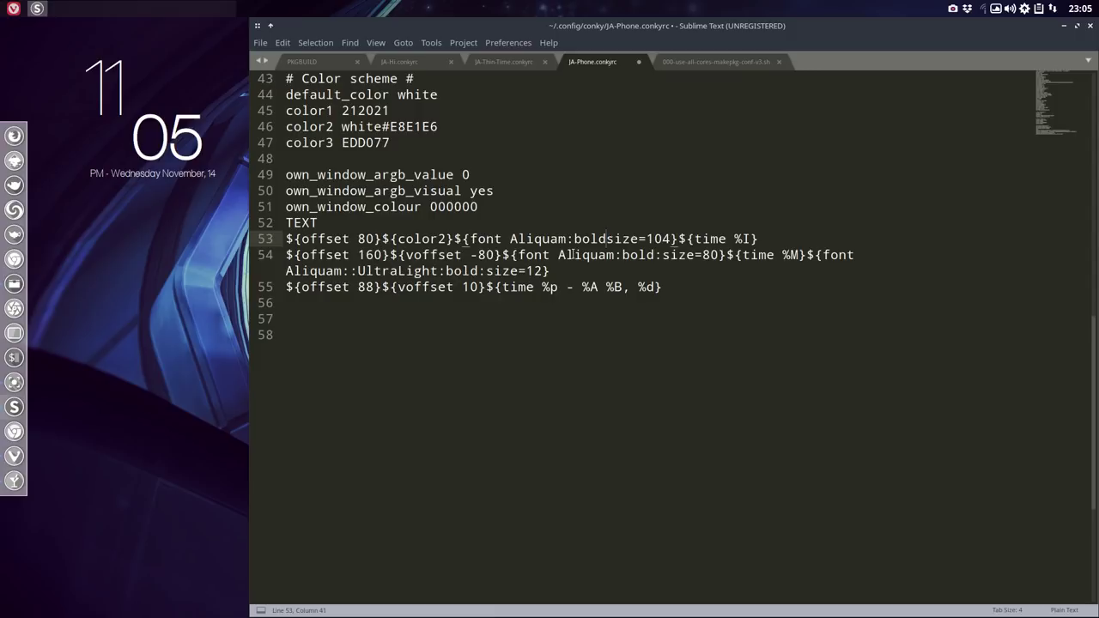
{"action": "key", "text": "ctrl+s"}
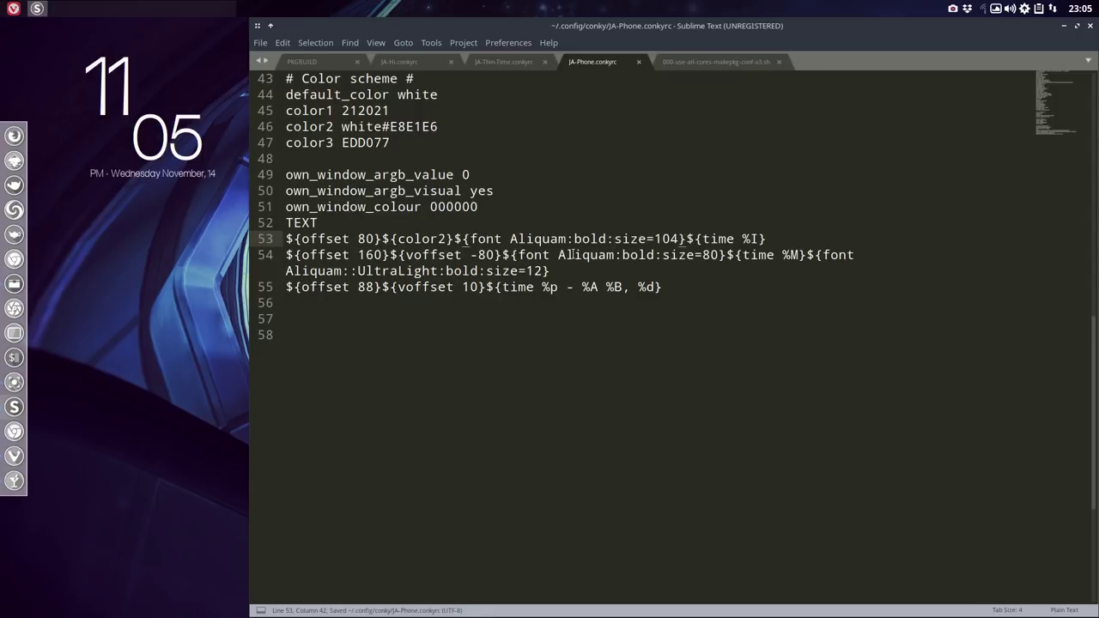
Step: Remove the bold style from the minutes' Aliquam font in line 54 and save the file
{"action": "left_click", "coordinate": [658, 257]}
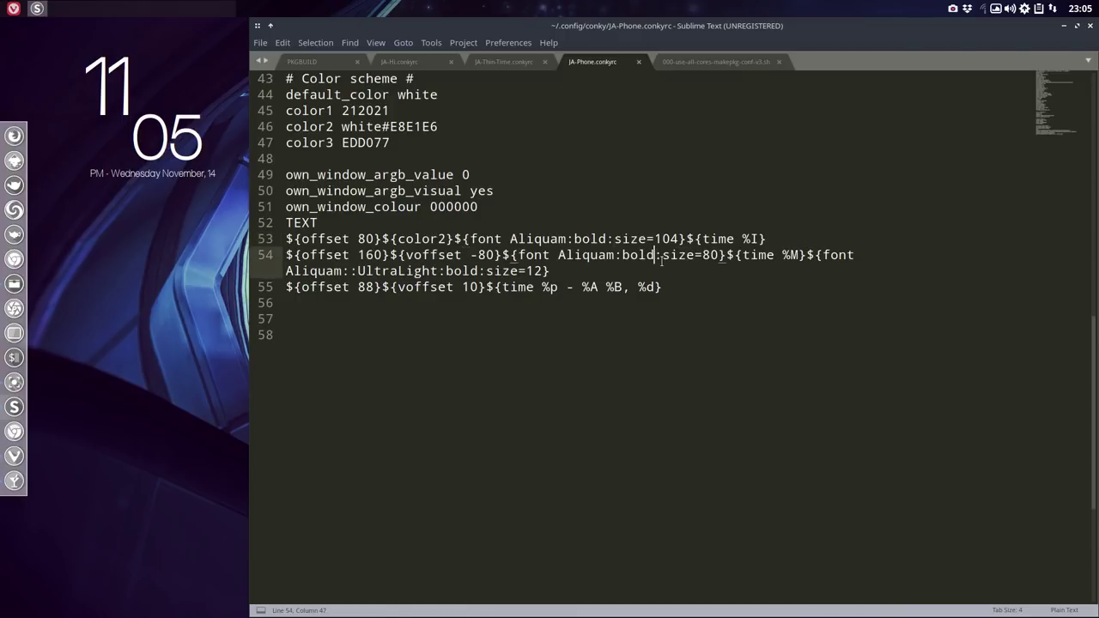
{"action": "key", "text": "BackSpace"}
{"action": "key", "text": "BackSpace"}
{"action": "key", "text": "BackSpace"}
{"action": "key", "text": "BackSpace"}
{"action": "key", "text": "BackSpace"}
{"action": "key", "text": "ctrl+s"}
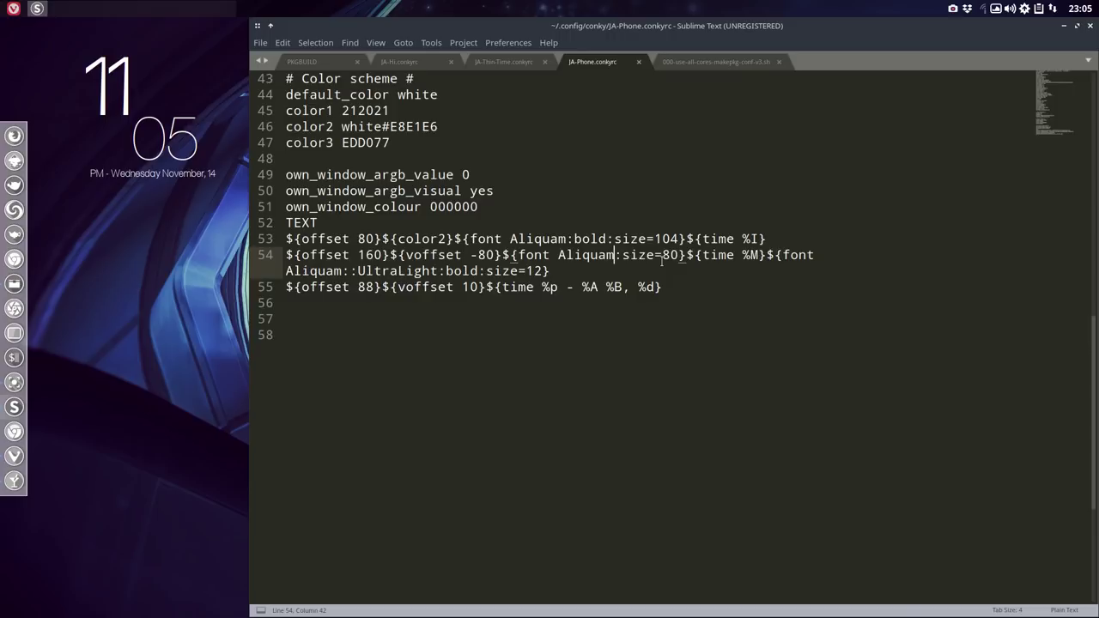
Step: Set the size of the Aliquam UltraLight date font at the end of line 54 to 18 and save
{"action": "left_click", "coordinate": [554, 275]}
{"action": "key", "text": "Left"}
{"action": "key", "text": "BackSpace"}
{"action": "type", "text": "8"}
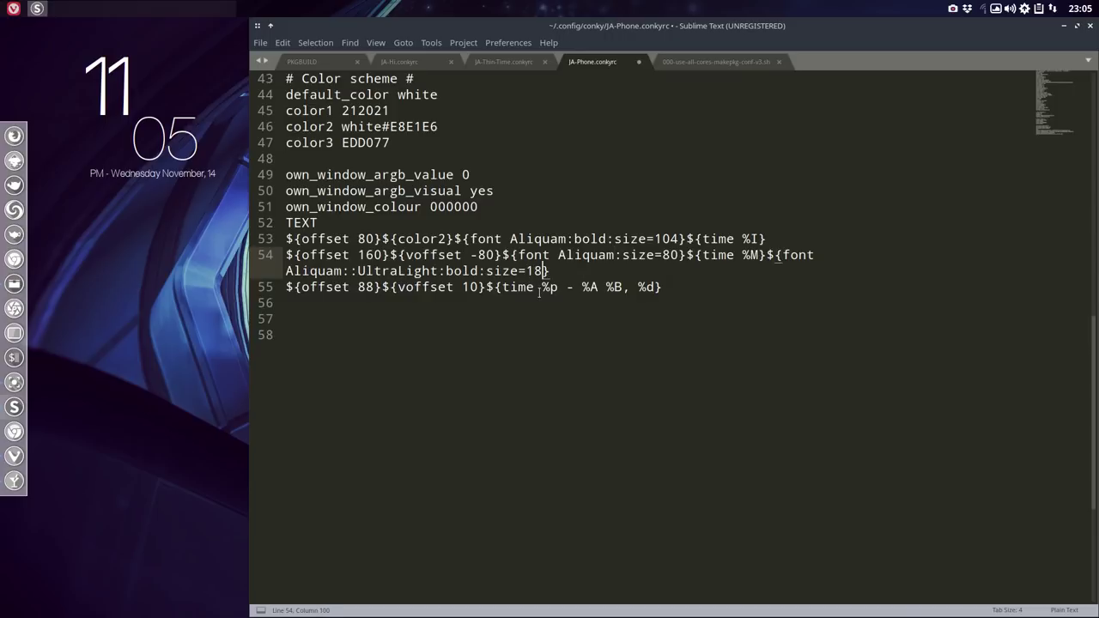
{"action": "key", "text": "ctrl+s"}
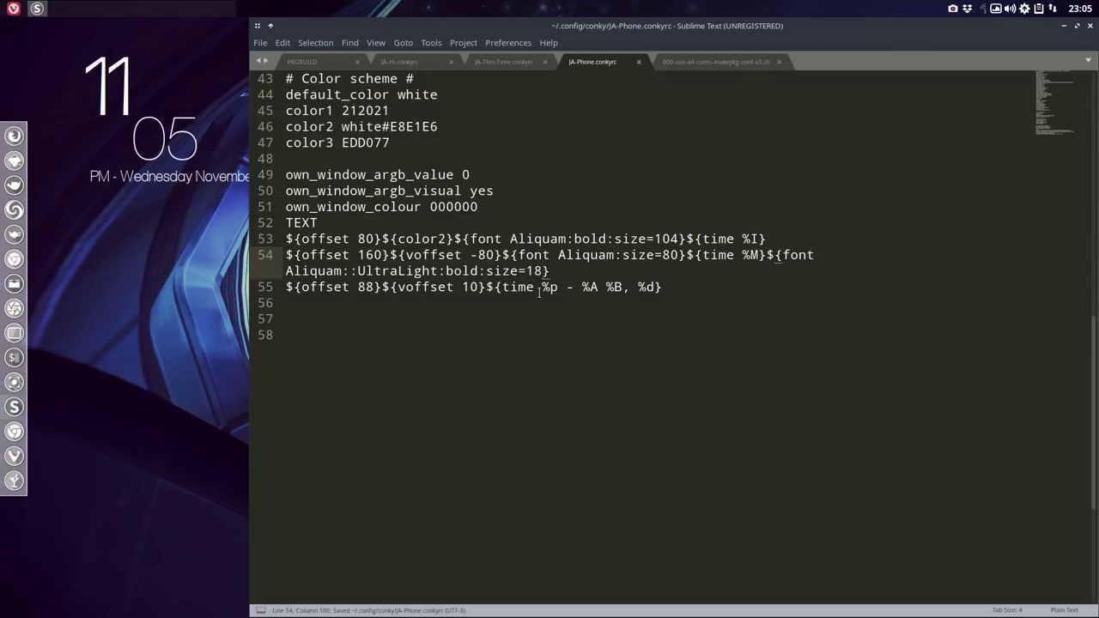
Step: Uncover the full date on the desktop and reduce its horizontal offset in line 55 to 58 and finally 48, saving after each change
{"action": "left_click_drag", "start_coordinate": [473, 28], "coordinate": [593, 41]}
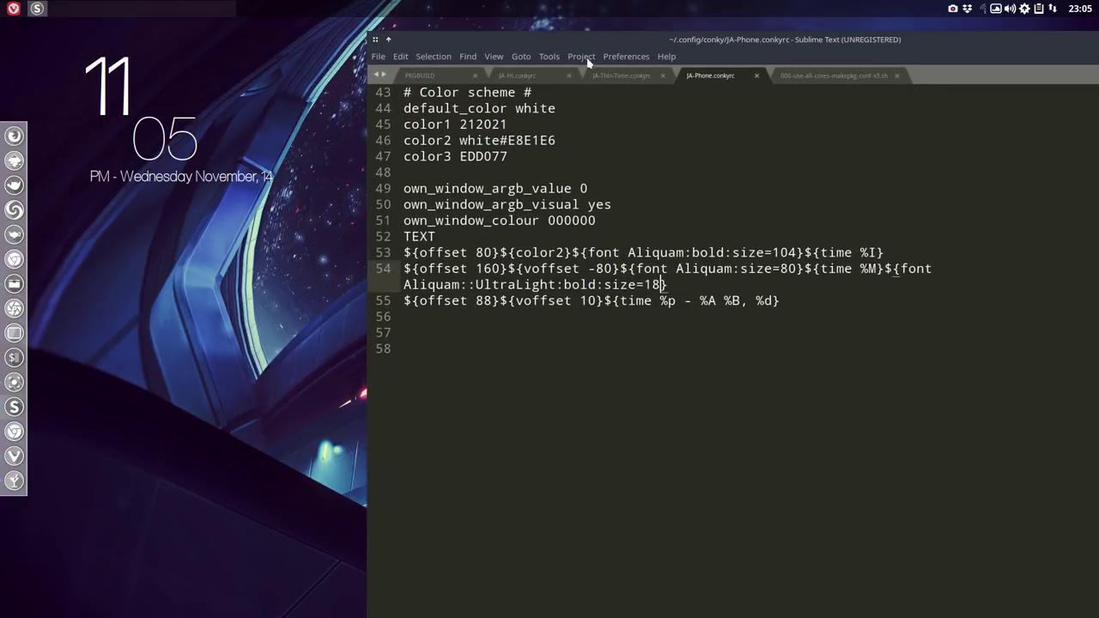
{"action": "left_click", "coordinate": [483, 301]}
{"action": "key", "text": "BackSpace"}
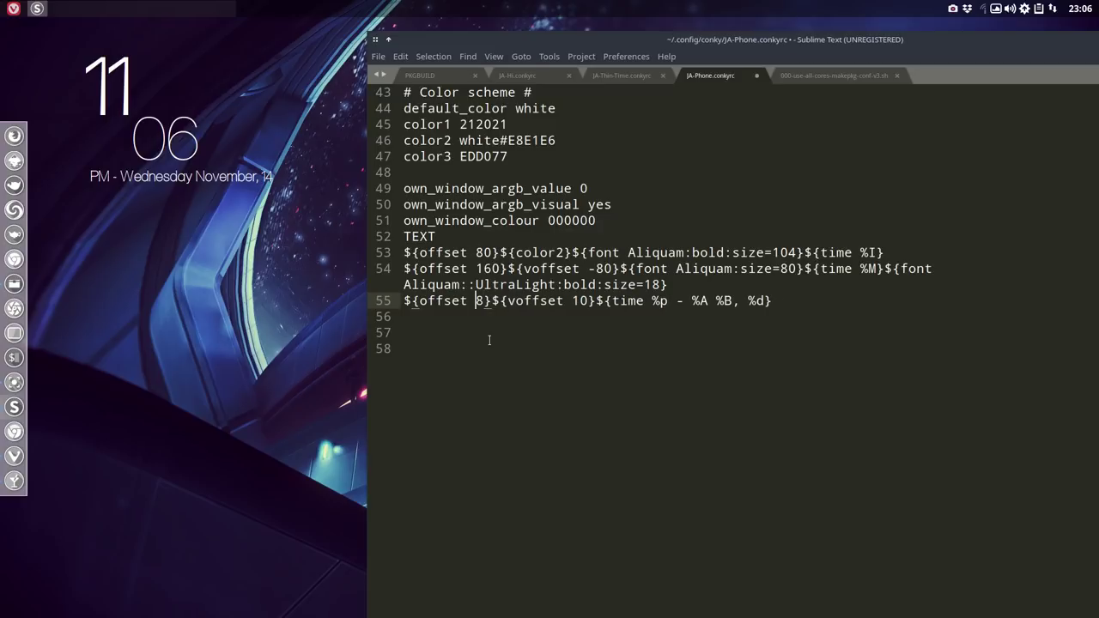
{"action": "type", "text": "5"}
{"action": "key", "text": "ctrl+s"}
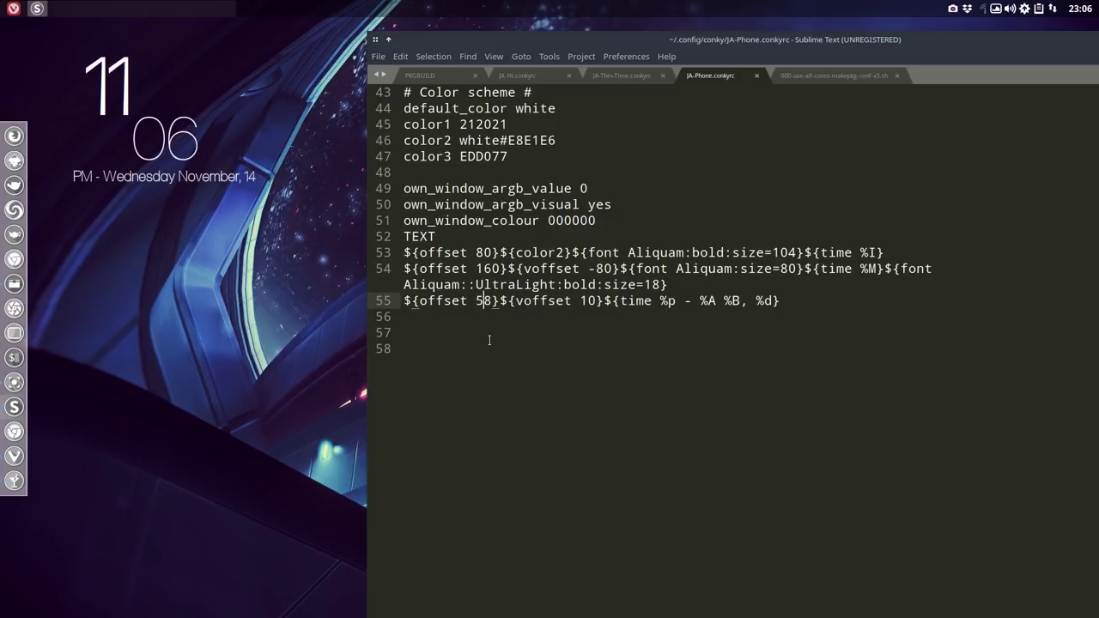
{"action": "key", "text": "BackSpace"}
{"action": "type", "text": "4"}
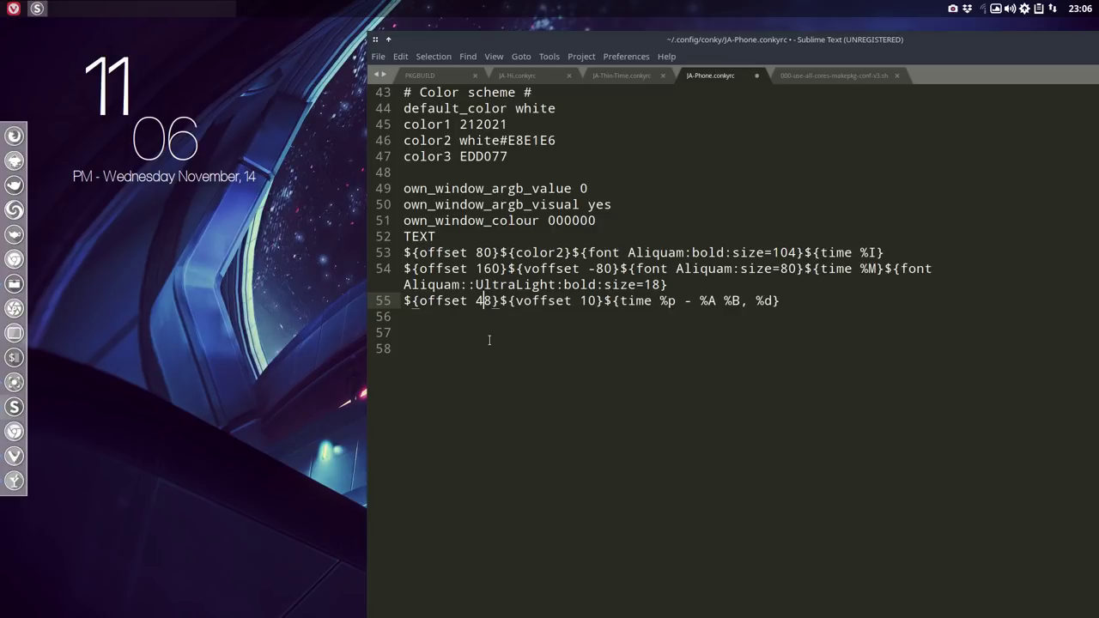
{"action": "key", "text": "ctrl+s"}
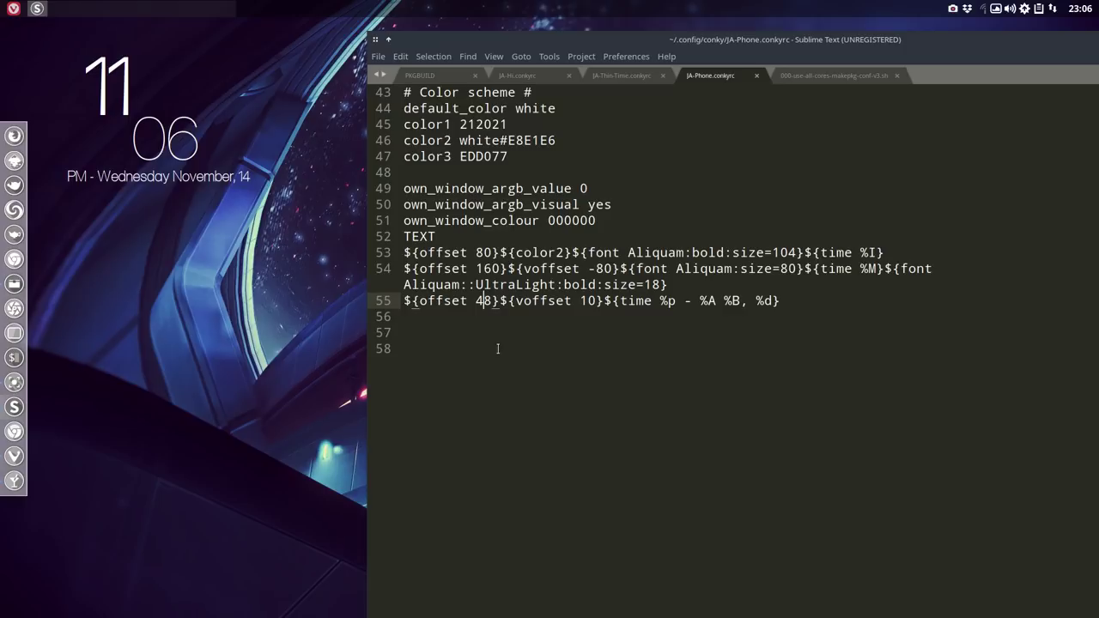
Step: Set own_window_type in line 9 to override, save the file, and reposition the editor window beside the clock
{"action": "scroll", "coordinate": [497, 348], "scroll_direction": "up", "scroll_amount": 14}
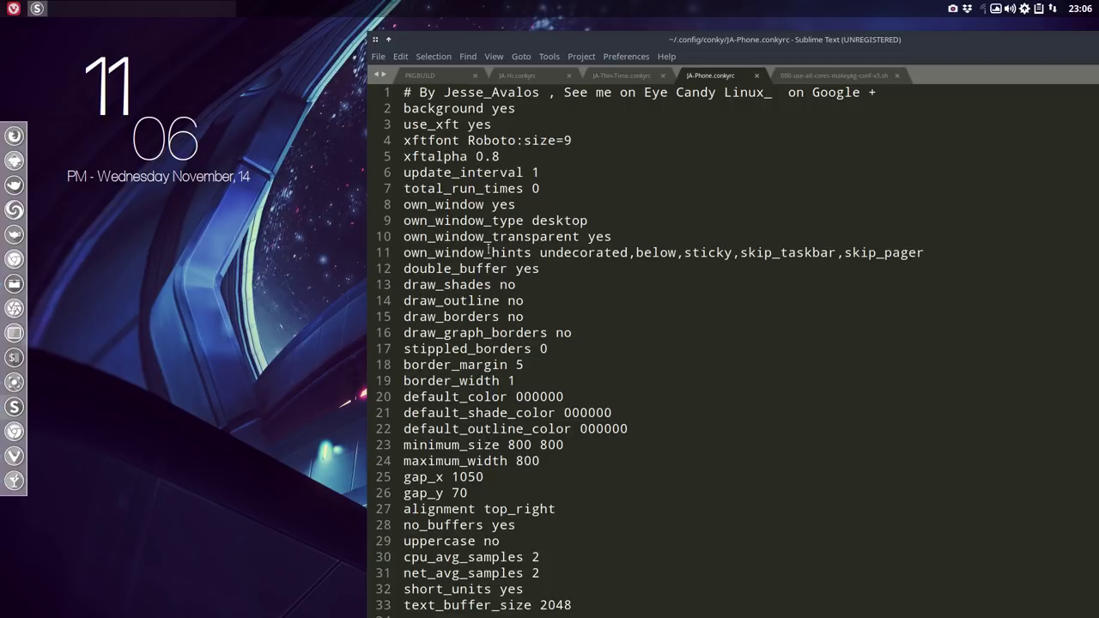
{"action": "double_click", "coordinate": [563, 221]}
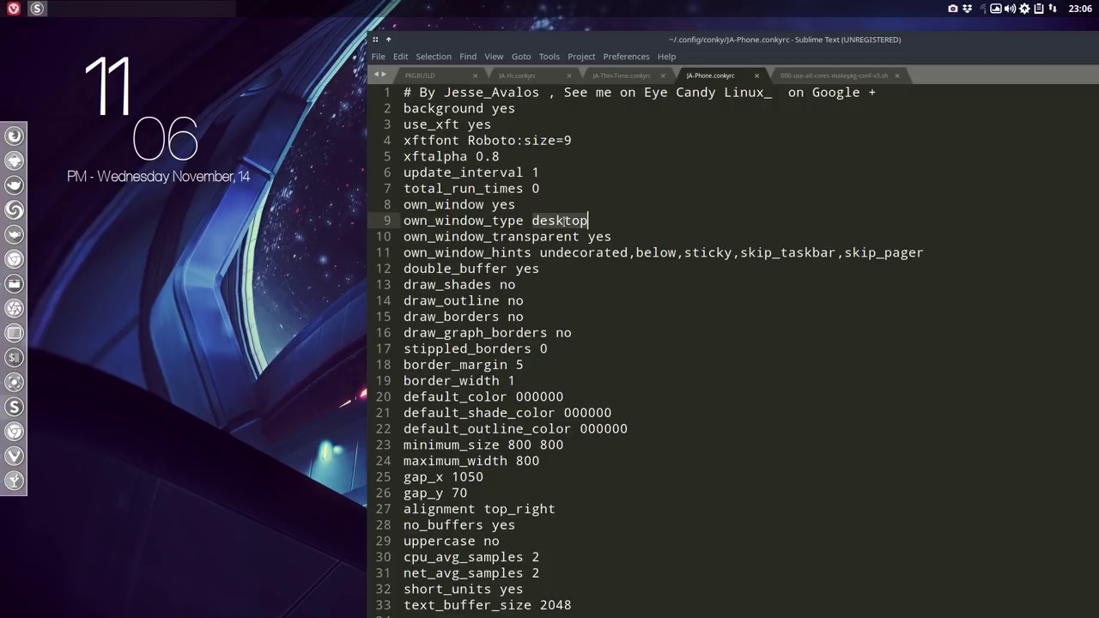
{"action": "type", "text": "override"}
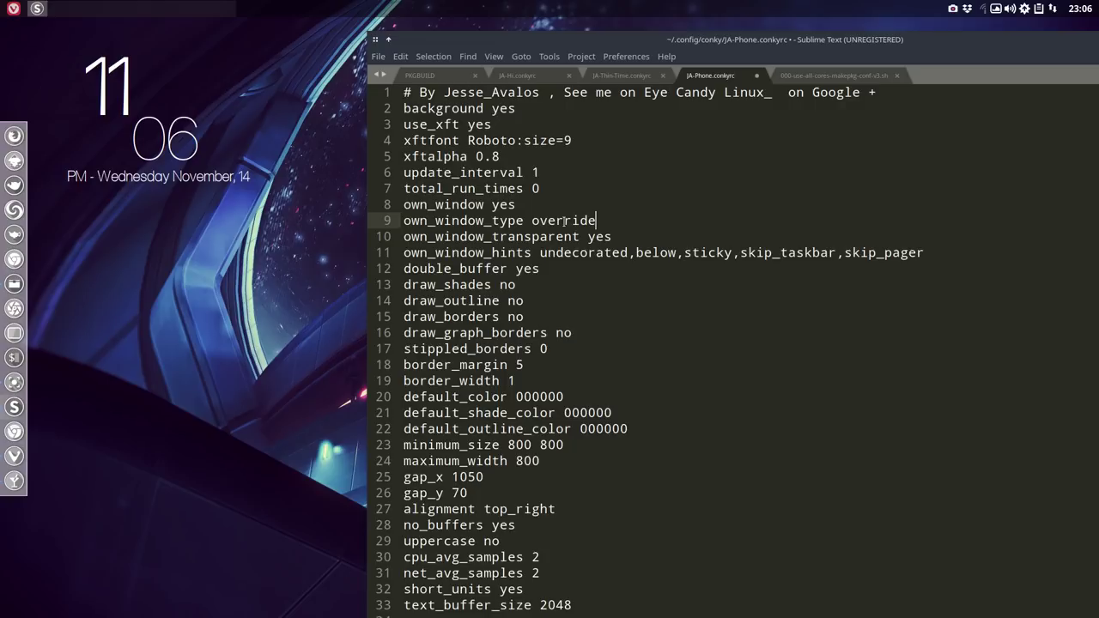
{"action": "key", "text": "ctrl+s"}
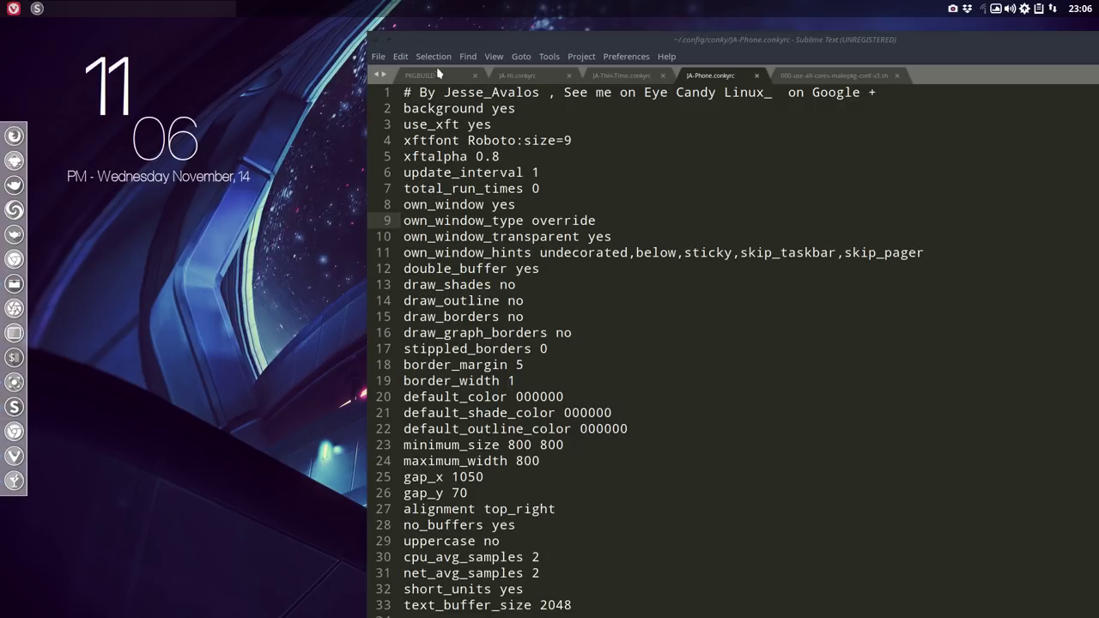
{"action": "left_click_drag", "start_coordinate": [457, 39], "coordinate": [363, 30]}
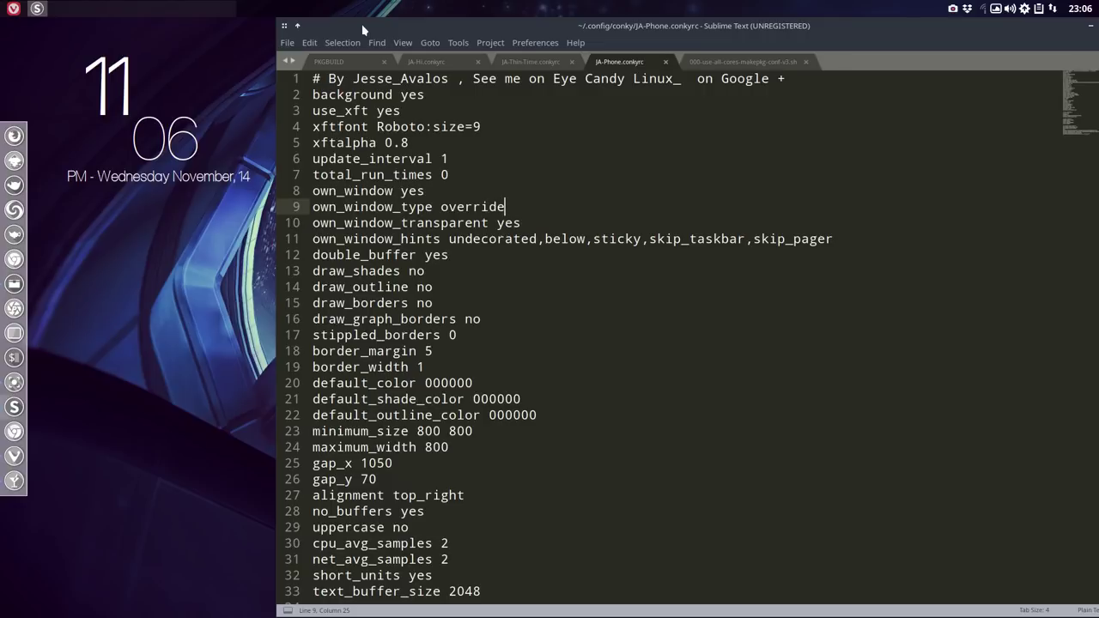
{"action": "double_click", "coordinate": [464, 208]}
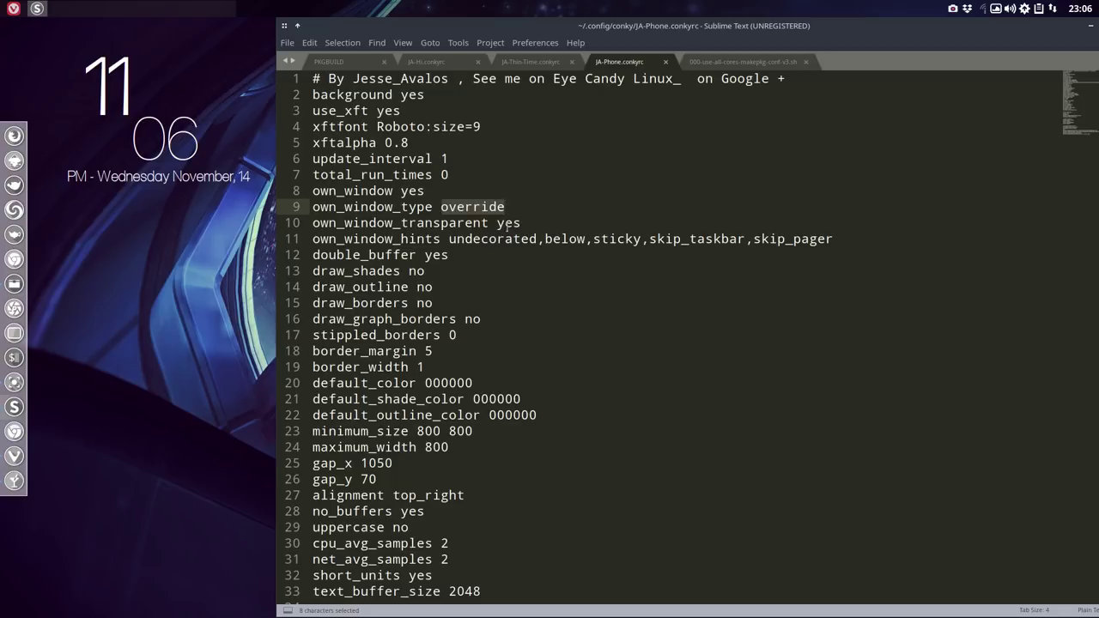
{"action": "left_click", "coordinate": [506, 224]}
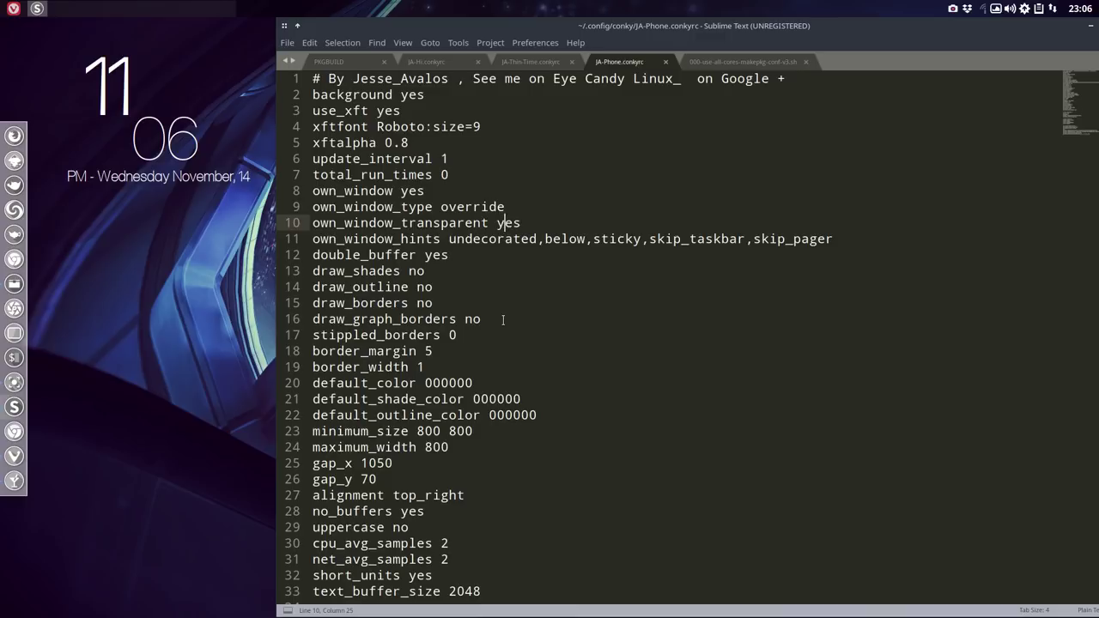
Step: Try own_window_argb_value in line 49 at 100 and save the file
{"action": "scroll", "coordinate": [503, 319], "scroll_direction": "down", "scroll_amount": 6}
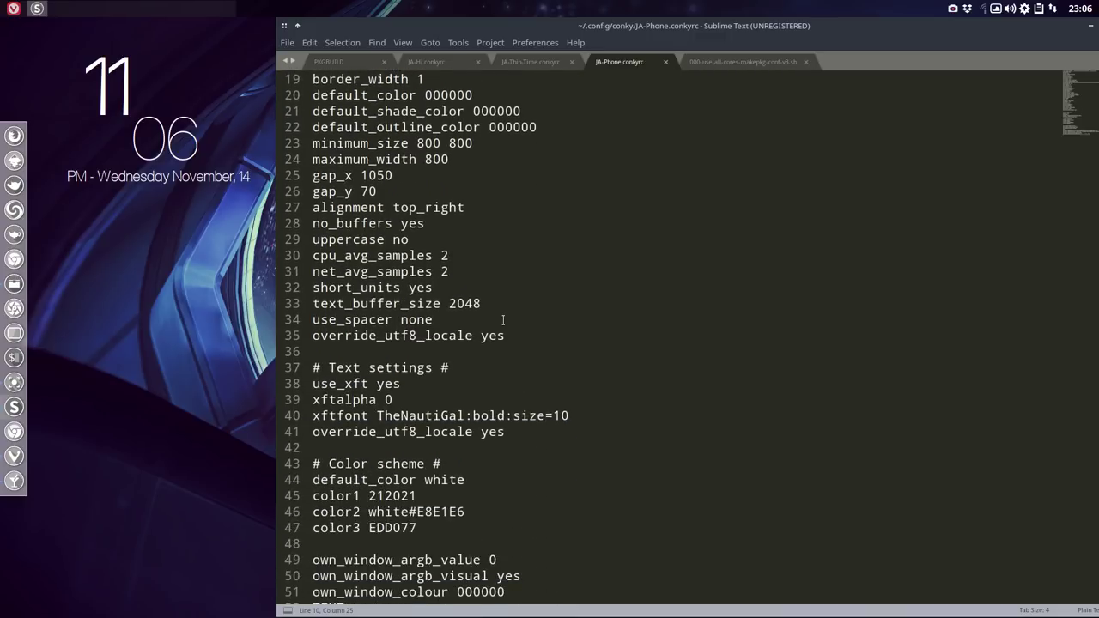
{"action": "scroll", "coordinate": [503, 319], "scroll_direction": "down", "scroll_amount": 2}
{"action": "scroll", "coordinate": [502, 320], "scroll_direction": "down", "scroll_amount": 1}
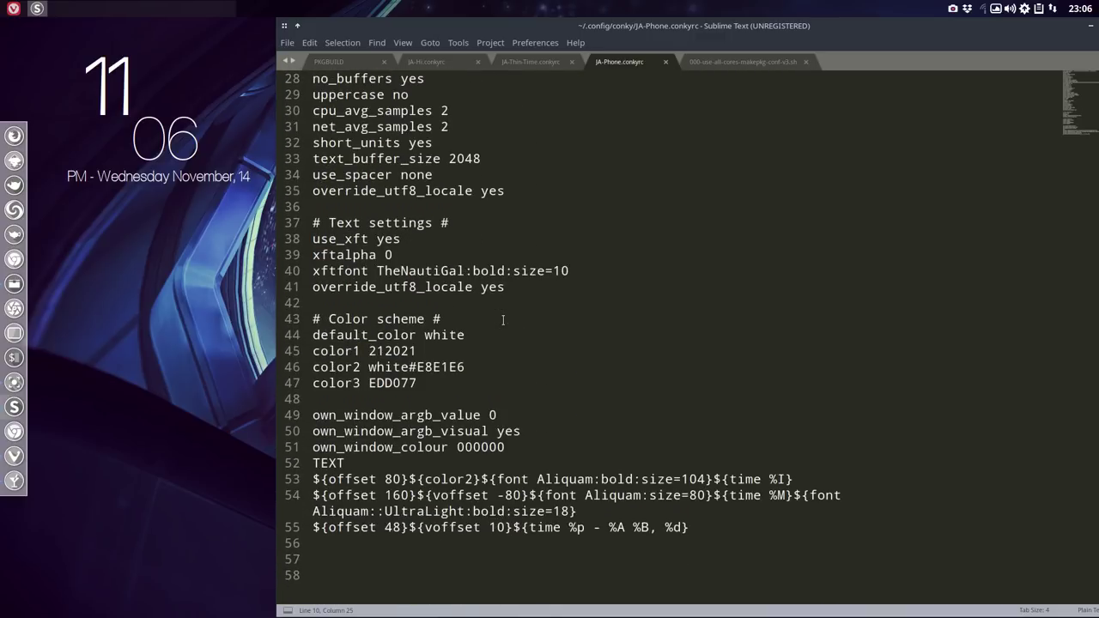
{"action": "scroll", "coordinate": [503, 319], "scroll_direction": "down", "scroll_amount": 1}
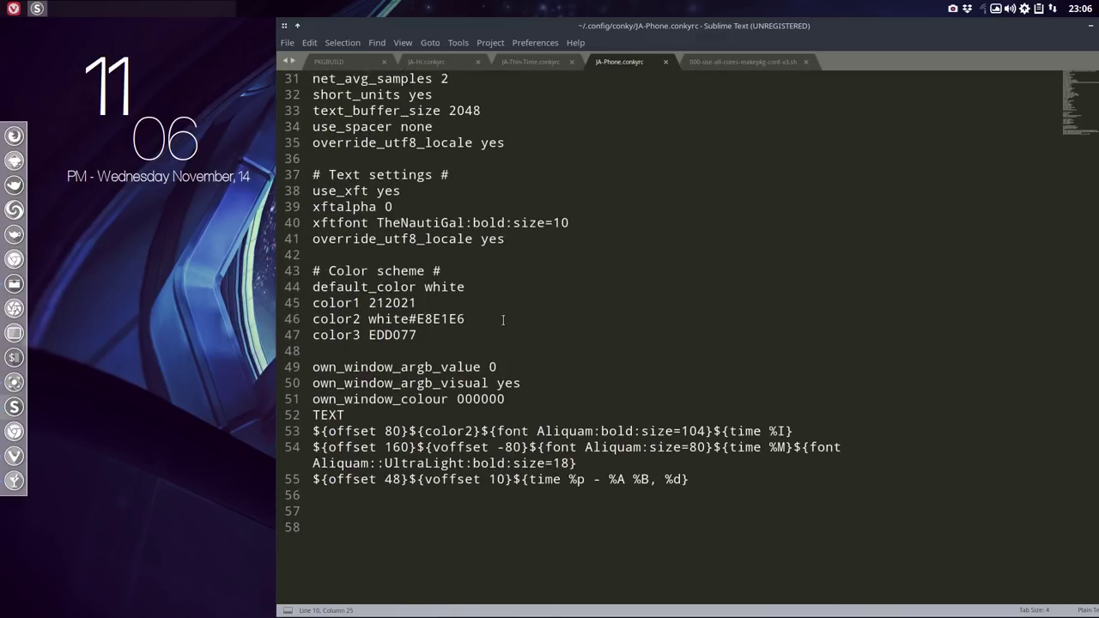
{"action": "left_click", "coordinate": [496, 367]}
{"action": "double_click", "coordinate": [493, 366]}
{"action": "type", "text": "100"}
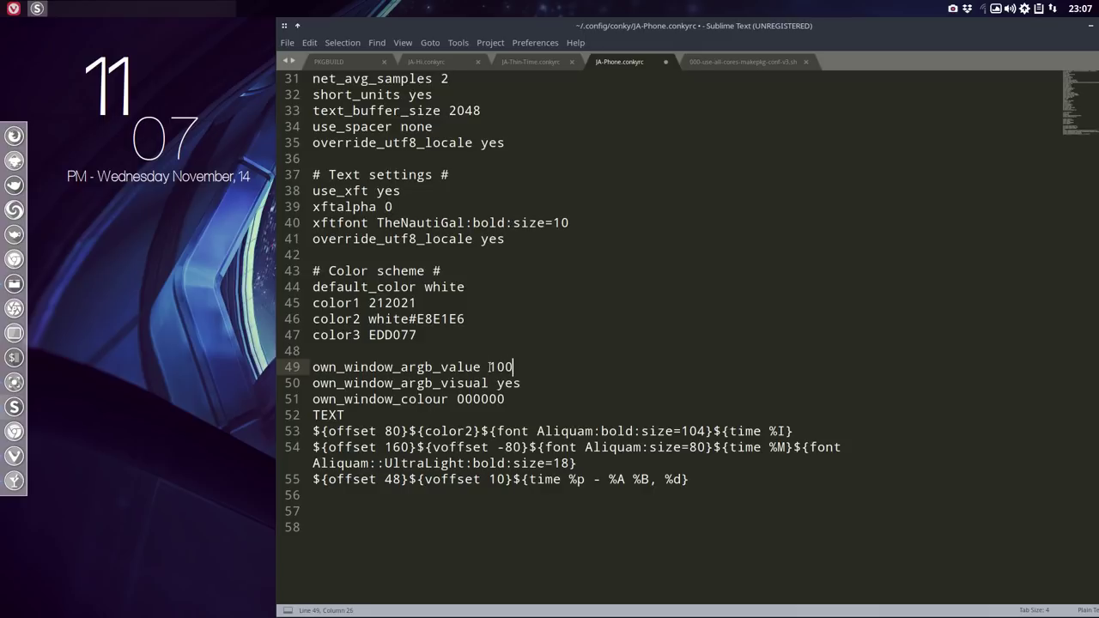
{"action": "key", "text": "ctrl+s"}
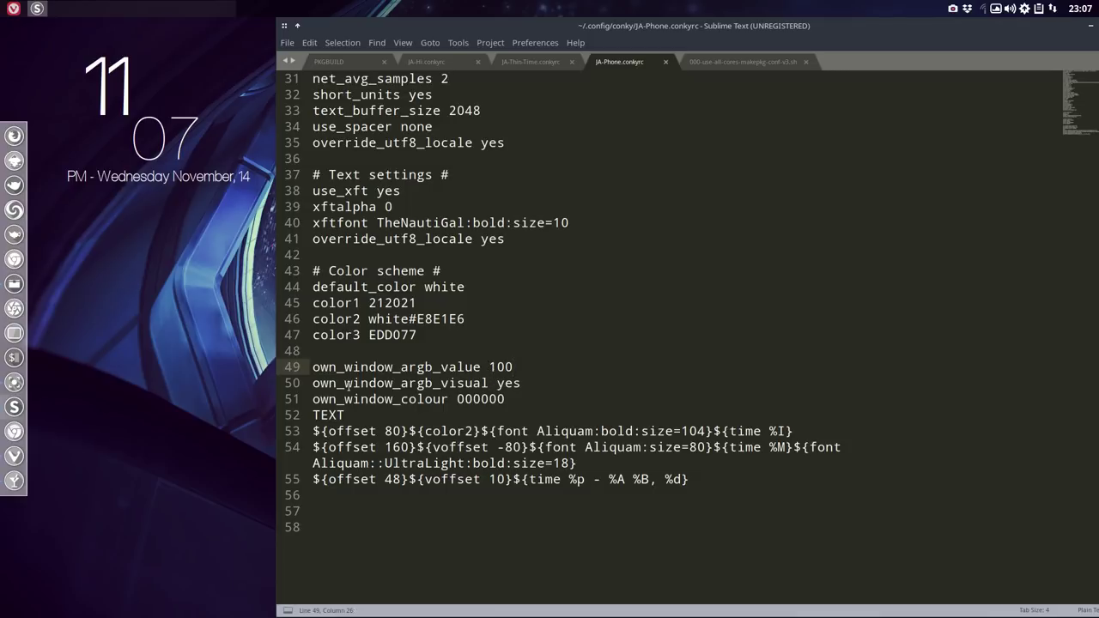
Step: Try own_window_argb_visual in line 50 as no, save the file, and bring up the desktop's Conky options
{"action": "double_click", "coordinate": [515, 384]}
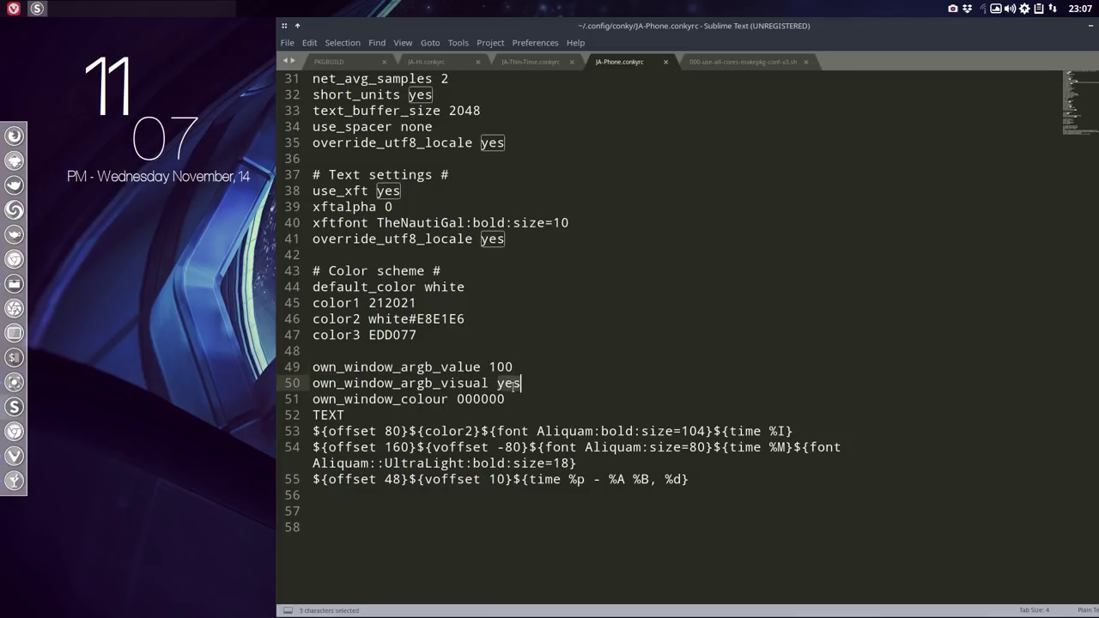
{"action": "type", "text": "no"}
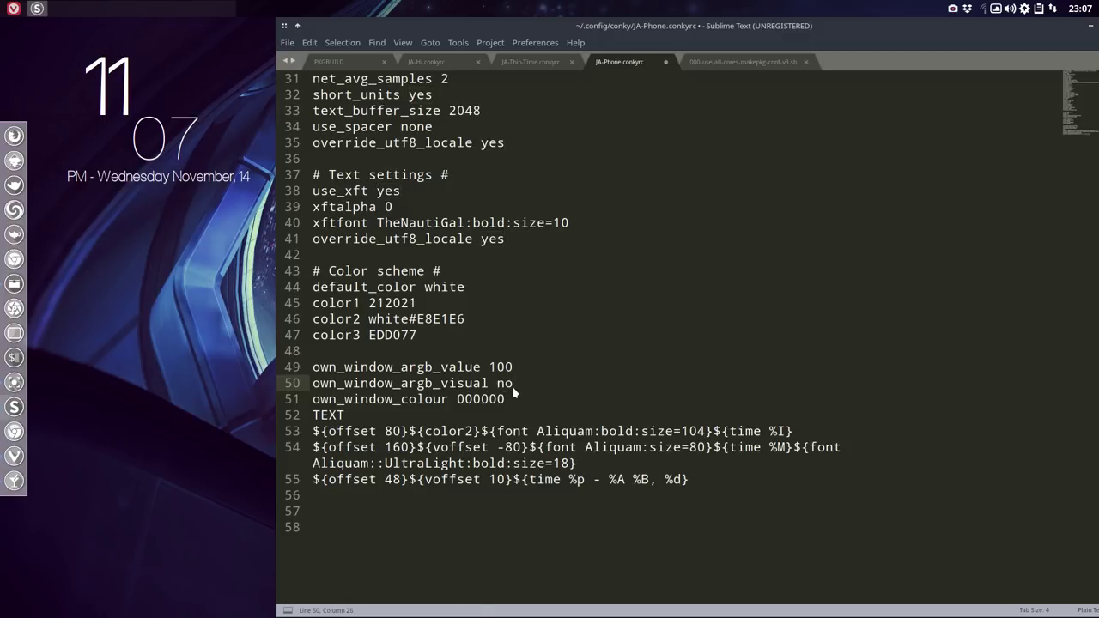
{"action": "key", "text": "ctrl+s"}
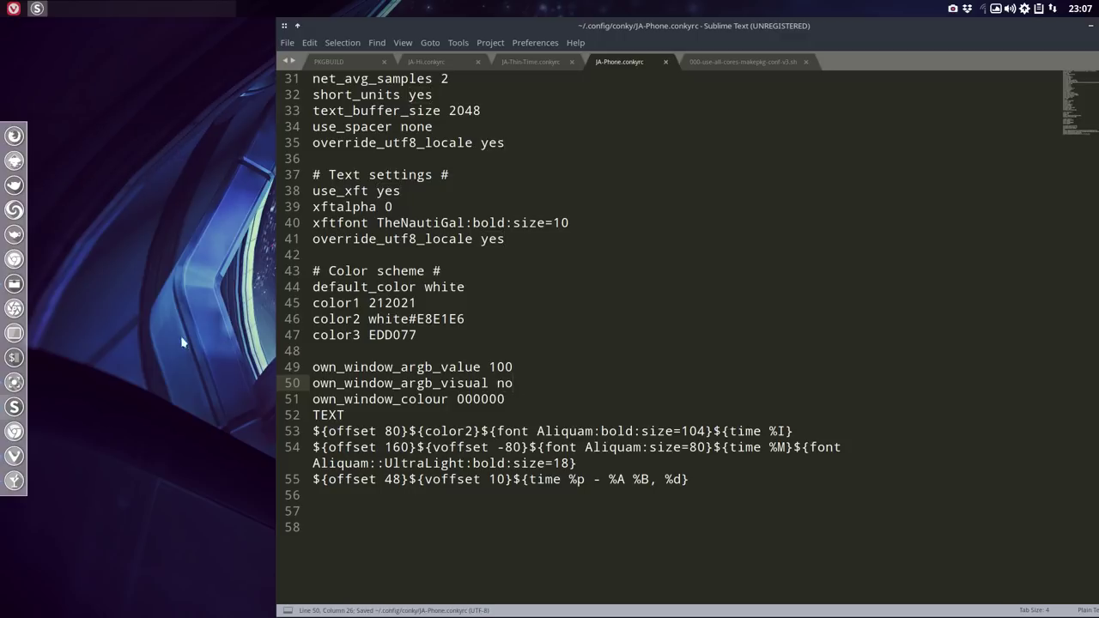
{"action": "right_click", "coordinate": [129, 328]}
{"action": "mouse_move", "coordinate": [158, 399]}
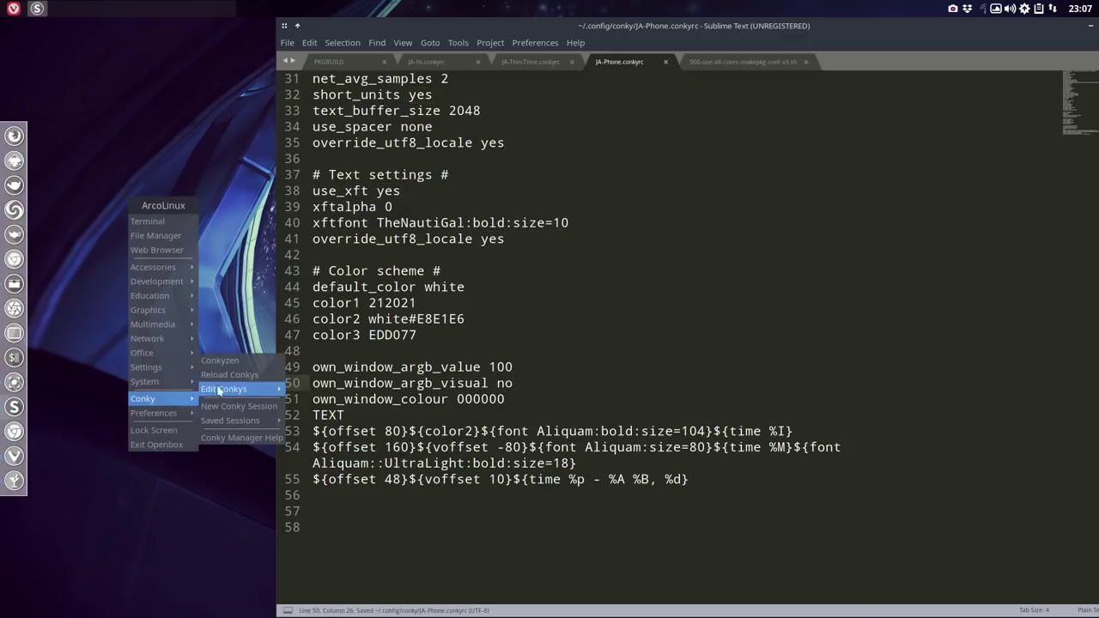
{"action": "left_click", "coordinate": [228, 387]}
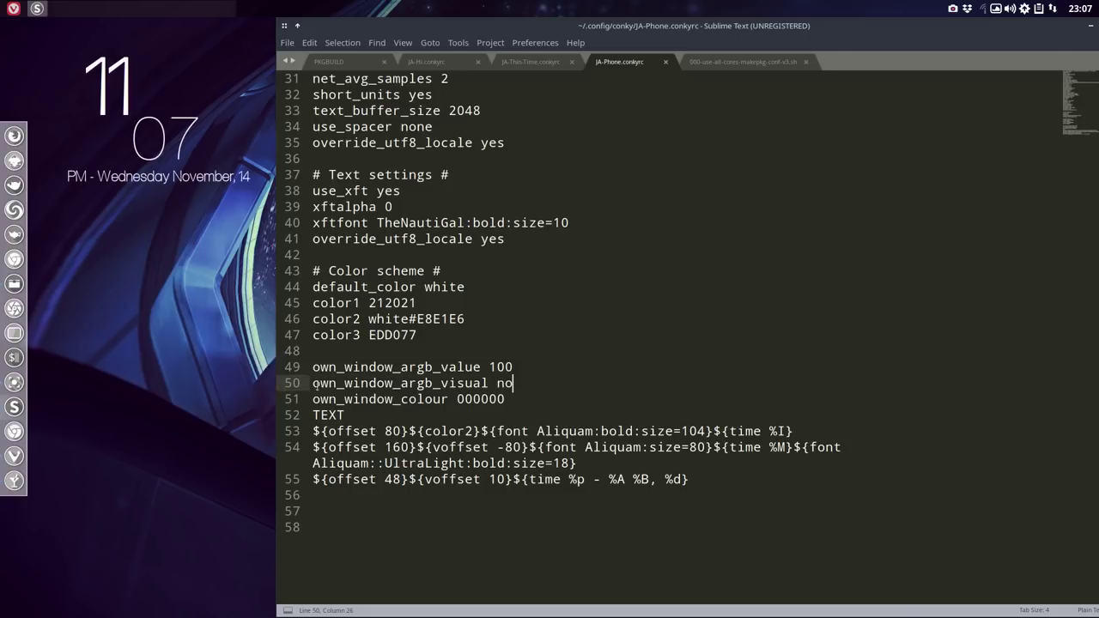
{"action": "left_click", "coordinate": [184, 253]}
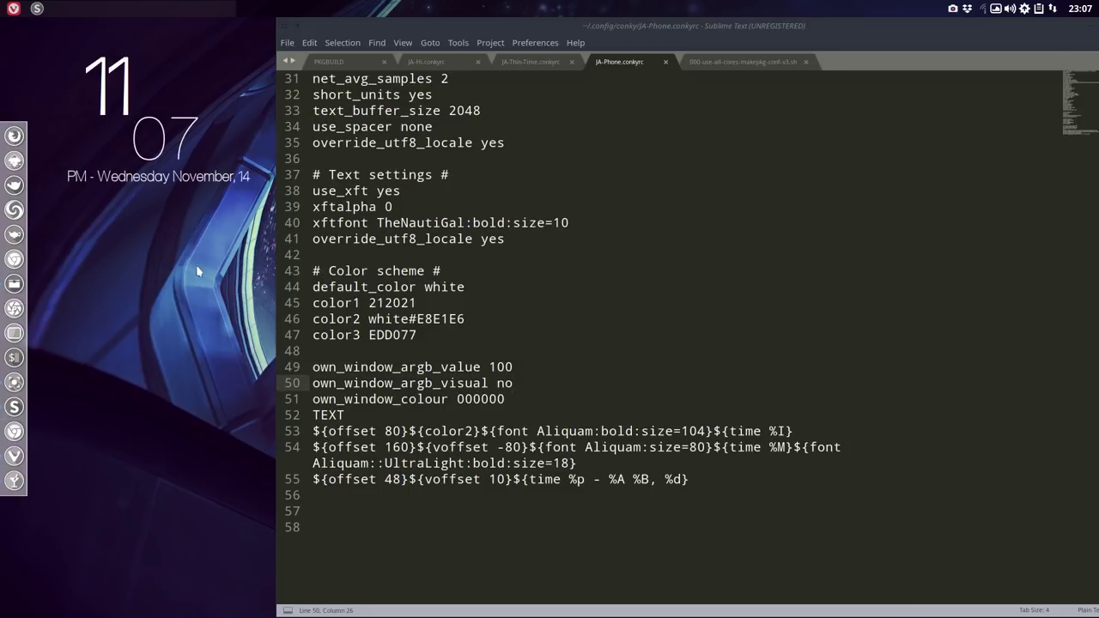
Step: Undo the changes to own_window_argb_visual and own_window_argb_value, and move the editor window aside to expose the desktop
{"action": "left_click", "coordinate": [522, 395]}
{"action": "key", "text": "ctrl+z"}
{"action": "key", "text": "ctrl+z"}
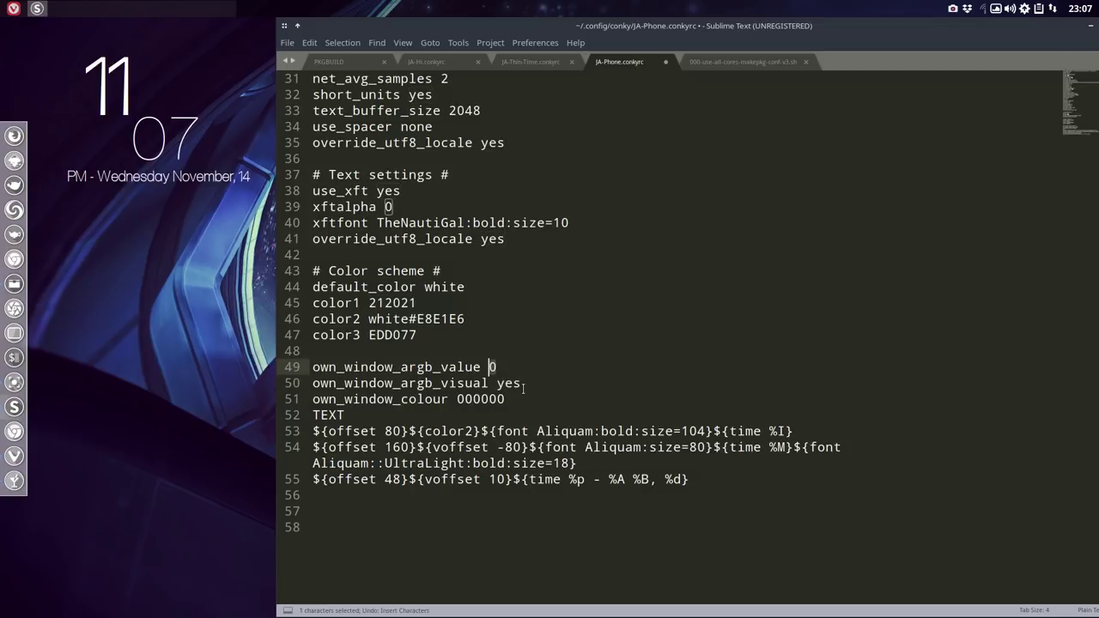
{"action": "left_click", "coordinate": [517, 399]}
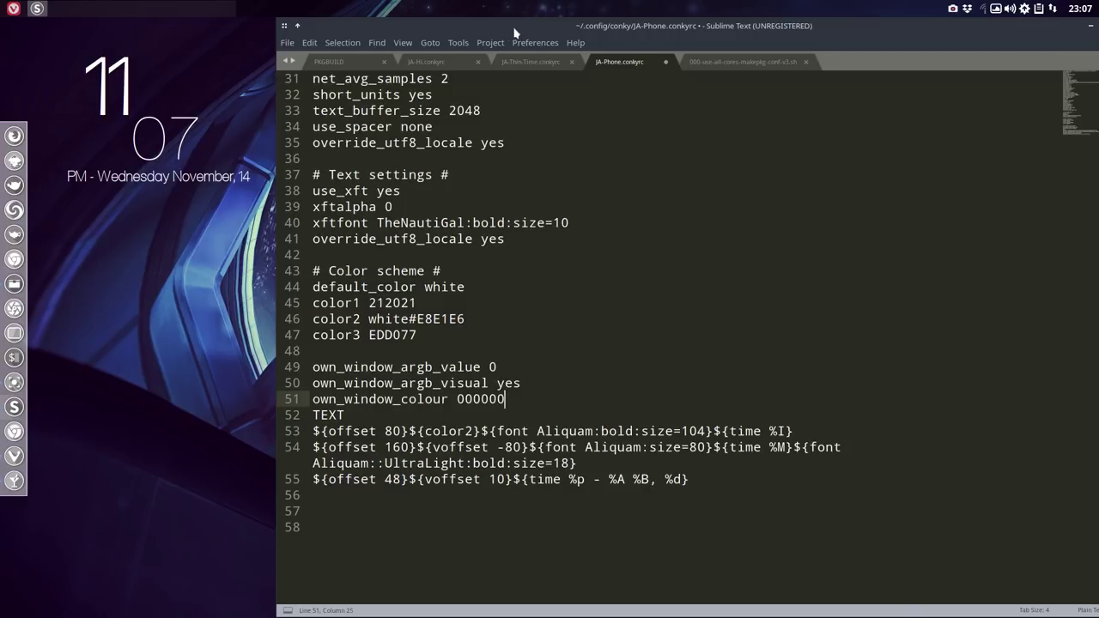
{"action": "left_click_drag", "start_coordinate": [515, 32], "coordinate": [985, 230]}
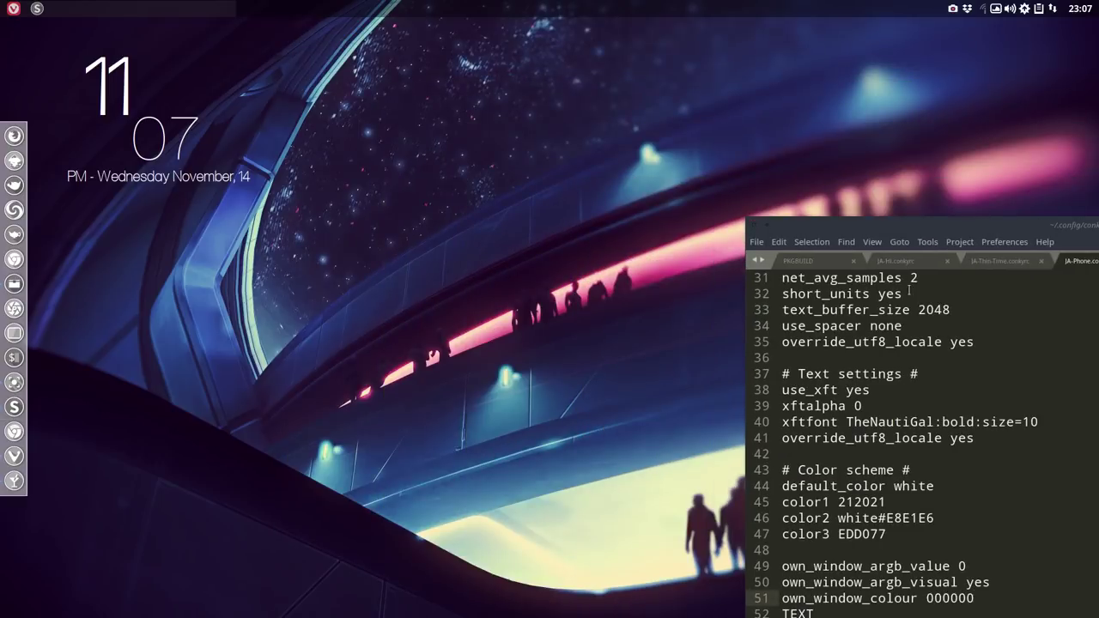
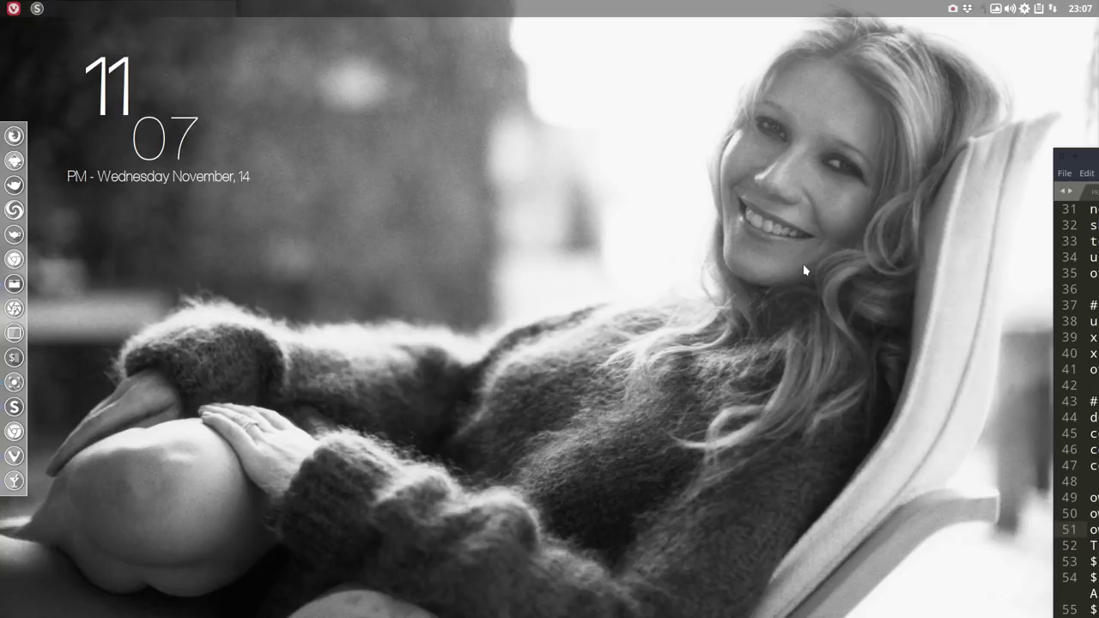
Step: Bring JA-Phone.conkyrc back up in the maximized editor and clear the color3 definition in line 47
{"action": "key", "text": "alt+Tab"}
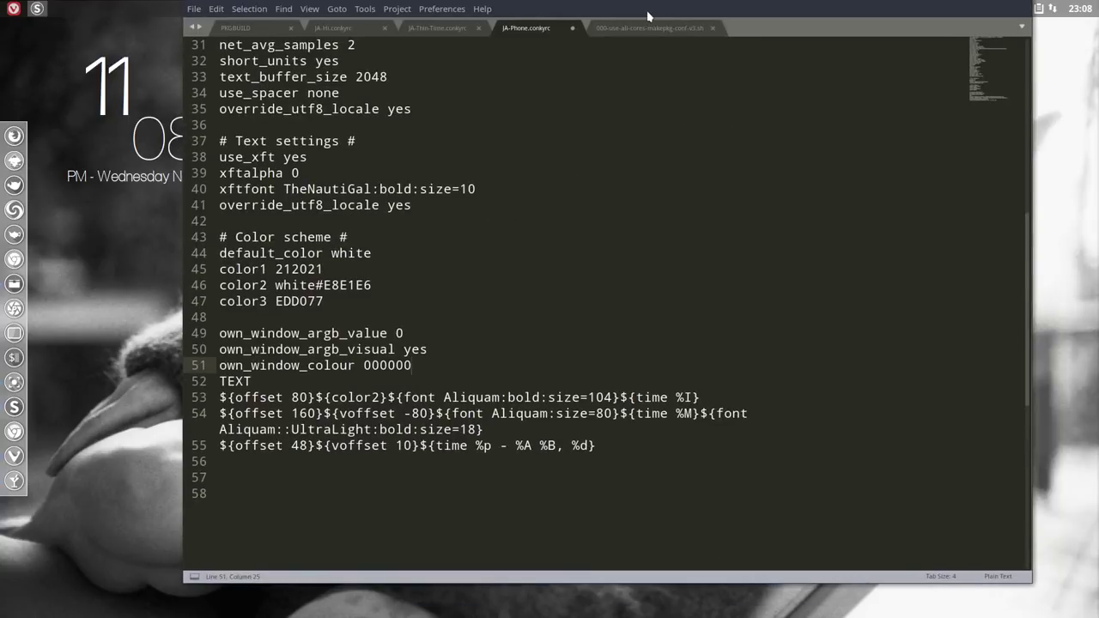
{"action": "key", "text": "super+Up"}
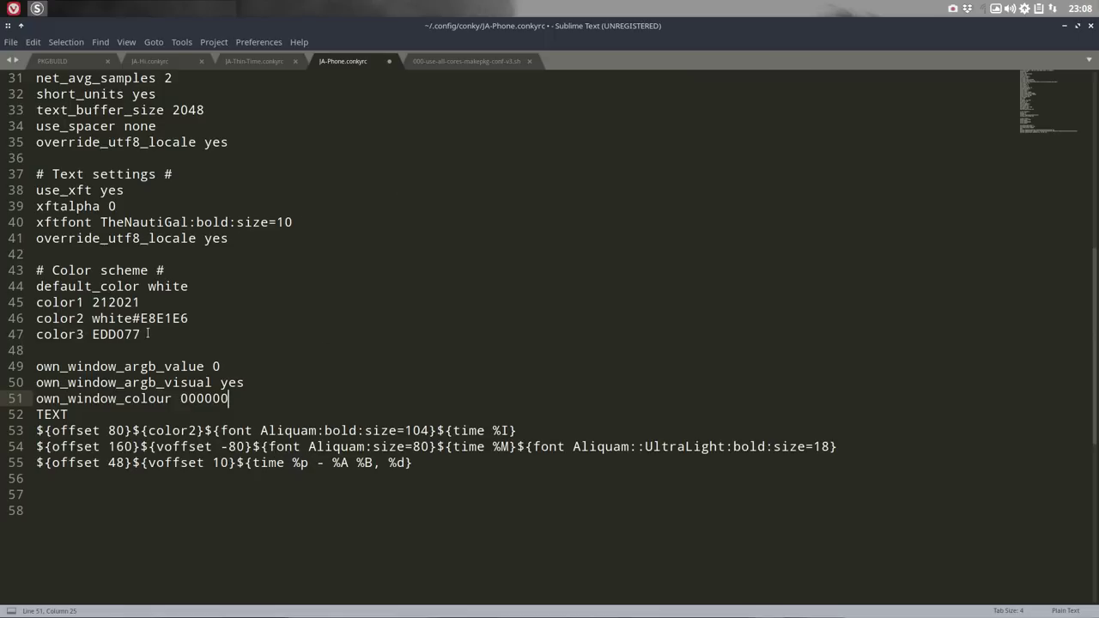
{"action": "left_click_drag", "start_coordinate": [147, 334], "coordinate": [24, 337]}
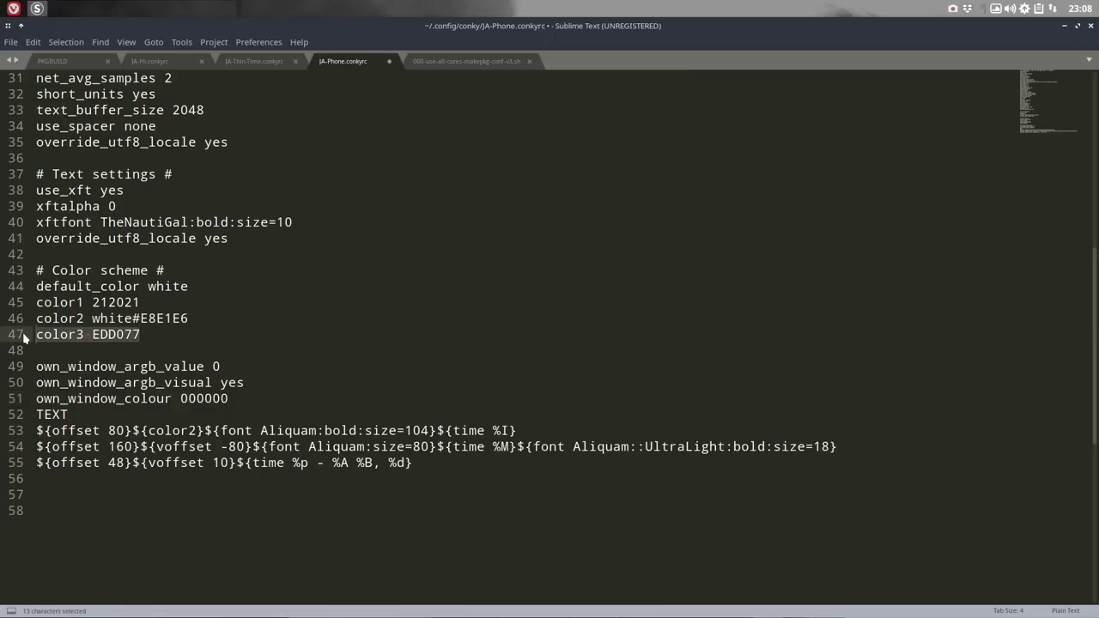
{"action": "key", "text": "BackSpace"}
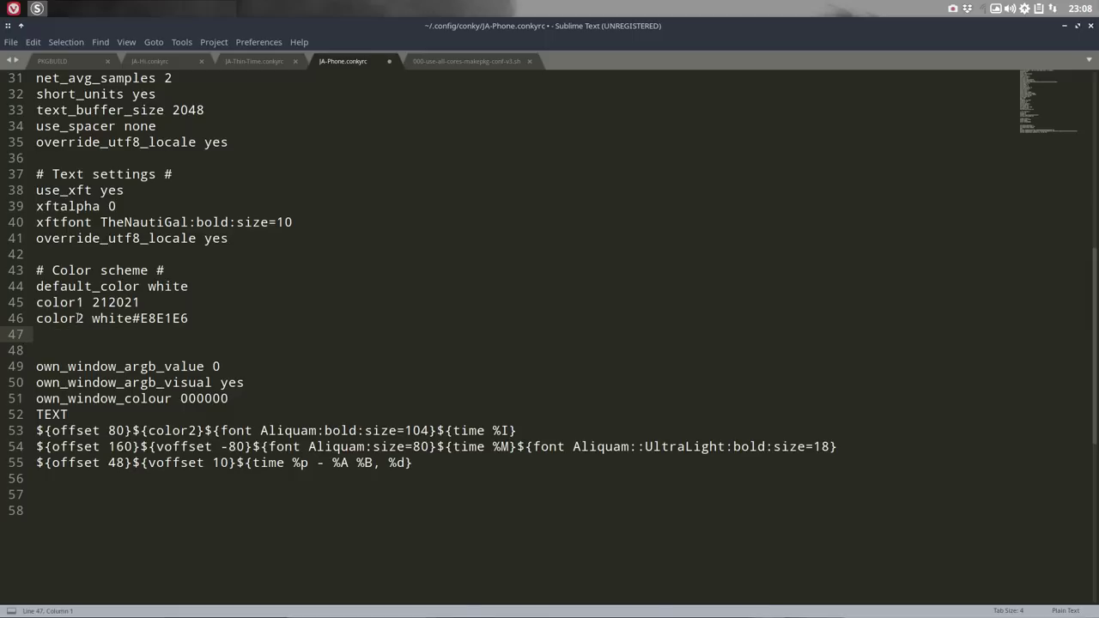
Step: Compare the remaining color definitions in lines 44 to 46 with the color used in the clock's text lines
{"action": "left_click", "coordinate": [143, 302]}
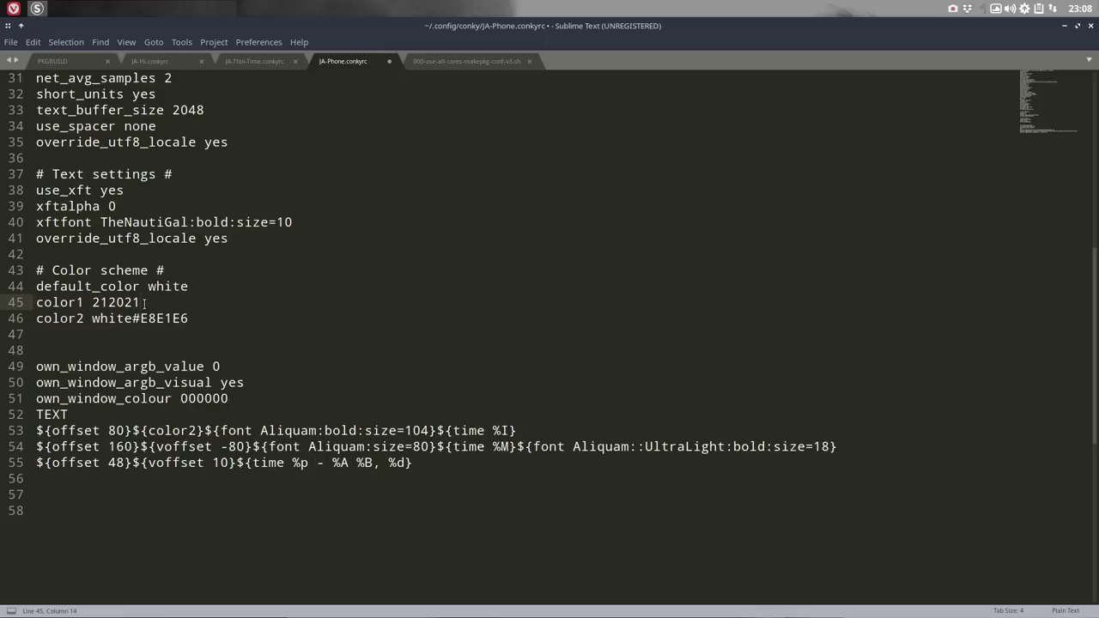
{"action": "left_click", "coordinate": [172, 288]}
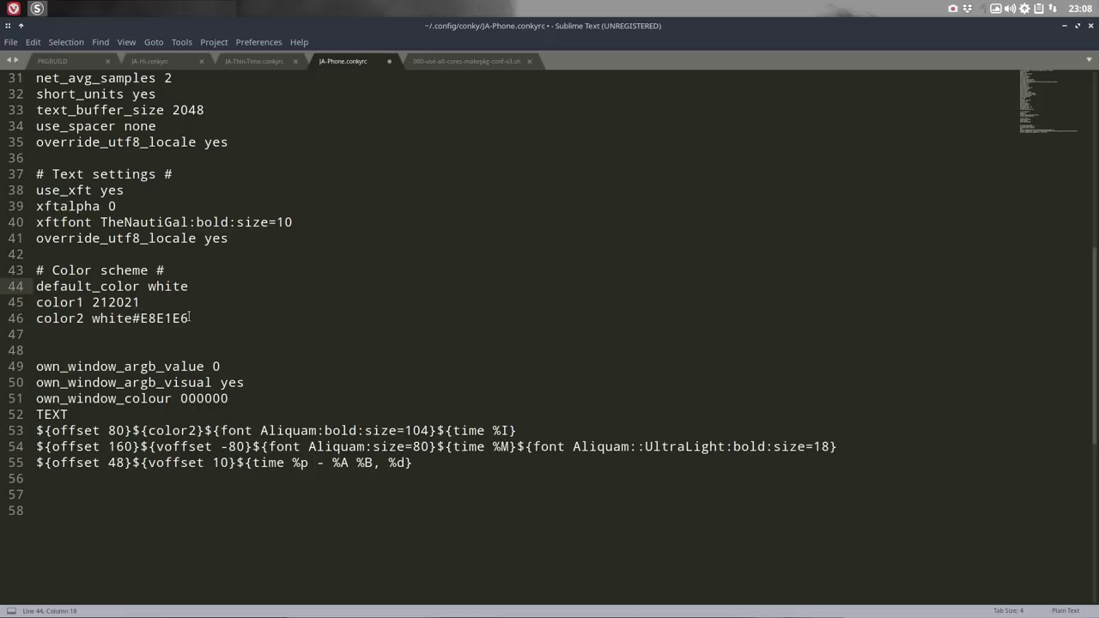
{"action": "left_click_drag", "start_coordinate": [189, 319], "coordinate": [5, 320]}
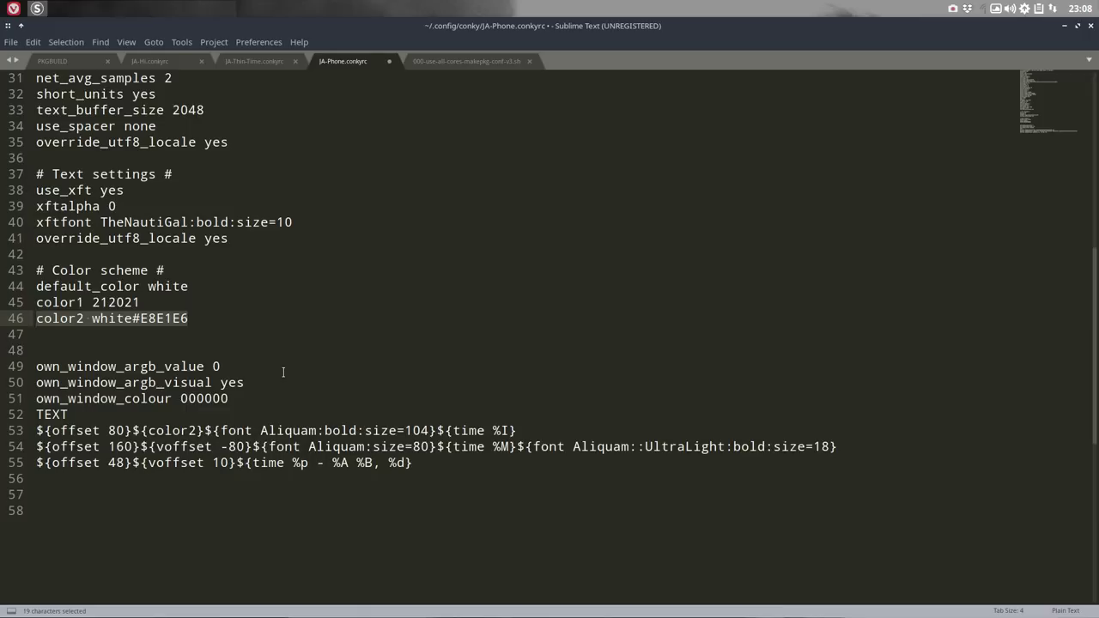
{"action": "left_click", "coordinate": [174, 430]}
{"action": "double_click", "coordinate": [175, 430]}
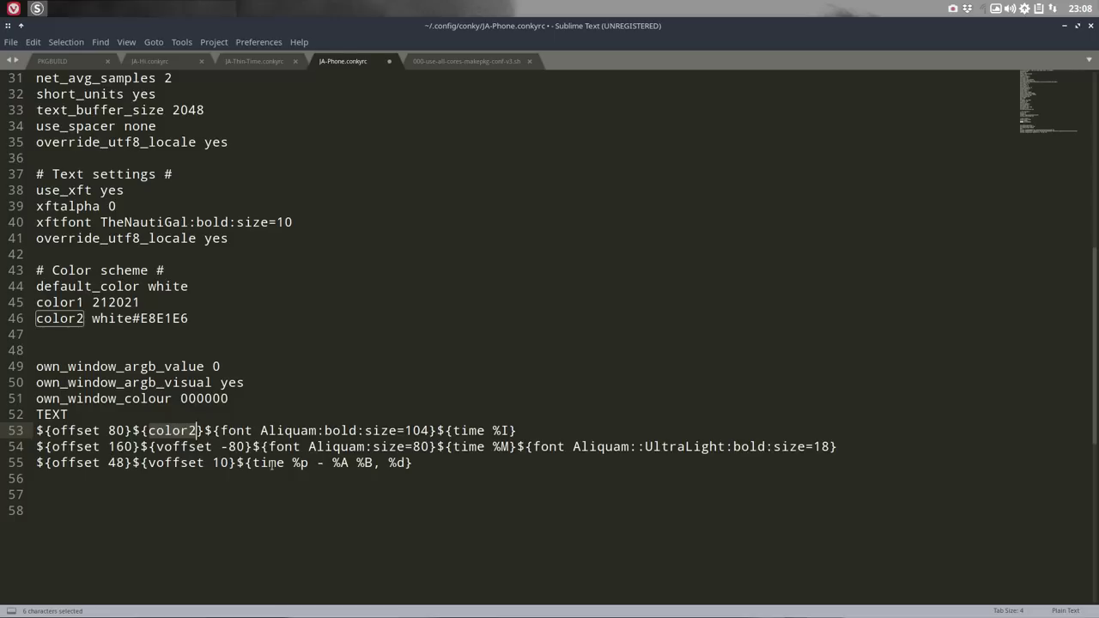
{"action": "left_click", "coordinate": [434, 464]}
Step: Delete the xftfont TheNautiGal line, including its line break, from the Text settings section
{"action": "scroll", "coordinate": [172, 386], "scroll_direction": "up", "scroll_amount": 1}
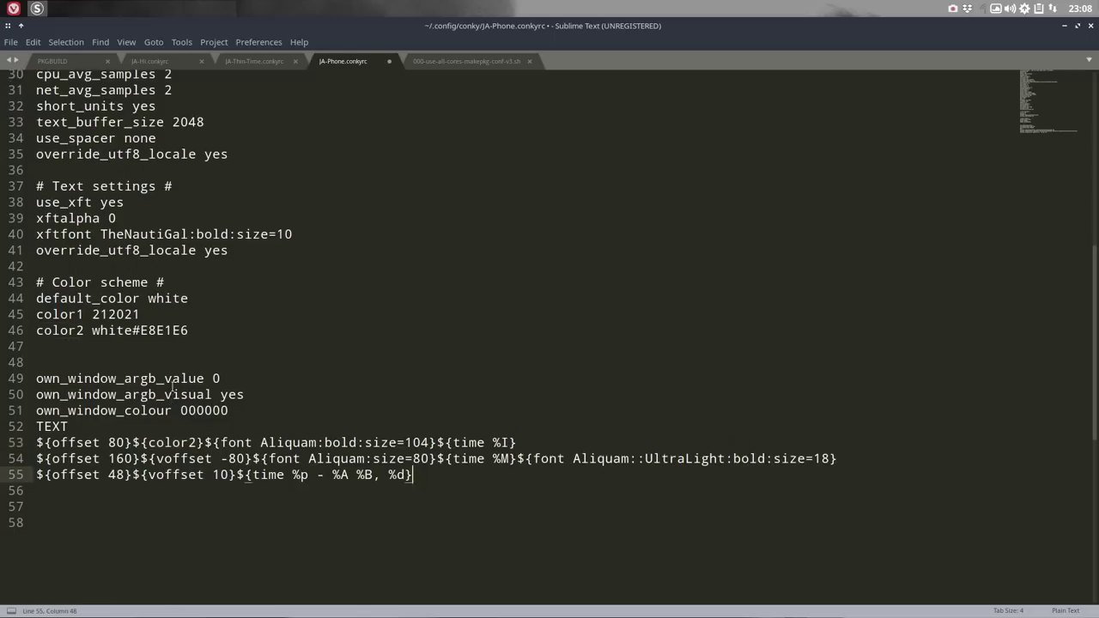
{"action": "scroll", "coordinate": [171, 387], "scroll_direction": "up", "scroll_amount": 1}
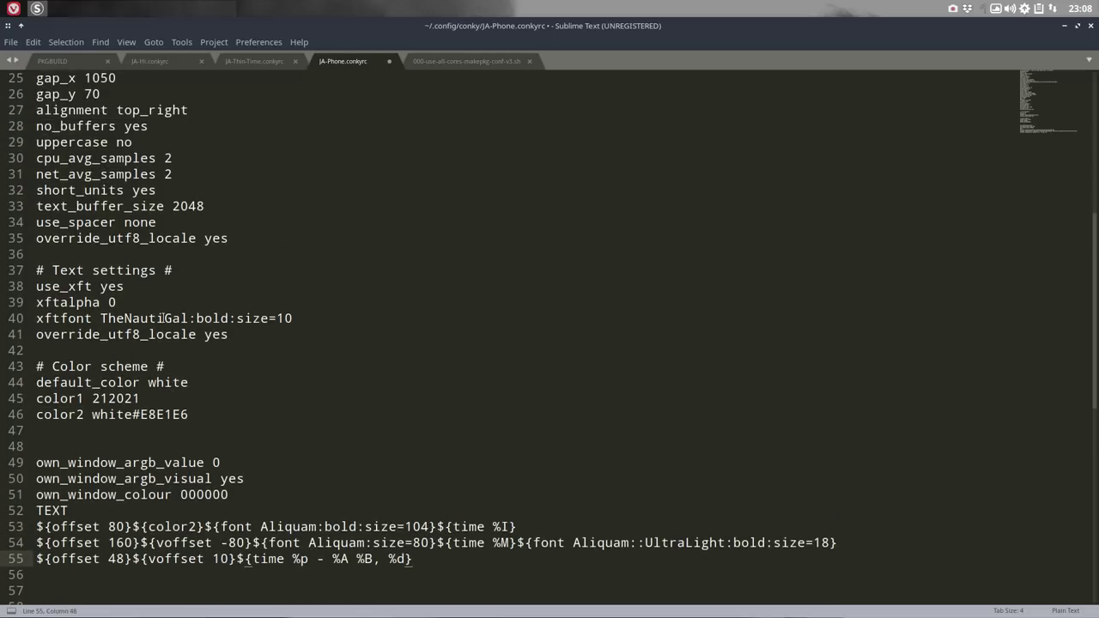
{"action": "left_click_drag", "start_coordinate": [290, 318], "coordinate": [5, 319]}
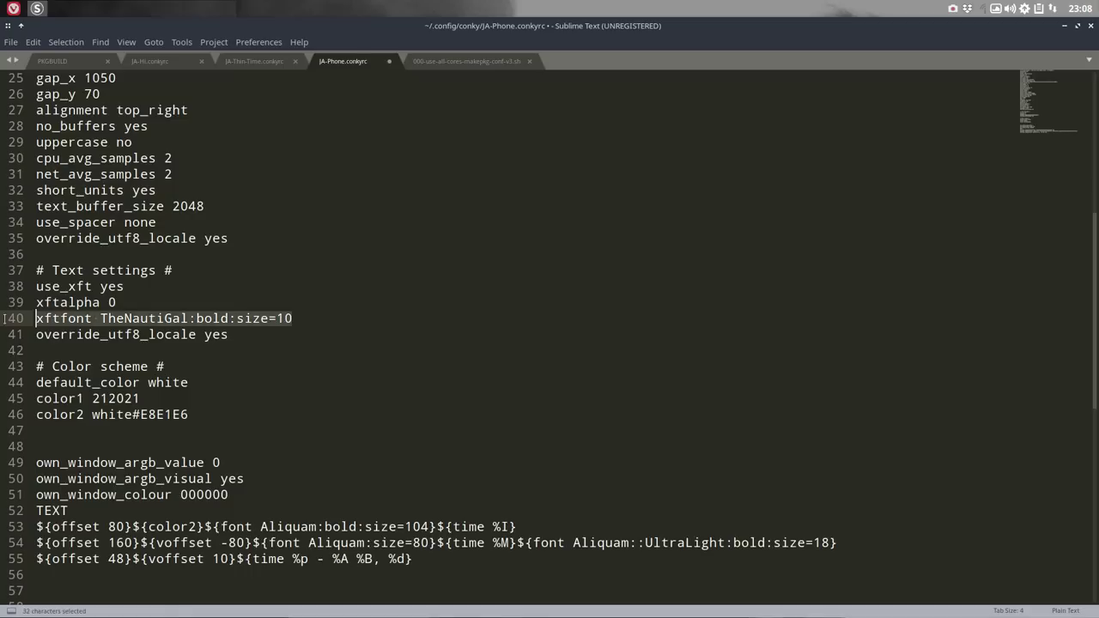
{"action": "key", "text": "BackSpace"}
{"action": "key", "text": "Delete"}
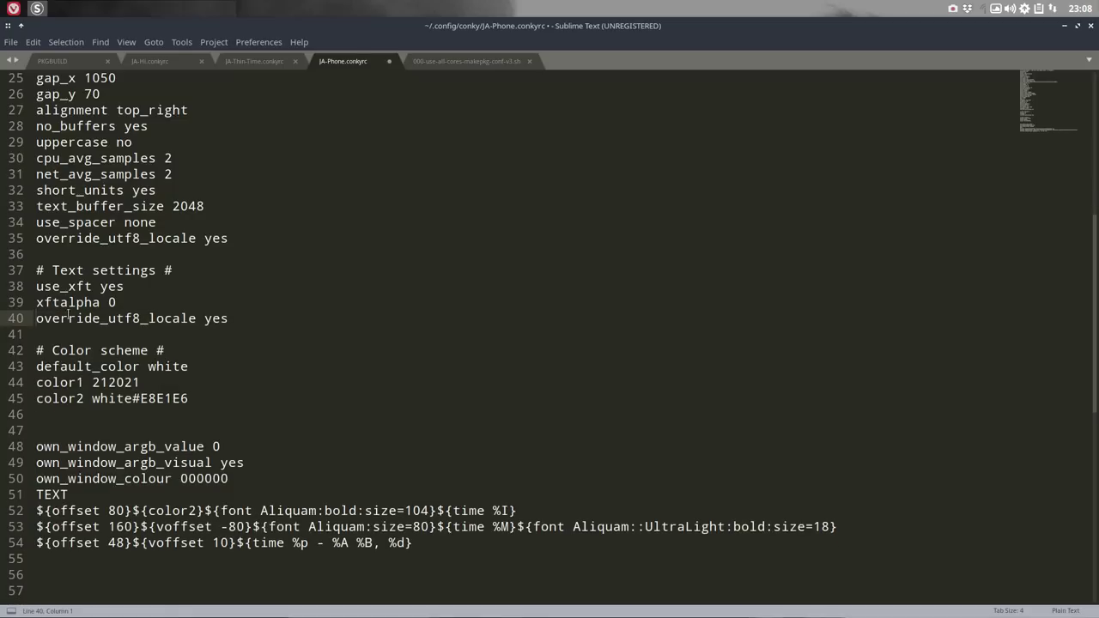
Step: Delete the xftfont Roboto:size=9 line near the start of the file, including its line break
{"action": "scroll", "coordinate": [167, 287], "scroll_direction": "up", "scroll_amount": 8}
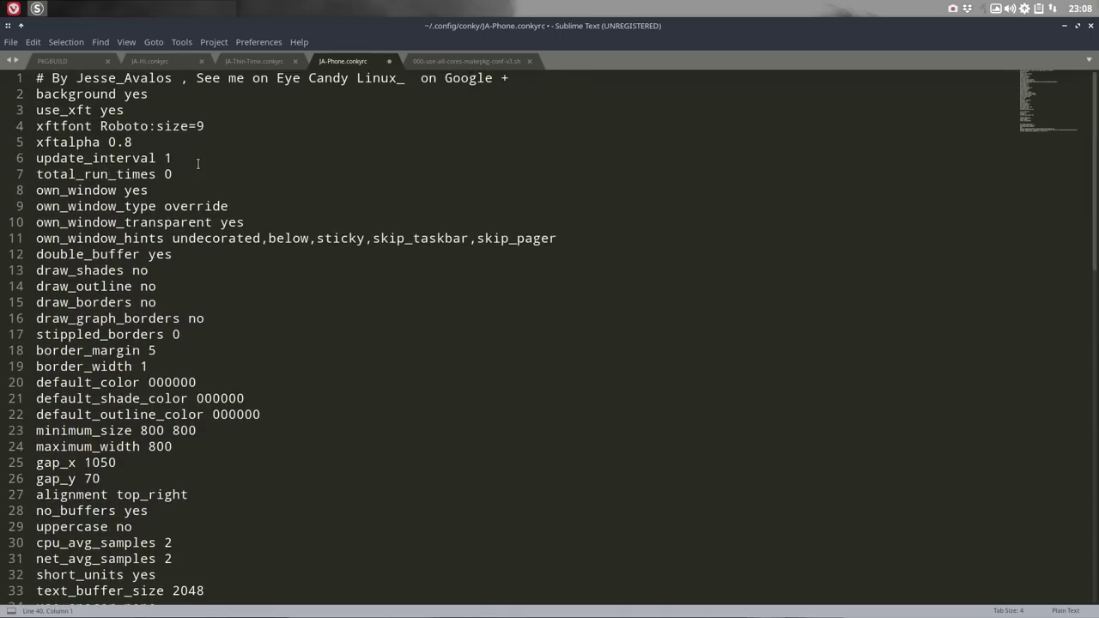
{"action": "left_click_drag", "start_coordinate": [207, 126], "coordinate": [36, 110]}
{"action": "left_click", "coordinate": [207, 126]}
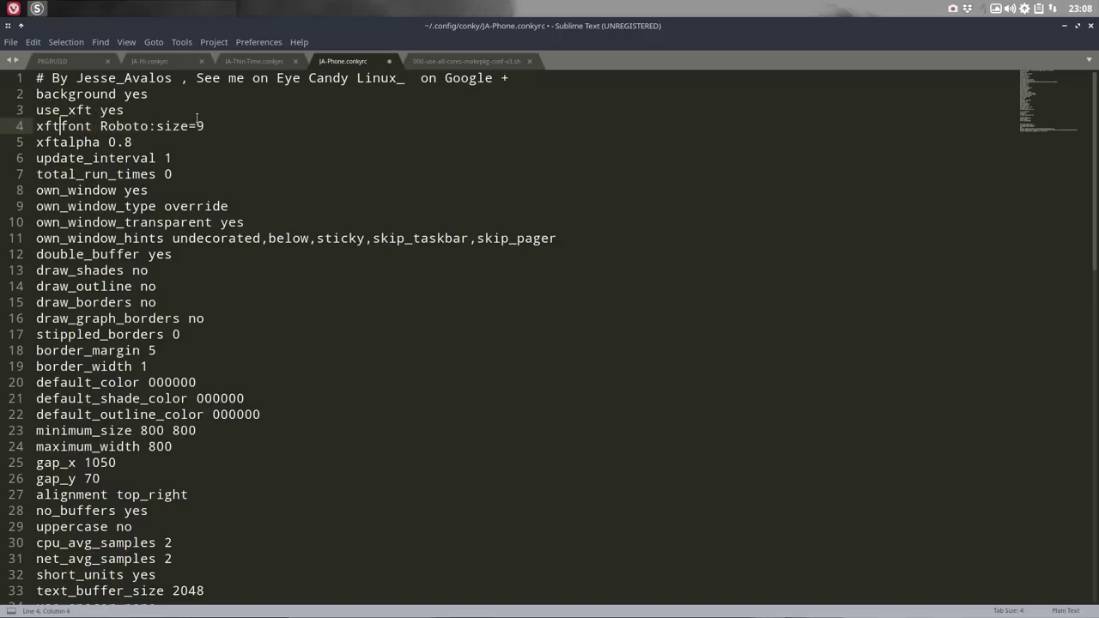
{"action": "left_click_drag", "start_coordinate": [206, 125], "coordinate": [36, 125]}
{"action": "key", "text": "BackSpace"}
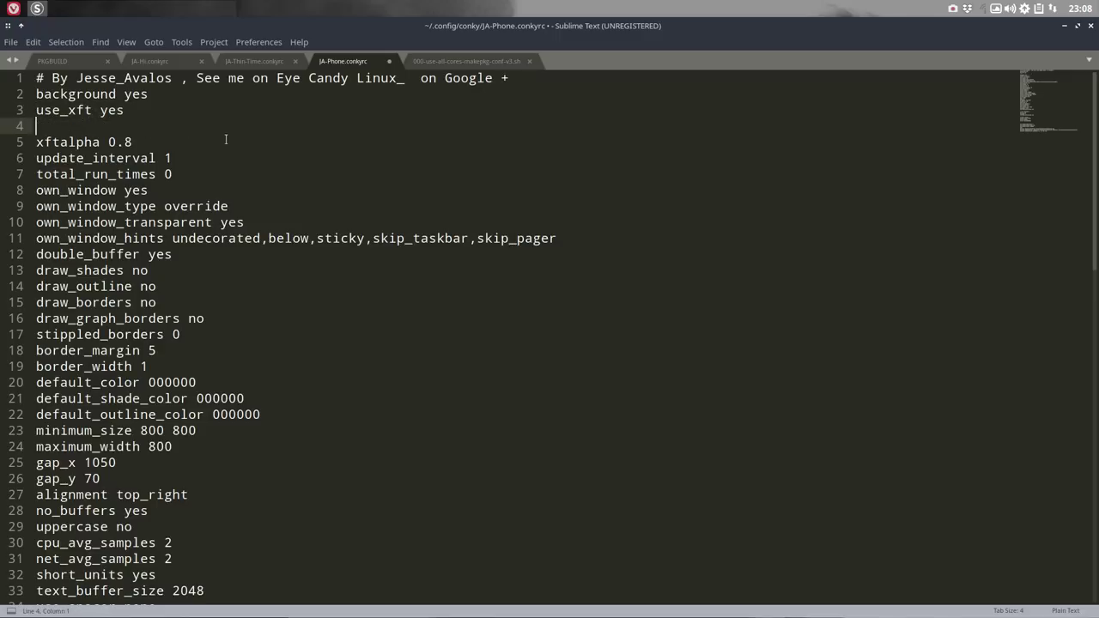
{"action": "key", "text": "Delete"}
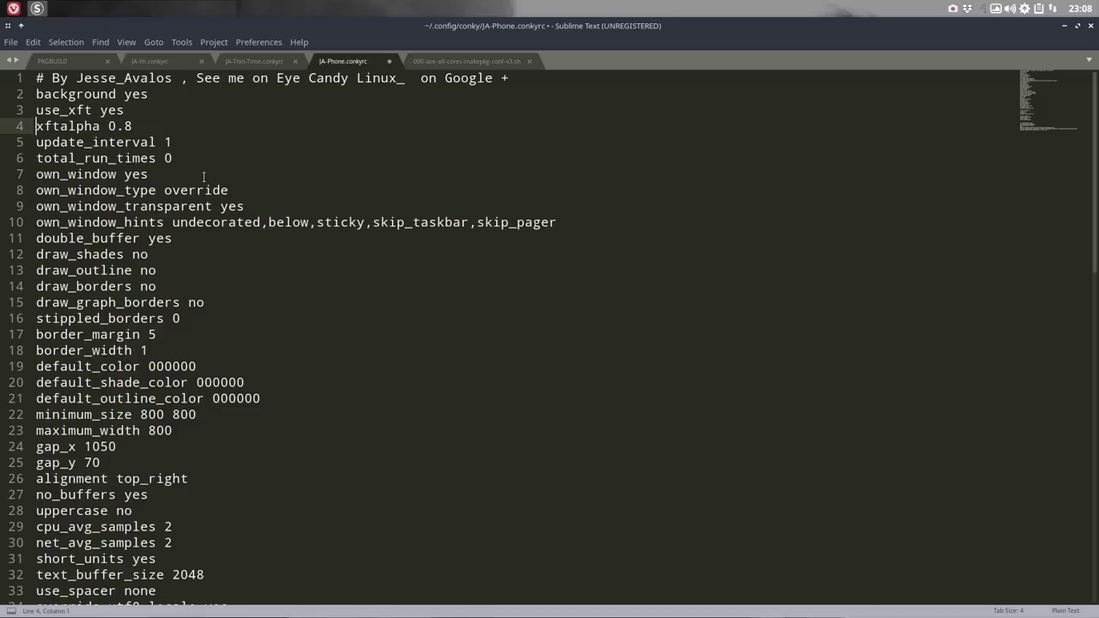
Step: Append the comment #desktop,override, after the own_window_type value in line 8
{"action": "scroll", "coordinate": [203, 177], "scroll_direction": "down", "scroll_amount": 1}
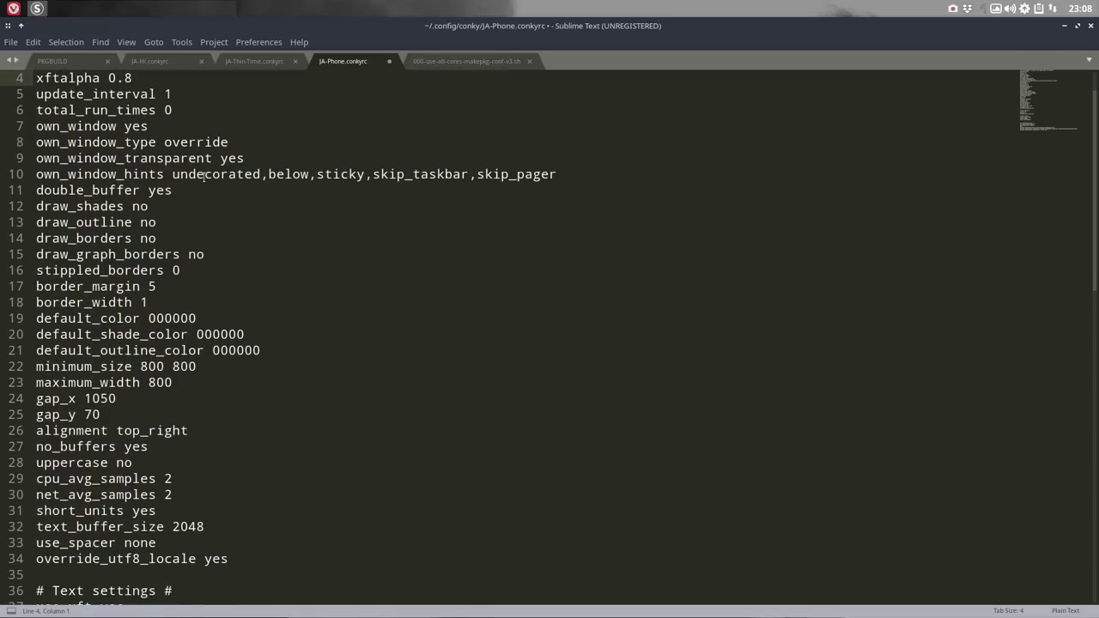
{"action": "left_click", "coordinate": [244, 142]}
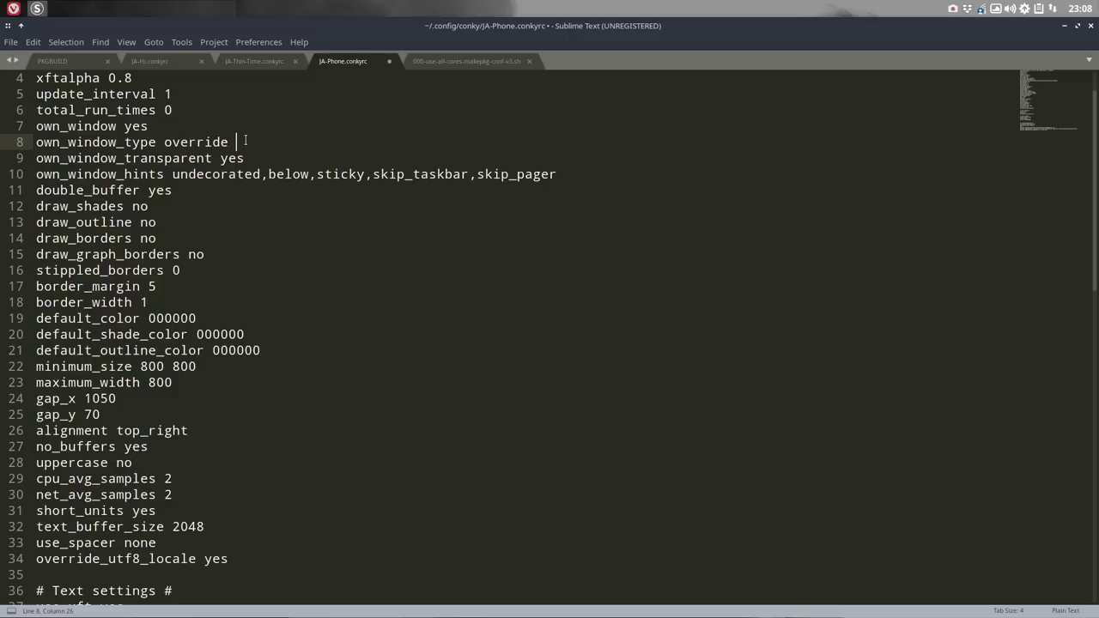
{"action": "type", "text": "#de"}
{"action": "key", "text": "BackSpace"}
{"action": "type", "text": "ek"}
{"action": "key", "text": "BackSpace"}
{"action": "type", "text": "sktop,"}
{"action": "key", "text": "BackSpace"}
{"action": "type", "text": "override,"}
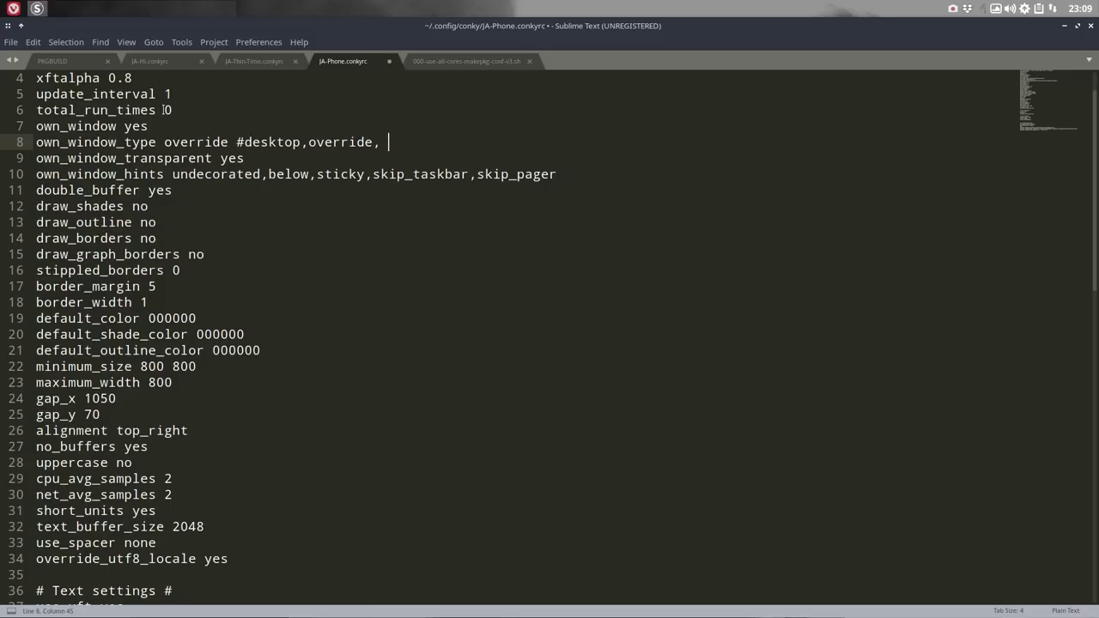
Step: Copy the window type options normal/override/dock/desktop/panel from the own_window_type comment in JA-Thin-Time.conkyrc
{"action": "left_click", "coordinate": [254, 62]}
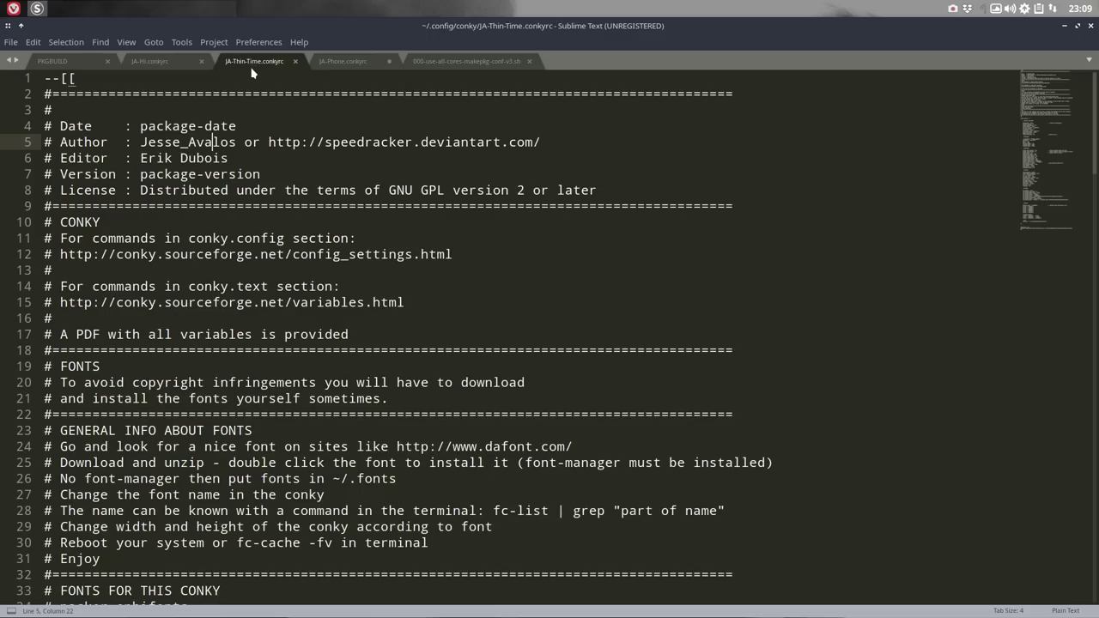
{"action": "scroll", "coordinate": [242, 372], "scroll_direction": "down", "scroll_amount": 9}
{"action": "scroll", "coordinate": [242, 371], "scroll_direction": "down", "scroll_amount": 10}
{"action": "scroll", "coordinate": [242, 372], "scroll_direction": "up", "scroll_amount": 2}
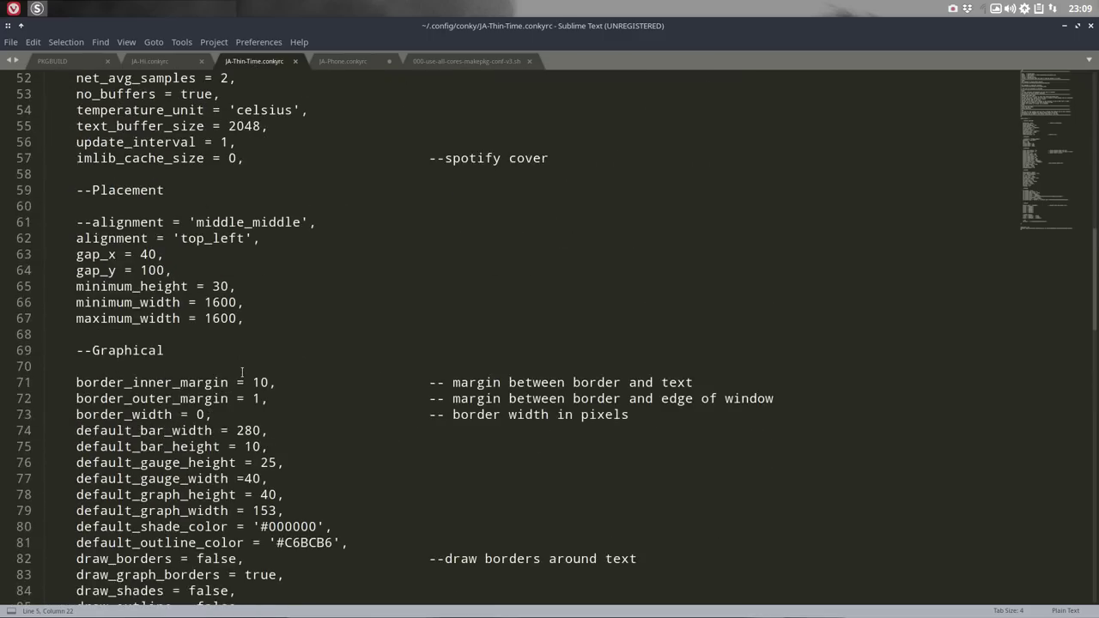
{"action": "scroll", "coordinate": [242, 372], "scroll_direction": "down", "scroll_amount": 7}
{"action": "scroll", "coordinate": [241, 371], "scroll_direction": "down", "scroll_amount": 7}
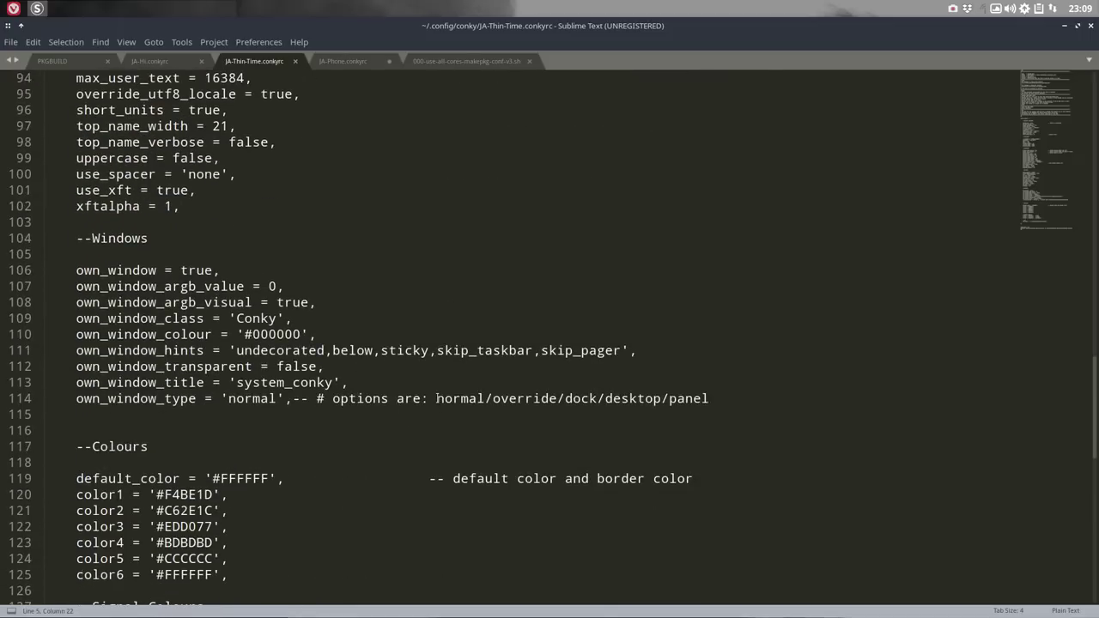
{"action": "left_click_drag", "start_coordinate": [436, 398], "coordinate": [711, 399]}
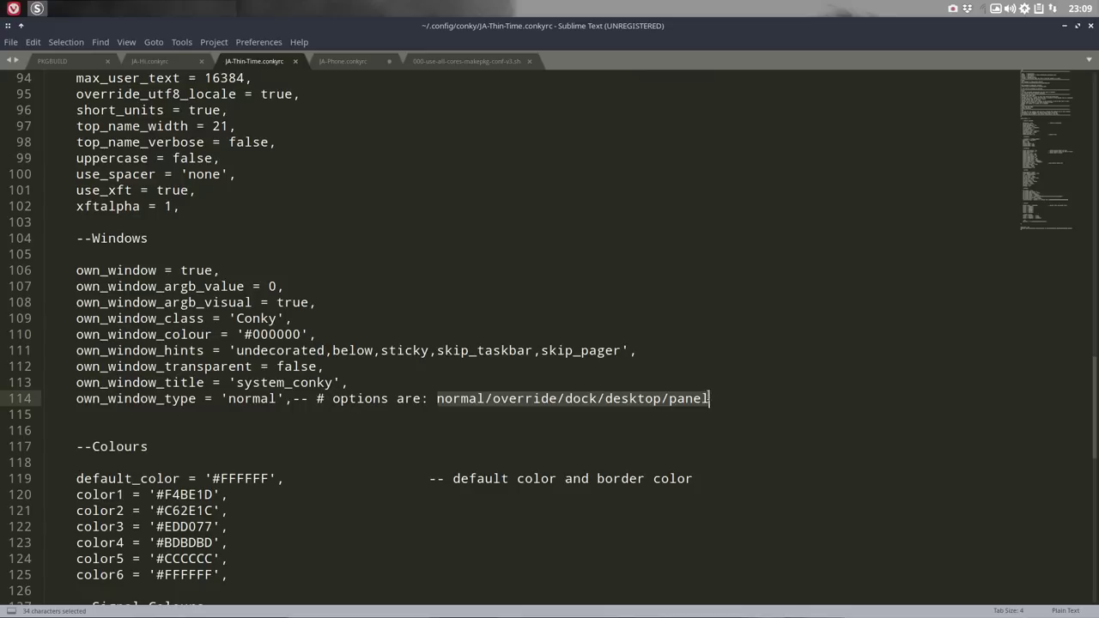
{"action": "key", "text": "ctrl+c"}
Step: Replace the comment text in line 8 of JA-Phone.conkyrc with the copied normal/override/dock/desktop/panel options and save the file
{"action": "left_click", "coordinate": [362, 62]}
{"action": "left_click", "coordinate": [279, 152]}
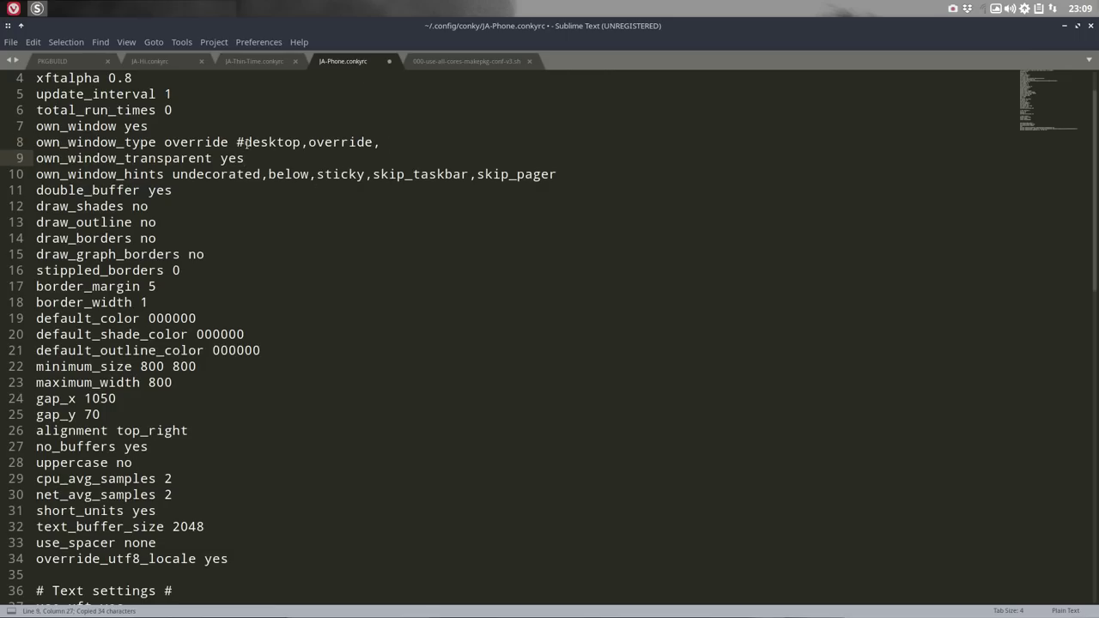
{"action": "left_click_drag", "start_coordinate": [245, 142], "coordinate": [378, 143]}
{"action": "key", "text": "ctrl+v"}
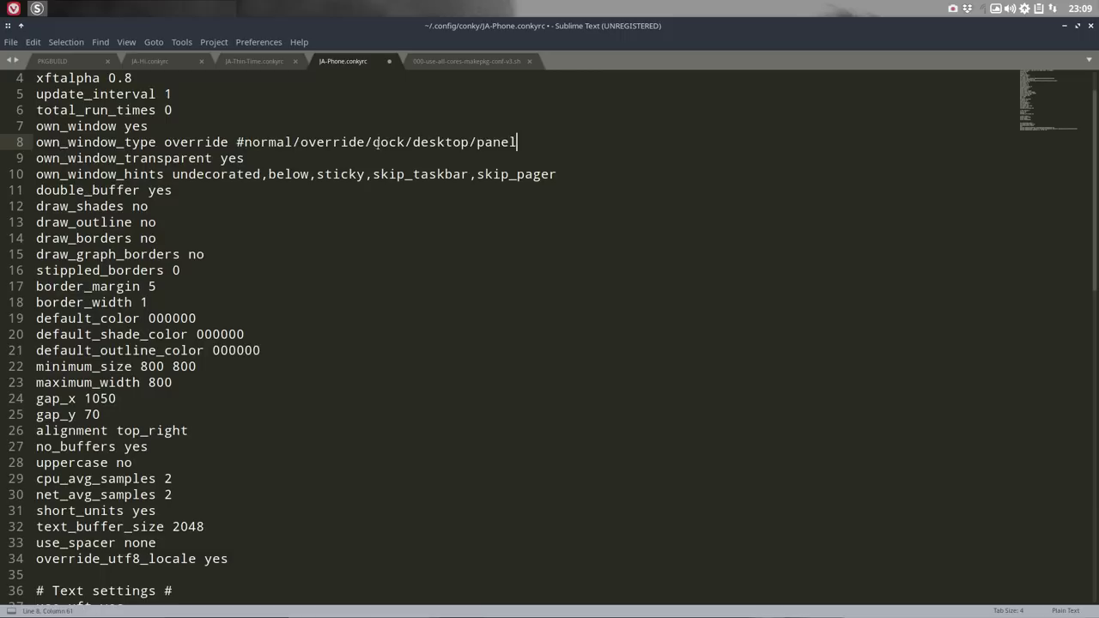
{"action": "key", "text": "ctrl+s"}
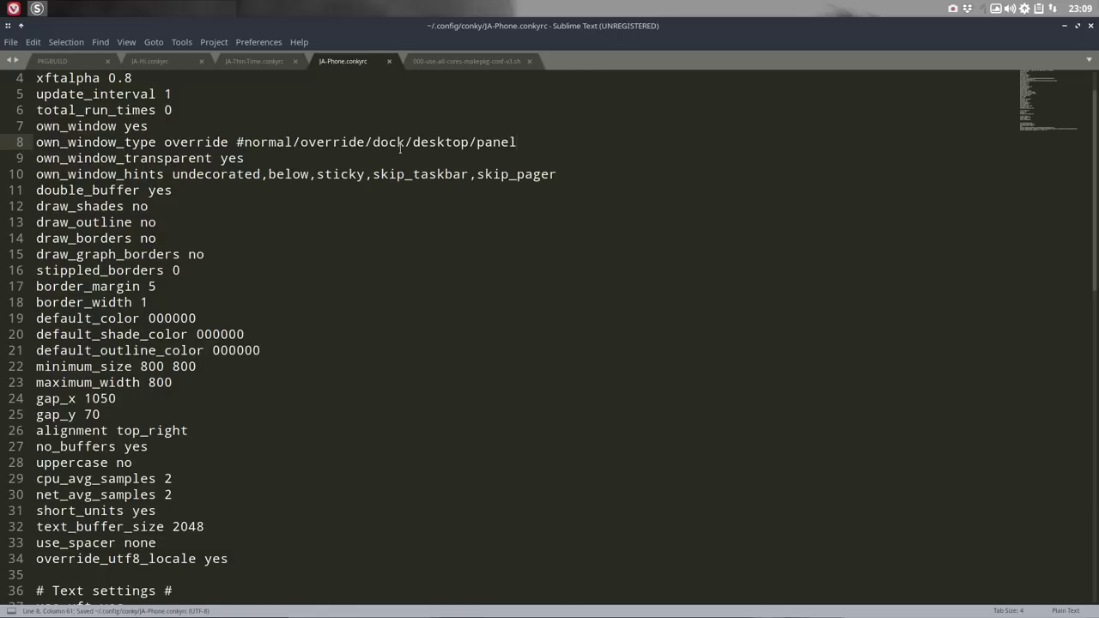
Step: Set own_window_type in line 8 to desktop, save the file, and minimize the editor to reveal the clock
{"action": "double_click", "coordinate": [195, 143]}
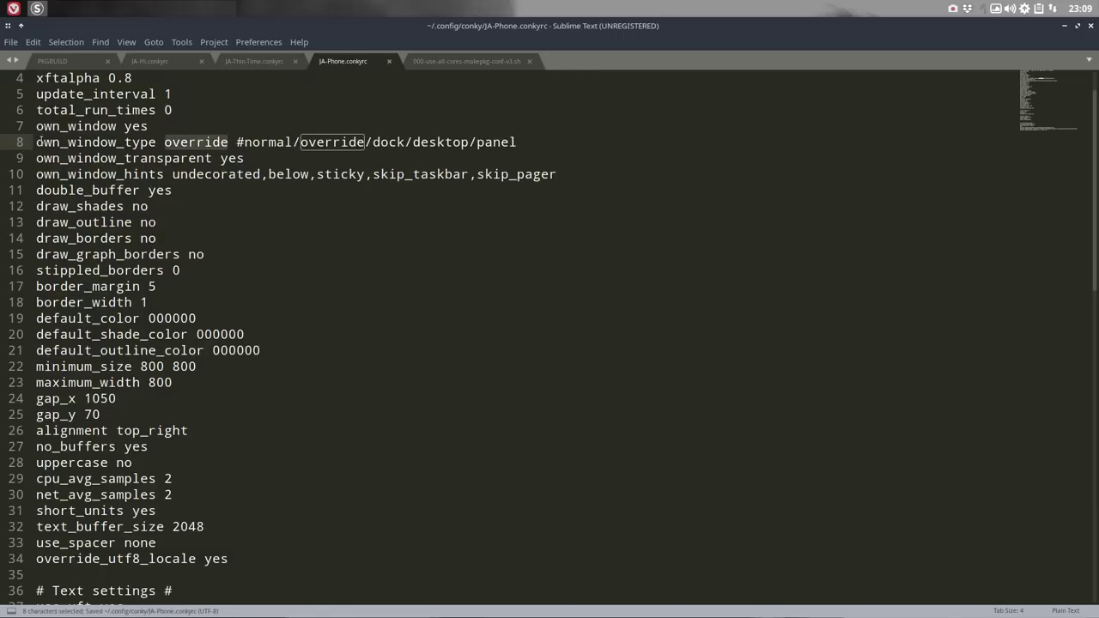
{"action": "key", "text": "Home"}
{"action": "key", "text": "ctrl+Right"}
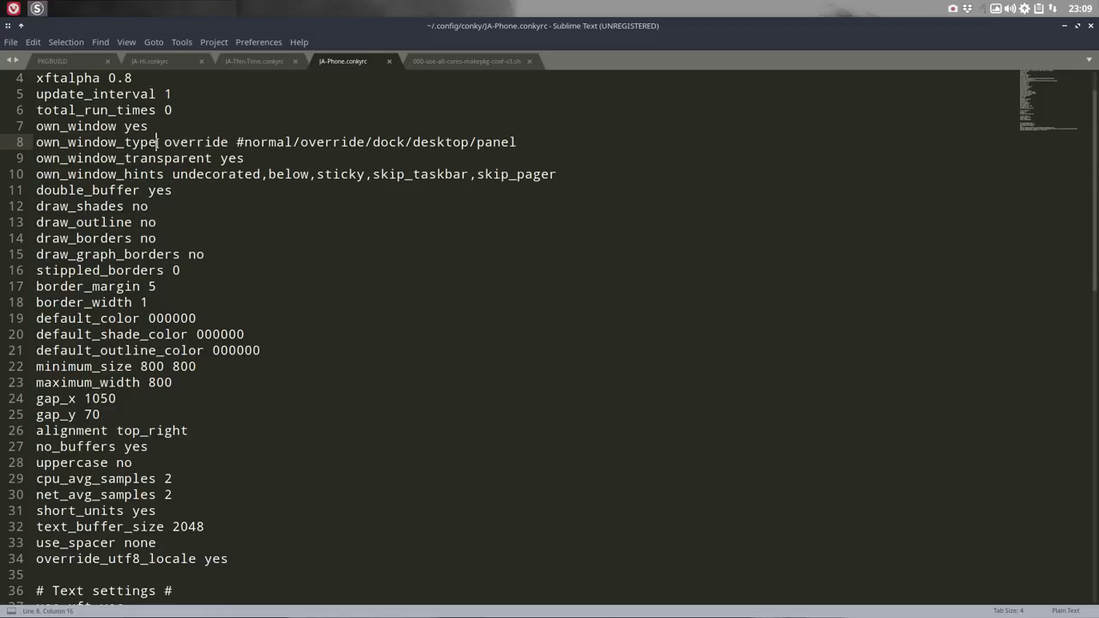
{"action": "key", "text": "Right"}
{"action": "key", "text": "Right"}
{"action": "key", "text": "Right"}
{"action": "key", "text": "Right"}
{"action": "key", "text": "Right"}
{"action": "key", "text": "Right"}
{"action": "key", "text": "Right"}
{"action": "key", "text": "Right"}
{"action": "key", "text": "Right"}
{"action": "key", "text": "Right"}
{"action": "key", "text": "Right"}
{"action": "key", "text": "Right"}
{"action": "key", "text": "Right"}
{"action": "key", "text": "Right"}
{"action": "key", "text": "Right"}
{"action": "key", "text": "Right"}
{"action": "key", "text": "Right"}
{"action": "key", "text": "Right"}
{"action": "key", "text": "Right"}
{"action": "key", "text": "Right"}
{"action": "key", "text": "Right"}
{"action": "key", "text": "Right"}
{"action": "key", "text": "Right"}
{"action": "key", "text": "Right"}
{"action": "key", "text": "Right"}
{"action": "key", "text": "Right"}
{"action": "key", "text": "Right"}
{"action": "key", "text": "Right"}
{"action": "key", "text": "Right"}
{"action": "key", "text": "Right"}
{"action": "double_click", "coordinate": [209, 142]}
{"action": "key", "text": "BackSpace"}
{"action": "type", "text": "deskt"}
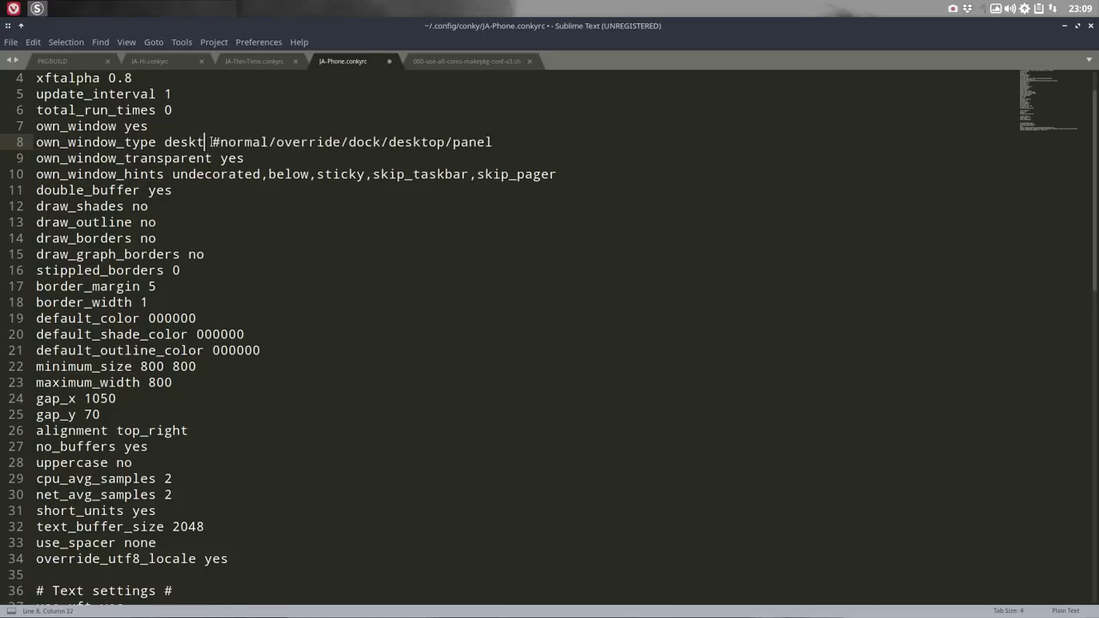
{"action": "type", "text": "op"}
{"action": "key", "text": "ctrl+s"}
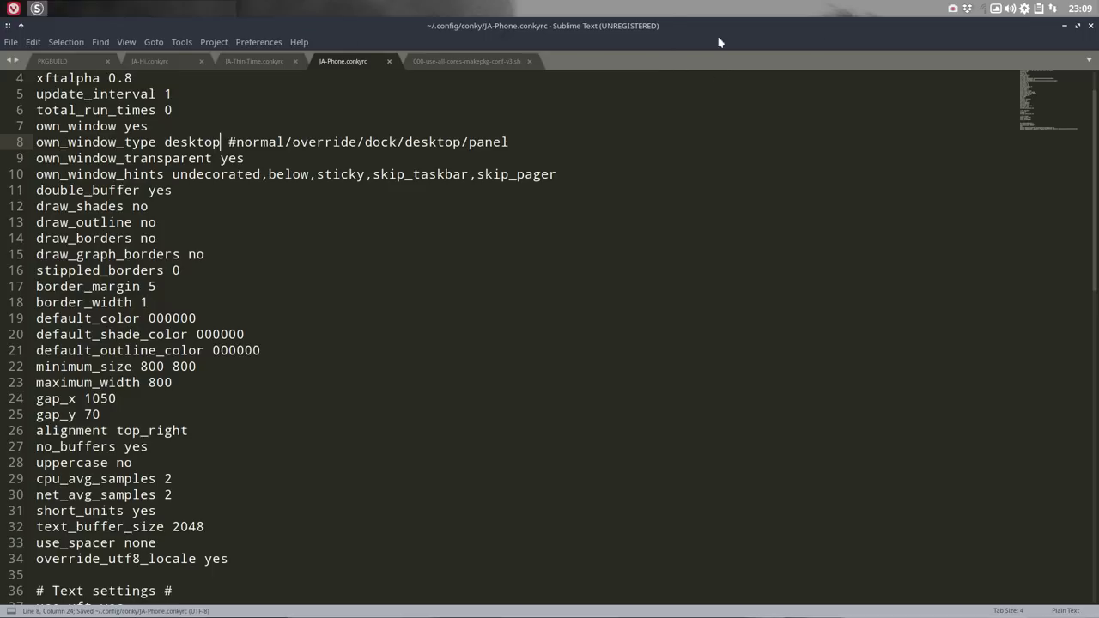
{"action": "left_click", "coordinate": [1068, 26]}
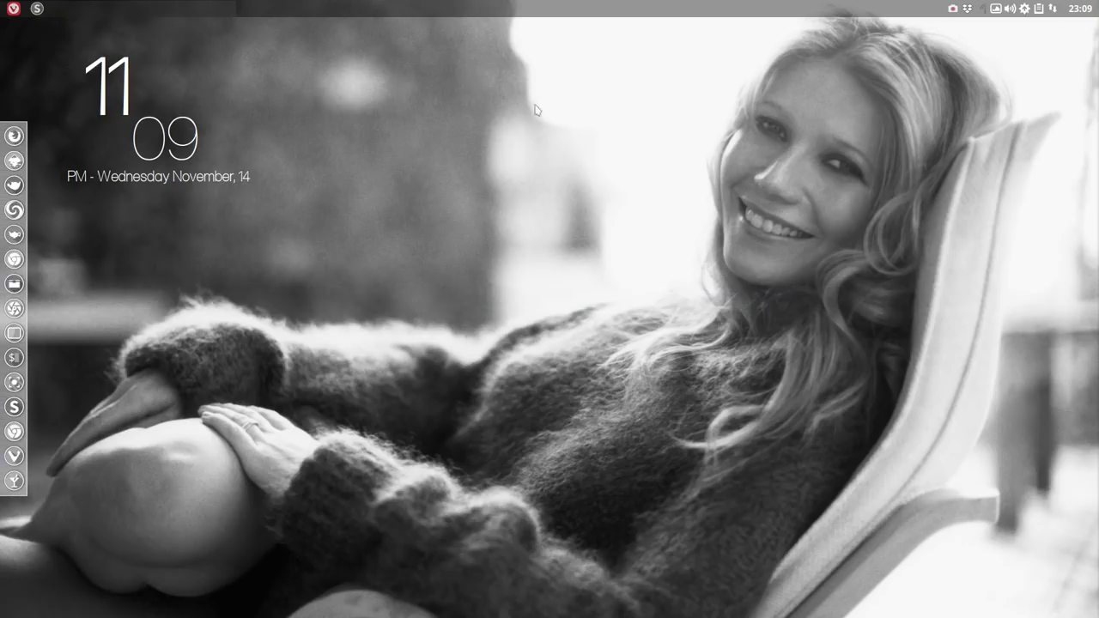
Step: Reopen the editor, review the size, gap and color settings from line 16 onward, and return to the desktop
{"action": "left_click", "coordinate": [37, 8]}
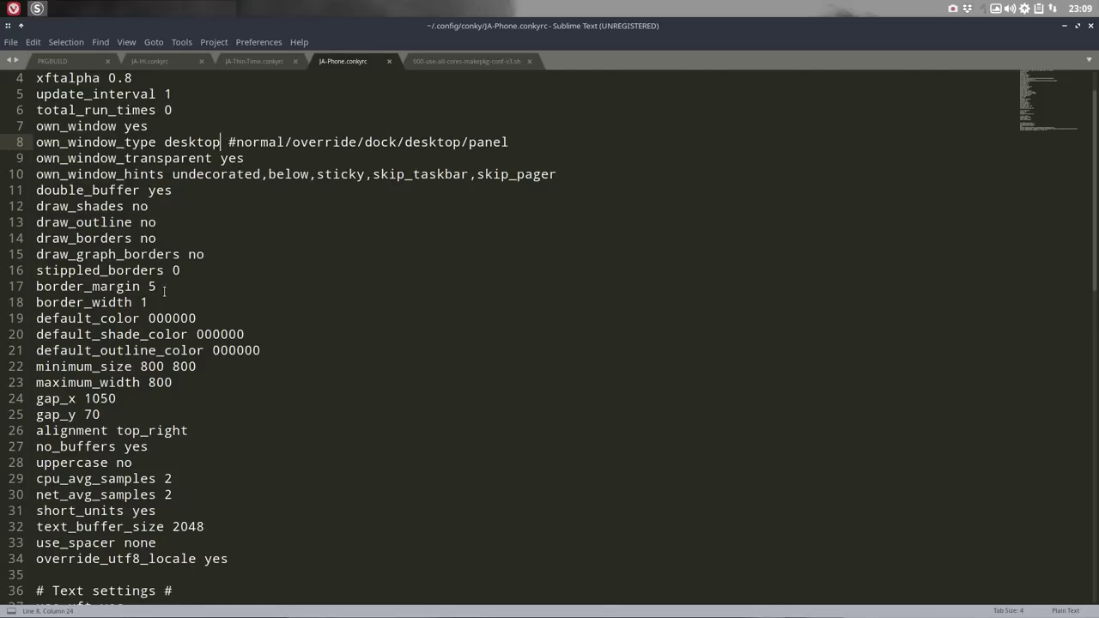
{"action": "scroll", "coordinate": [164, 291], "scroll_direction": "down", "scroll_amount": 2}
{"action": "scroll", "coordinate": [164, 292], "scroll_direction": "down", "scroll_amount": 2}
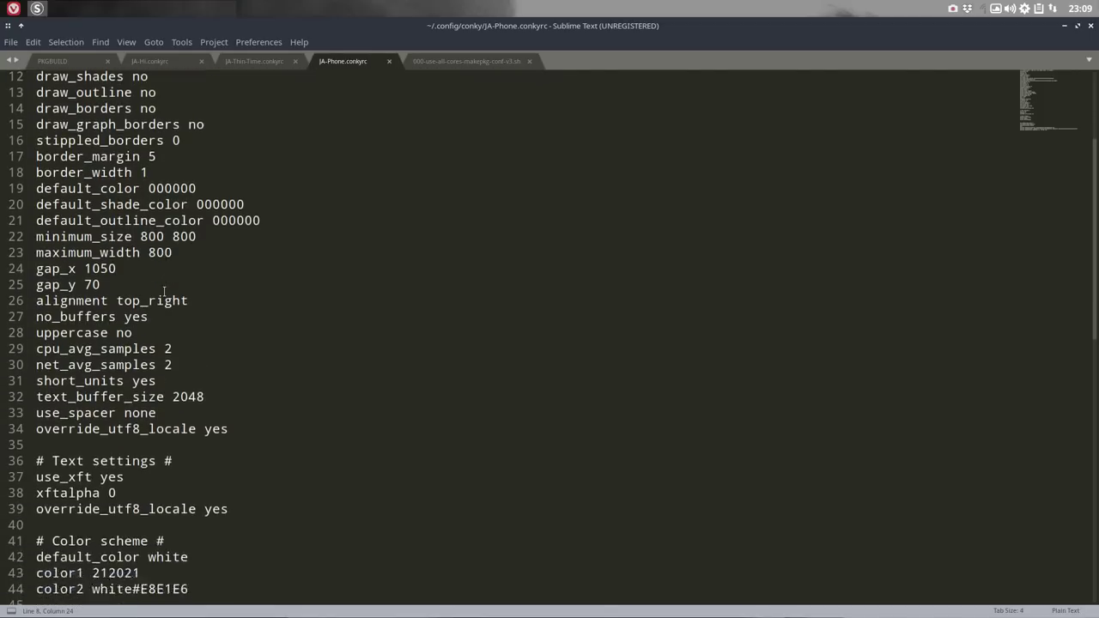
{"action": "left_click", "coordinate": [143, 174]}
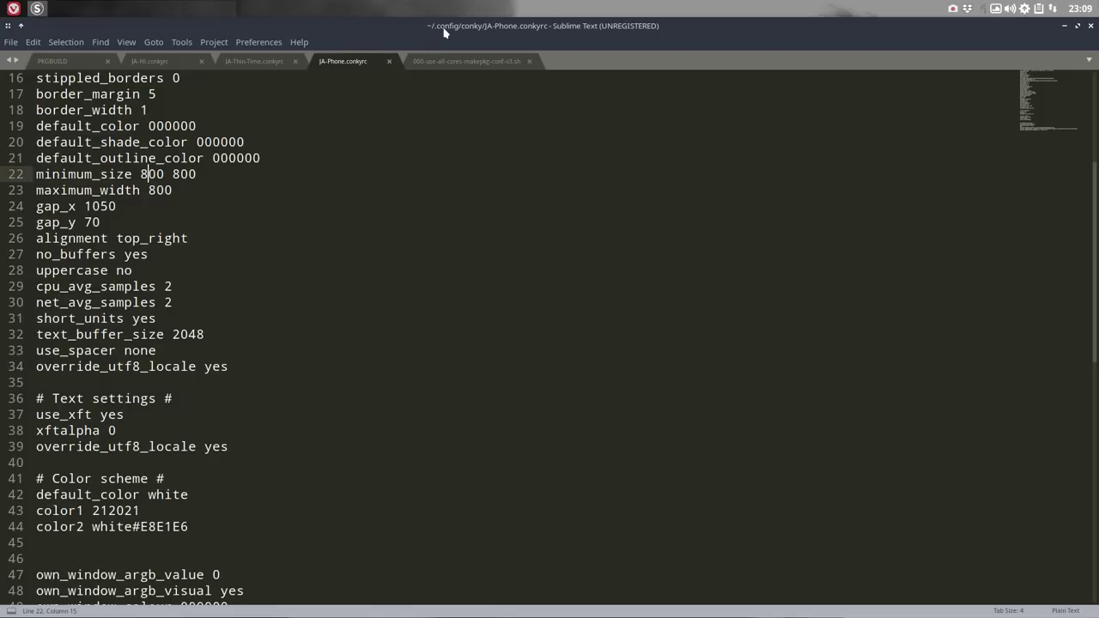
{"action": "key", "text": "ctrl+q"}
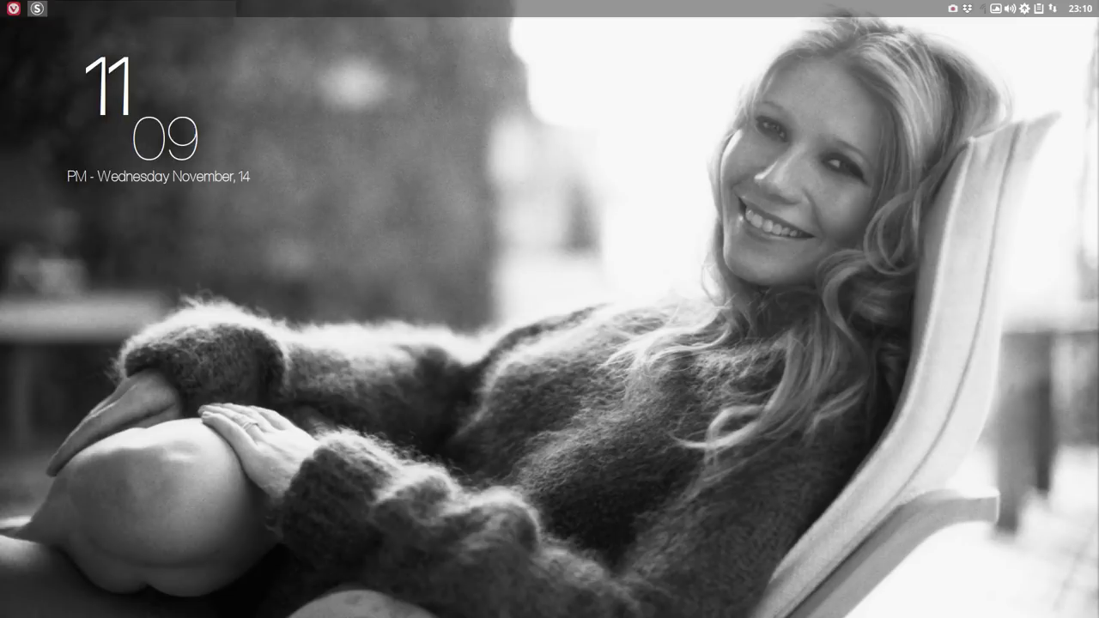
Step: Test where the desktop menu opens around and below the clock to gauge how far the clock's window extends
{"action": "right_click", "coordinate": [554, 171]}
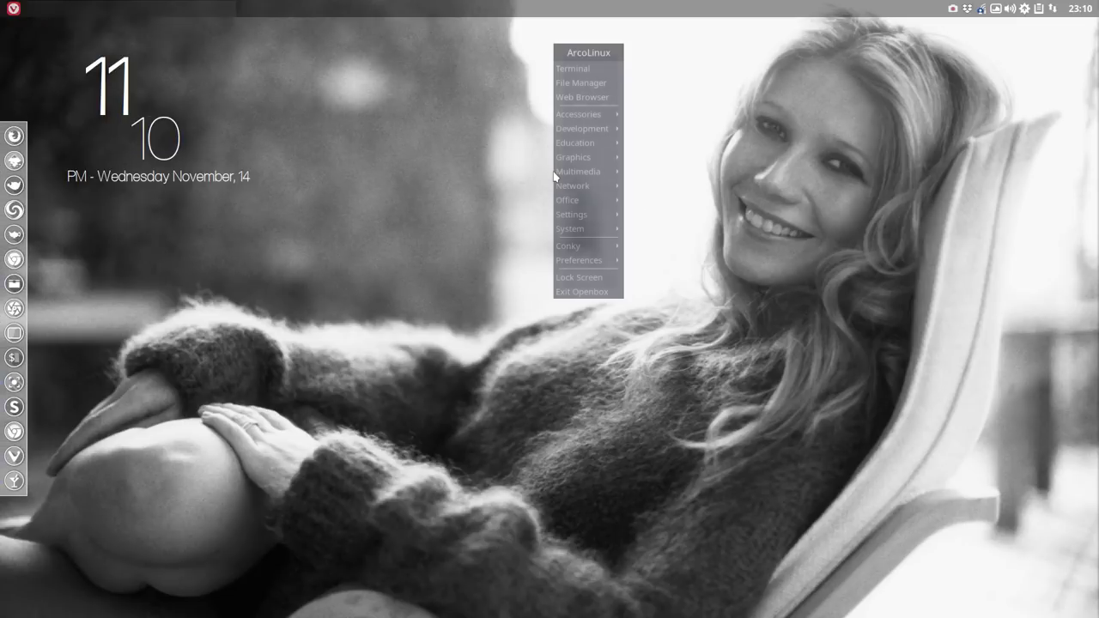
{"action": "left_click", "coordinate": [469, 170]}
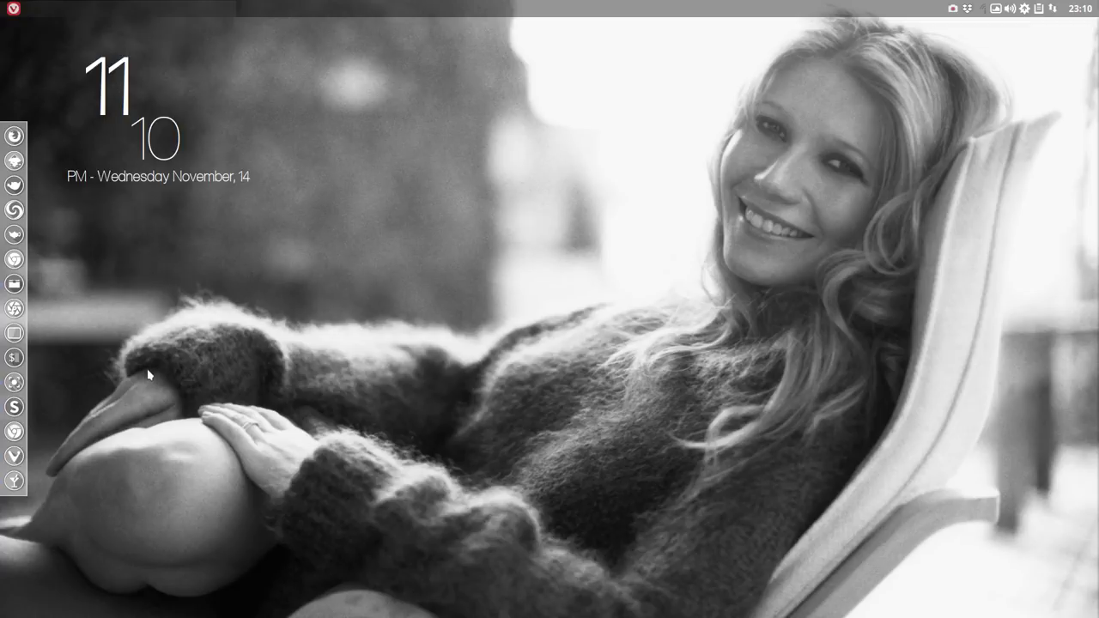
{"action": "key", "text": "ctrl+alt+Right"}
{"action": "right_click", "coordinate": [157, 509]}
{"action": "mouse_move", "coordinate": [159, 520]}
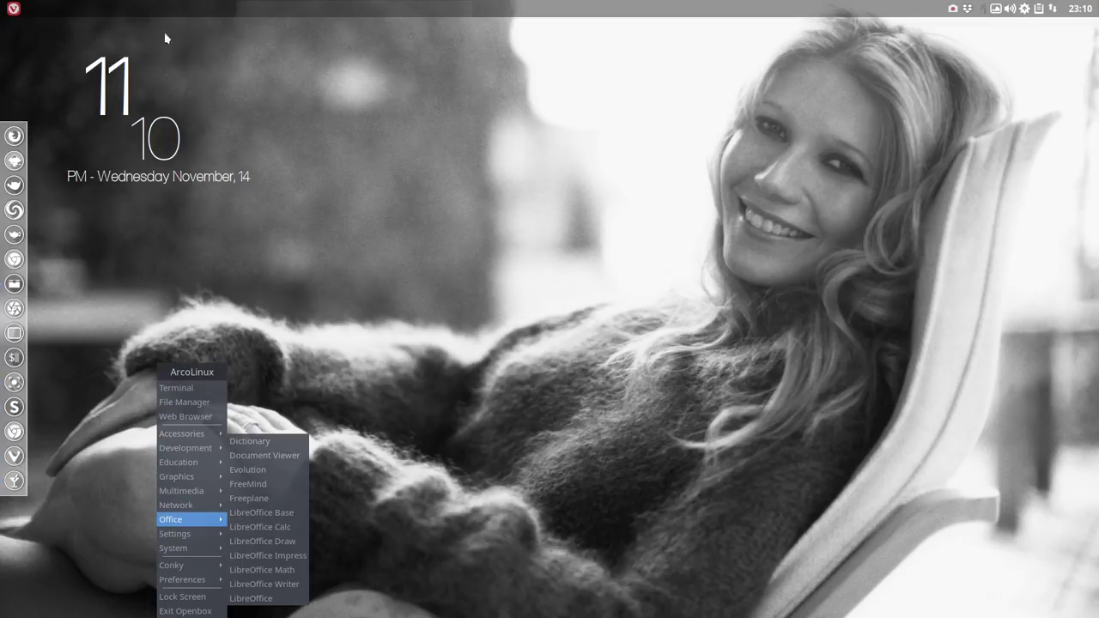
{"action": "left_click", "coordinate": [429, 353]}
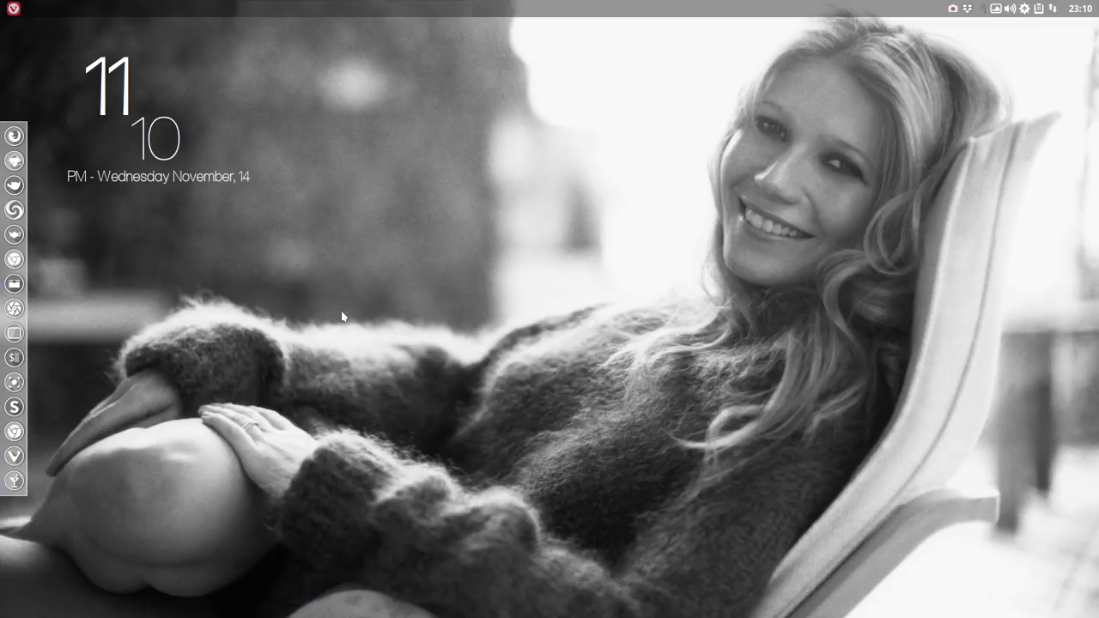
{"action": "right_click", "coordinate": [620, 204]}
{"action": "left_click", "coordinate": [331, 344]}
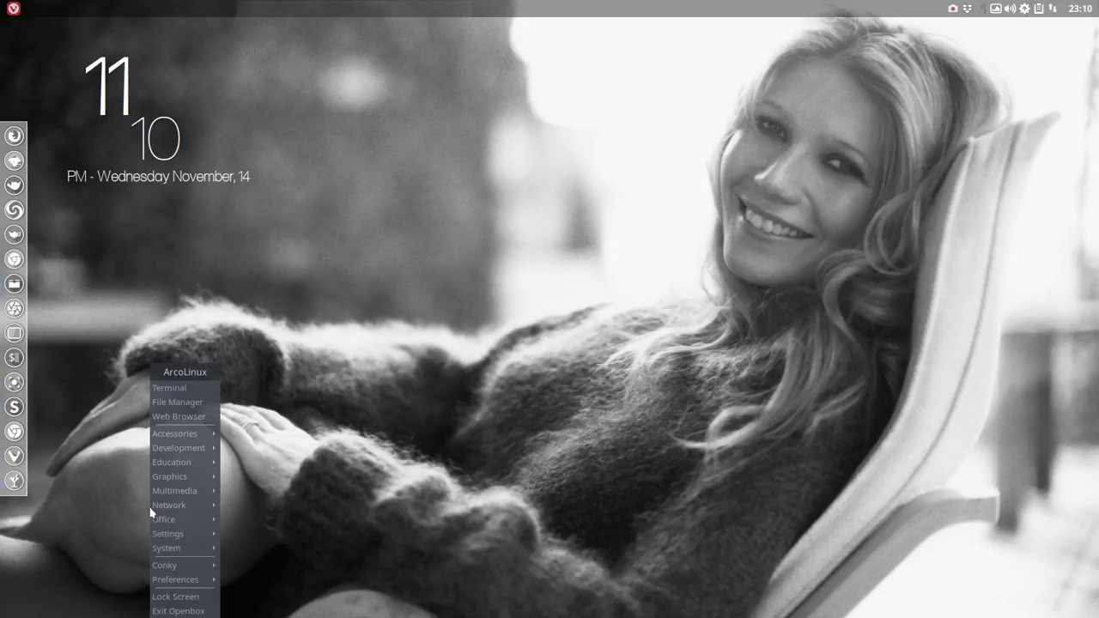
{"action": "right_click", "coordinate": [150, 509]}
{"action": "left_click", "coordinate": [548, 405]}
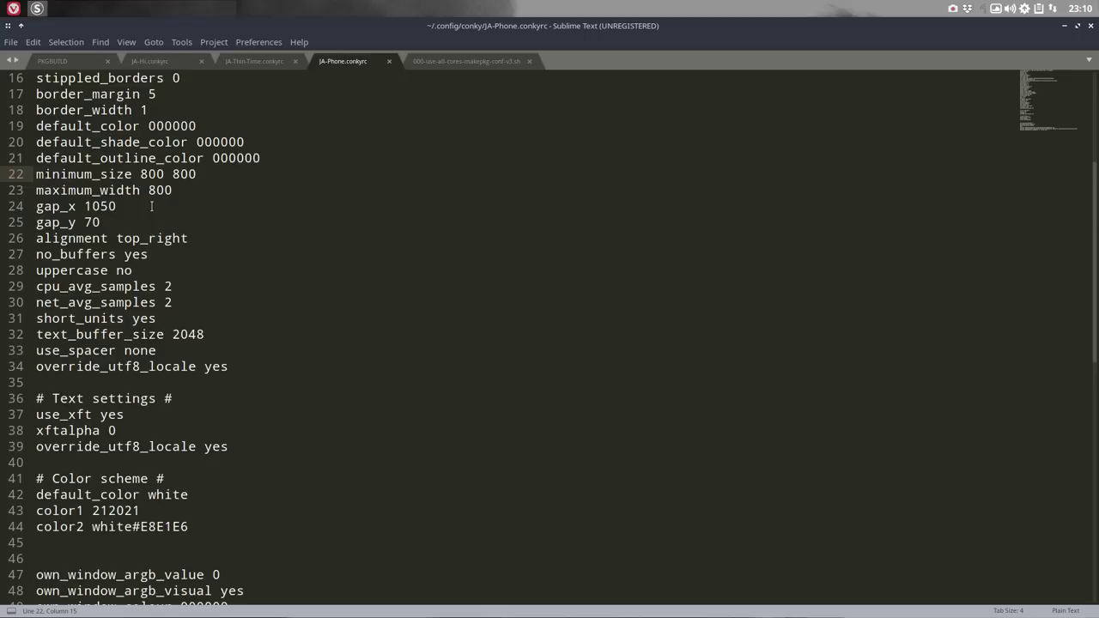
Step: Set minimum_size to 200 200 and maximum_width to 200 in JA-Phone.conkyrc, save the file, and minimize the editor
{"action": "key", "text": "BackSpace"}
{"action": "type", "text": "2"}
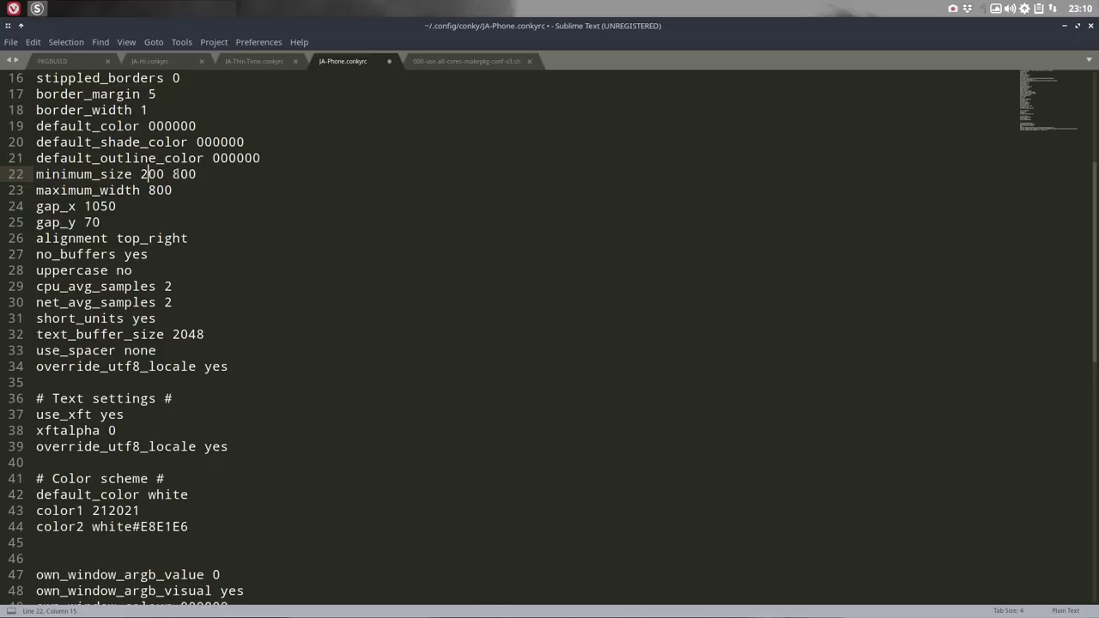
{"action": "left_click", "coordinate": [180, 175]}
{"action": "key", "text": "BackSpace"}
{"action": "type", "text": "2"}
{"action": "left_click", "coordinate": [150, 190]}
{"action": "key", "text": "Delete"}
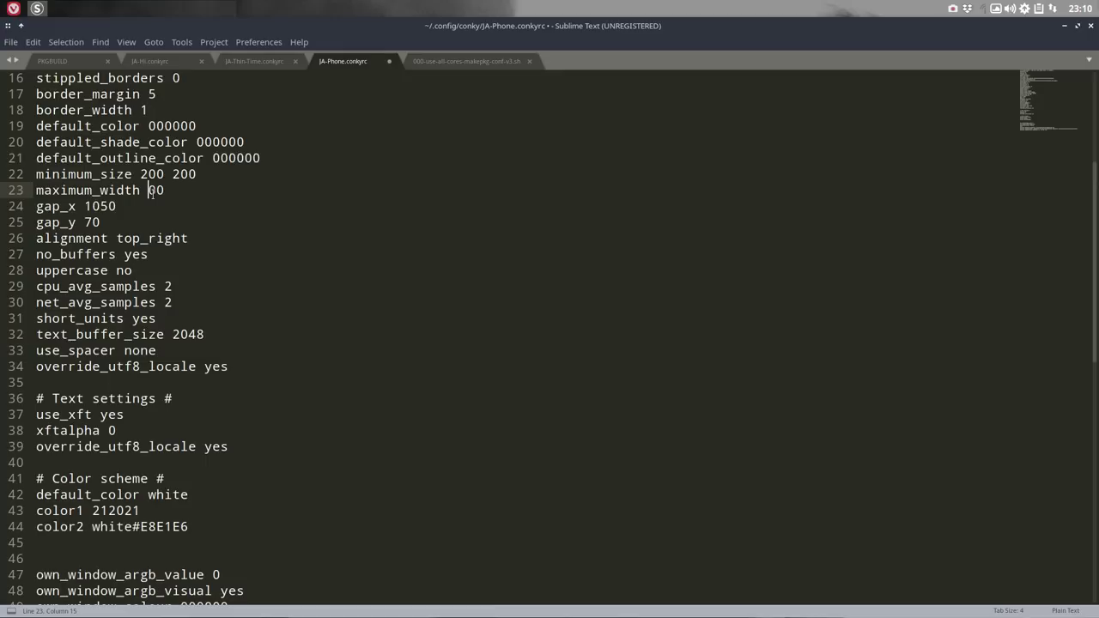
{"action": "type", "text": "2"}
{"action": "key", "text": "ctrl+s"}
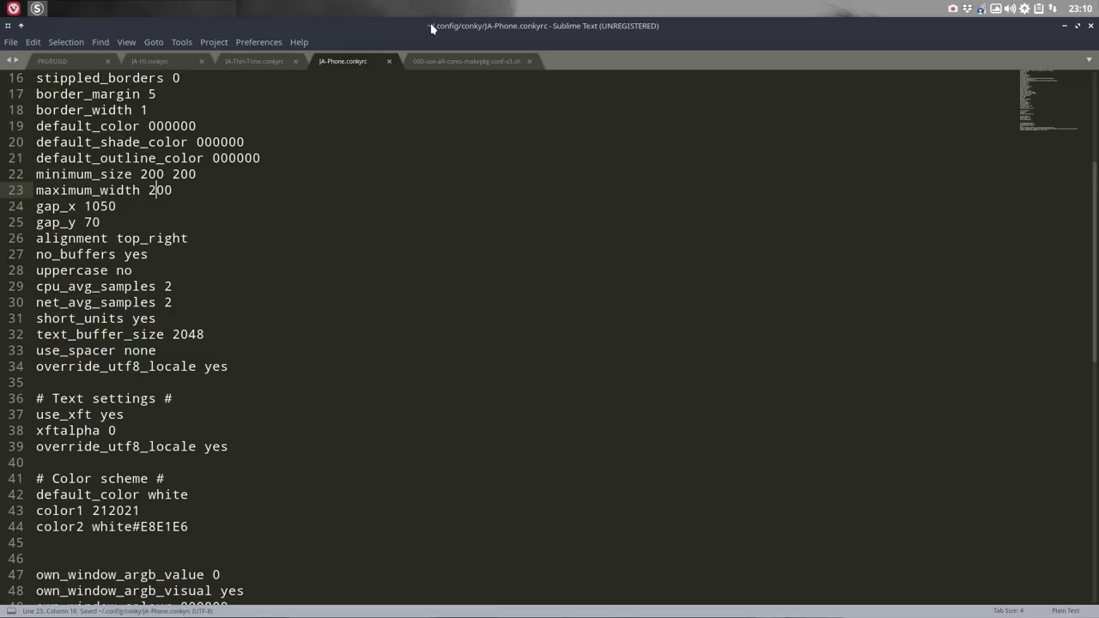
{"action": "left_click", "coordinate": [1064, 25]}
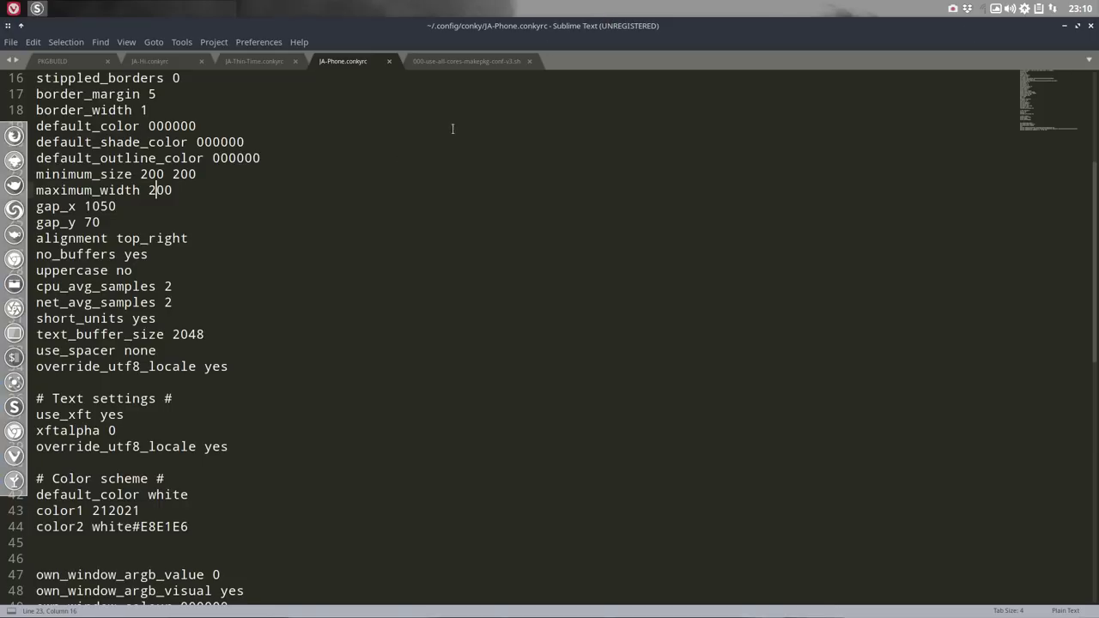
Step: Set both gap_x and gap_y to 0 in JA-Phone.conkyrc and save the file
{"action": "left_click", "coordinate": [100, 206]}
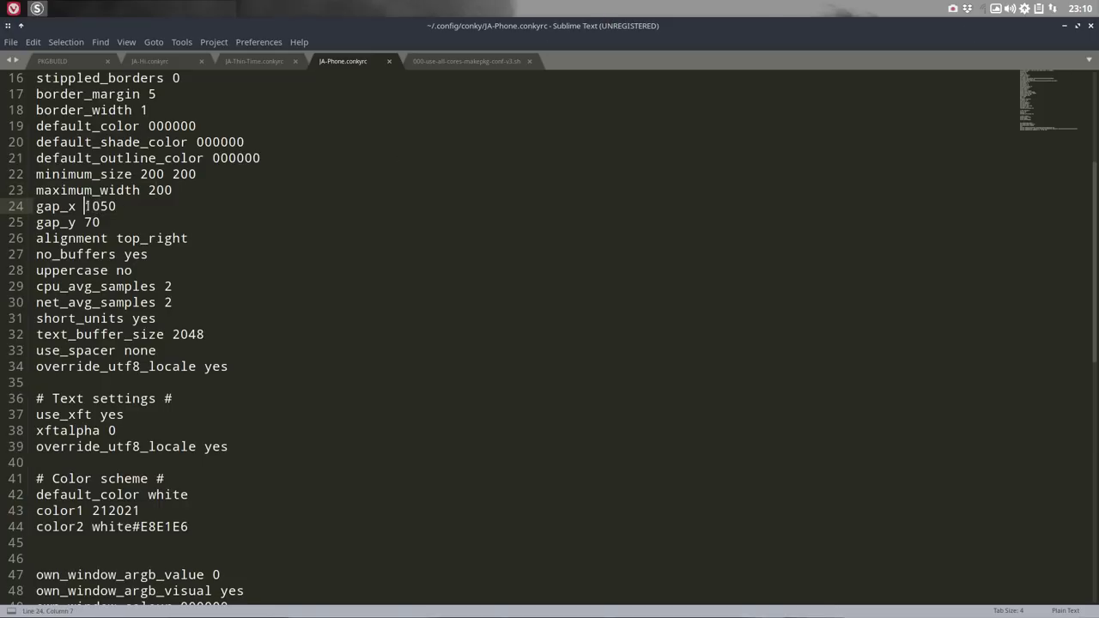
{"action": "double_click", "coordinate": [101, 206]}
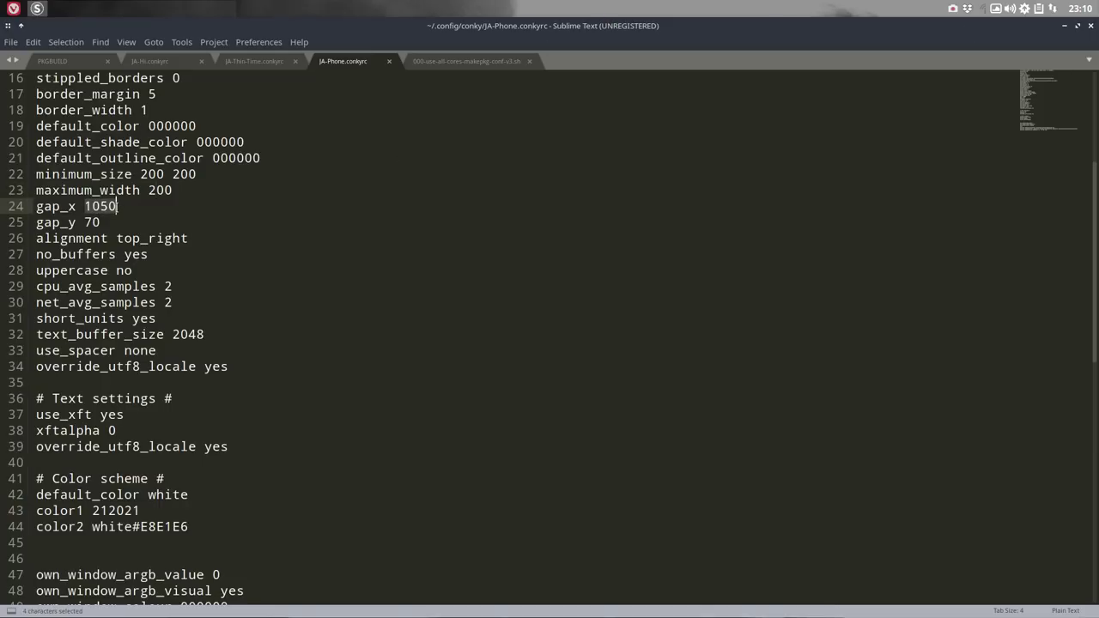
{"action": "type", "text": "0"}
{"action": "left_click", "coordinate": [109, 222]}
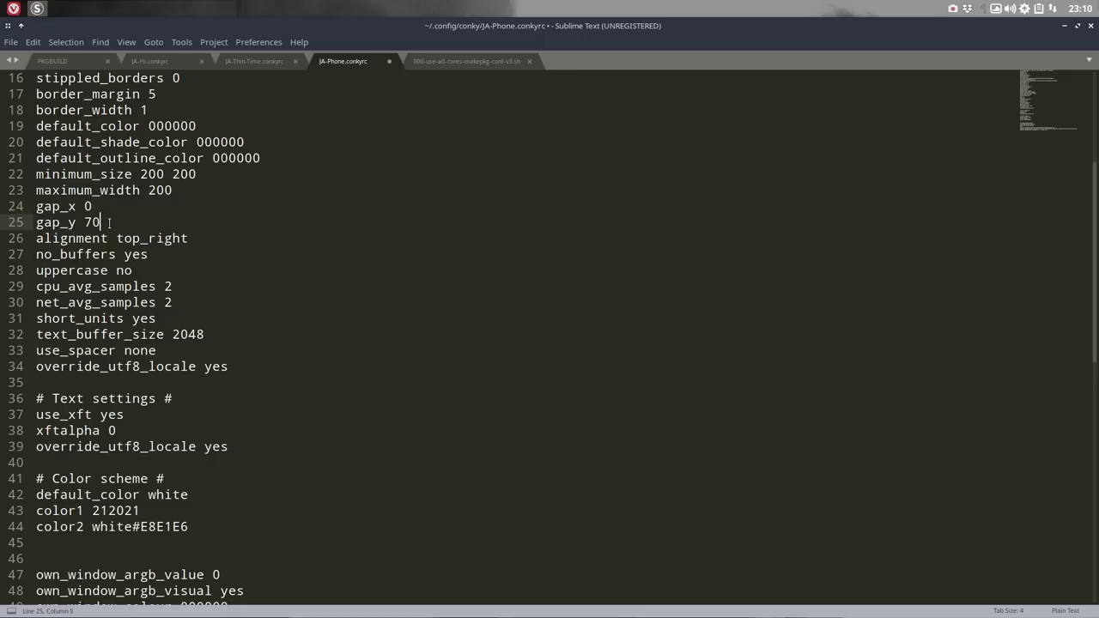
{"action": "key", "text": "BackSpace"}
{"action": "key", "text": "BackSpace"}
{"action": "type", "text": "0"}
{"action": "key", "text": "ctrl+s"}
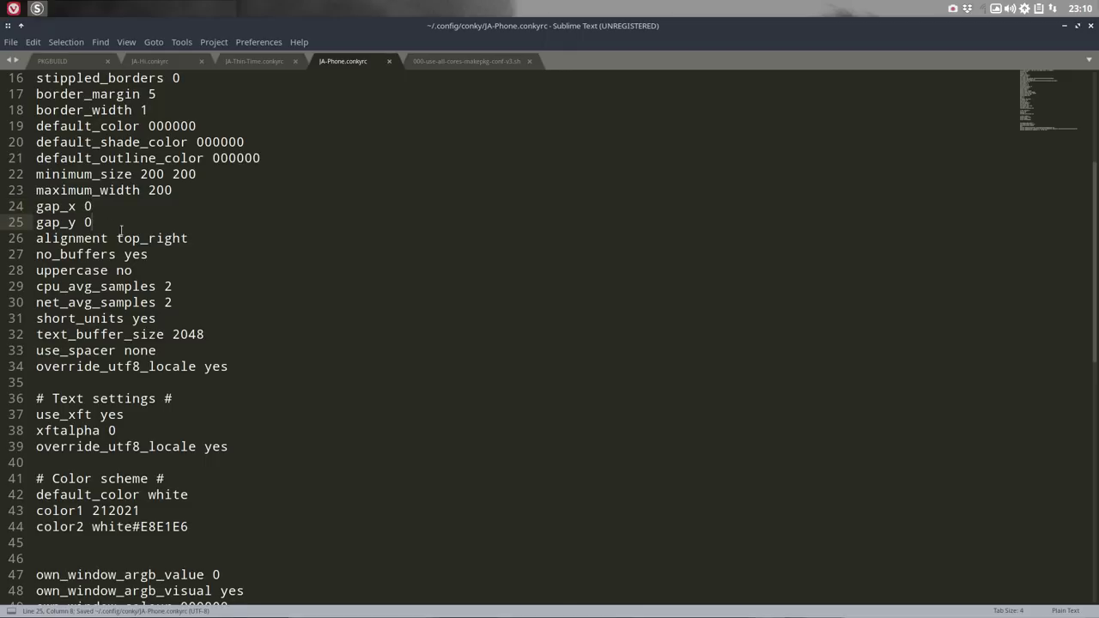
Step: Change the alignment in line 26 to top_left, save the file, and return to the desktop
{"action": "left_click", "coordinate": [132, 237]}
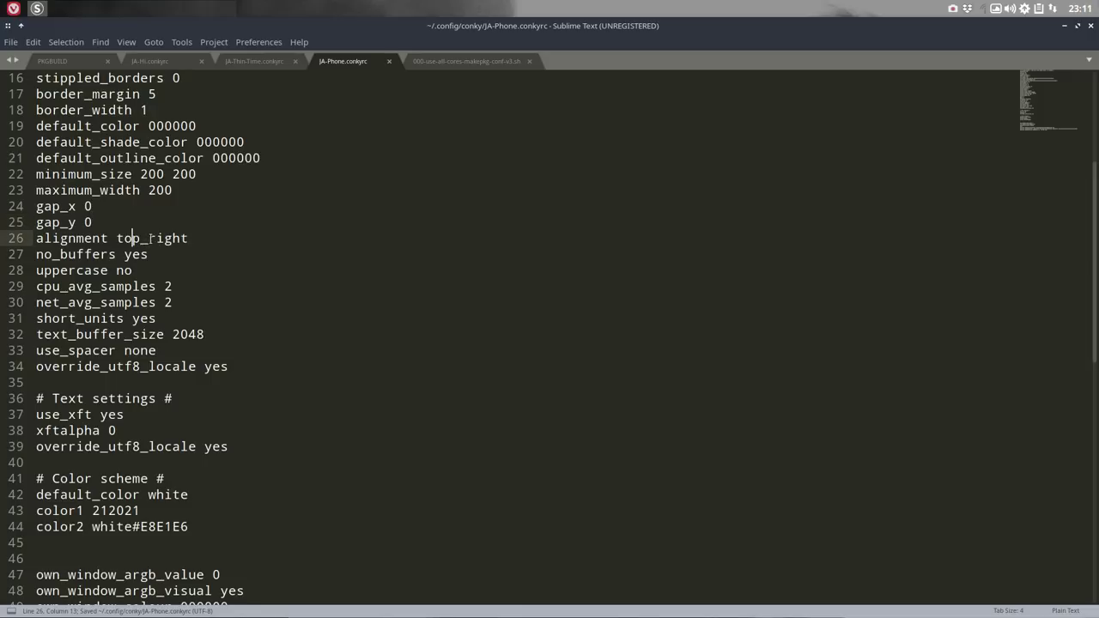
{"action": "left_click_drag", "start_coordinate": [150, 238], "coordinate": [216, 241]}
{"action": "type", "text": "left"}
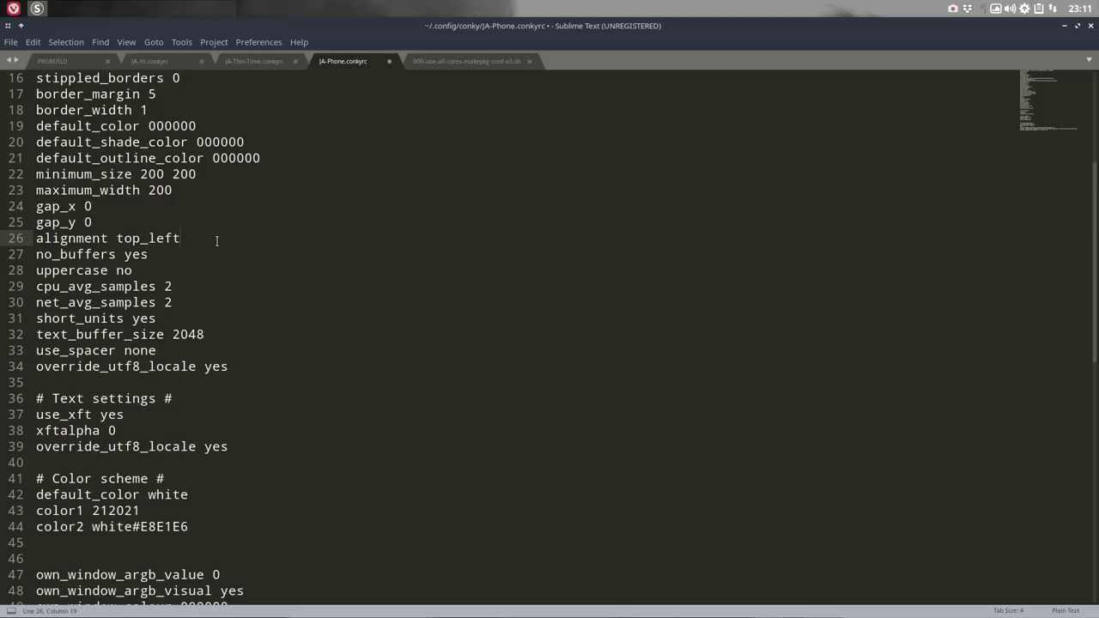
{"action": "key", "text": "ctrl+s"}
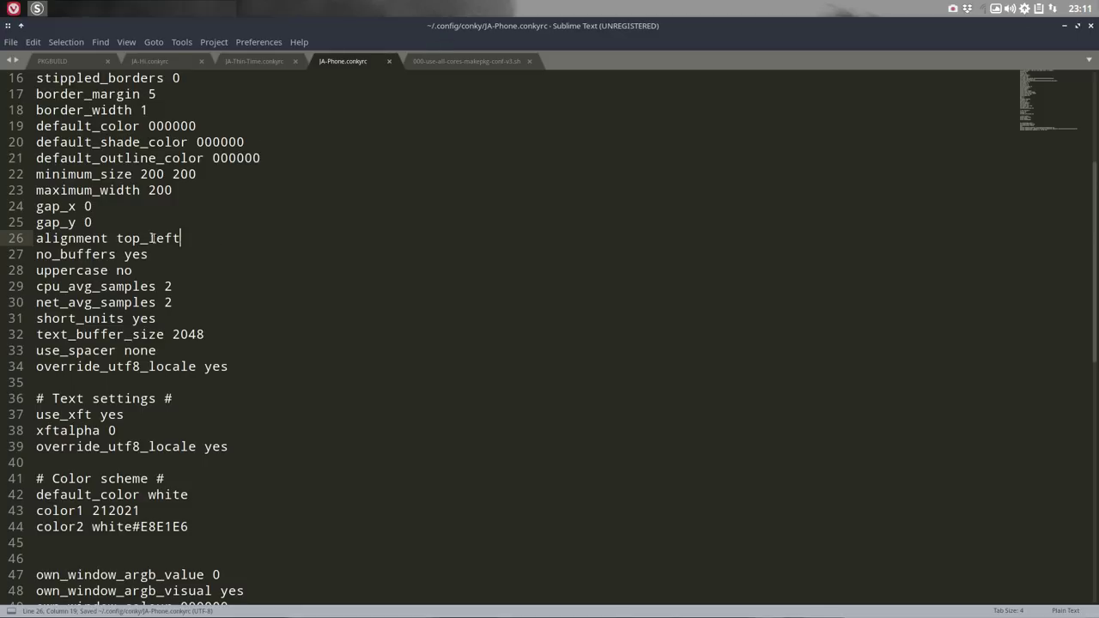
{"action": "left_click_drag", "start_coordinate": [116, 237], "coordinate": [175, 238]}
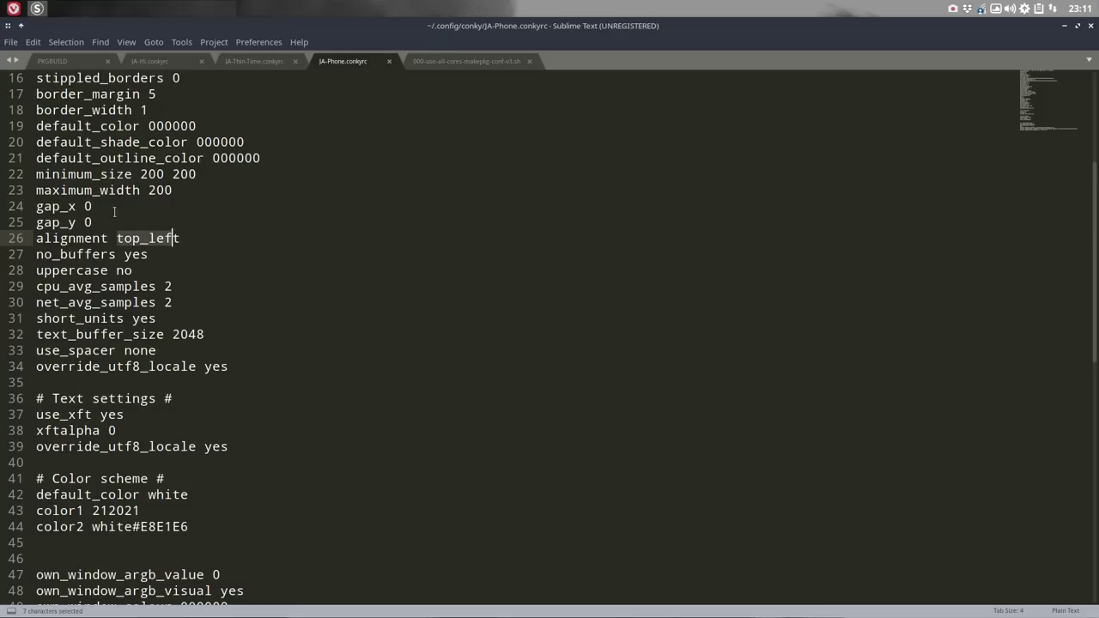
{"action": "left_click", "coordinate": [115, 212]}
{"action": "key", "text": "Down"}
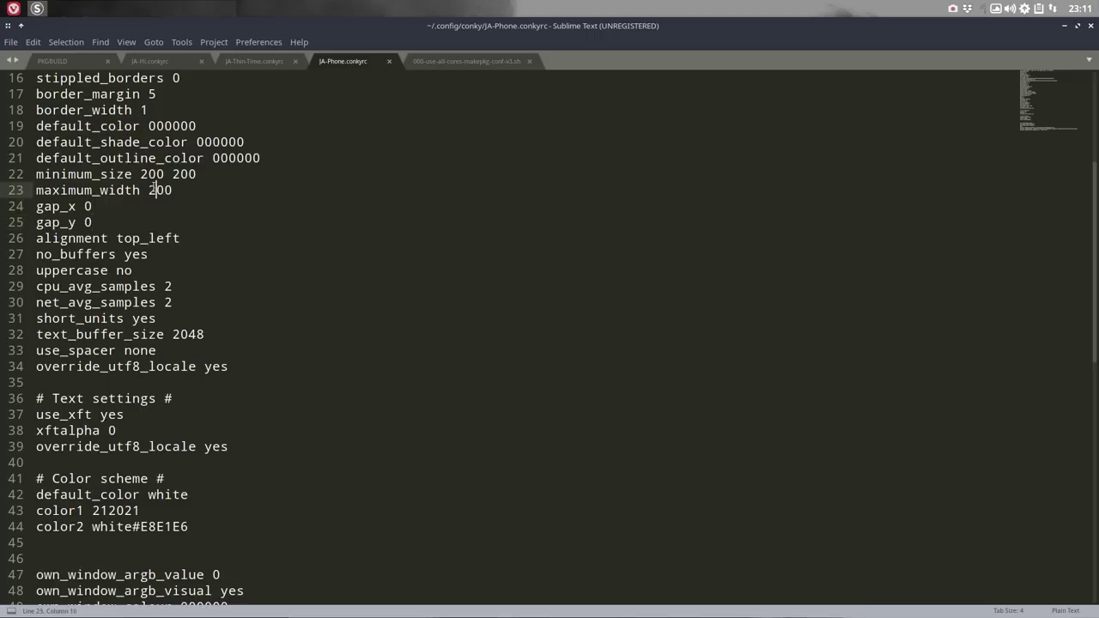
{"action": "left_click", "coordinate": [1091, 25]}
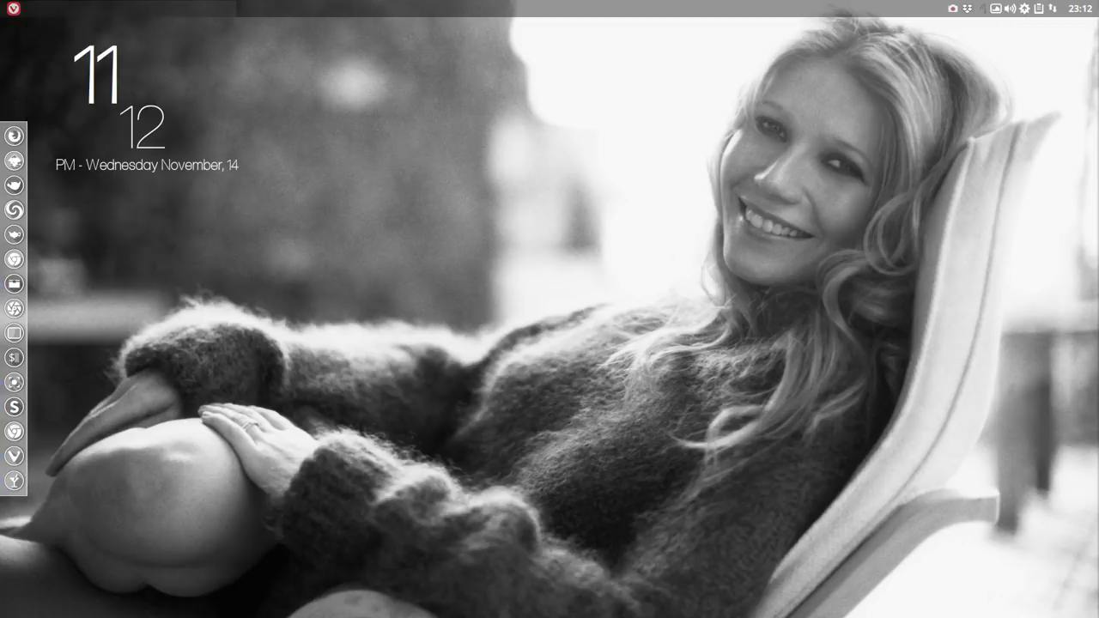
Step: Check at many spots beside and below the repositioned clock whether the desktop menu opens, closing it each time
{"action": "right_click", "coordinate": [279, 162]}
{"action": "left_click", "coordinate": [255, 163]}
{"action": "right_click", "coordinate": [250, 163]}
{"action": "left_click", "coordinate": [236, 182]}
{"action": "right_click", "coordinate": [167, 258]}
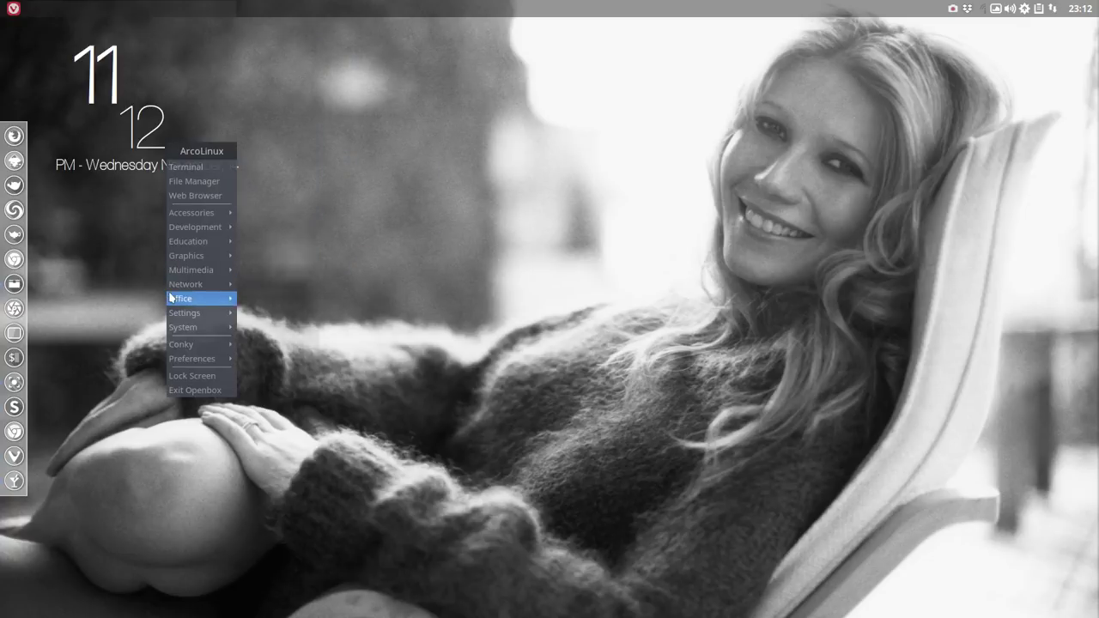
{"action": "left_click", "coordinate": [156, 270]}
{"action": "right_click", "coordinate": [155, 273]}
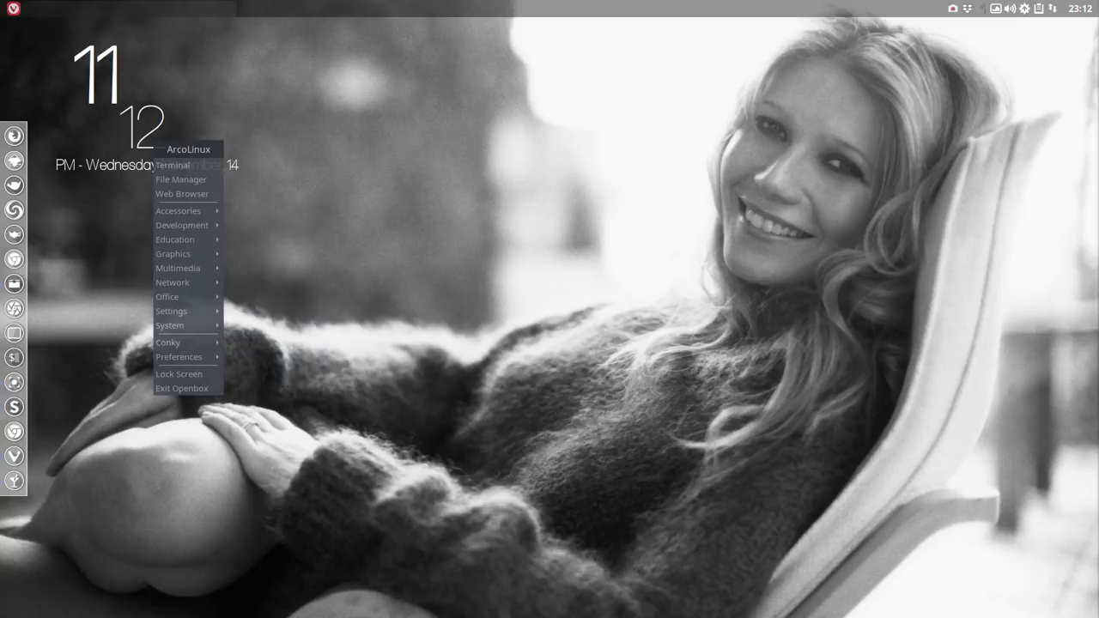
{"action": "key", "text": "Escape"}
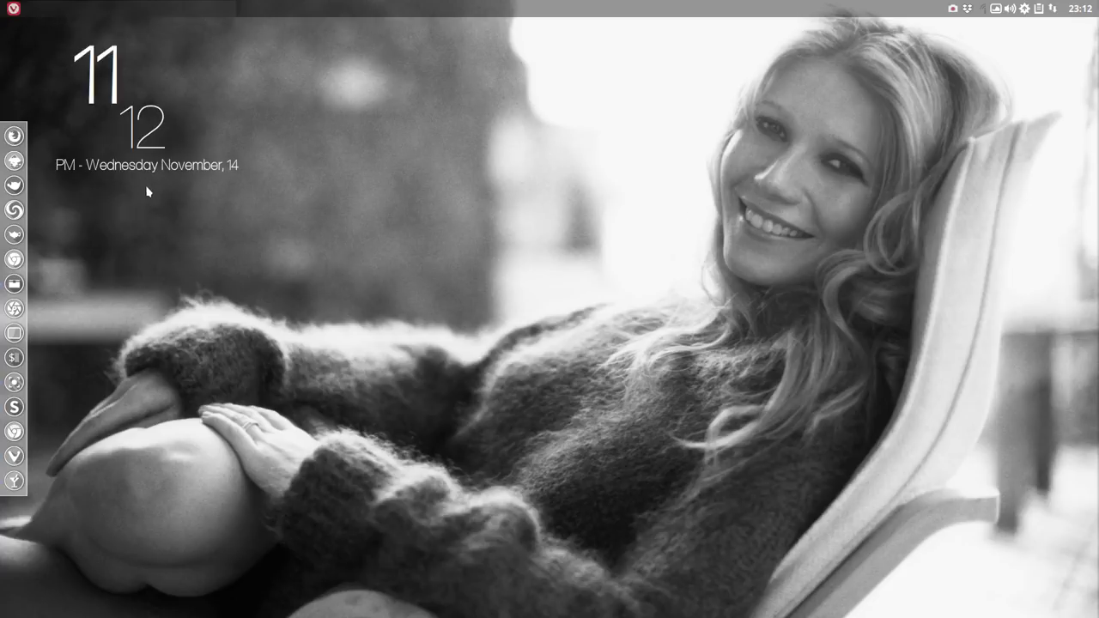
{"action": "right_click", "coordinate": [147, 252]}
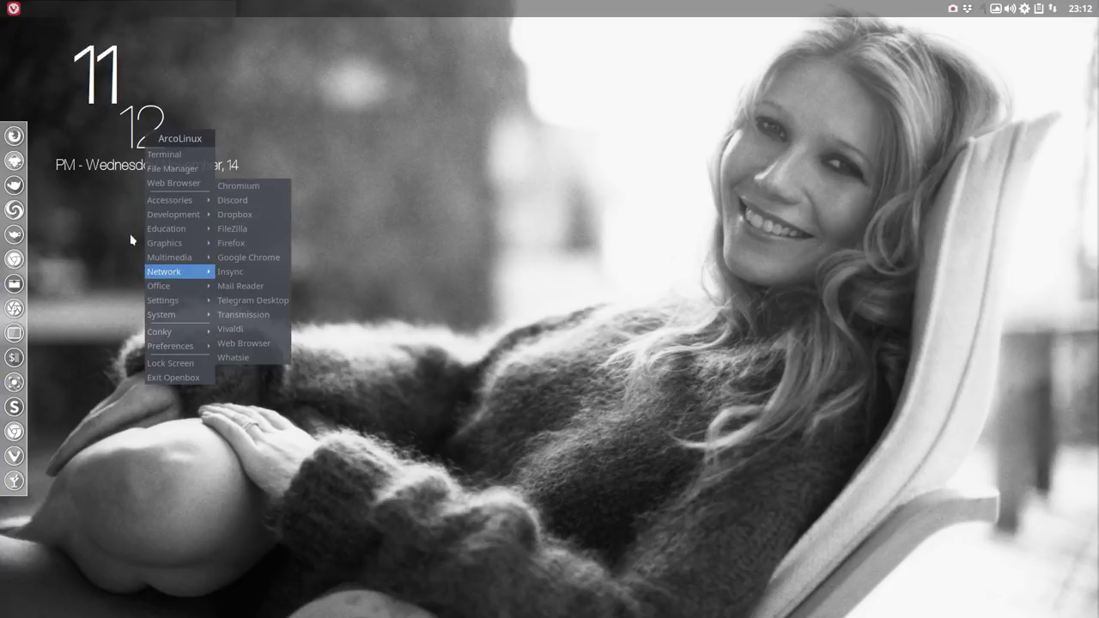
{"action": "left_click", "coordinate": [132, 240]}
{"action": "right_click", "coordinate": [128, 246]}
{"action": "key", "text": "Escape"}
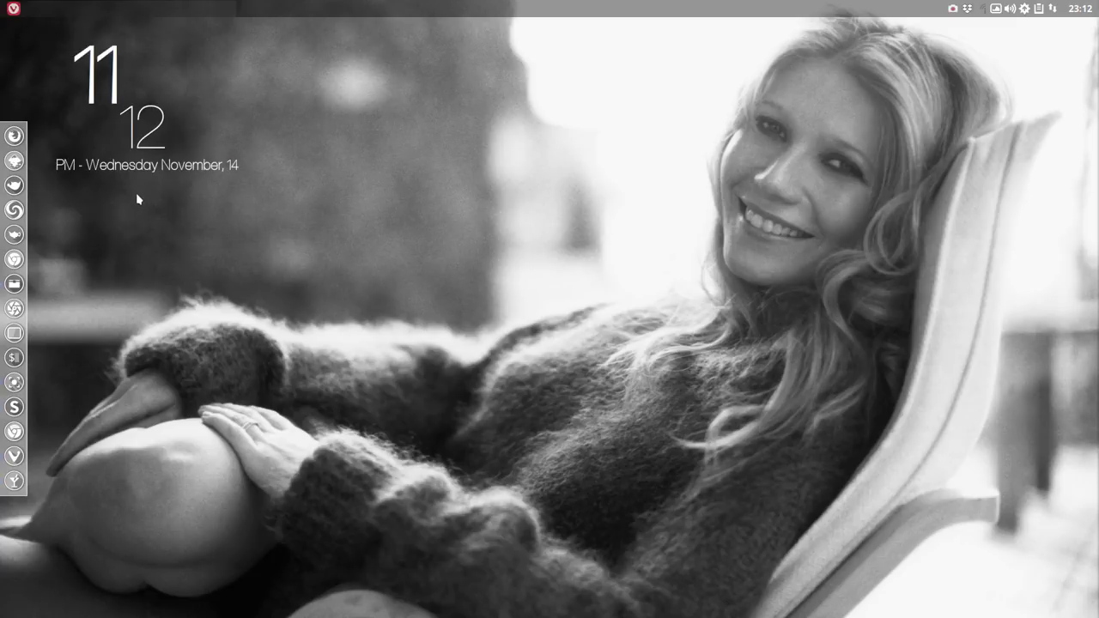
{"action": "right_click", "coordinate": [131, 246]}
{"action": "left_click", "coordinate": [106, 245]}
{"action": "right_click", "coordinate": [106, 281]}
{"action": "left_click", "coordinate": [182, 258]}
{"action": "right_click", "coordinate": [273, 162]}
{"action": "left_click", "coordinate": [263, 117]}
{"action": "right_click", "coordinate": [270, 84]}
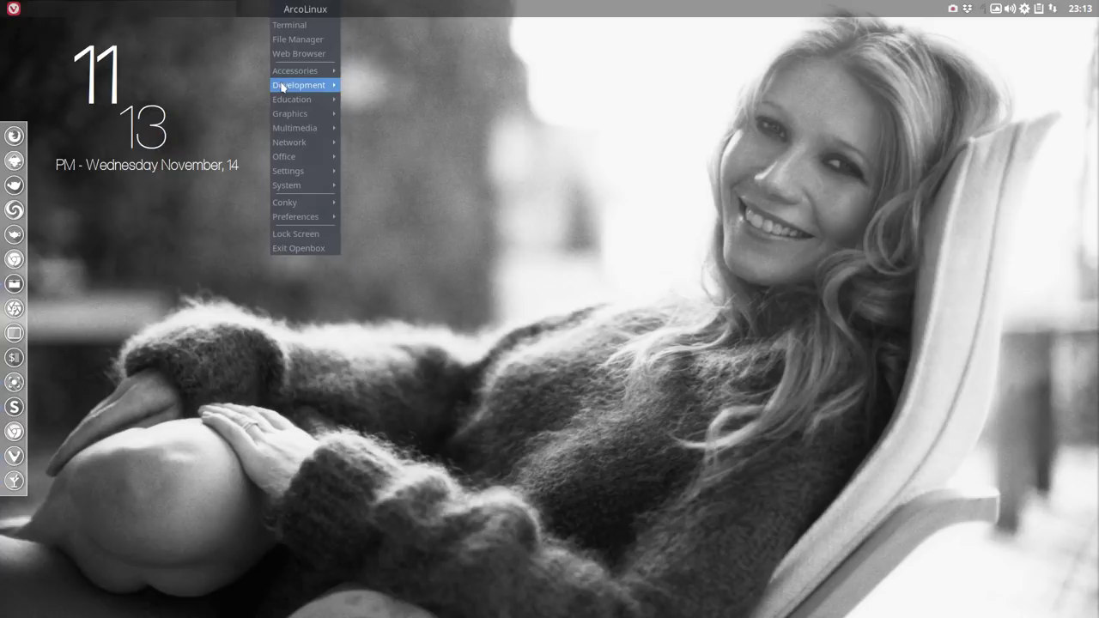
{"action": "mouse_move", "coordinate": [270, 86]}
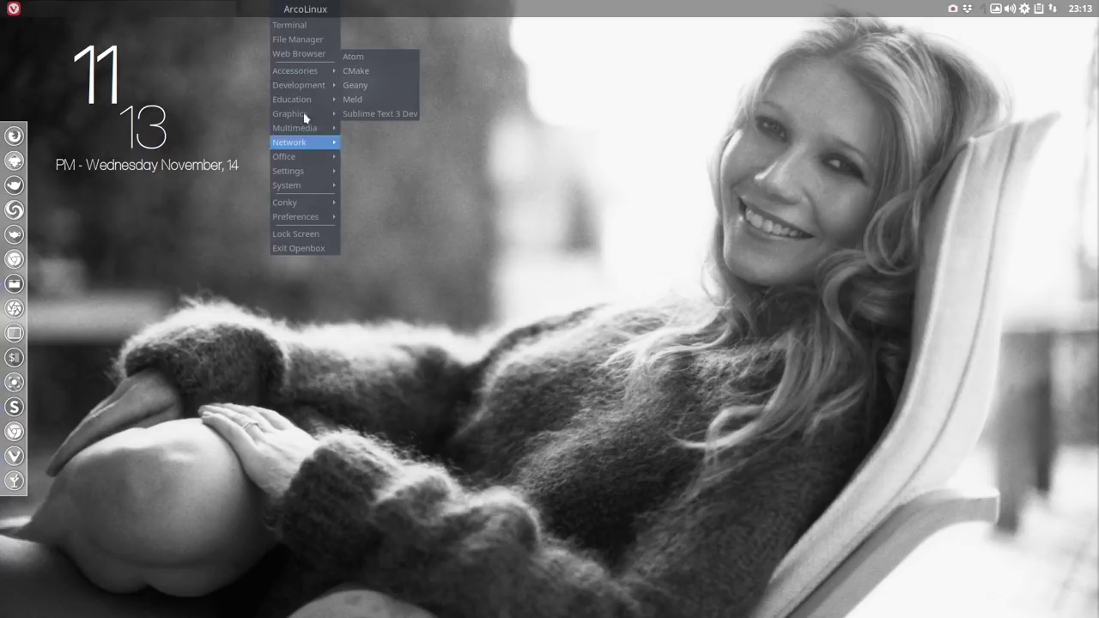
{"action": "left_click", "coordinate": [187, 275]}
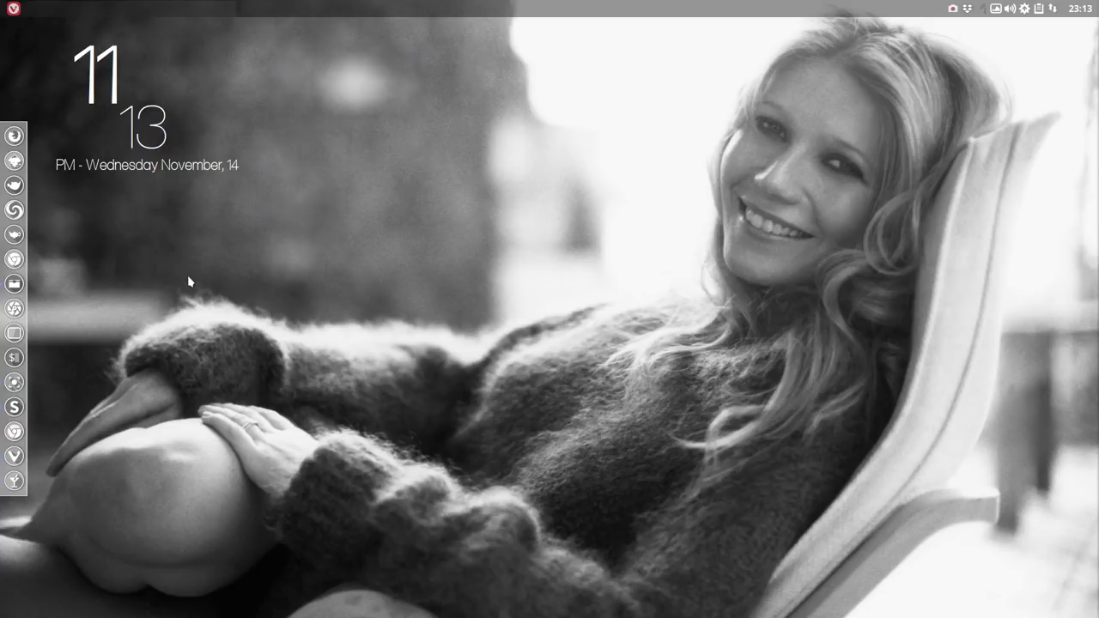
{"action": "right_click", "coordinate": [354, 130]}
{"action": "left_click", "coordinate": [242, 257]}
{"action": "right_click", "coordinate": [127, 260]}
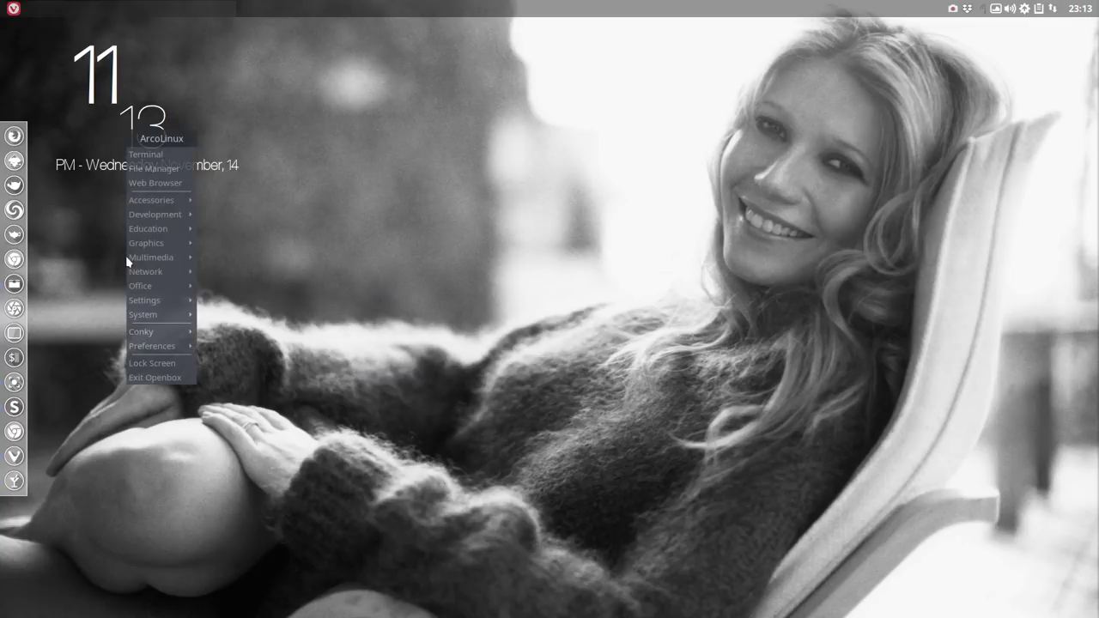
{"action": "left_click", "coordinate": [87, 249]}
{"action": "right_click", "coordinate": [86, 247]}
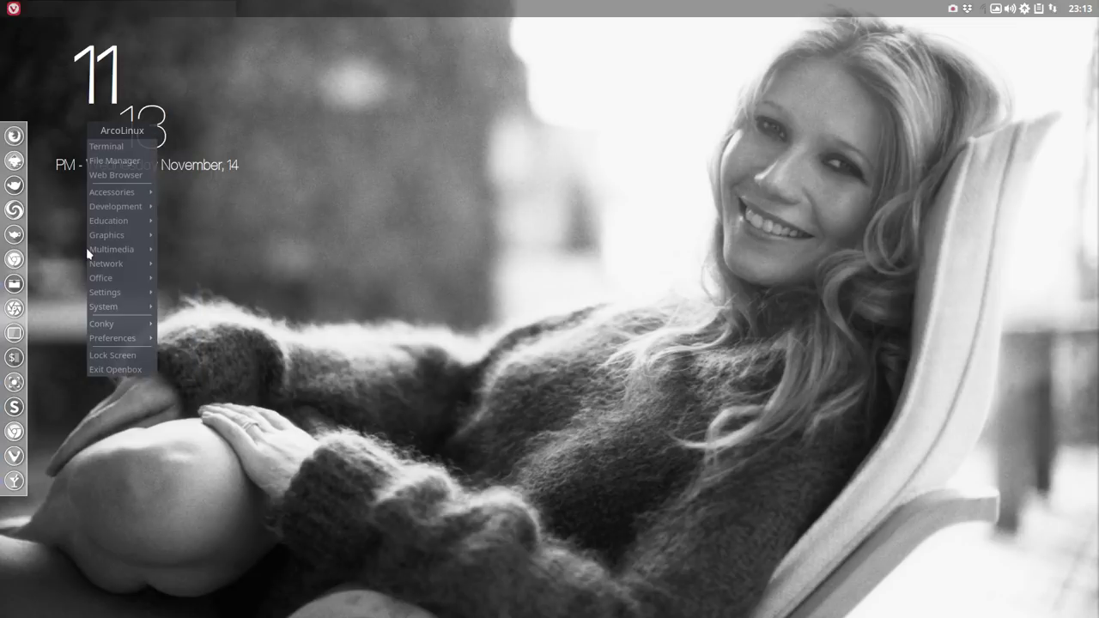
{"action": "left_click", "coordinate": [70, 239]}
{"action": "right_click", "coordinate": [181, 275]}
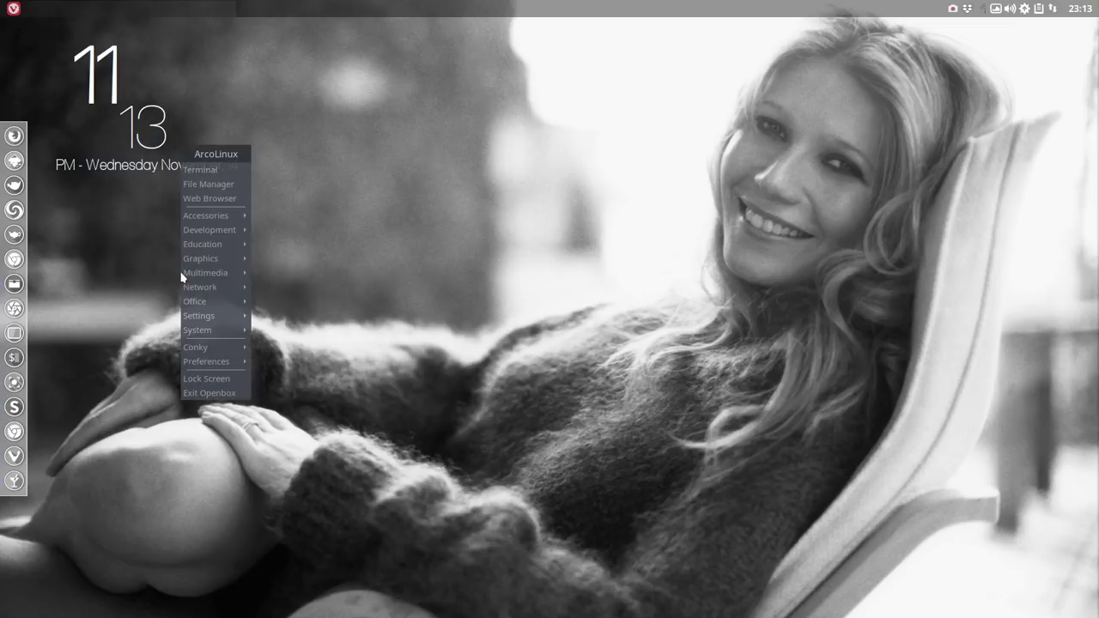
{"action": "left_click", "coordinate": [213, 105]}
{"action": "right_click", "coordinate": [321, 89]}
{"action": "left_click", "coordinate": [293, 89]}
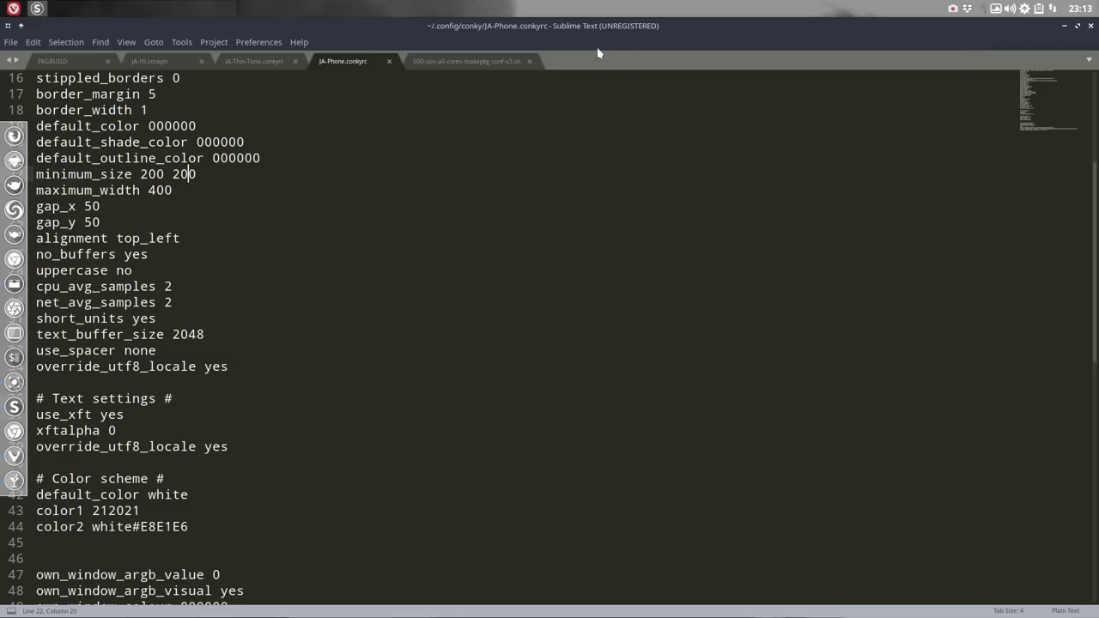
Step: Inspect maximum_width in line 23, check the clock on the desktop, and return to JA-Phone.conkyrc
{"action": "left_click", "coordinate": [156, 190]}
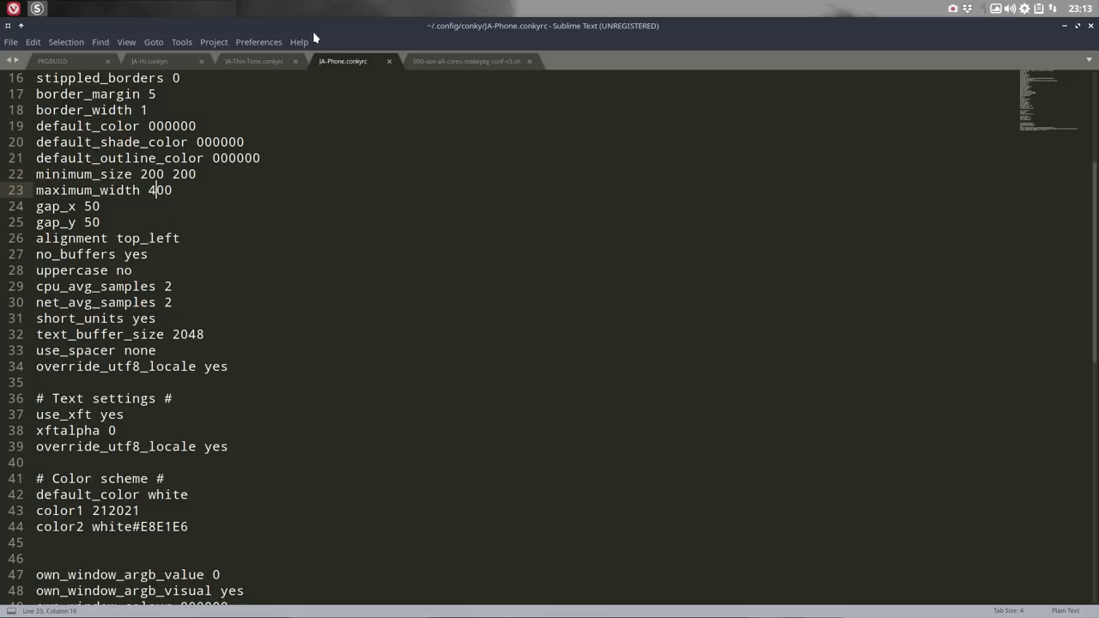
{"action": "left_click", "coordinate": [1090, 26]}
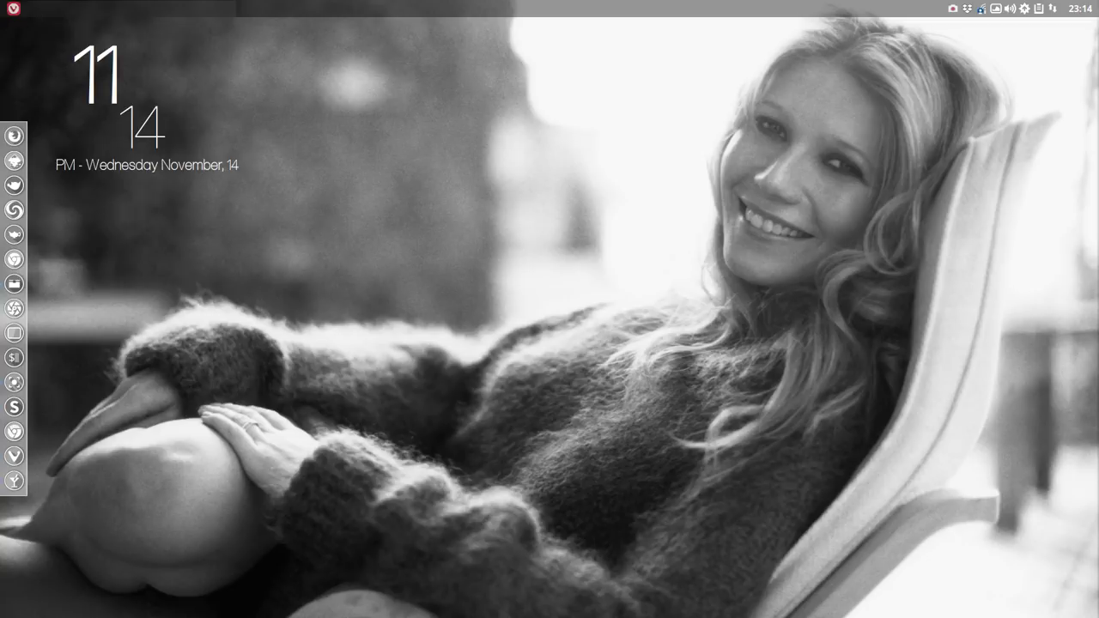
{"action": "key", "text": "alt+Tab"}
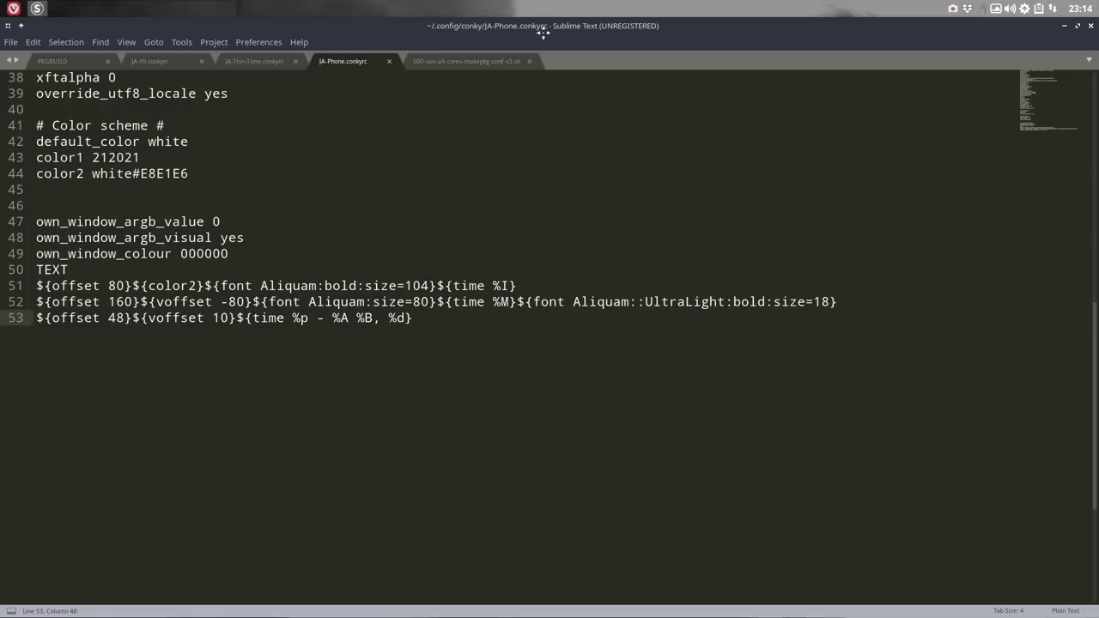
Step: Check the clock on the desktop and return to the beginning of JA-Phone.conkyrc
{"action": "key", "text": "super+d"}
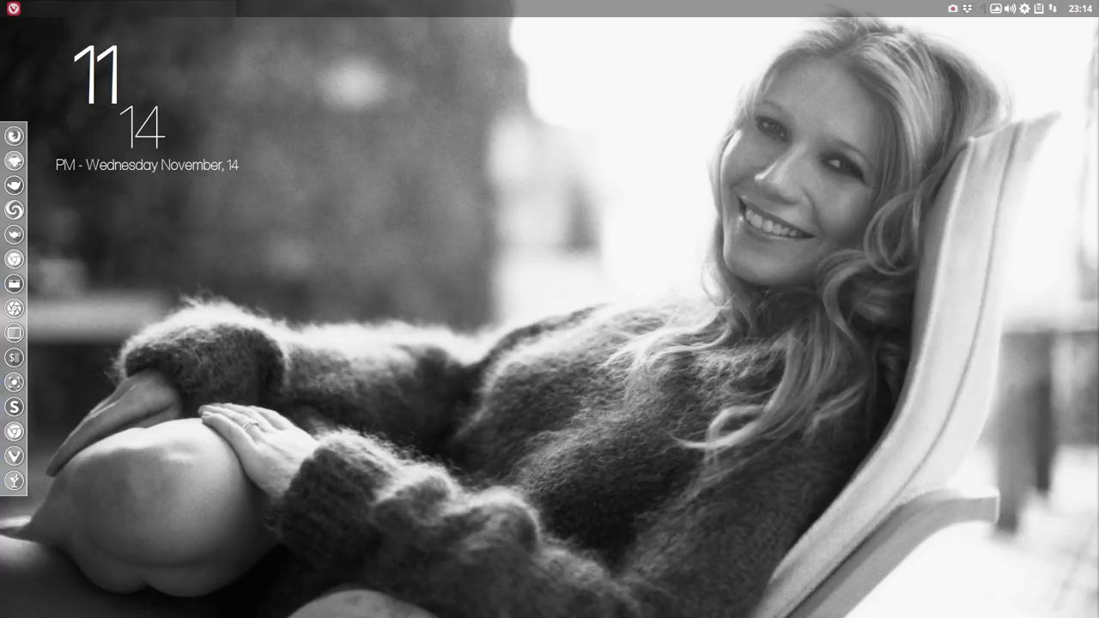
{"action": "key", "text": "alt+Tab"}
{"action": "scroll", "coordinate": [346, 246], "scroll_direction": "up", "scroll_amount": 12}
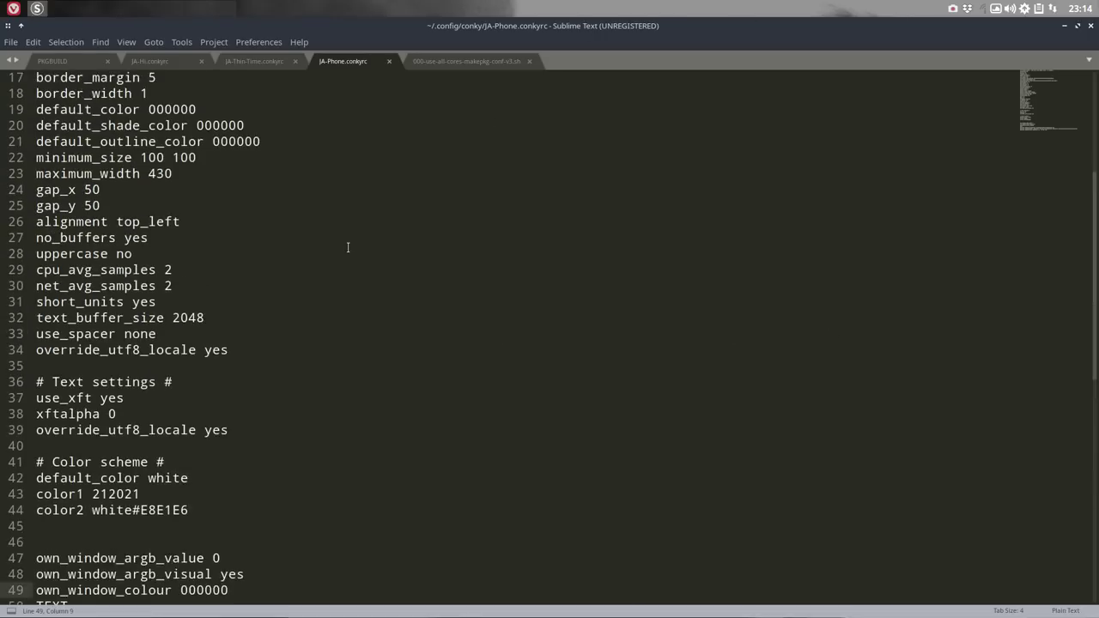
{"action": "scroll", "coordinate": [348, 247], "scroll_direction": "up", "scroll_amount": 1}
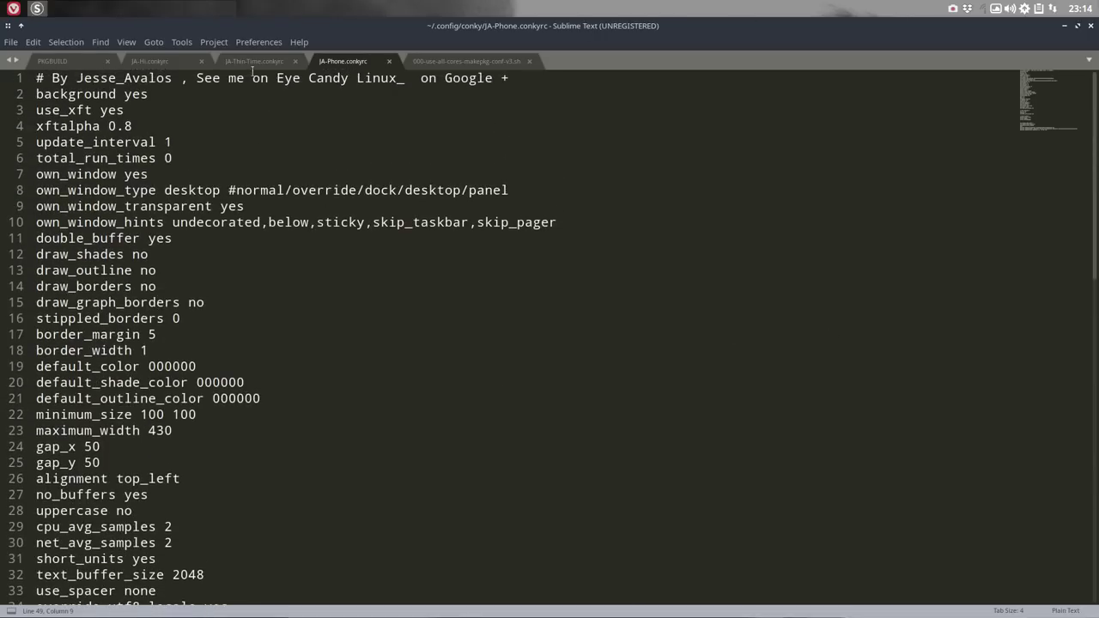
Step: Examine the placement, window, colour and text settings in JA-Thin-Time.conkyrc for comparison
{"action": "left_click", "coordinate": [250, 60]}
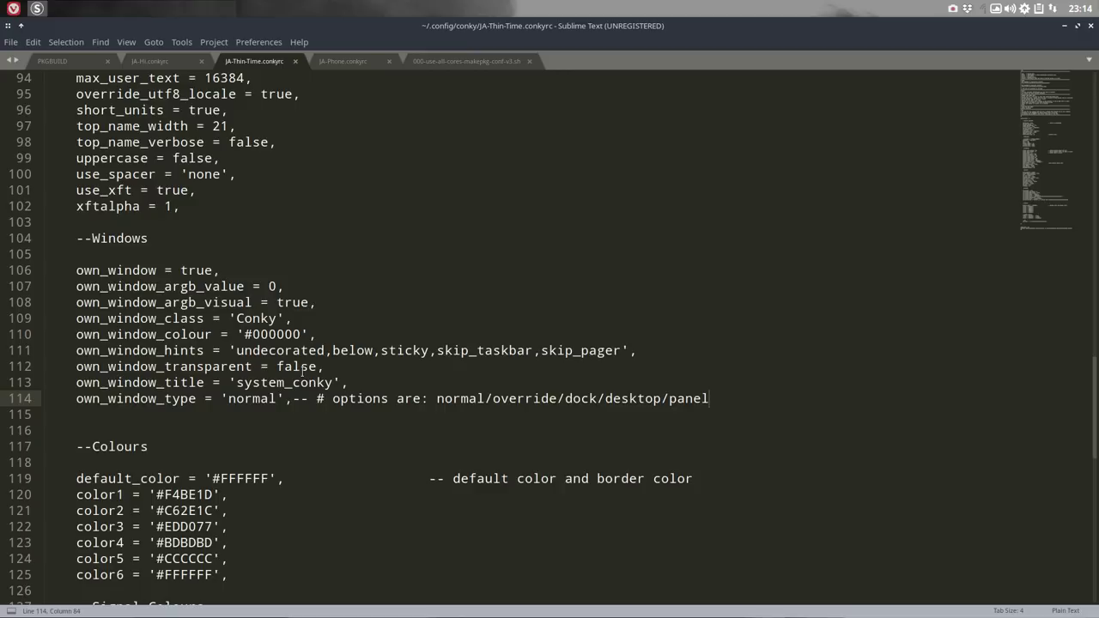
{"action": "scroll", "coordinate": [302, 371], "scroll_direction": "up", "scroll_amount": 9}
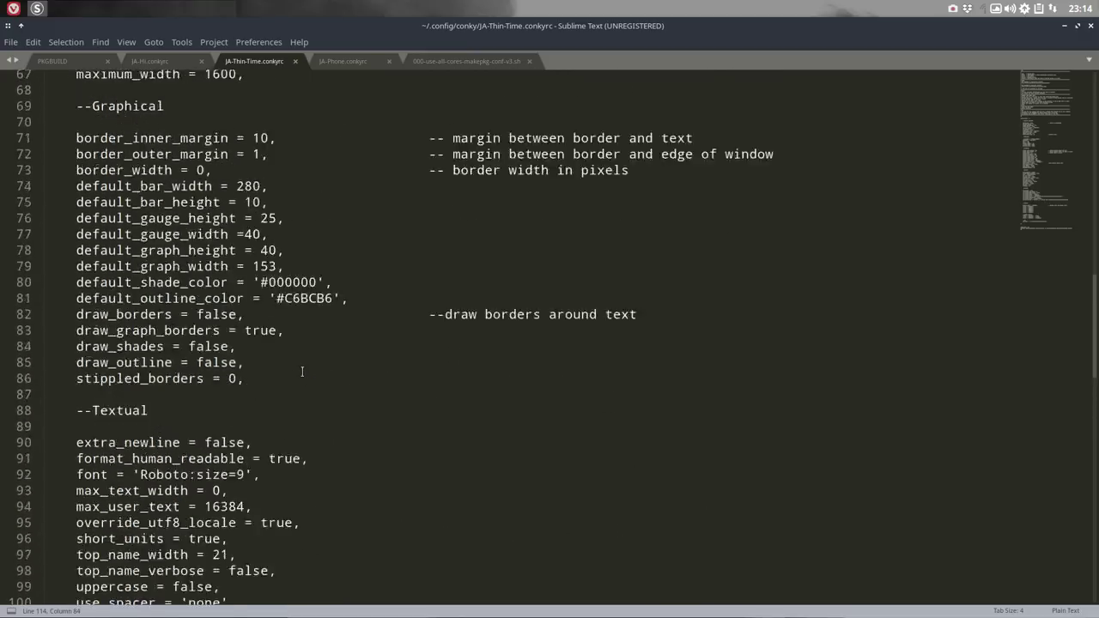
{"action": "scroll", "coordinate": [302, 371], "scroll_direction": "up", "scroll_amount": 5}
{"action": "scroll", "coordinate": [301, 371], "scroll_direction": "up", "scroll_amount": 6}
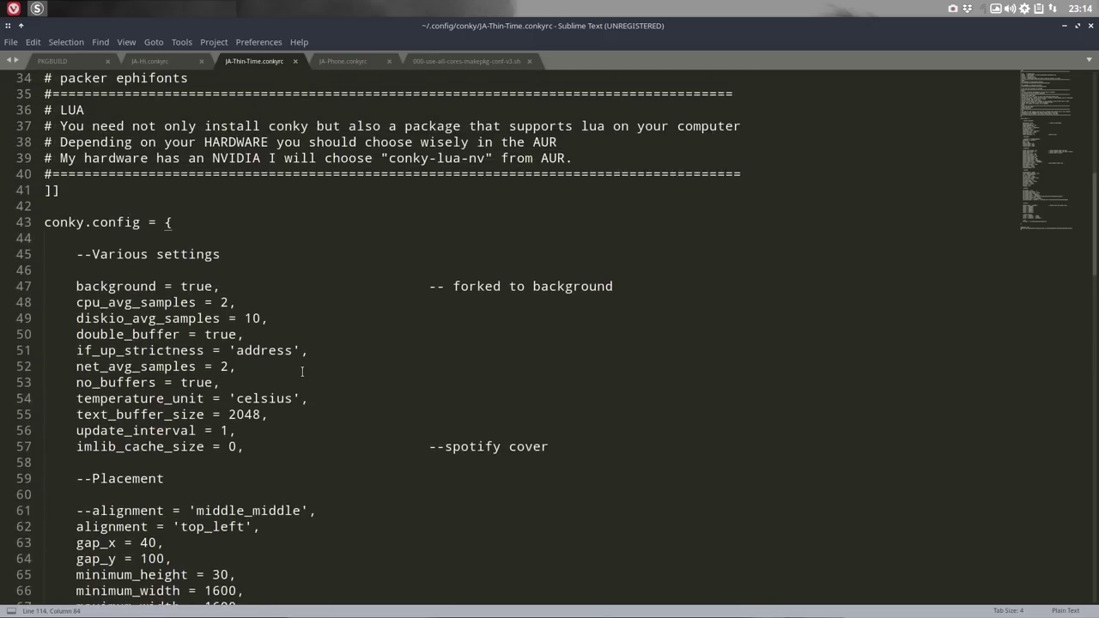
{"action": "scroll", "coordinate": [302, 370], "scroll_direction": "down", "scroll_amount": 11}
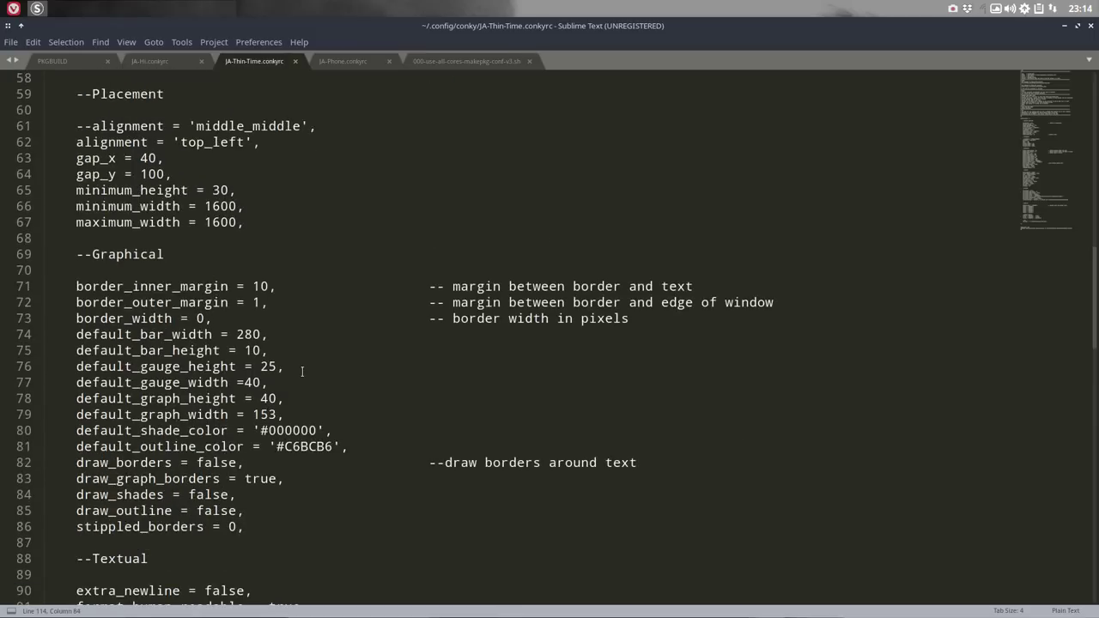
{"action": "scroll", "coordinate": [301, 371], "scroll_direction": "down", "scroll_amount": 11}
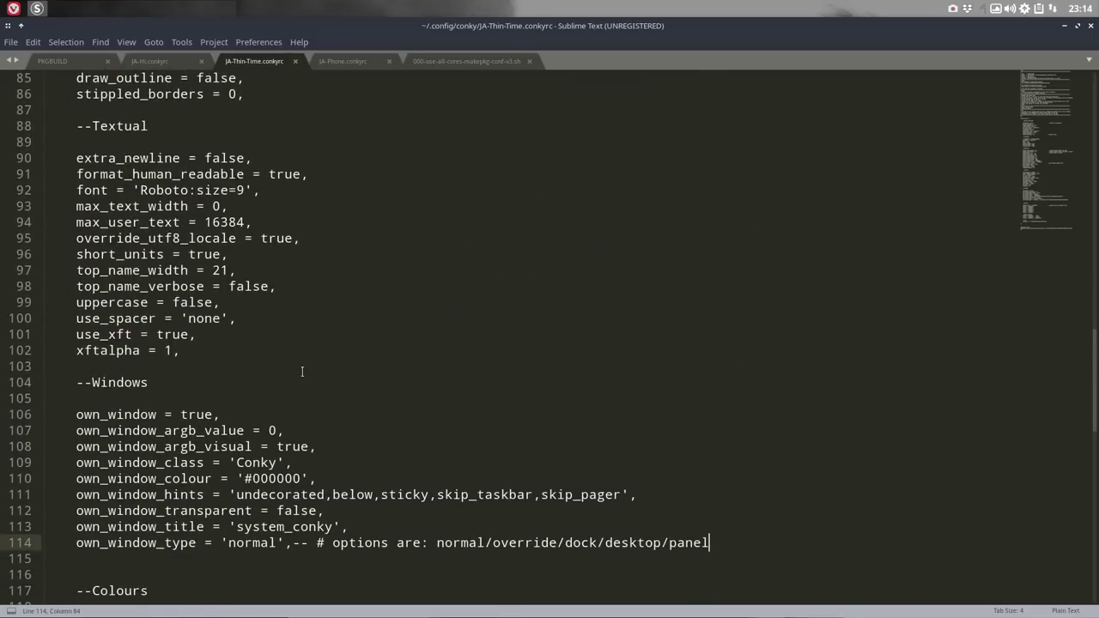
{"action": "left_click", "coordinate": [522, 302]}
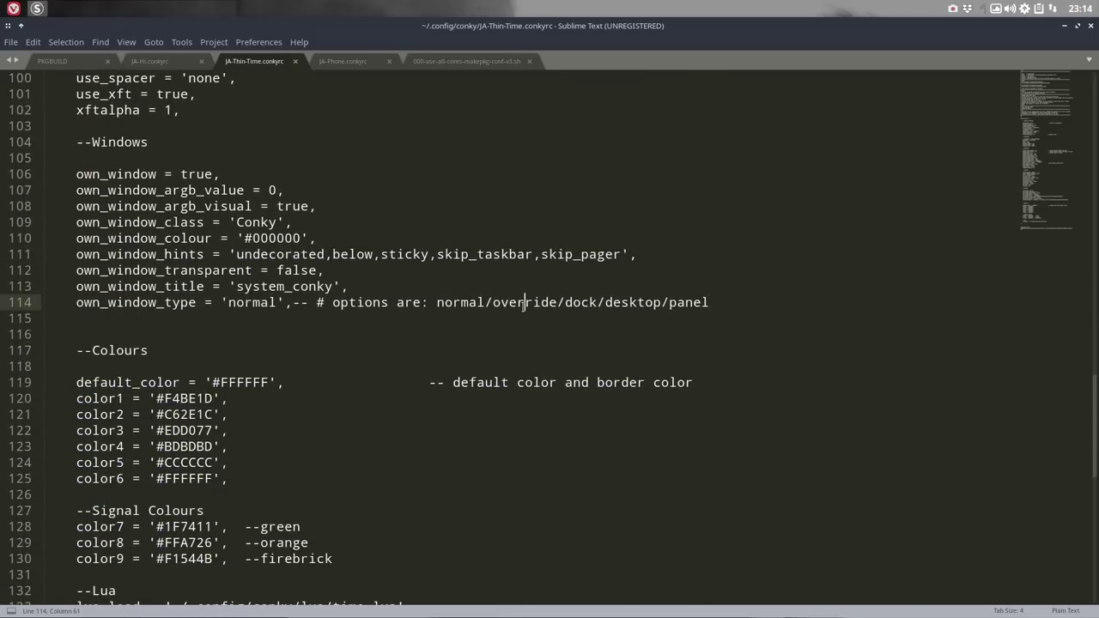
{"action": "scroll", "coordinate": [480, 375], "scroll_direction": "down", "scroll_amount": 5}
{"action": "scroll", "coordinate": [480, 375], "scroll_direction": "up", "scroll_amount": 1}
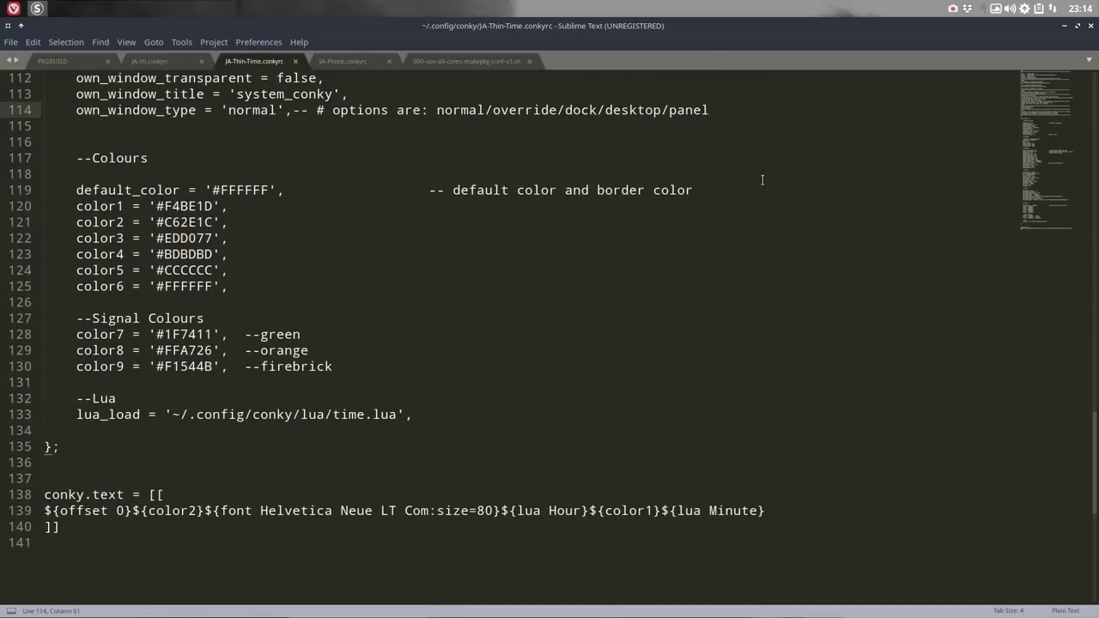
Step: Return to JA-Phone.conkyrc, save the file and minimize the editor to reach the desktop
{"action": "key", "text": "ctrl+F2"}
{"action": "key", "text": "ctrl+F1"}
{"action": "left_click", "coordinate": [361, 65]}
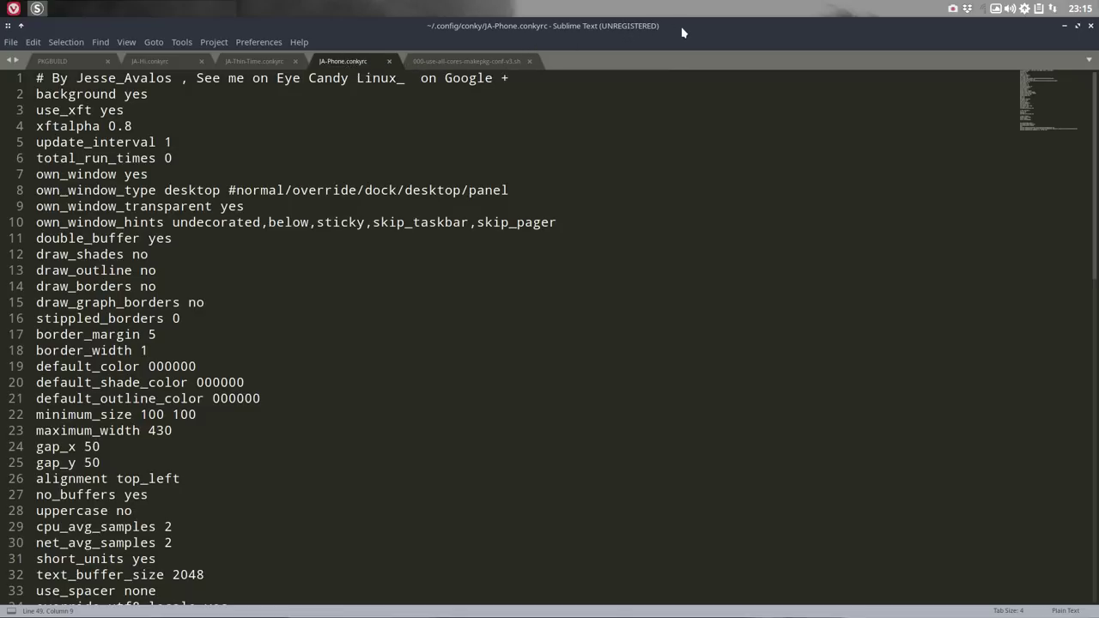
{"action": "key", "text": "ctrl+s"}
{"action": "left_click", "coordinate": [1064, 26]}
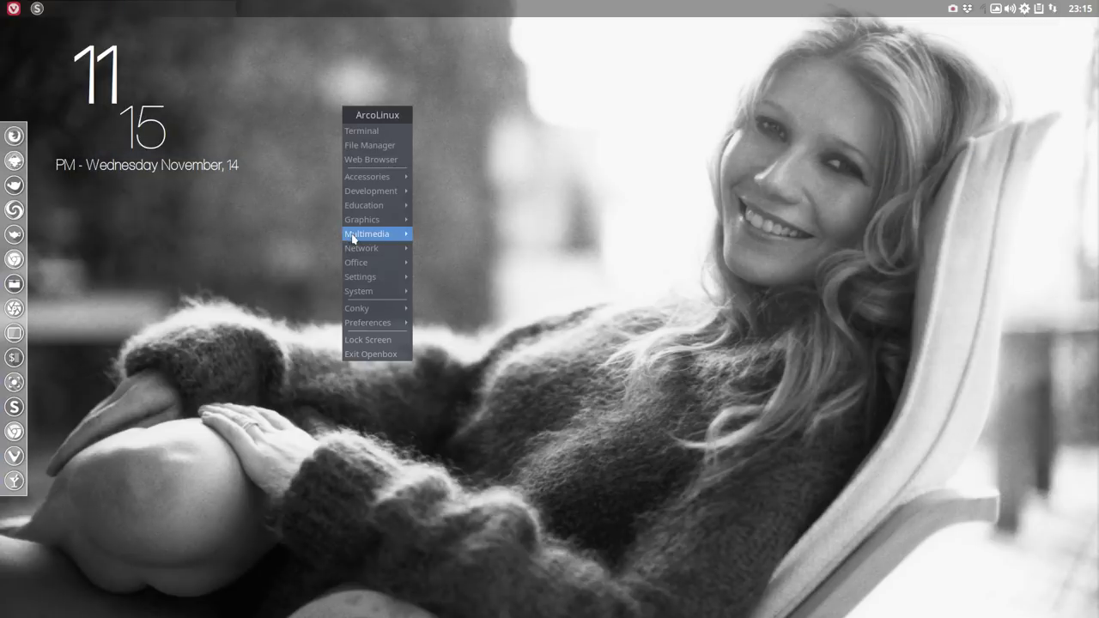
Step: Open Conkyzen, sort the conkys by name, and replace JA-Phone.conkyrc with JA-Phone-year.conkyrc in the session
{"action": "mouse_move", "coordinate": [357, 239]}
{"action": "mouse_move", "coordinate": [367, 309]}
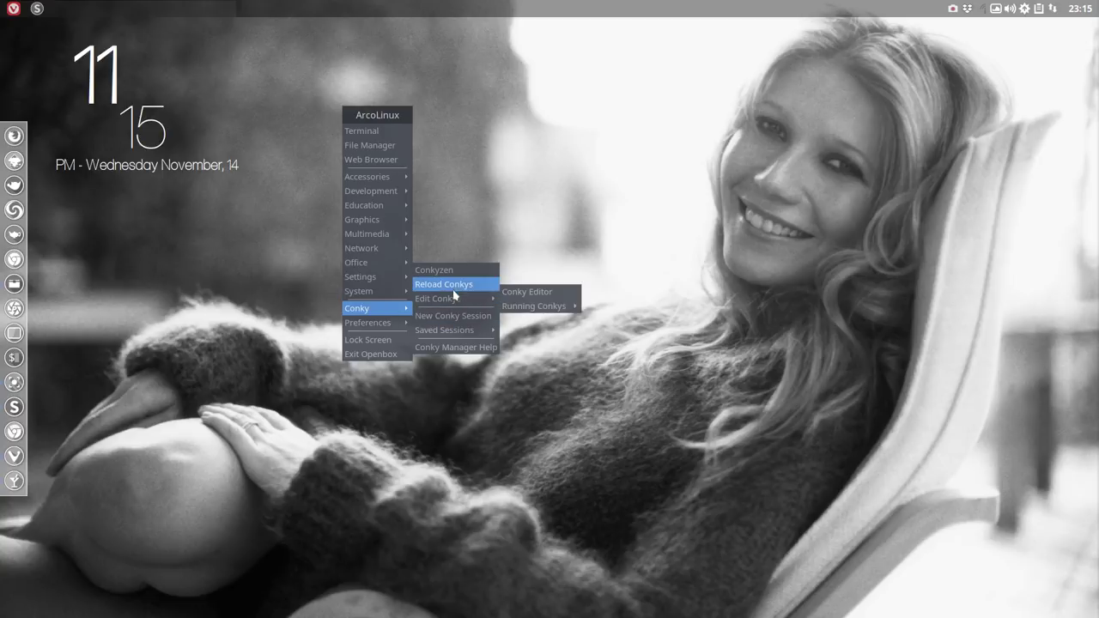
{"action": "left_click", "coordinate": [458, 275]}
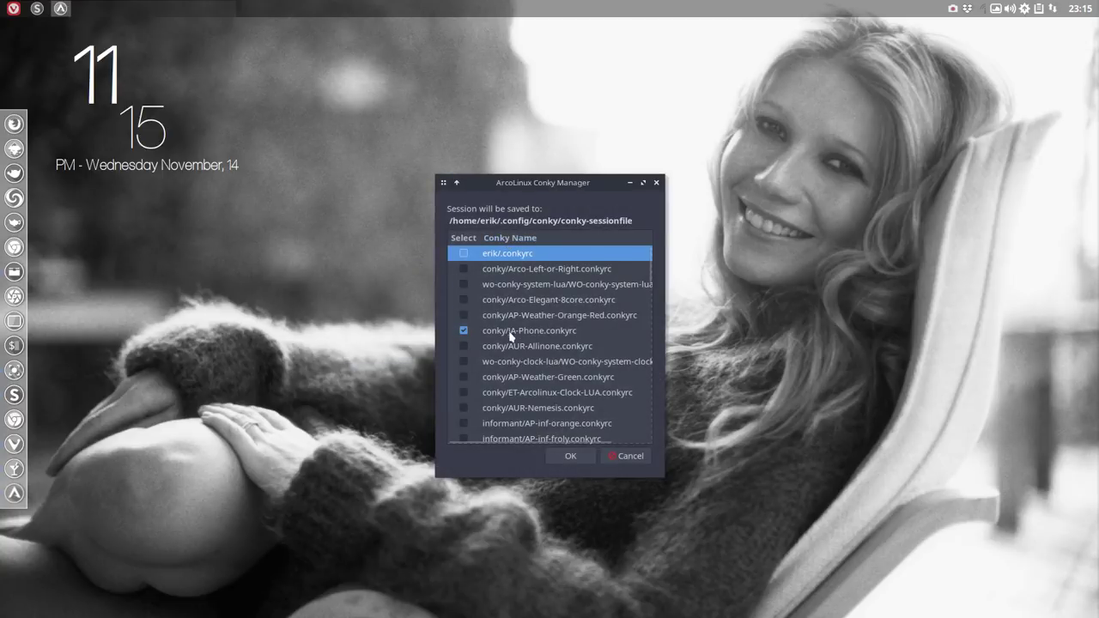
{"action": "left_click", "coordinate": [510, 238]}
{"action": "scroll", "coordinate": [512, 255], "scroll_direction": "down", "scroll_amount": 3}
{"action": "scroll", "coordinate": [511, 254], "scroll_direction": "down", "scroll_amount": 8}
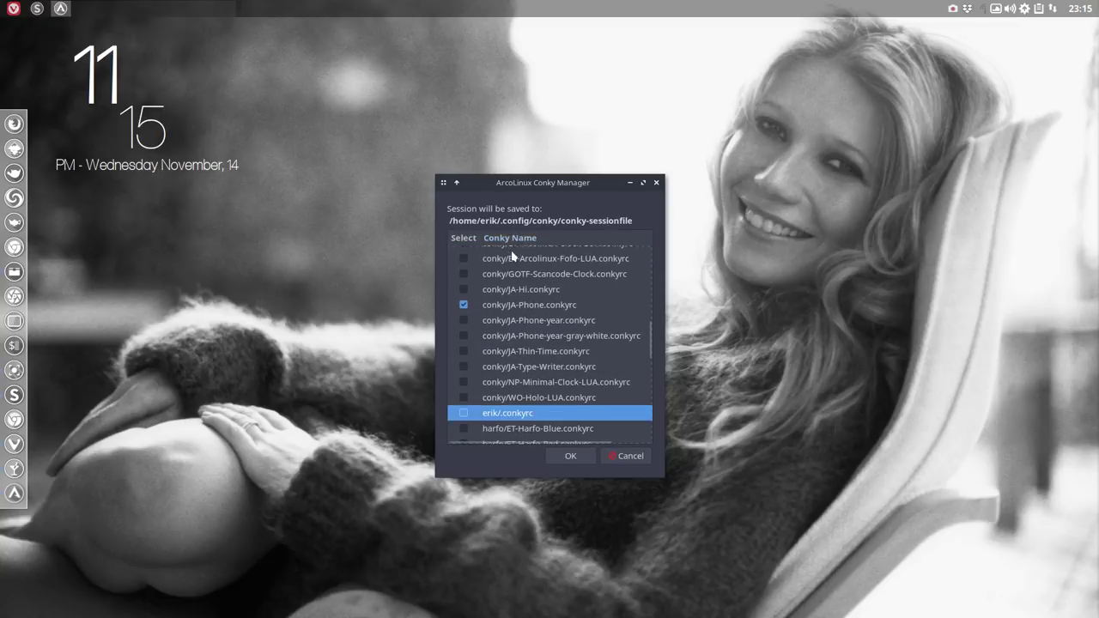
{"action": "left_click", "coordinate": [464, 306]}
{"action": "left_click", "coordinate": [464, 321]}
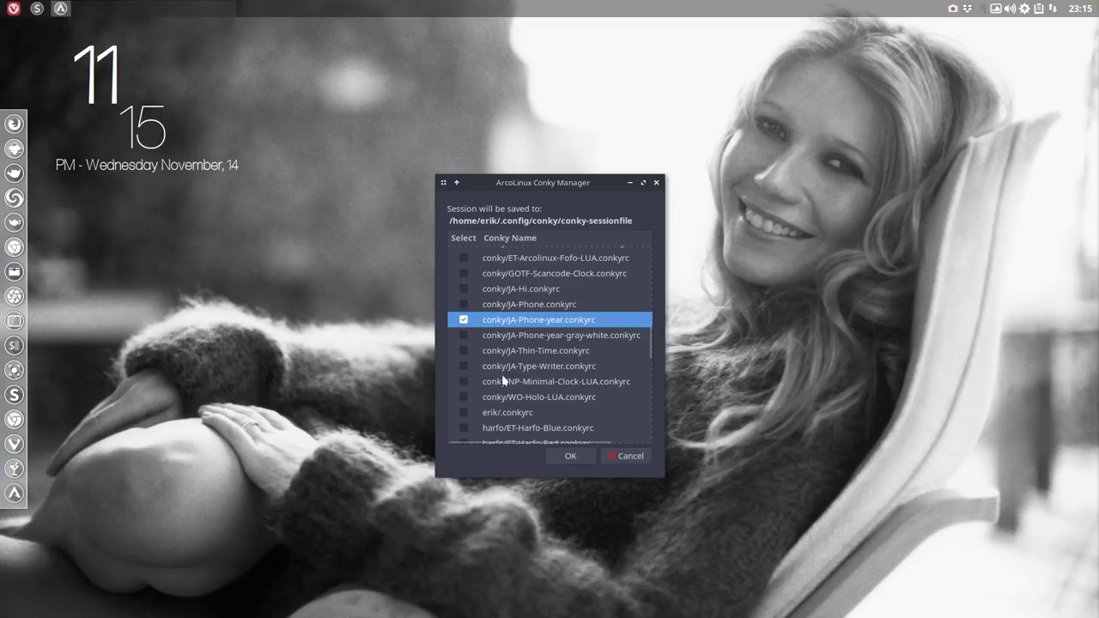
{"action": "left_click", "coordinate": [570, 456]}
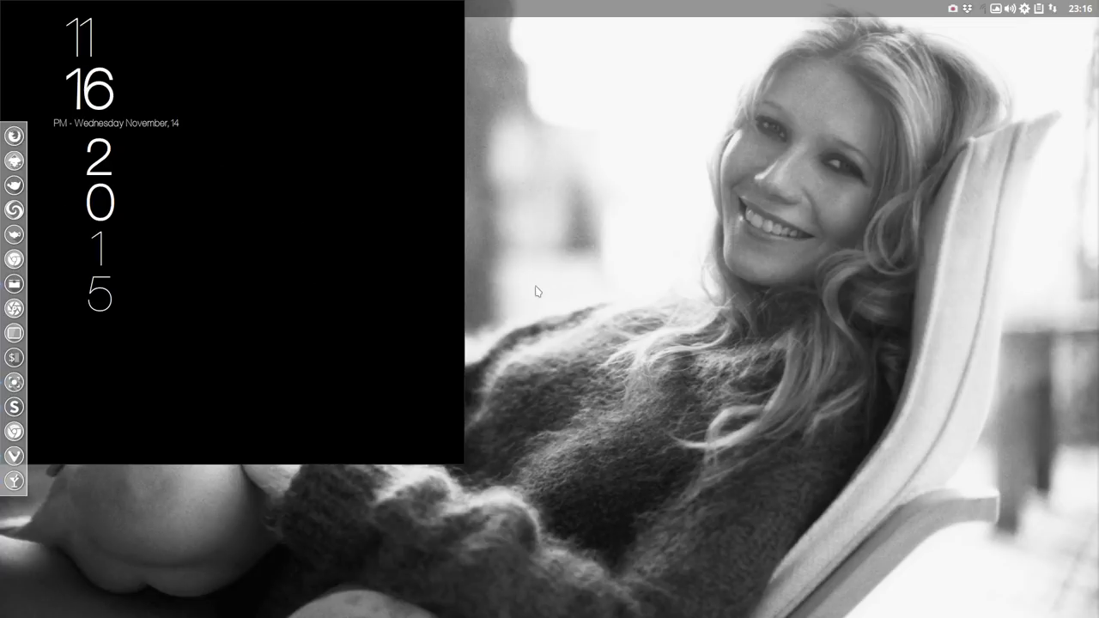
Step: Stop the running conky by executing kc in a terminal, and close the terminal
{"action": "key", "text": "ctrl+alt+t"}
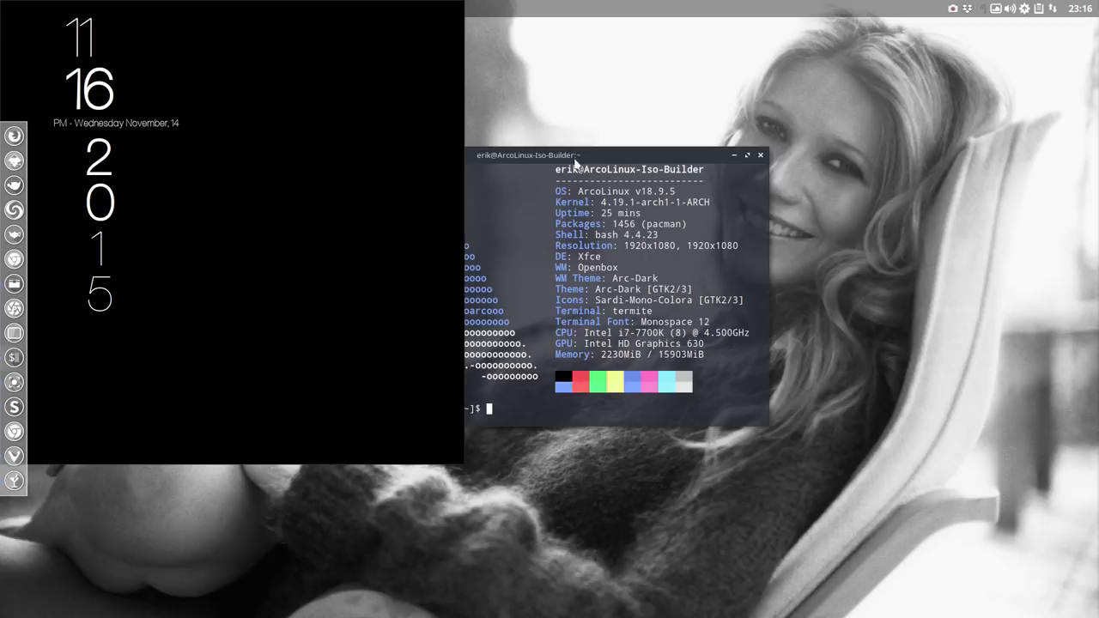
{"action": "left_click_drag", "start_coordinate": [575, 161], "coordinate": [790, 147]}
{"action": "type", "text": "kc"}
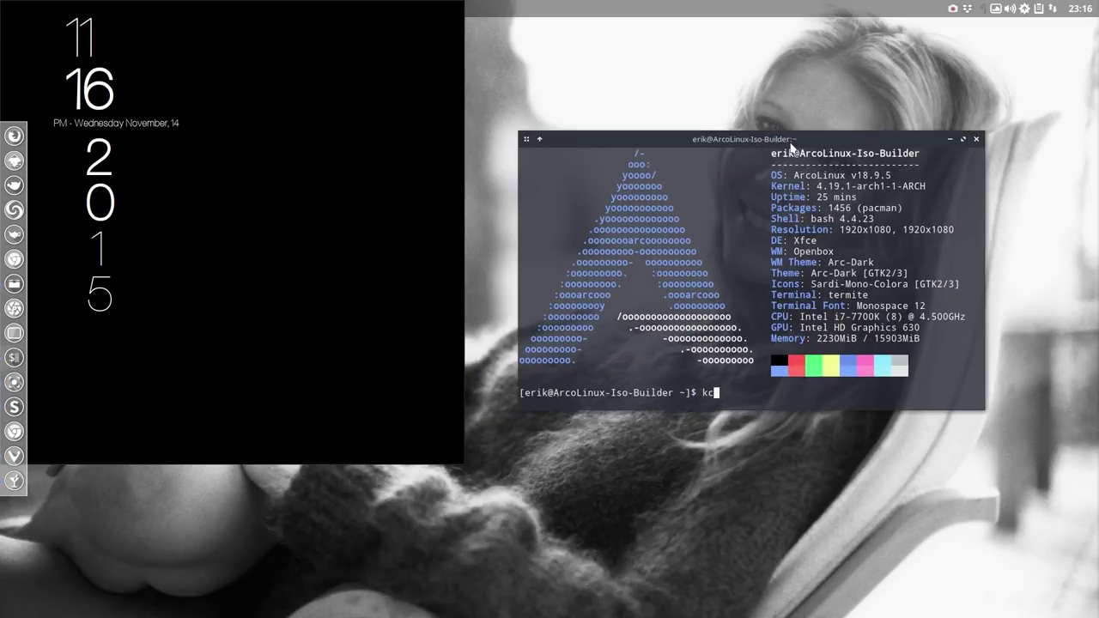
{"action": "key", "text": "Return"}
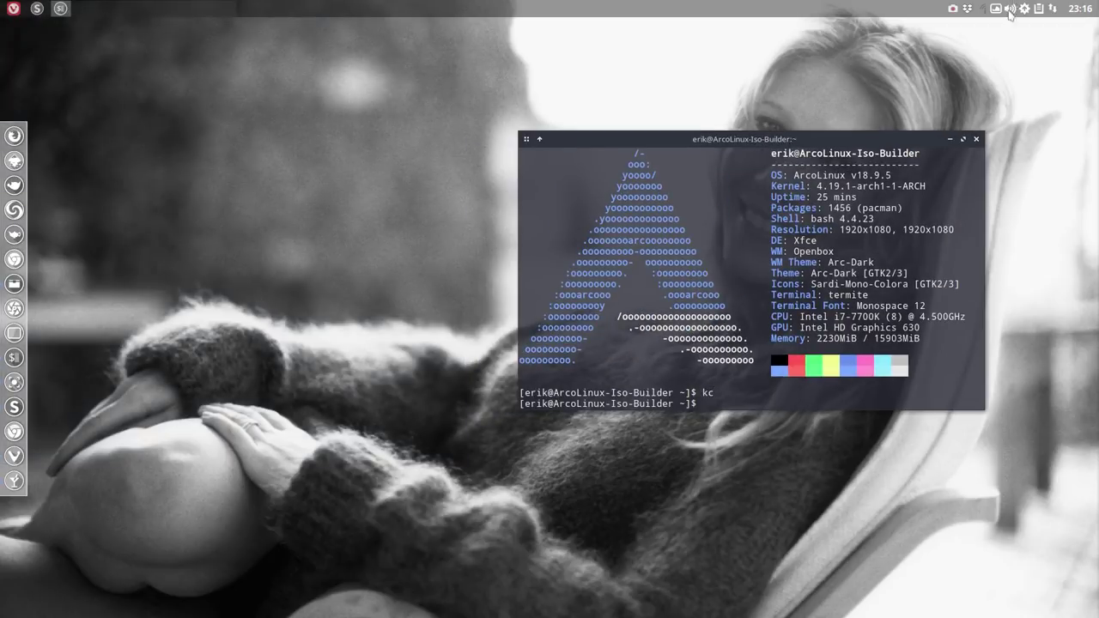
{"action": "left_click", "coordinate": [976, 139]}
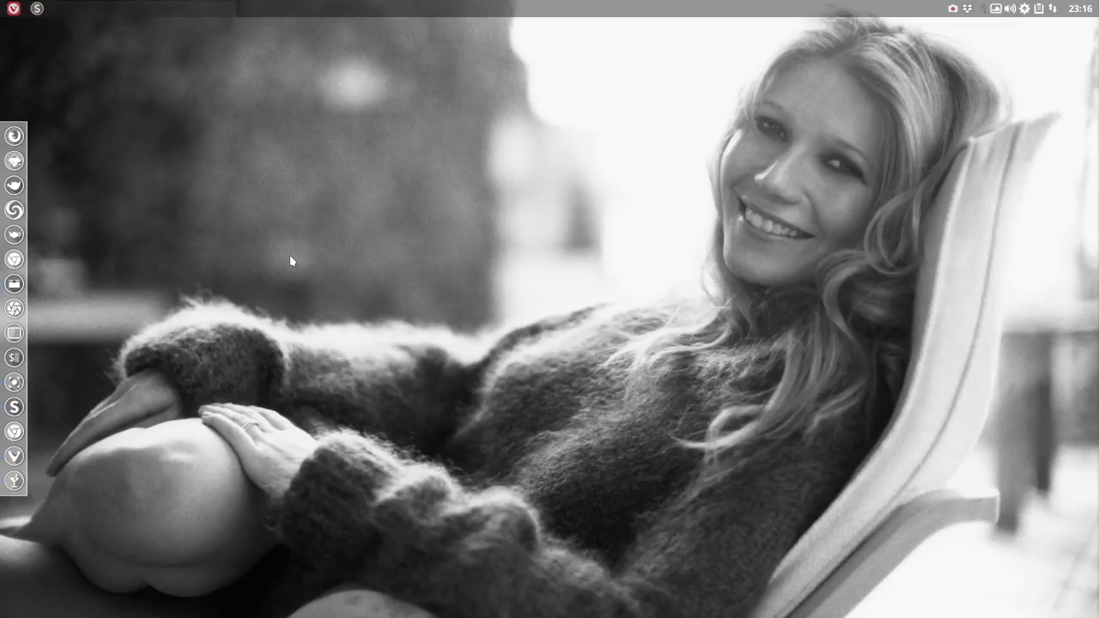
{"action": "left_click", "coordinate": [37, 8]}
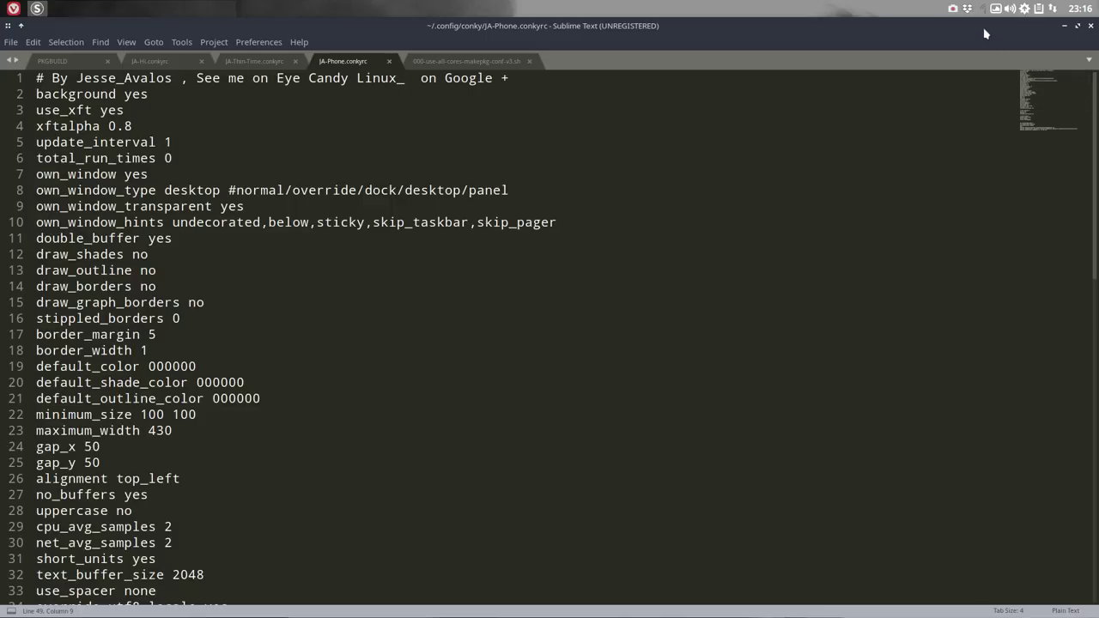
{"action": "left_click", "coordinate": [953, 9]}
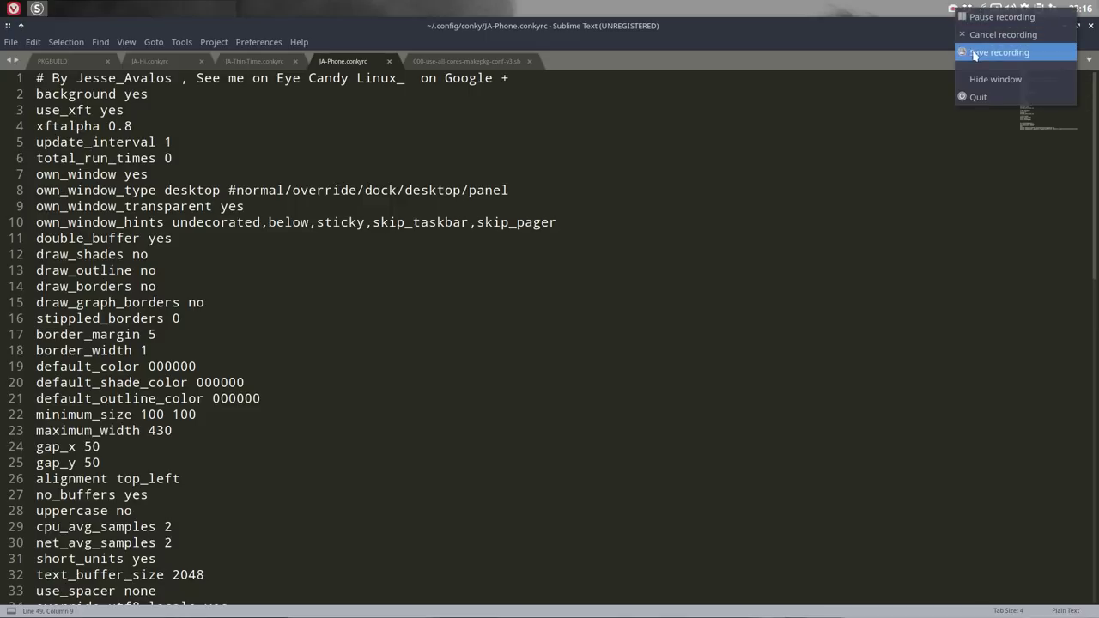